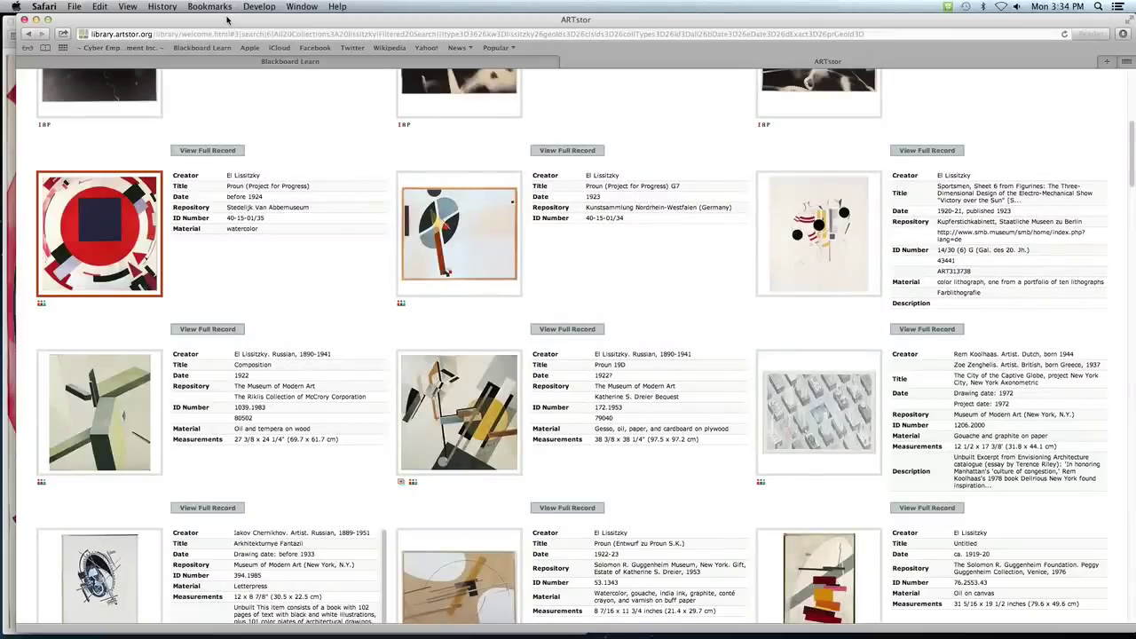
# - Launch After Effects CS6 from the second page of Launchpad
pyautogui.press('F4')
pyautogui.moveTo(693, 302); pyautogui.dragTo(570, 312)
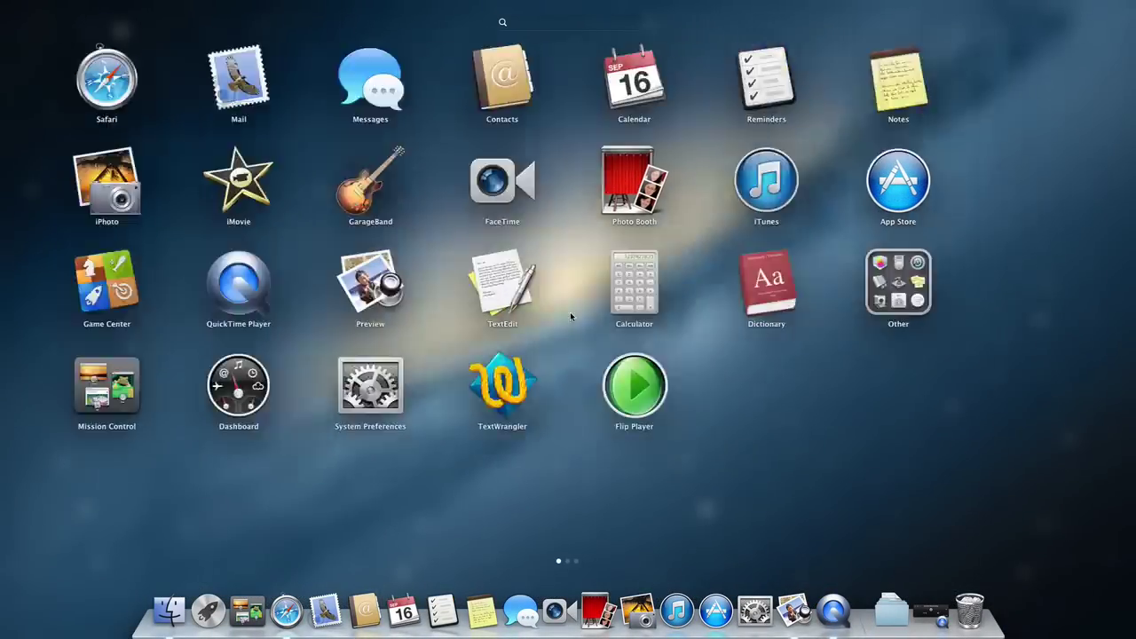
pyautogui.click(457, 77)
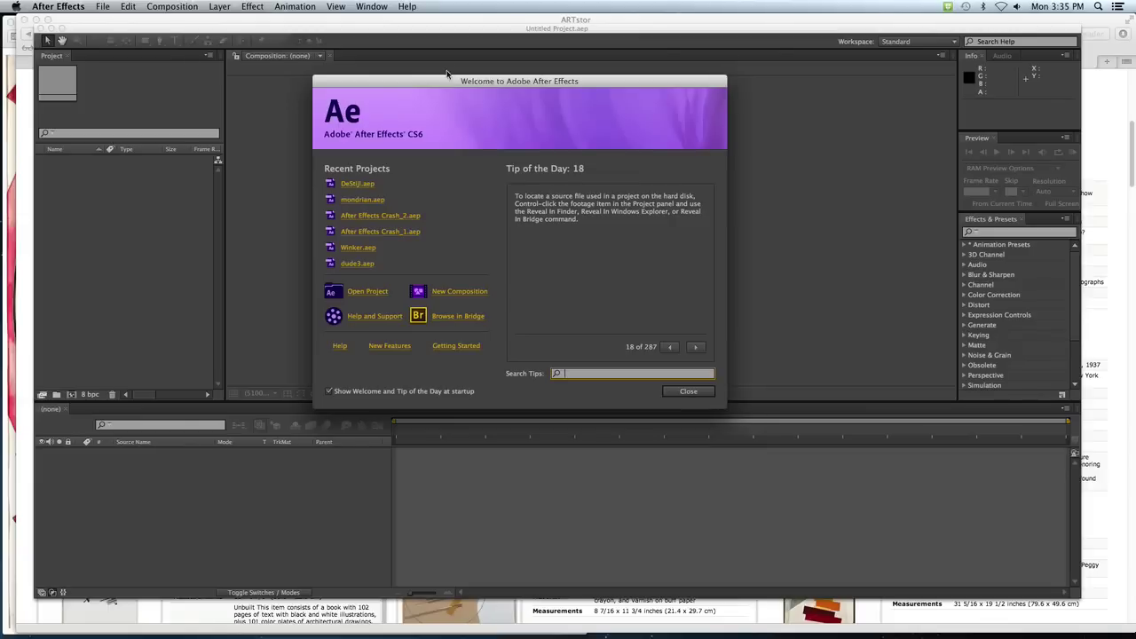
# - Create Comp 1 at 1920×1080, 24 fps with a 0:00:05:00 duration
pyautogui.click(464, 293)
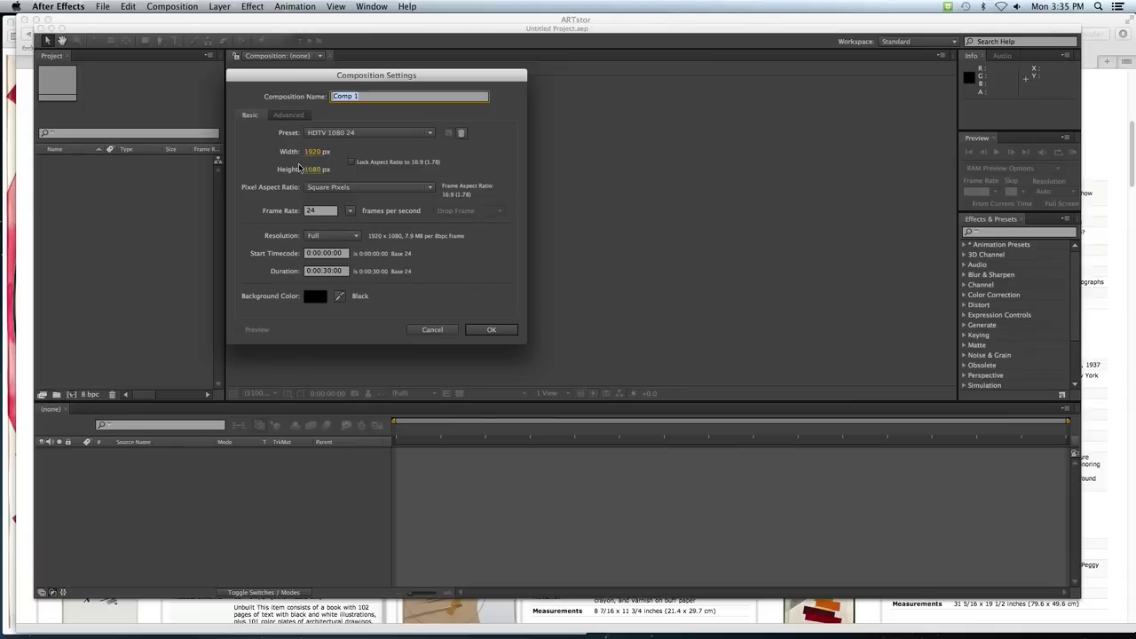
pyautogui.click(328, 272)
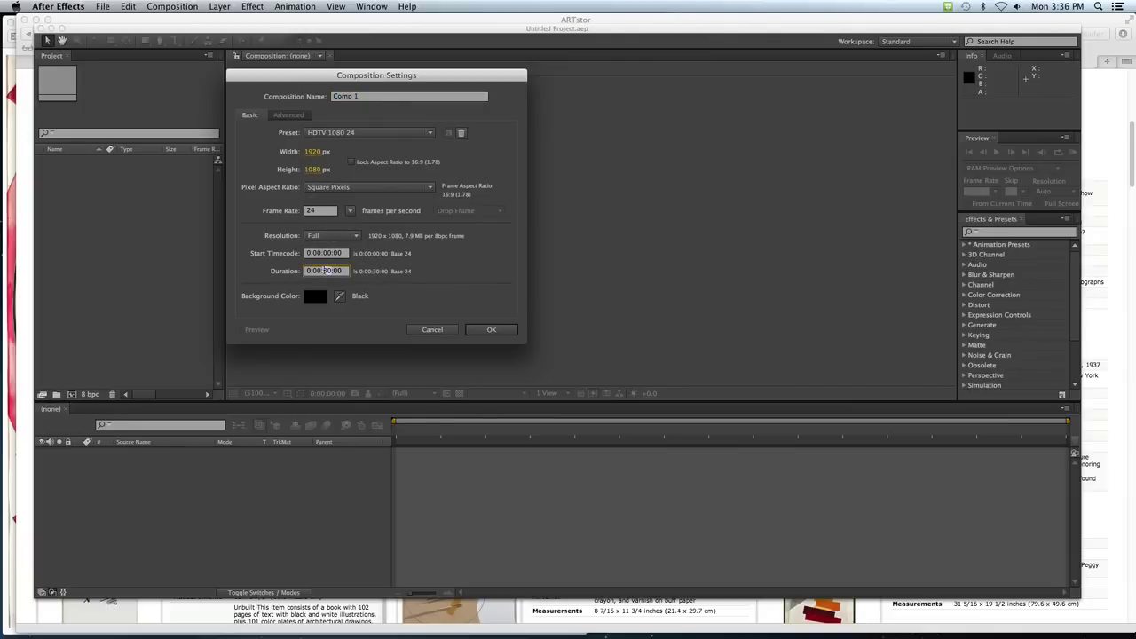
pyautogui.write('500')
pyautogui.click(484, 330)
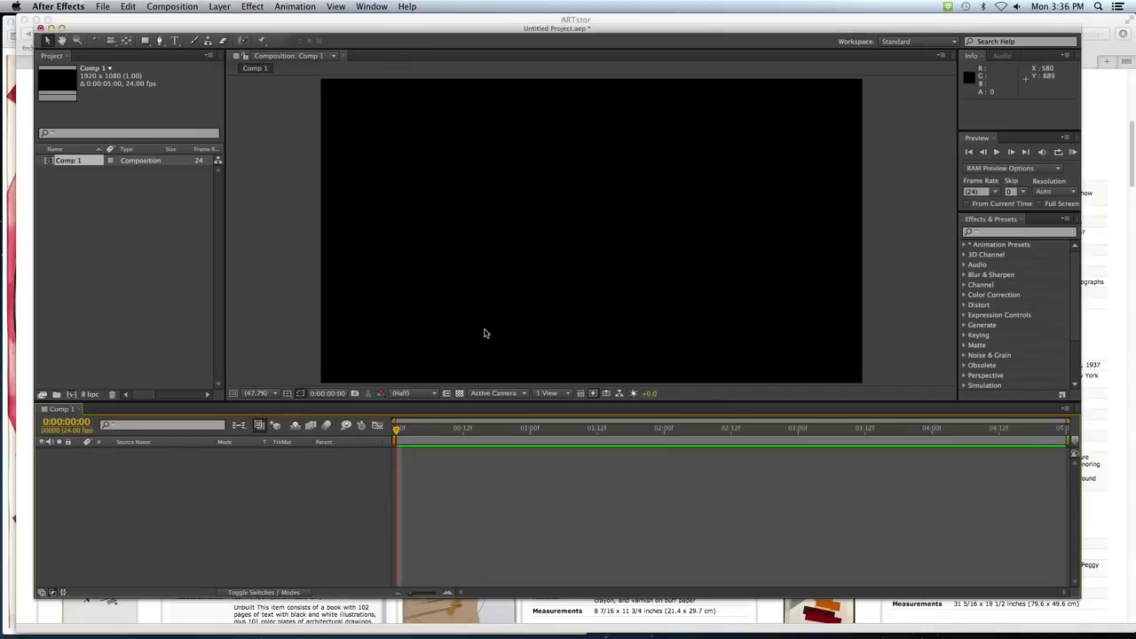
pyautogui.scroll(-2, 471, 320)
pyautogui.scroll(-4, 577, 235)
pyautogui.scroll(4, 575, 233)
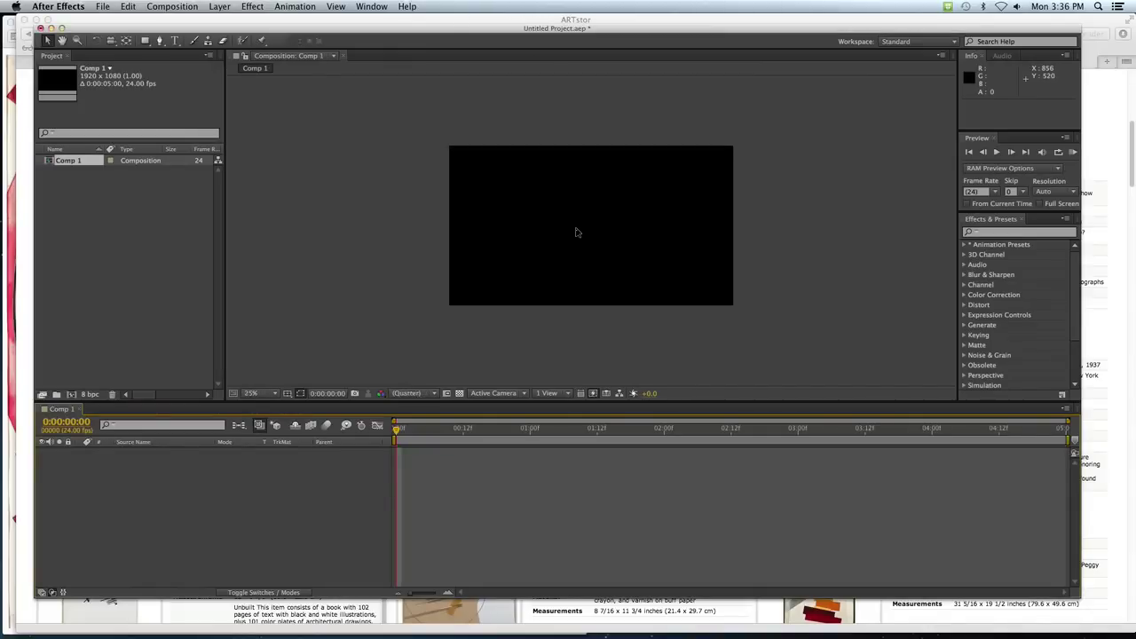
pyautogui.scroll(-4, 575, 232)
pyautogui.scroll(6, 576, 233)
pyautogui.scroll(-2, 576, 233)
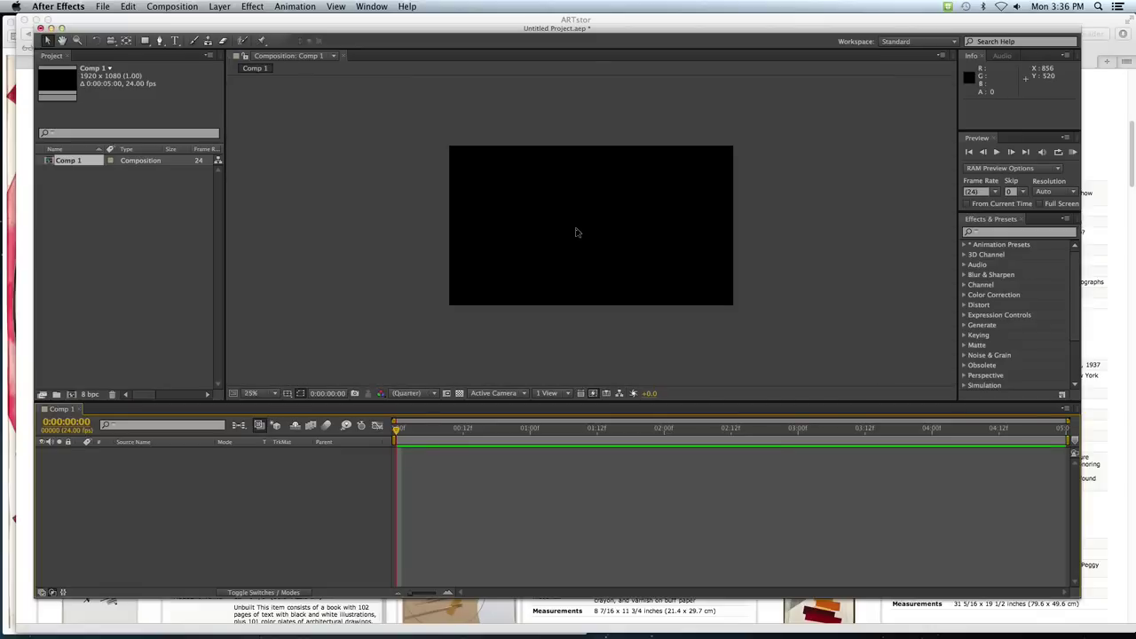
pyautogui.scroll(2, 576, 233)
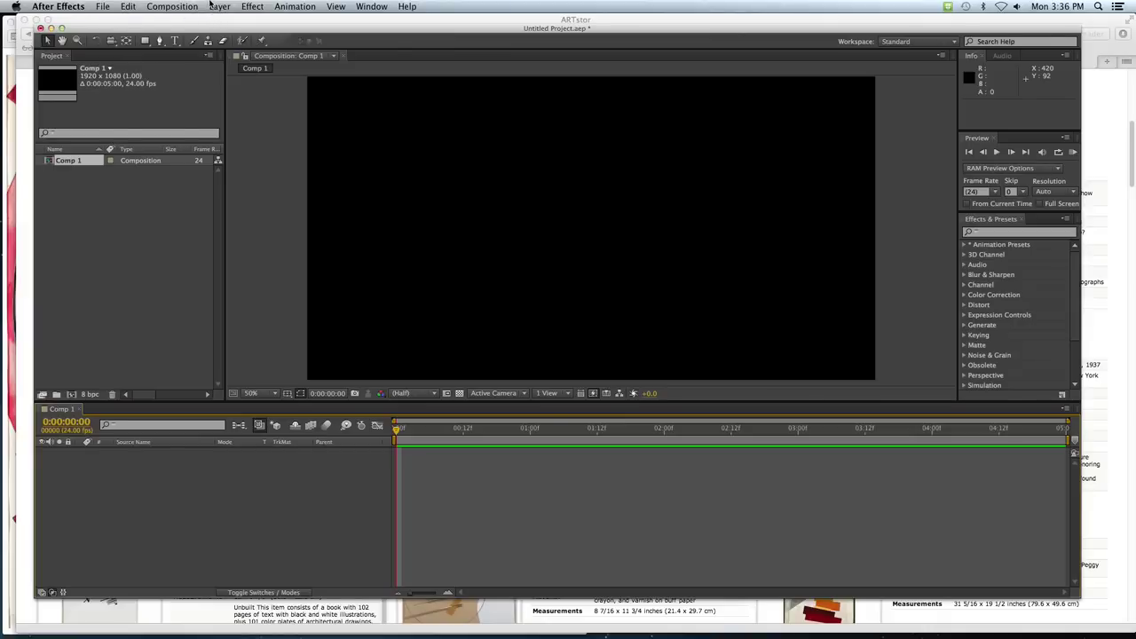
# - Add a full-frame pale reddish-grey solid, Pale Red Solid 1, matching the painting, and lock it
pyautogui.click(217, 14)
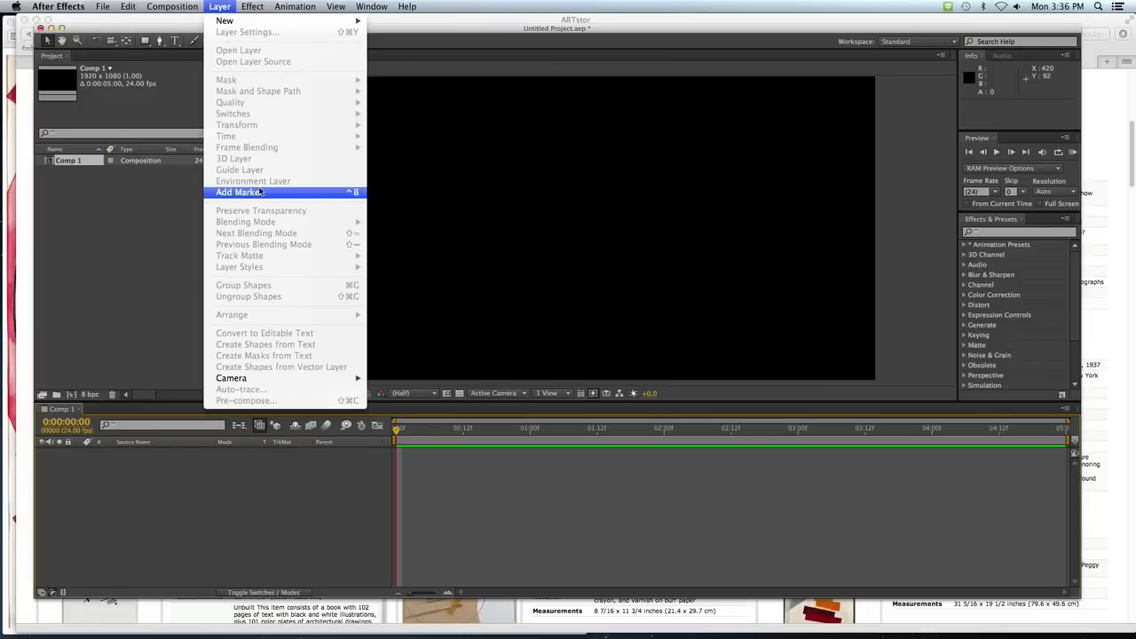
pyautogui.moveTo(261, 21)
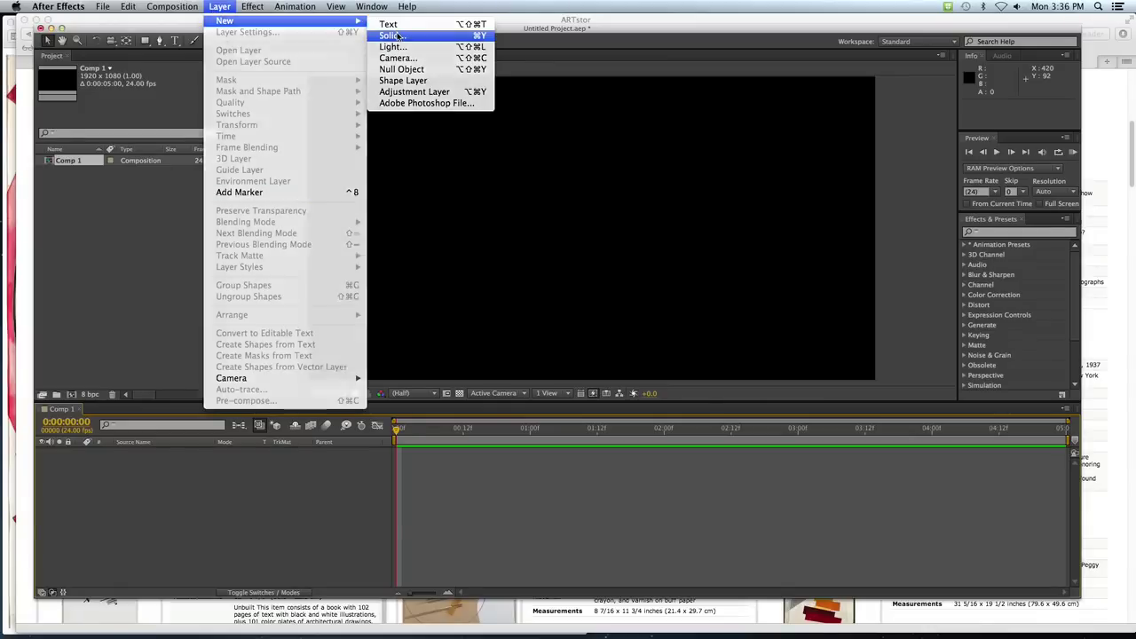
pyautogui.click(393, 36)
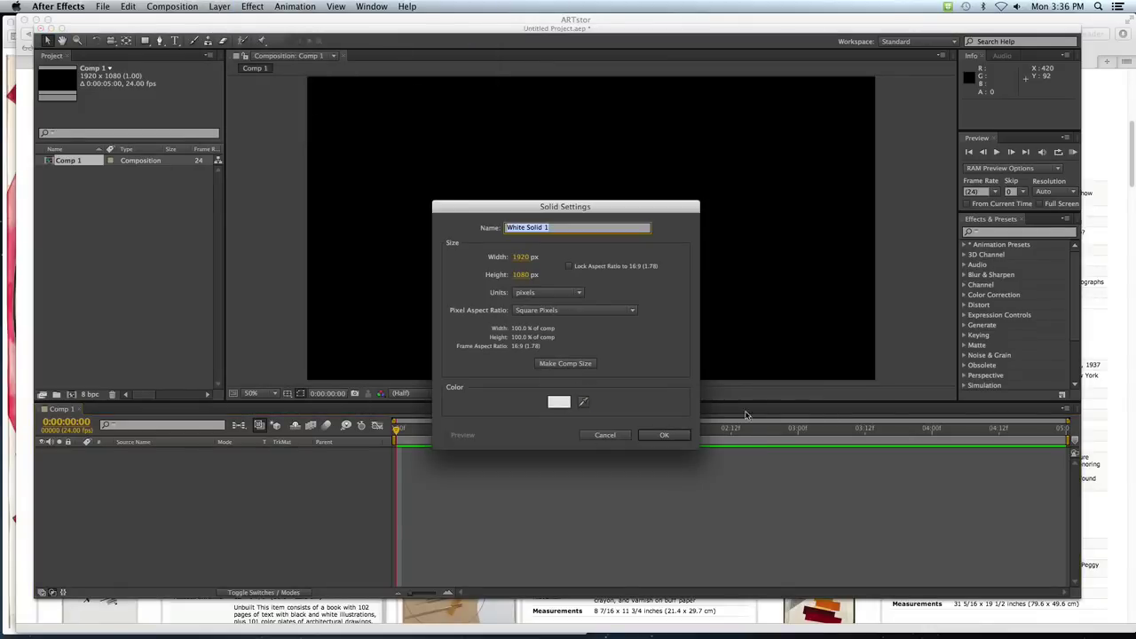
pyautogui.press('super+Tab')
pyautogui.press('super+Tab')
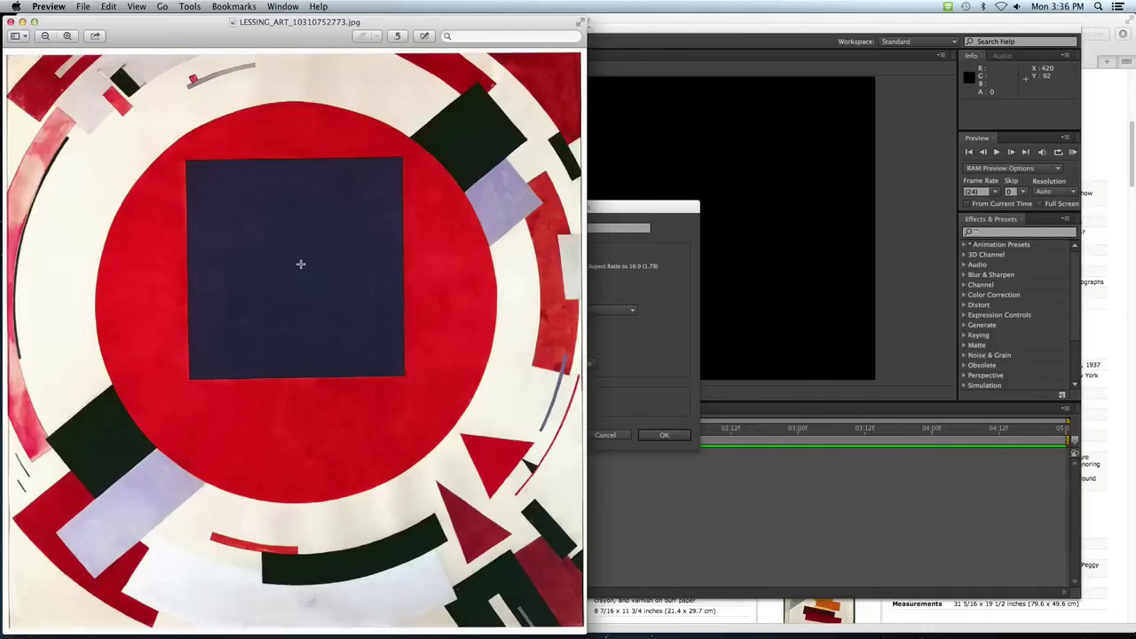
pyautogui.press('super+Tab')
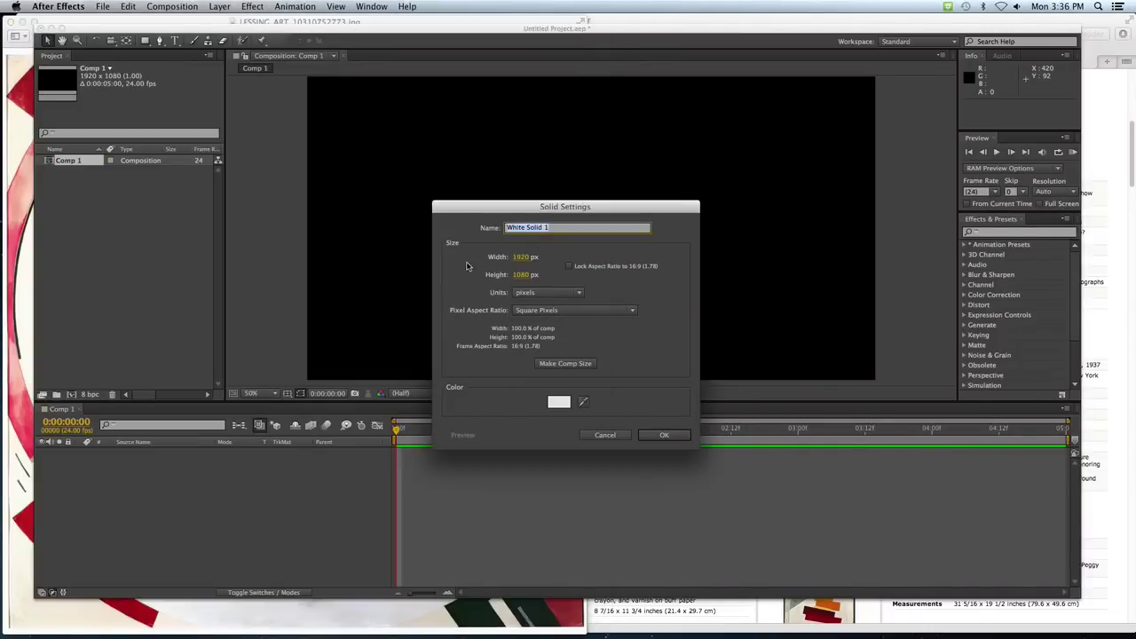
pyautogui.click(559, 401)
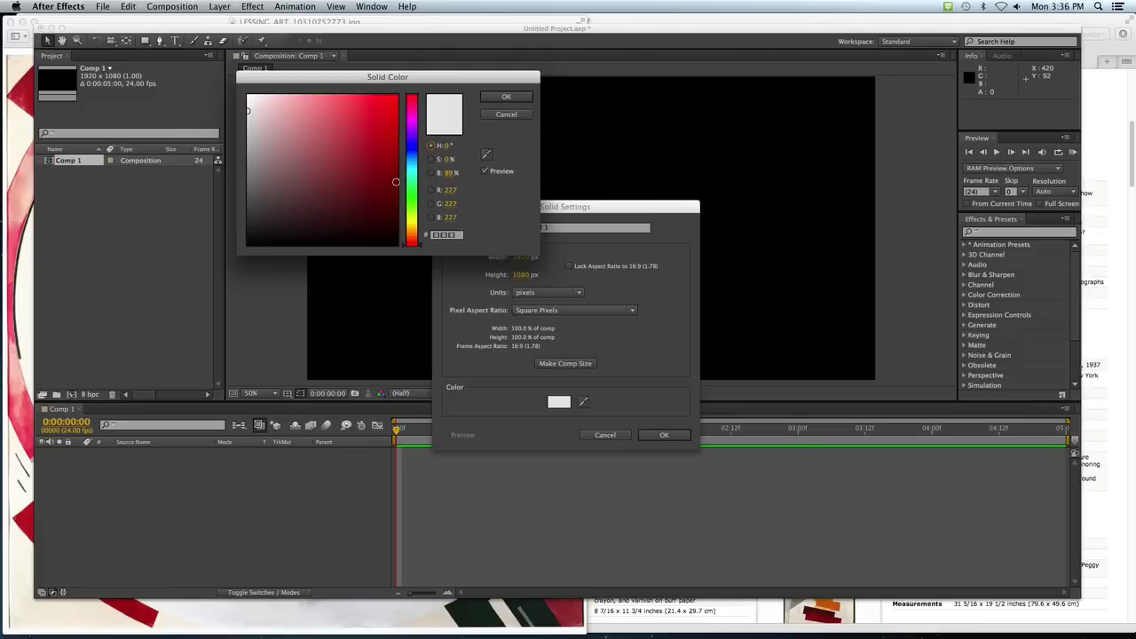
pyautogui.click(252, 112)
pyautogui.click(514, 96)
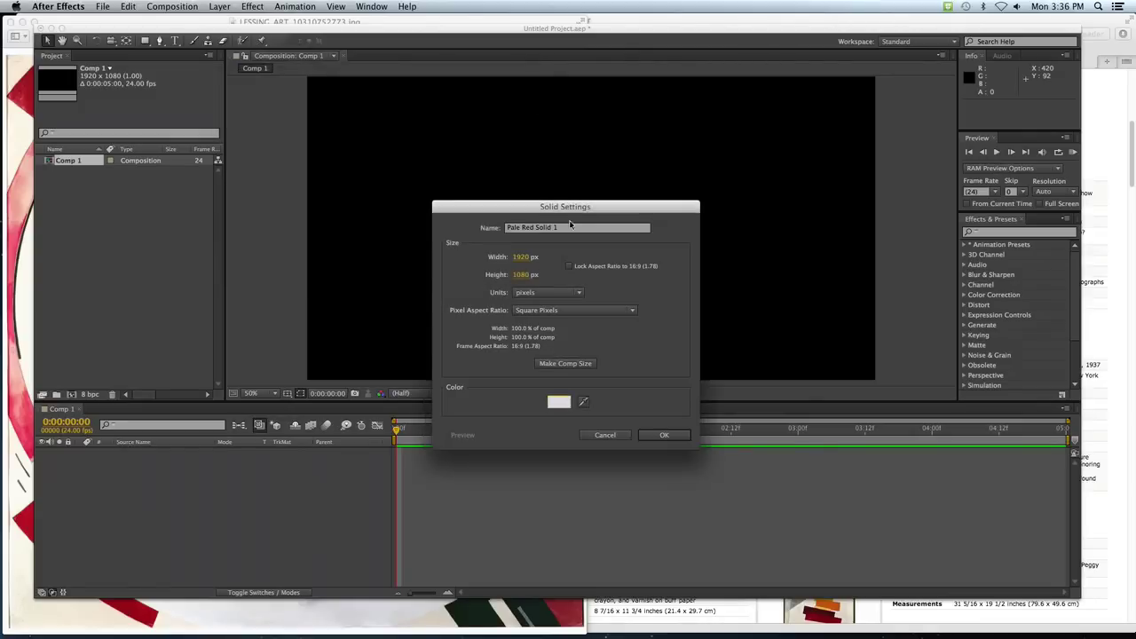
pyautogui.click(673, 436)
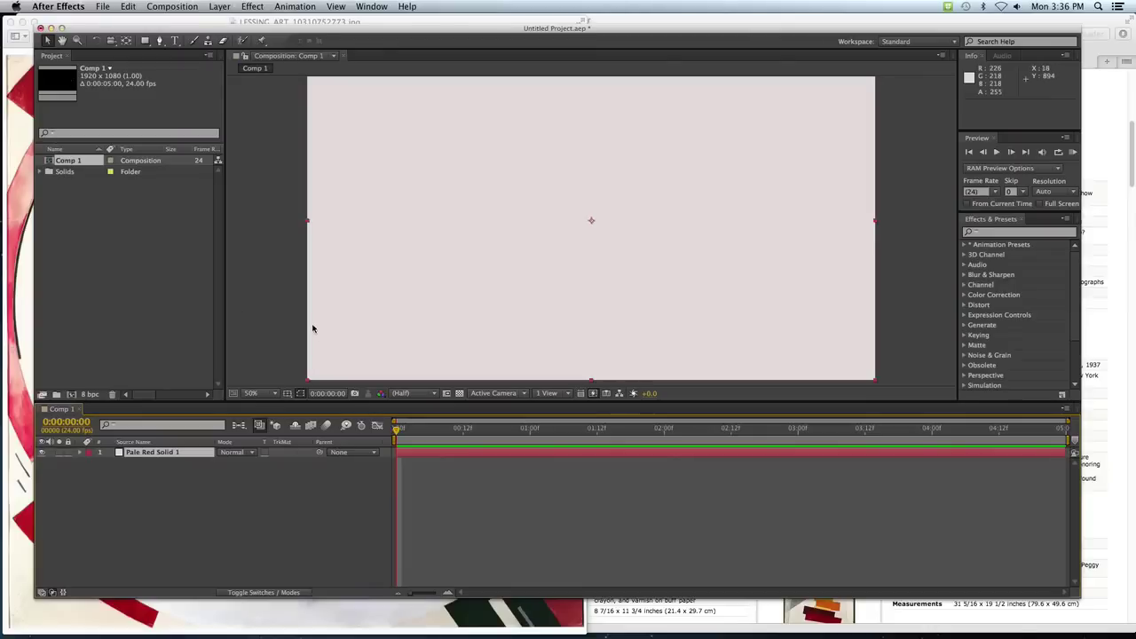
pyautogui.click(68, 453)
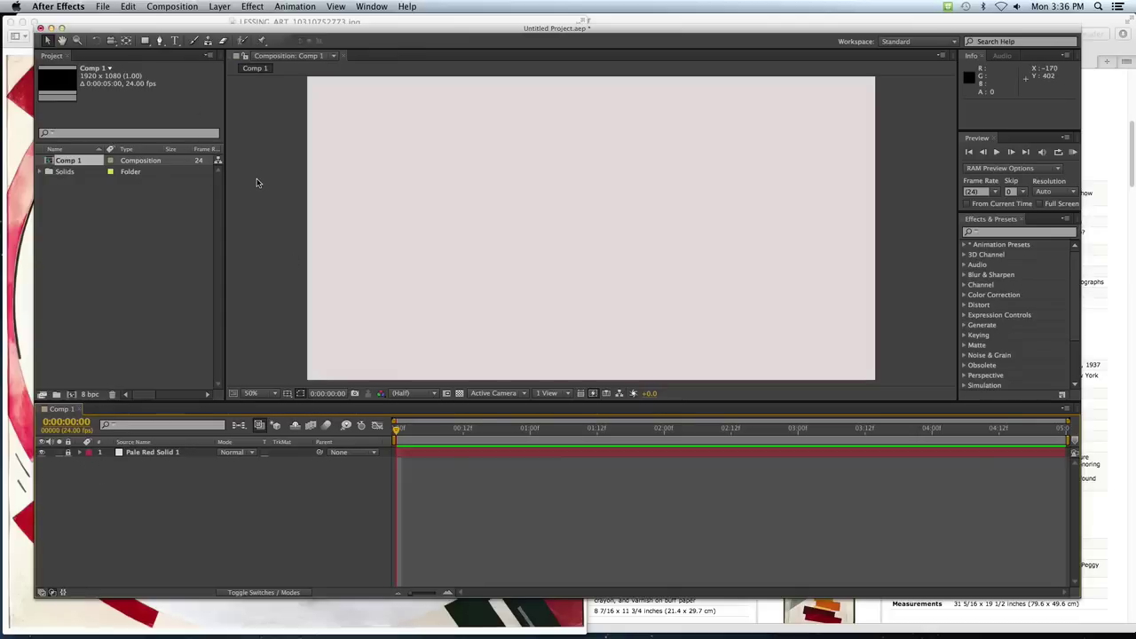
# - Check the reference painting, then switch the shape tool to the Ellipse Tool
pyautogui.press(',')
pyautogui.press('.')
pyautogui.press('super+Tab')
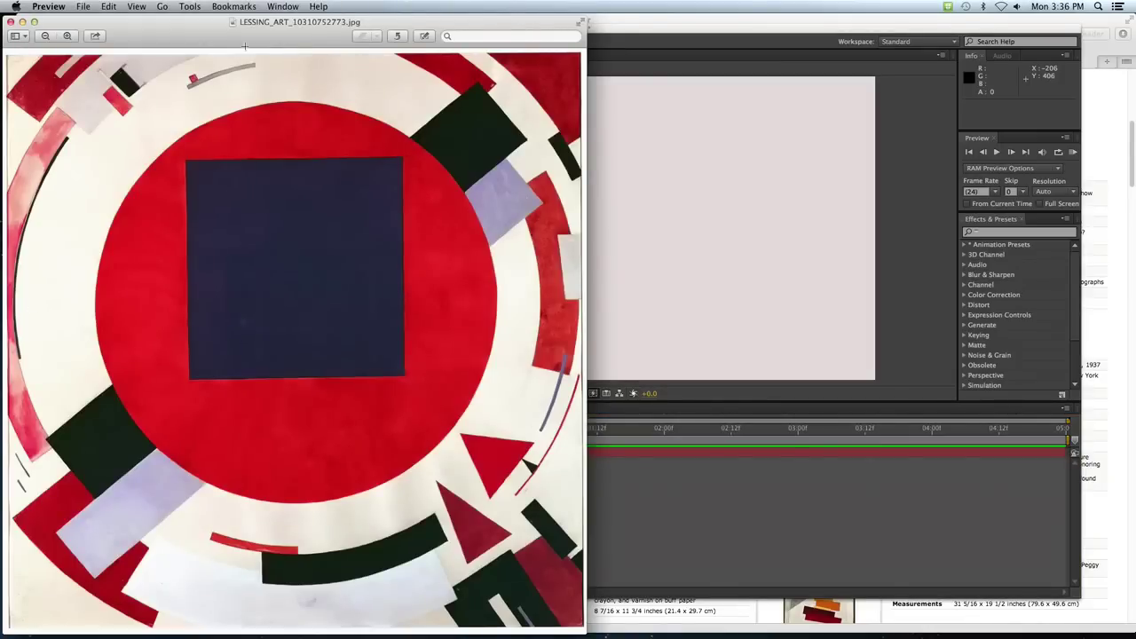
pyautogui.press('super+Tab')
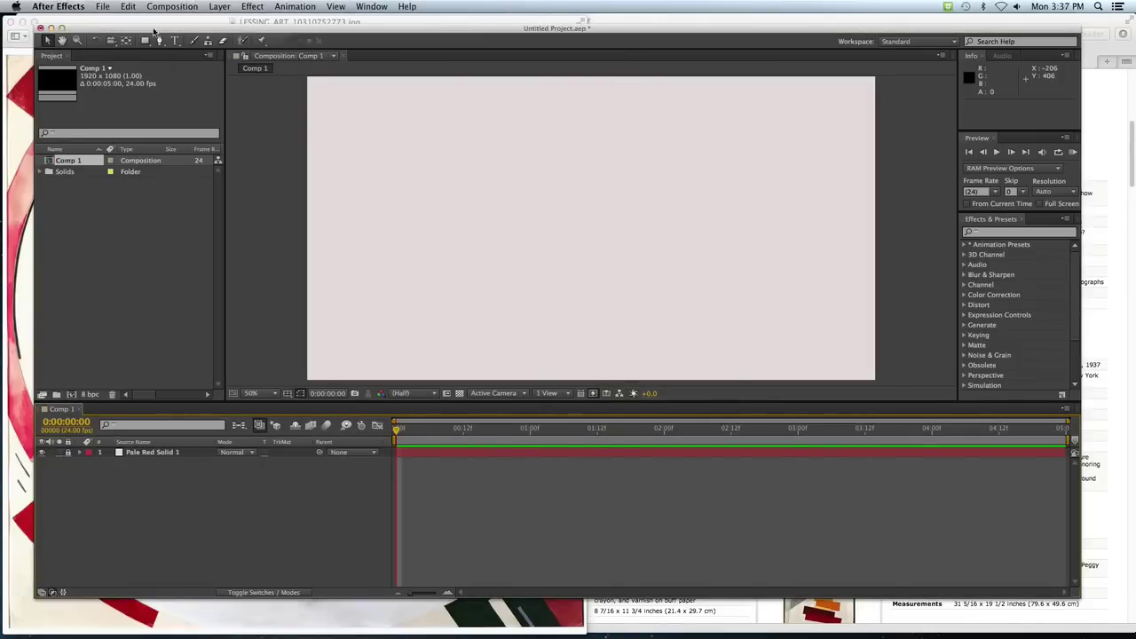
pyautogui.click(146, 41)
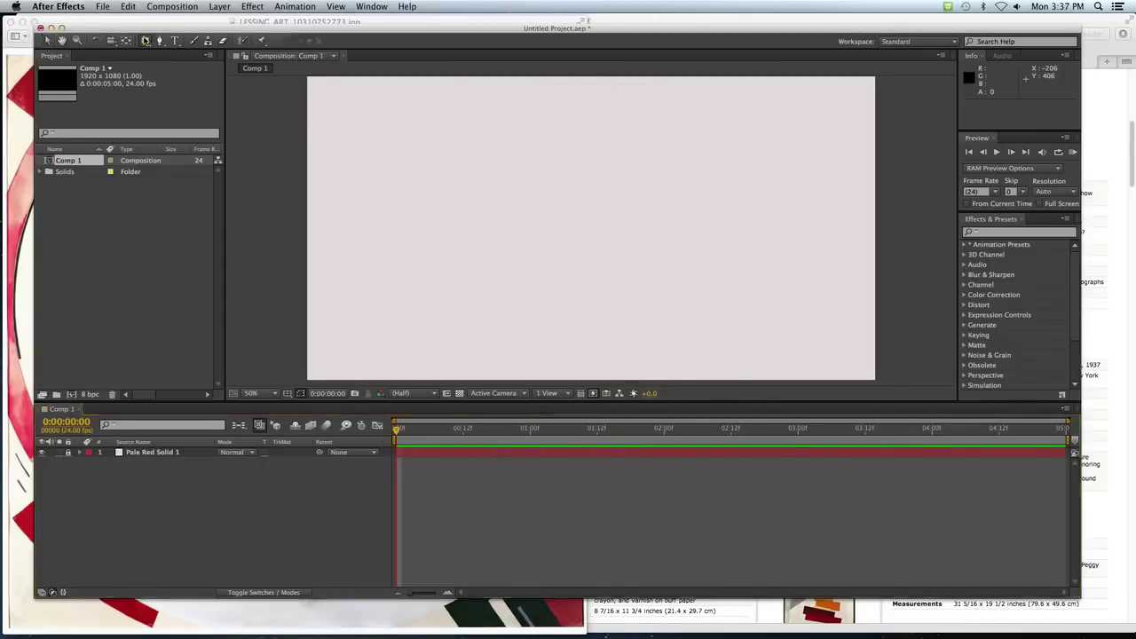
pyautogui.moveTo(145, 41); pyautogui.dragTo(182, 68)
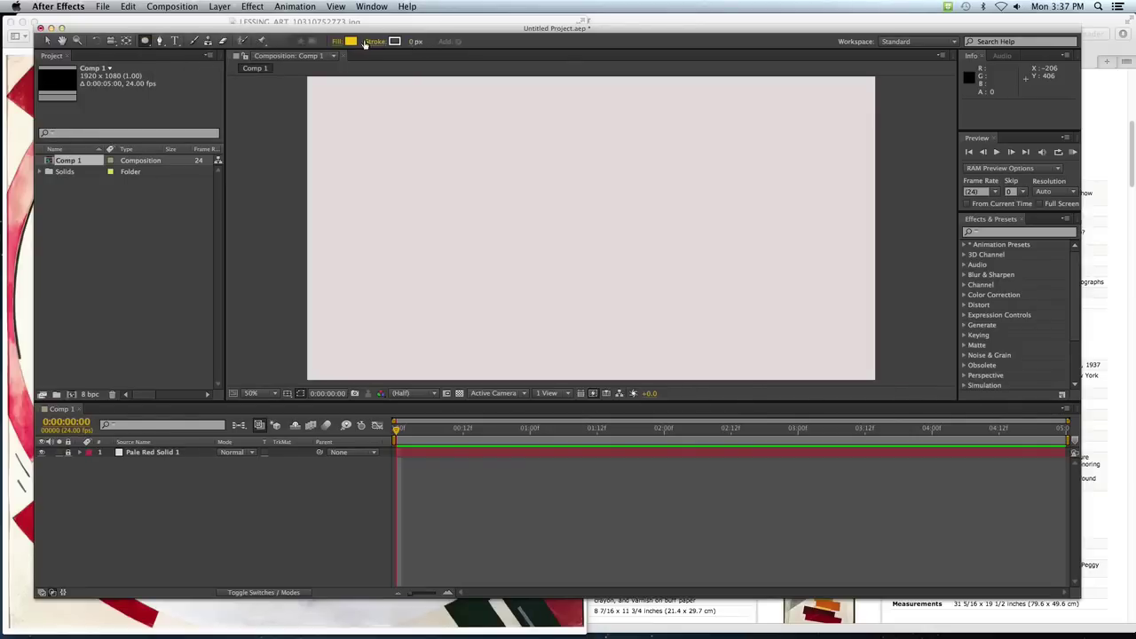
# - Set the shape fill to a vivid red (DF411A) and compare it with the painting
pyautogui.click(351, 42)
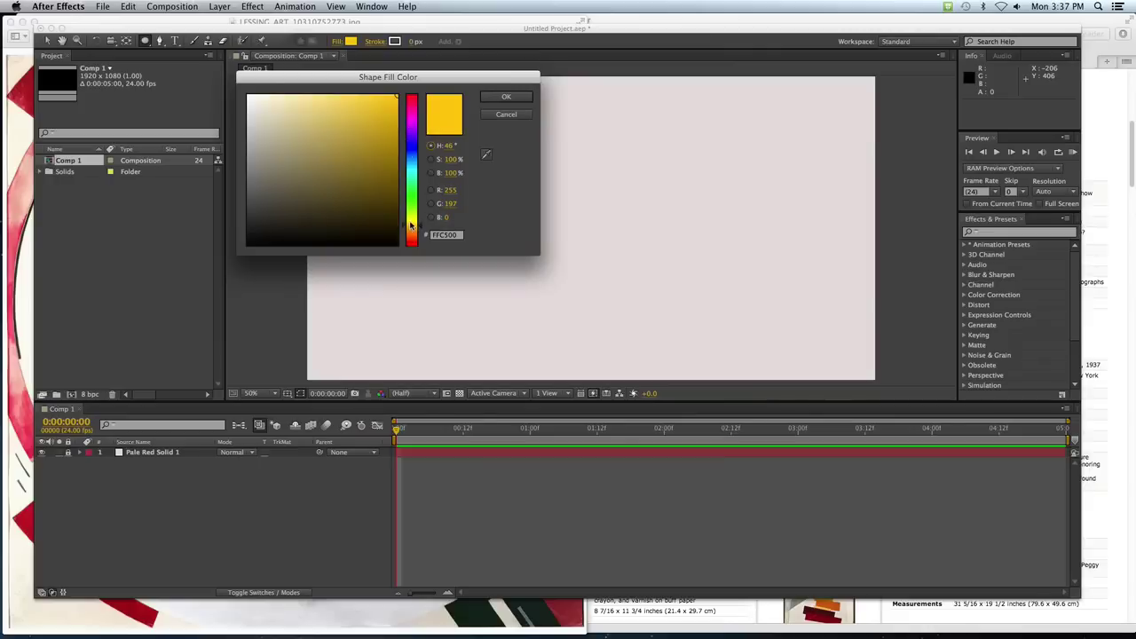
pyautogui.moveTo(410, 226); pyautogui.dragTo(412, 241)
pyautogui.click(385, 103)
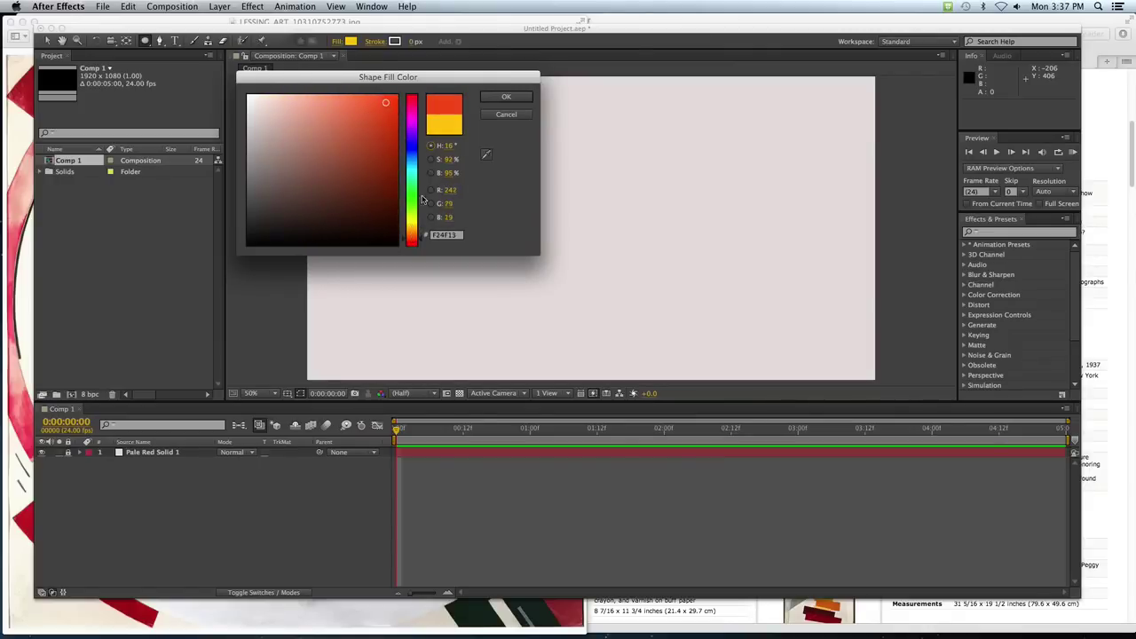
pyautogui.moveTo(418, 239); pyautogui.dragTo(420, 241)
pyautogui.moveTo(387, 117); pyautogui.dragTo(380, 112)
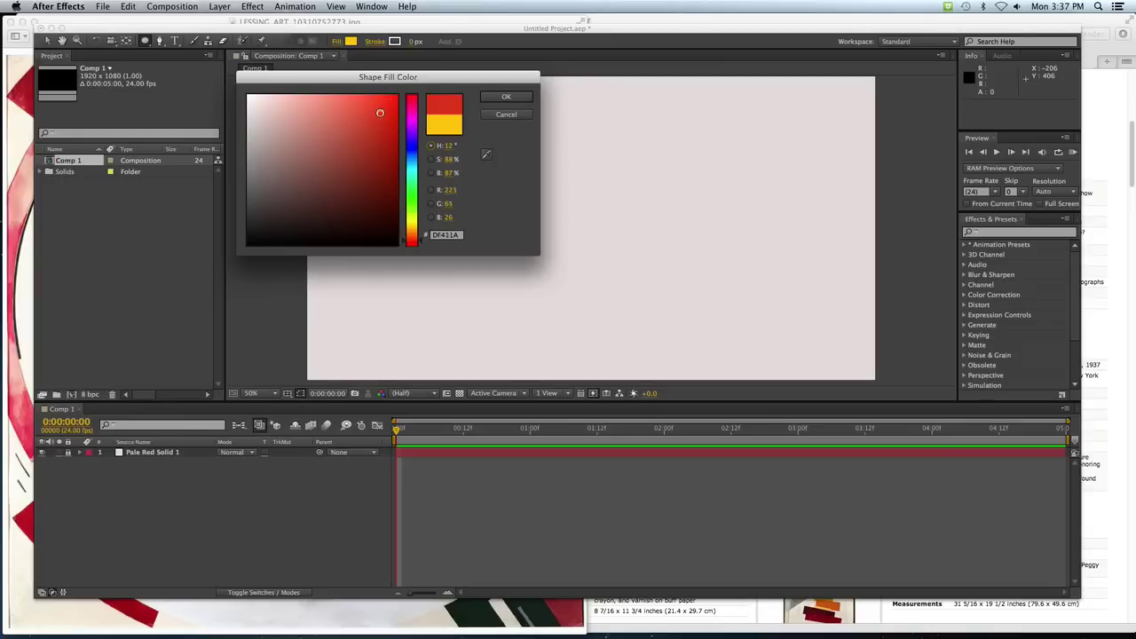
pyautogui.click(494, 97)
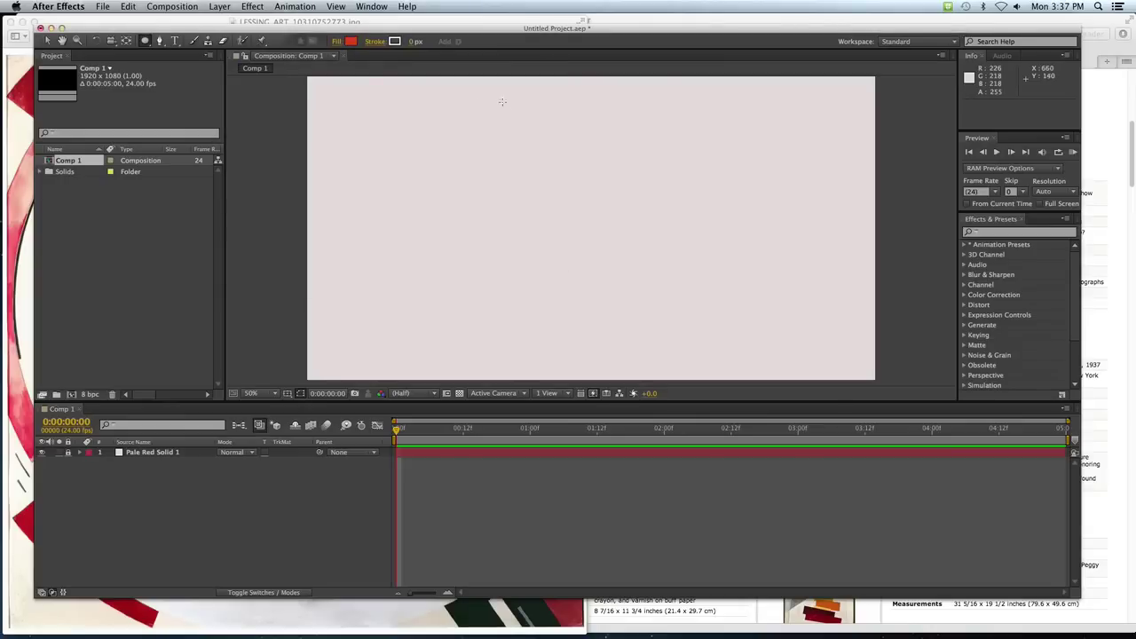
pyautogui.press('super+Tab')
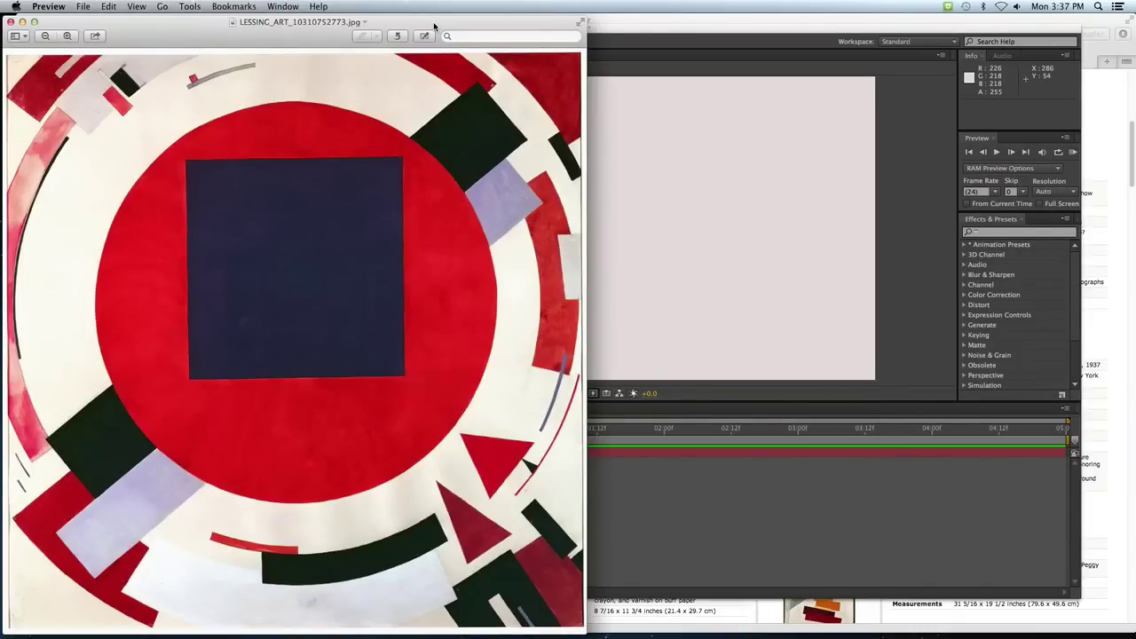
pyautogui.press('super+Tab')
pyautogui.press('super+Tab')
pyautogui.press('super+Tab')
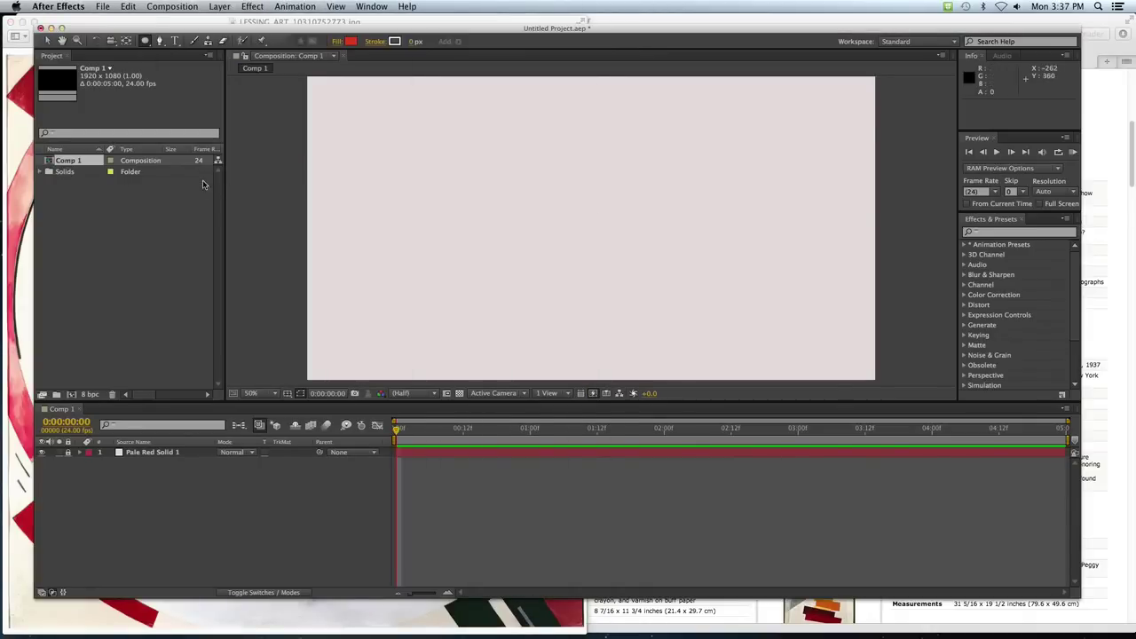
pyautogui.press('super+Tab')
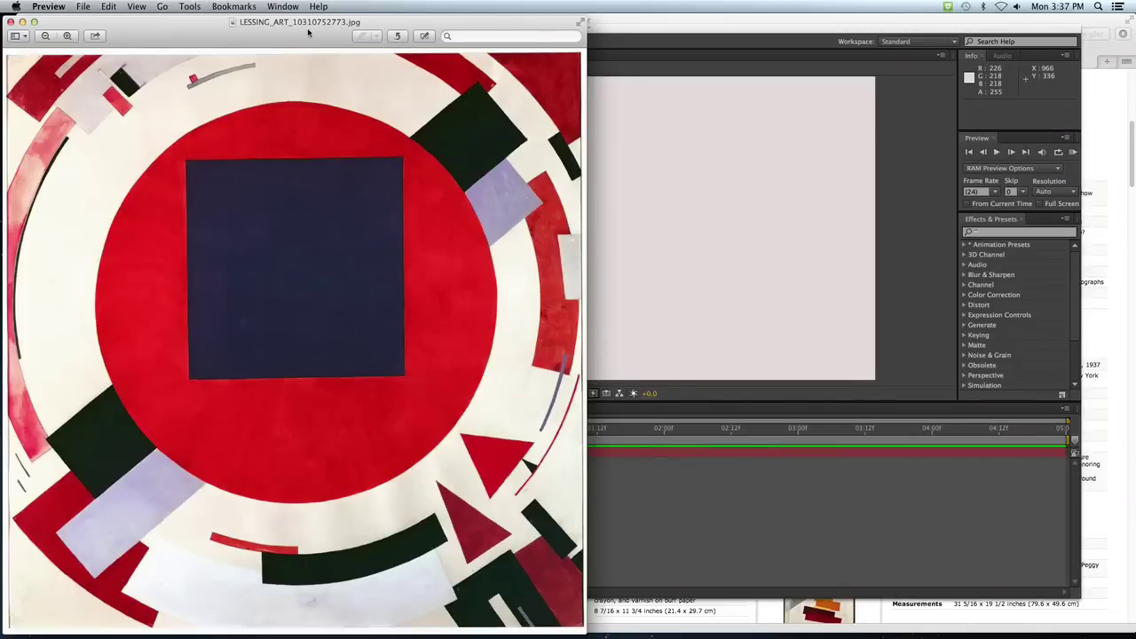
# - Study the reference painting in Preview, dismiss the antivirus notice, and return to After Effects
pyautogui.moveTo(308, 33); pyautogui.dragTo(377, 30)
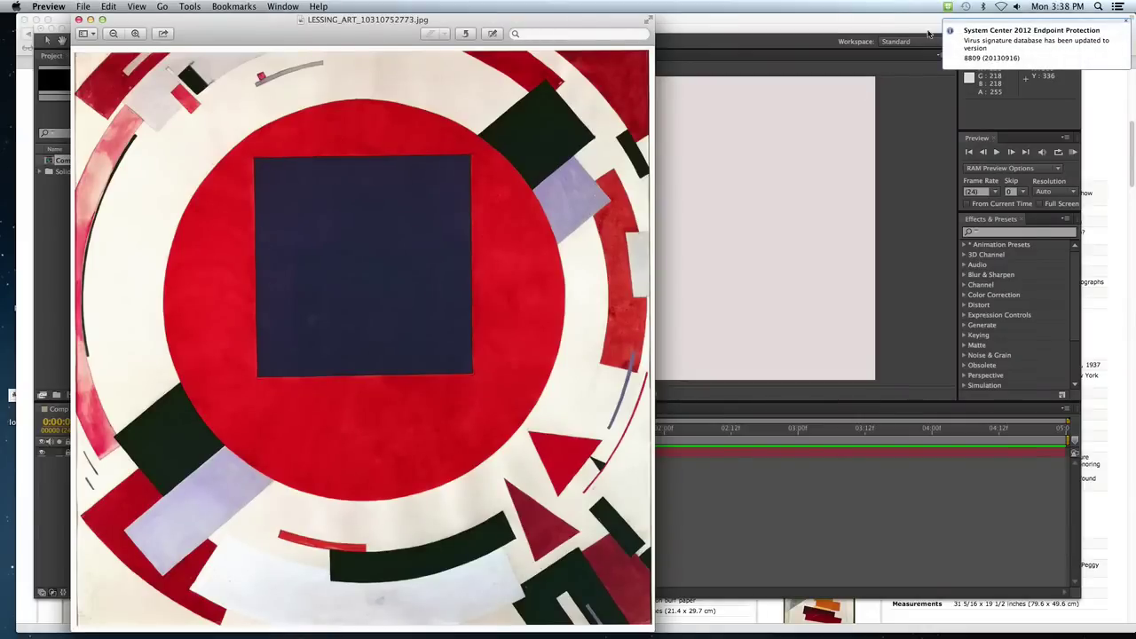
pyautogui.click(1129, 25)
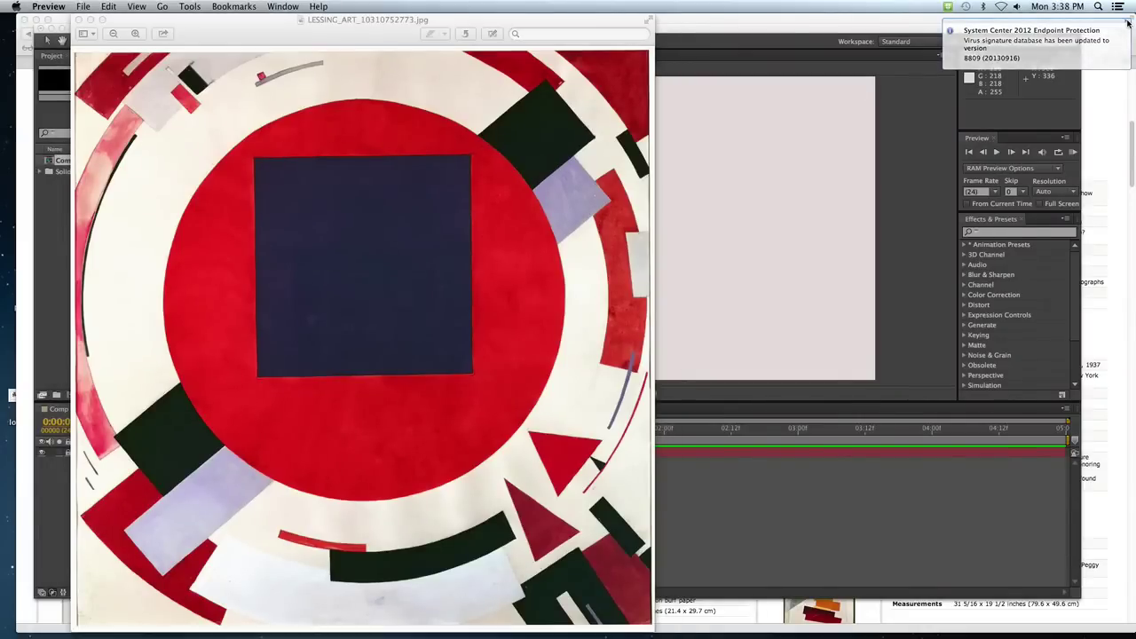
pyautogui.click(590, 25)
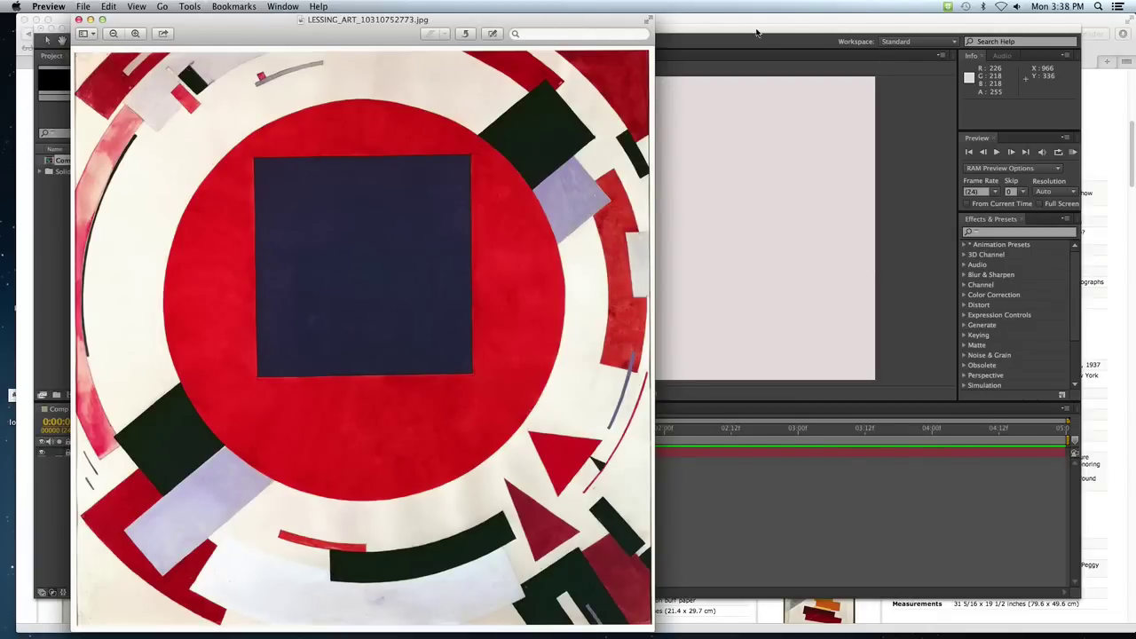
pyautogui.press('super+Tab')
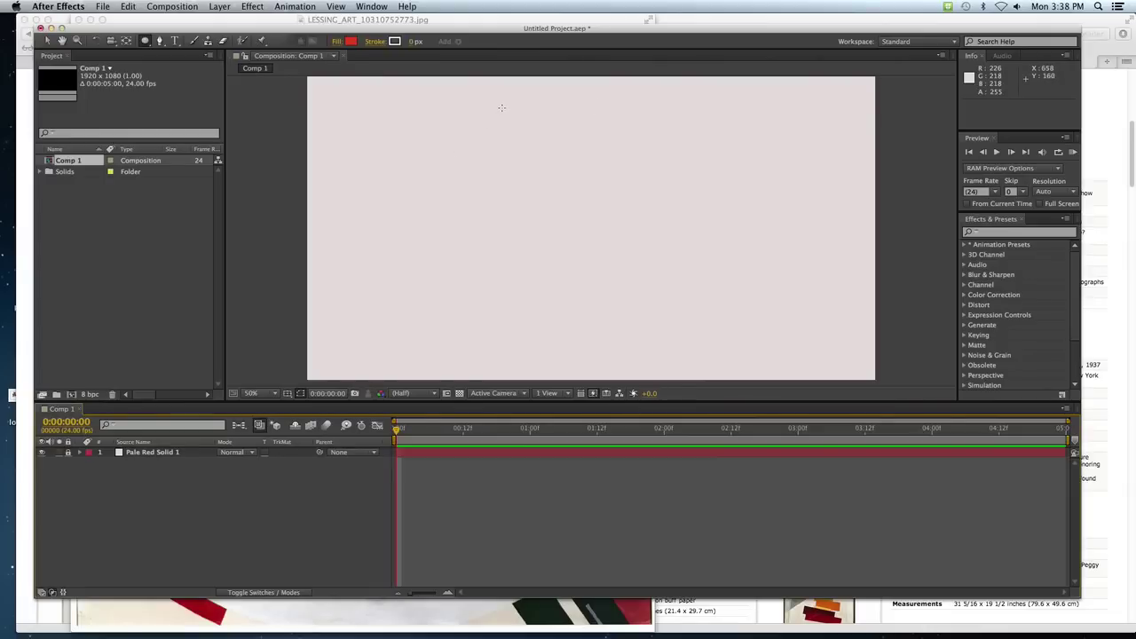
# - Draw a large red circle and adjust its size and position in the upper middle
pyautogui.moveTo(501, 107); pyautogui.dragTo(697, 306)
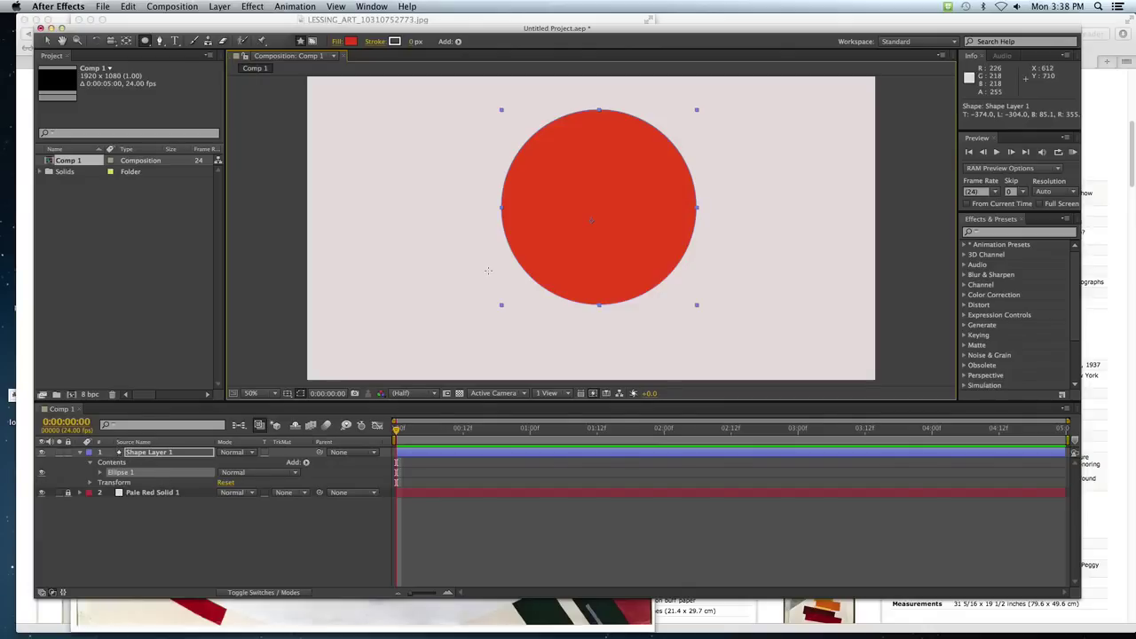
pyautogui.click(49, 43)
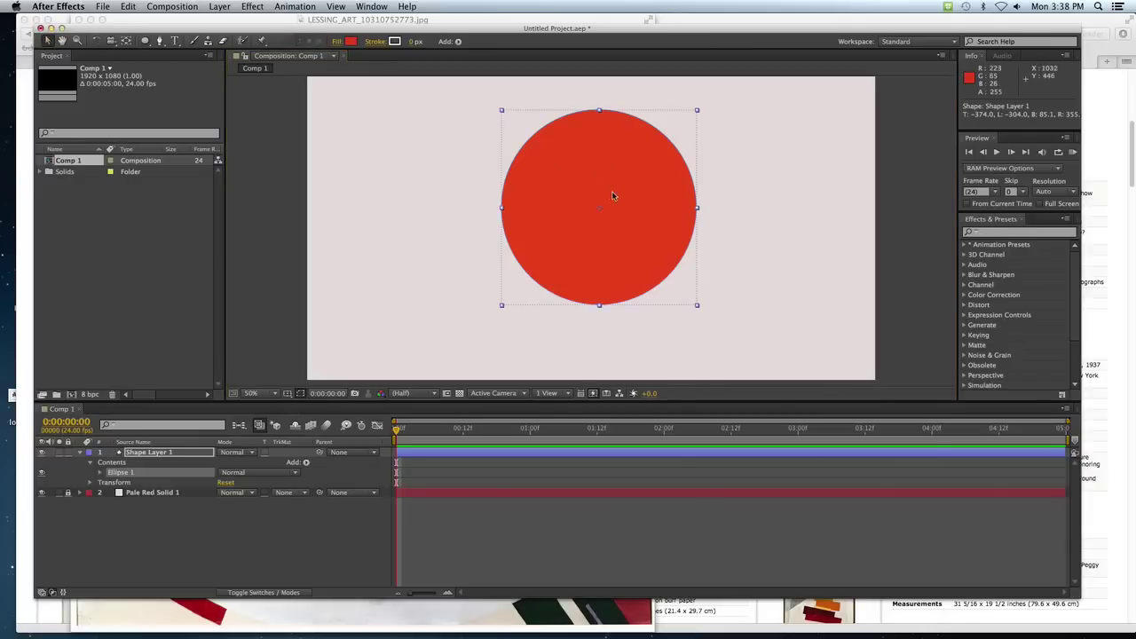
pyautogui.moveTo(612, 191); pyautogui.dragTo(574, 188)
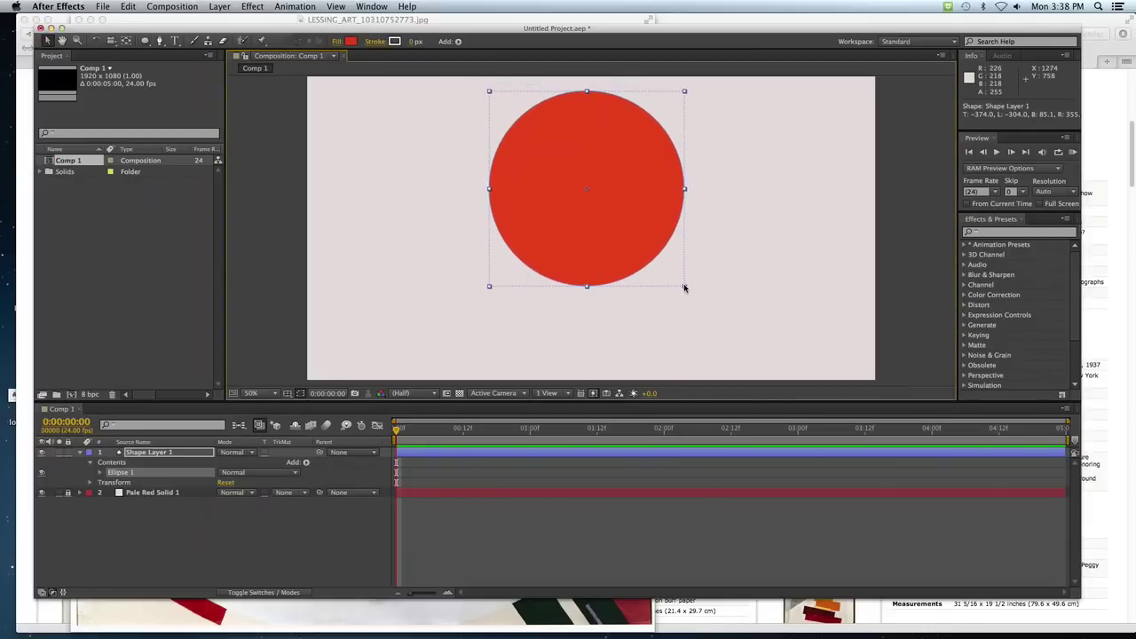
pyautogui.moveTo(686, 286)
pyautogui.mouseDown()
pyautogui.moveTo(674, 272)
pyautogui.moveTo(693, 292)
pyautogui.mouseUp()
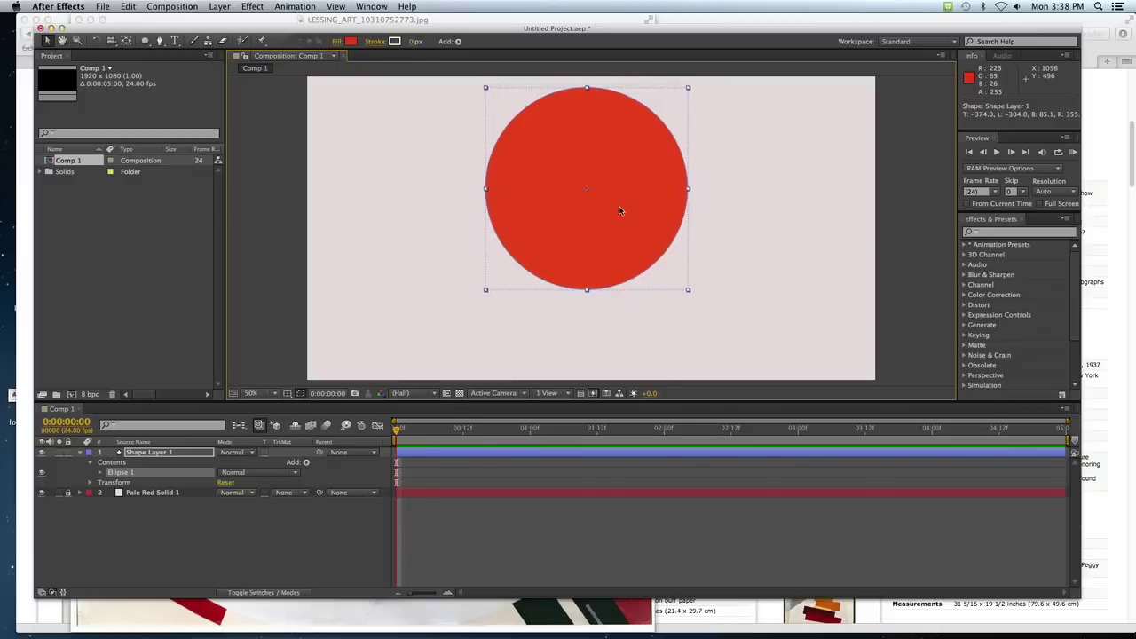
pyautogui.moveTo(619, 203)
pyautogui.mouseDown()
pyautogui.moveTo(631, 217)
pyautogui.moveTo(622, 207)
pyautogui.moveTo(615, 217)
pyautogui.mouseUp()
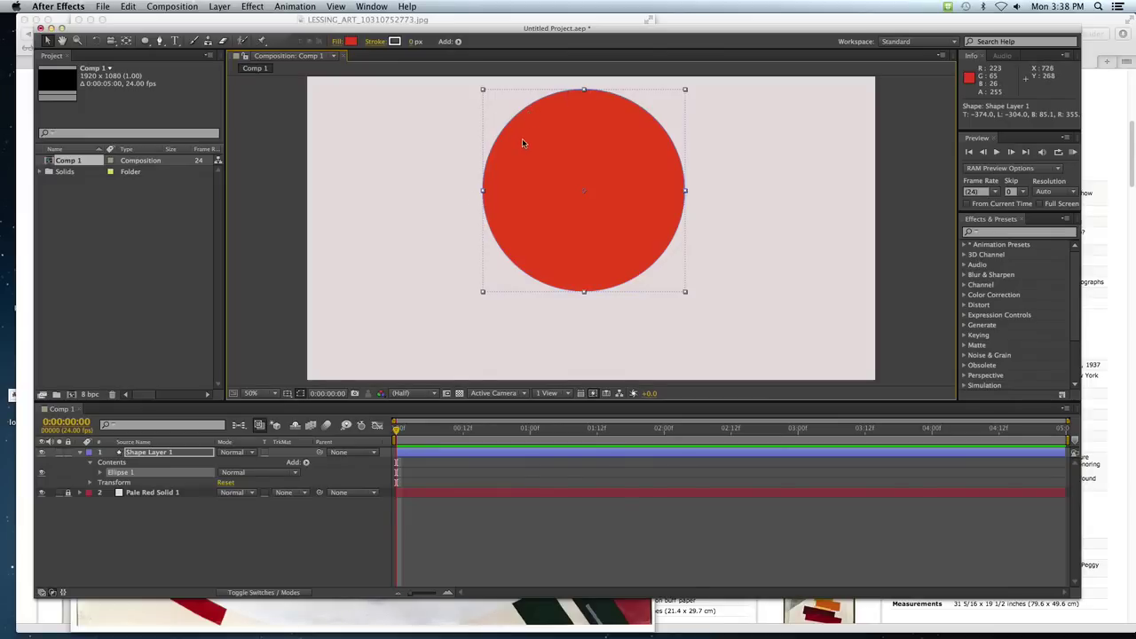
pyautogui.press('.')
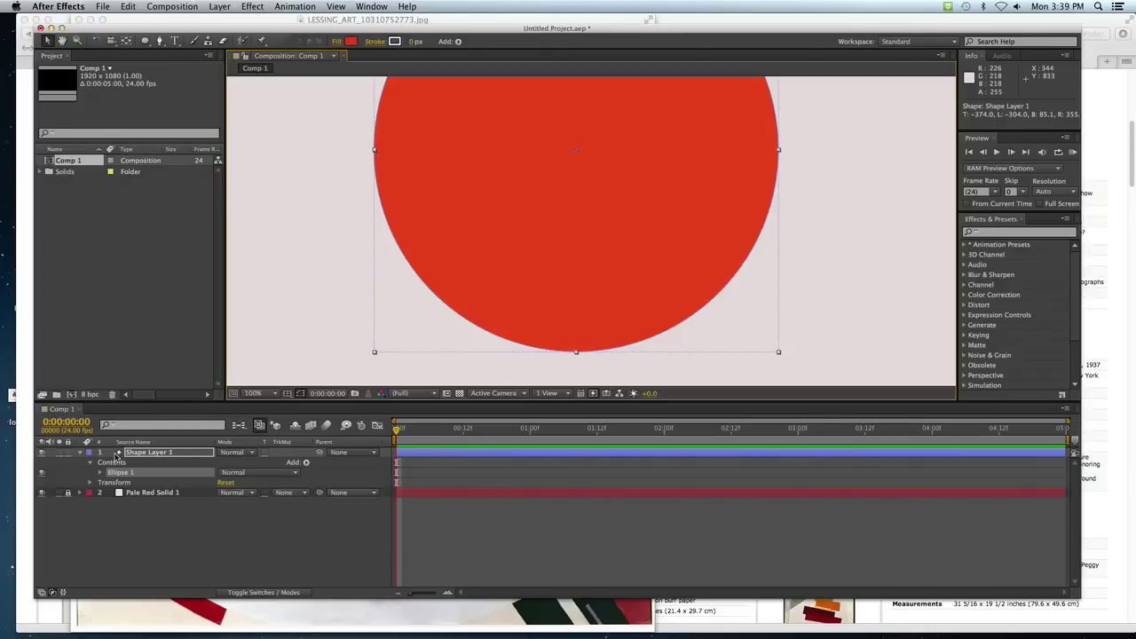
# - Expand Ellipse 1 and Ellipse Path 1 to show the circle's 659.0,659.0 size
pyautogui.click(100, 473)
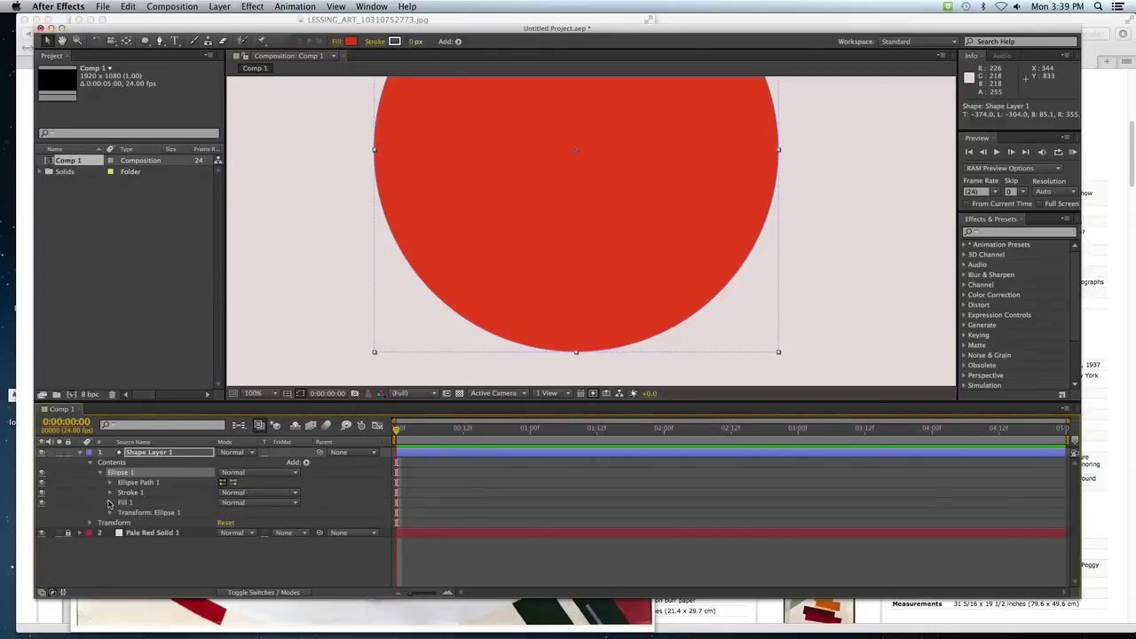
pyautogui.click(111, 482)
pyautogui.click(138, 482)
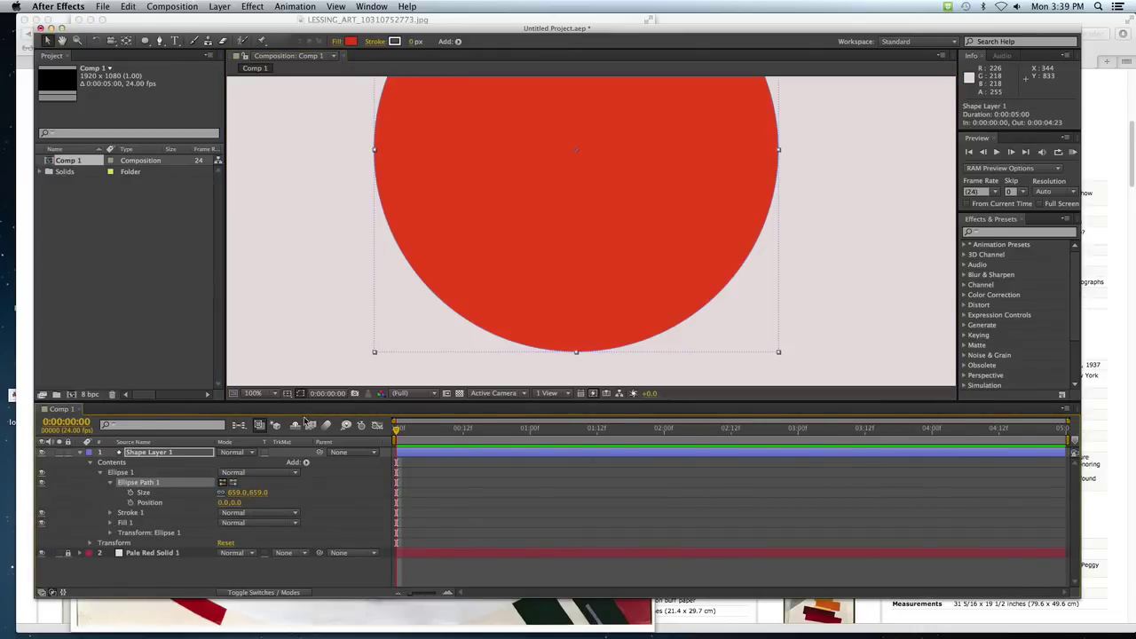
pyautogui.click(609, 348)
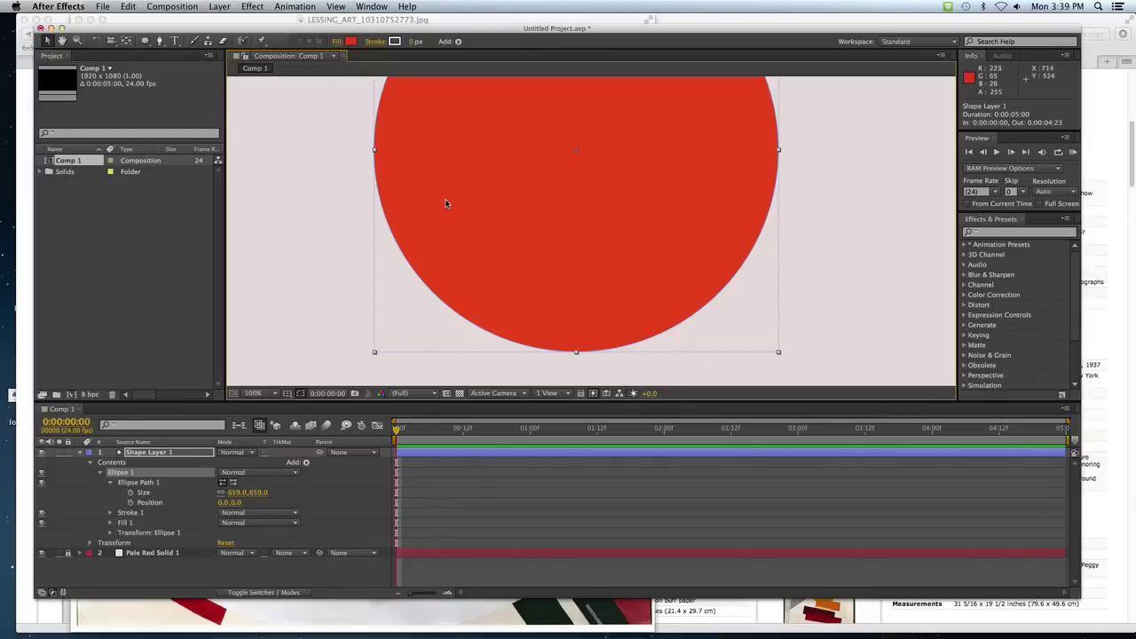
# - Nudge the circle slightly left at 50% zoom, then bring up the reference painting
pyautogui.press(',')
pyautogui.press('v')
pyautogui.moveTo(515, 190); pyautogui.dragTo(503, 195)
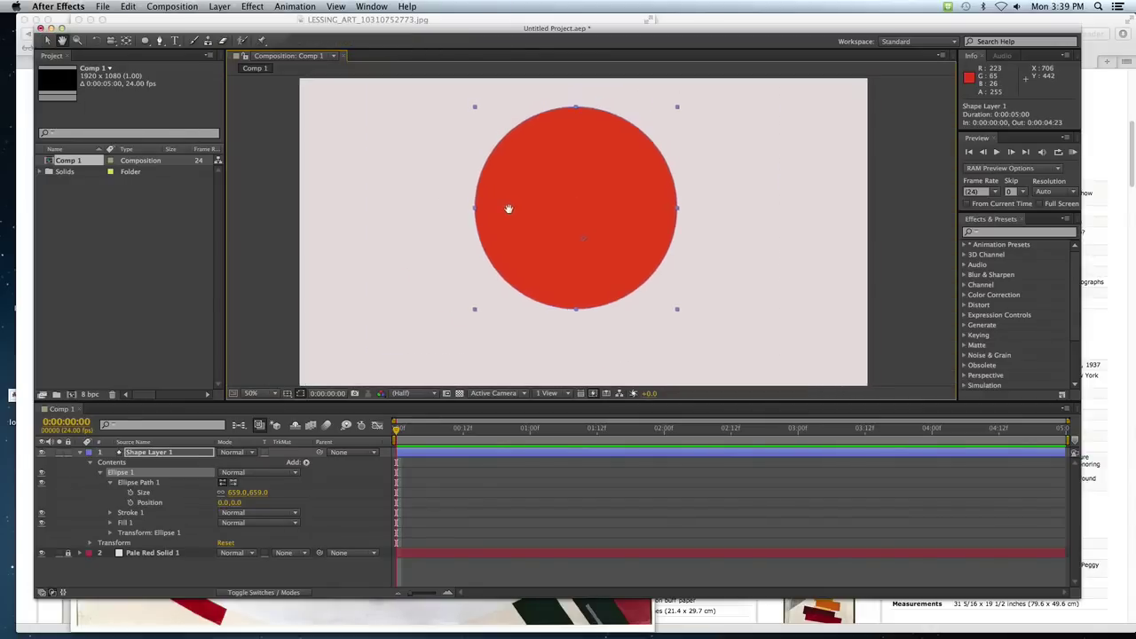
pyautogui.press('super+Tab')
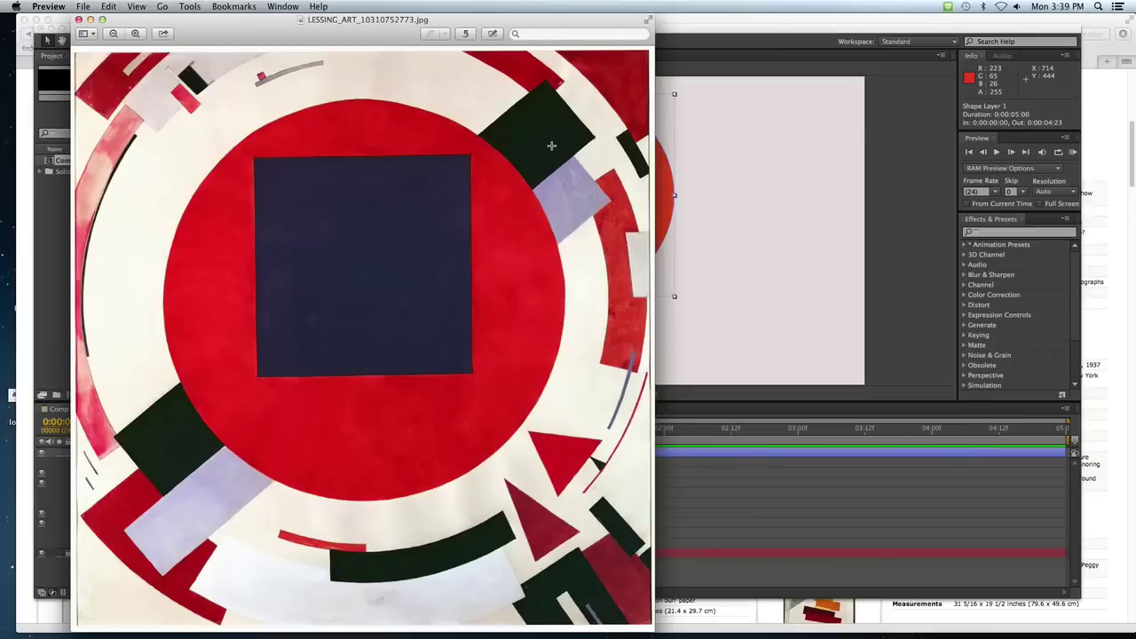
# - Return to After Effects and deselect the red circle with the Selection tool
pyautogui.press('super+Tab')
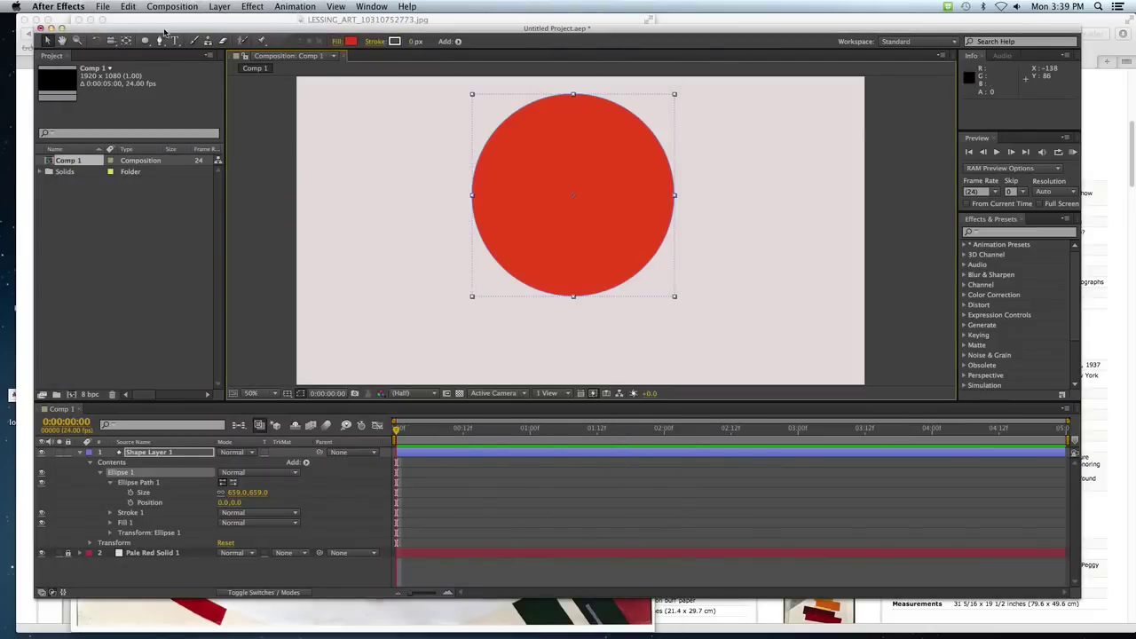
pyautogui.moveTo(145, 40); pyautogui.dragTo(191, 44)
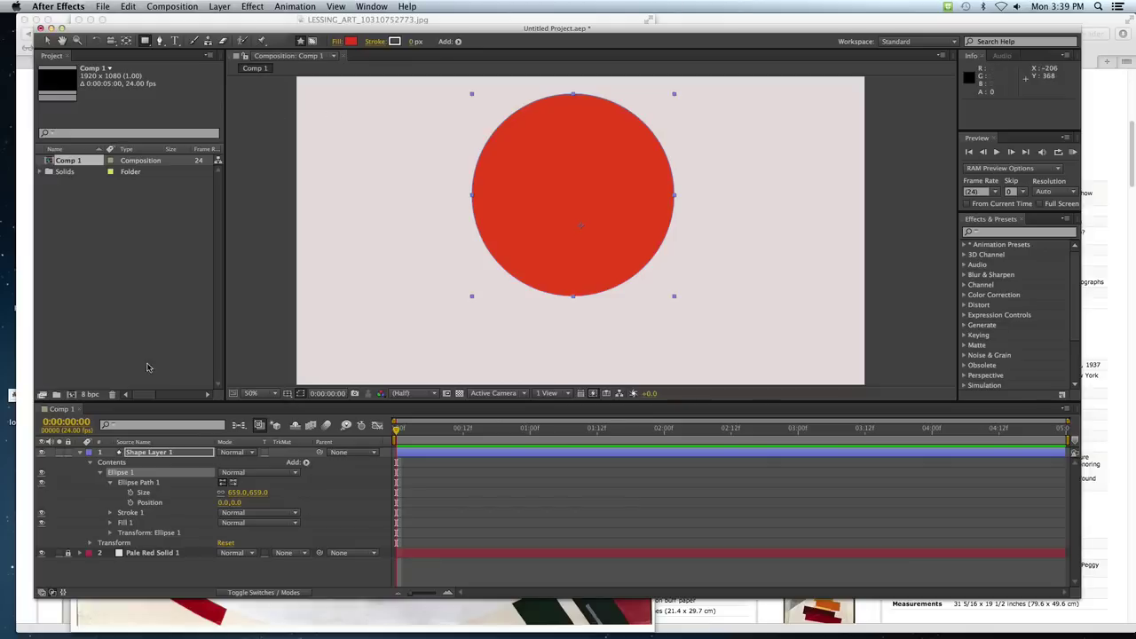
pyautogui.click(46, 41)
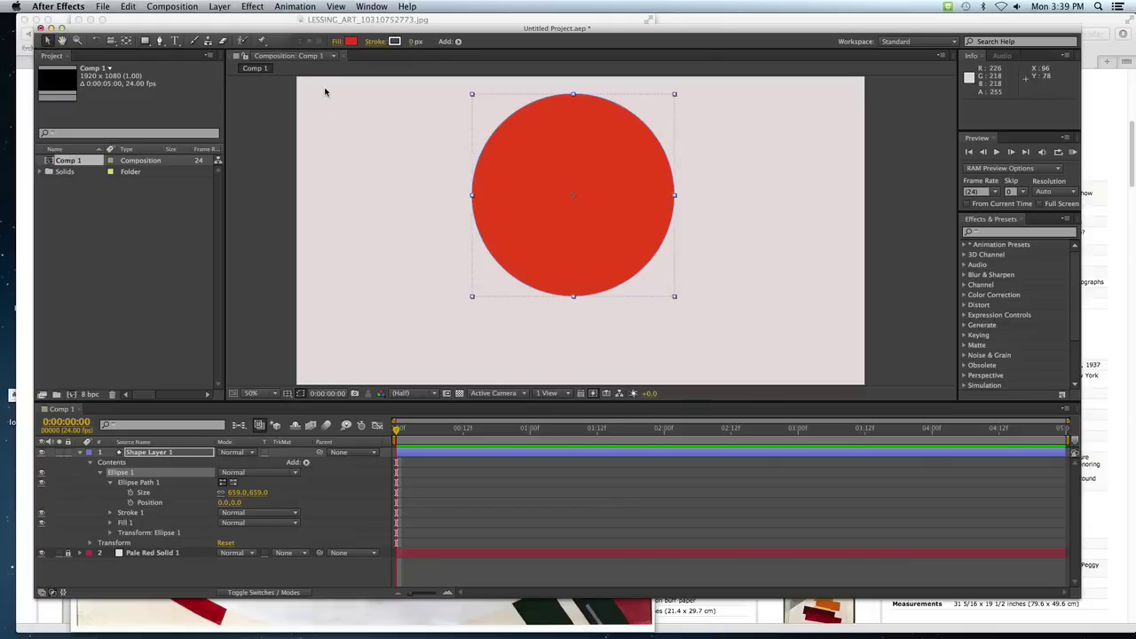
pyautogui.click(344, 99)
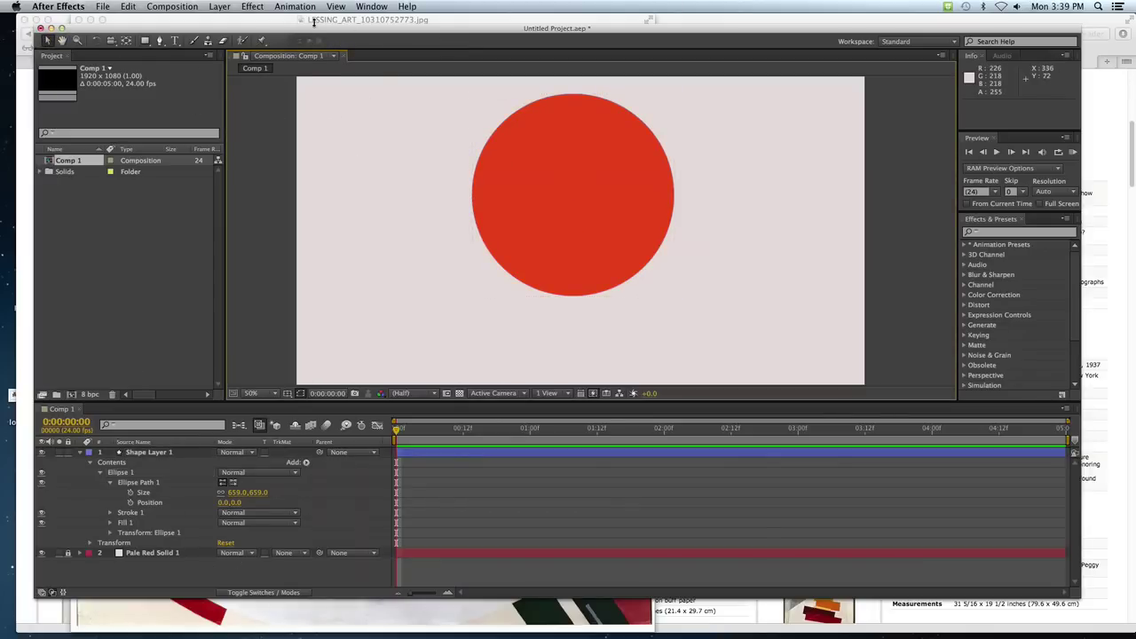
# - Set up the Rectangle tool with a dark grey fill
pyautogui.click(145, 41)
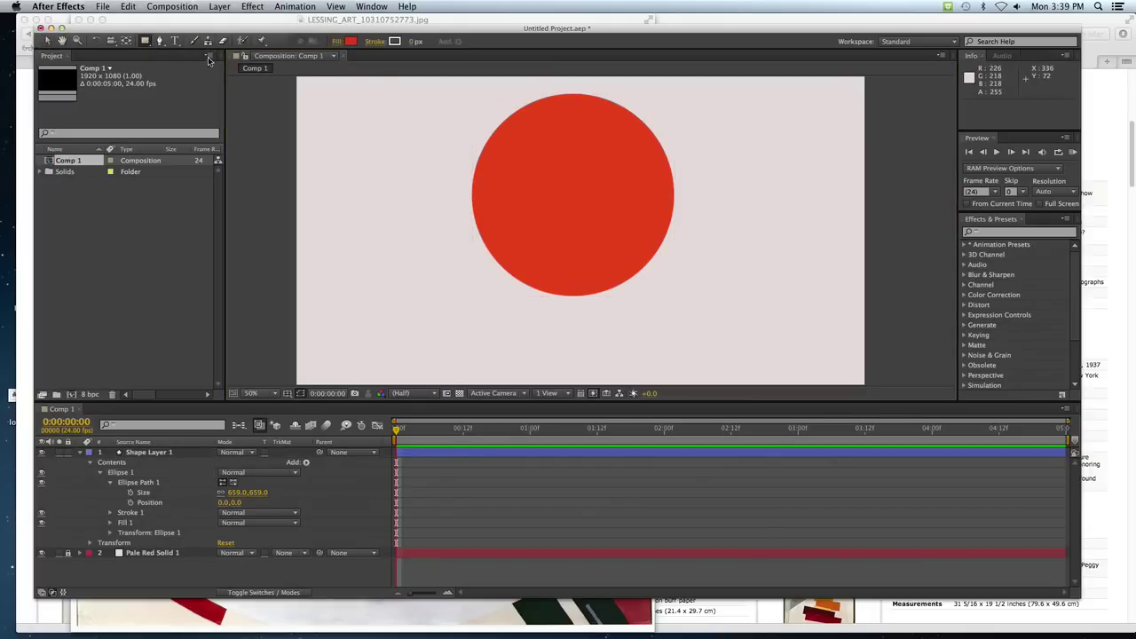
pyautogui.click(350, 40)
pyautogui.moveTo(256, 178); pyautogui.dragTo(247, 218)
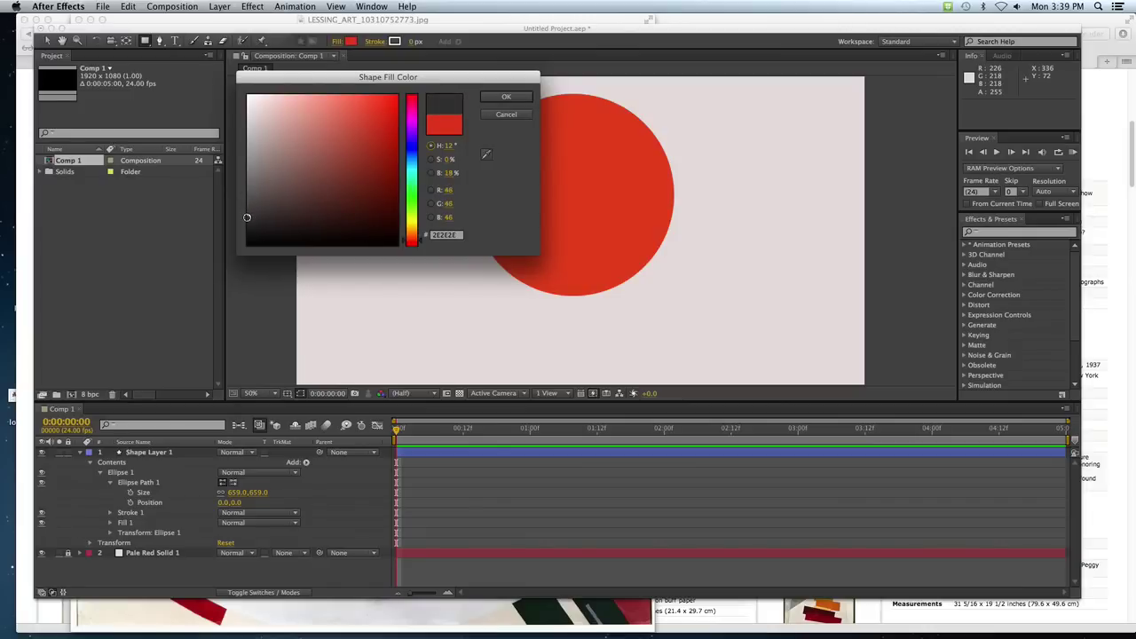
pyautogui.click(499, 100)
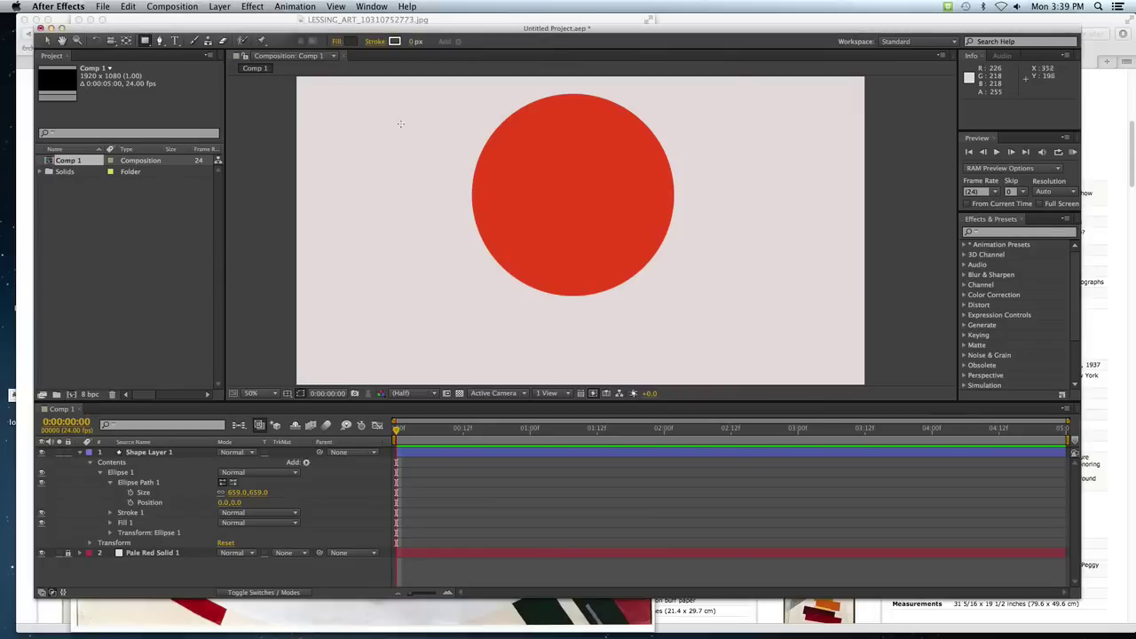
# - Draw a wide dark grey bar, Shape Layer 2, and position it across the circle
pyautogui.moveTo(401, 124); pyautogui.dragTo(757, 179)
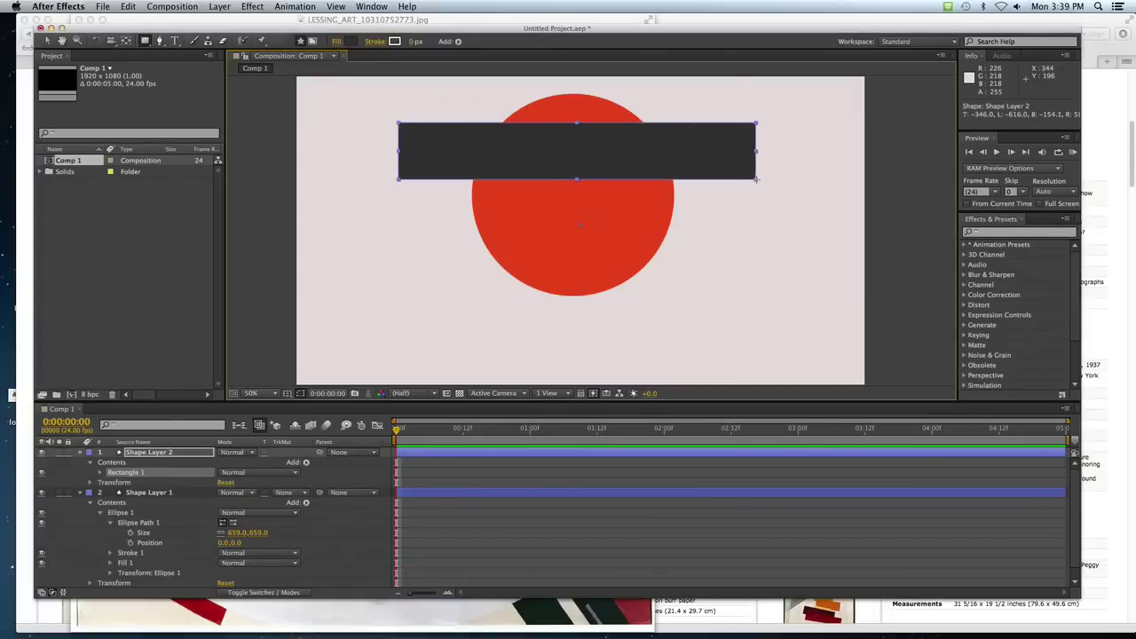
pyautogui.click(49, 41)
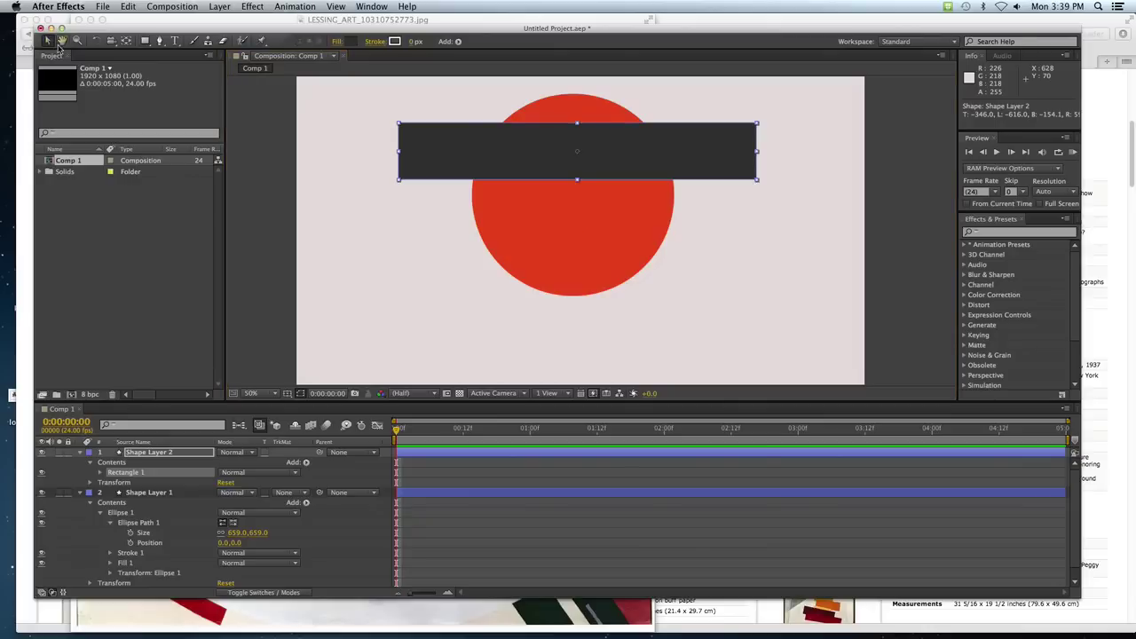
pyautogui.moveTo(461, 140)
pyautogui.mouseDown()
pyautogui.moveTo(465, 198)
pyautogui.moveTo(464, 184)
pyautogui.mouseUp()
pyautogui.press(',')
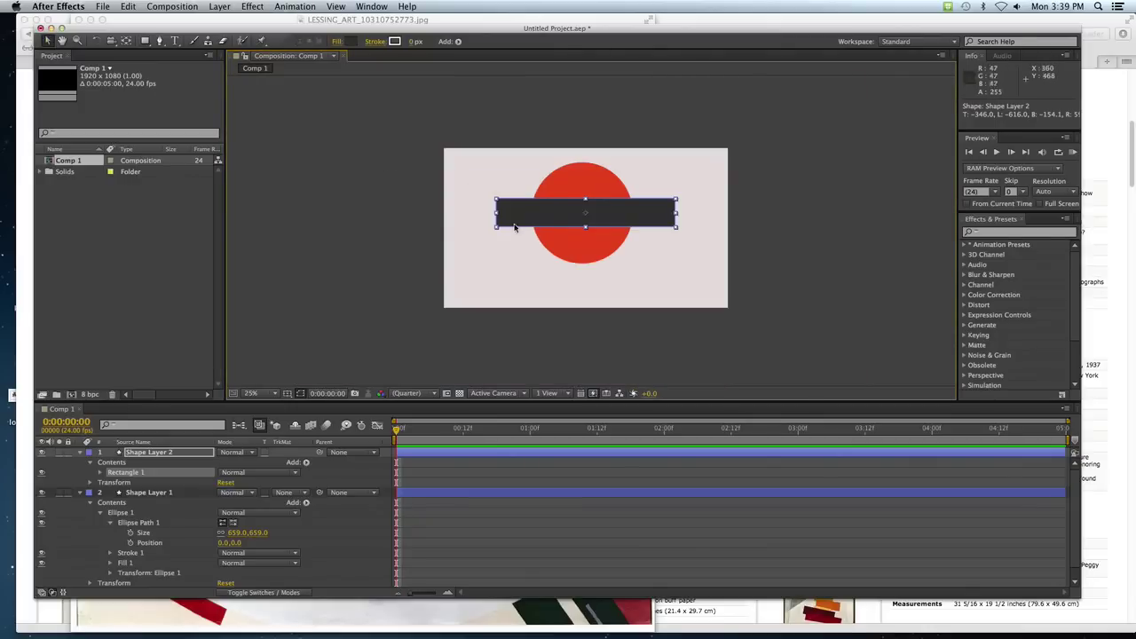
pyautogui.press('.')
pyautogui.press('.')
pyautogui.press('.')
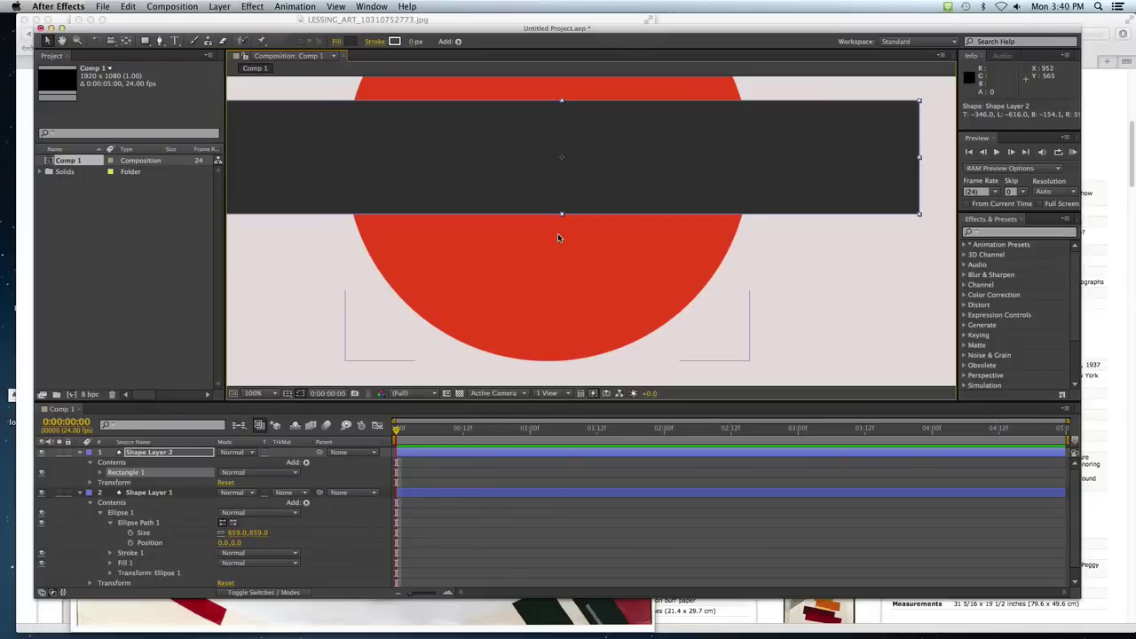
pyautogui.press(',')
pyautogui.moveTo(471, 193); pyautogui.dragTo(449, 193)
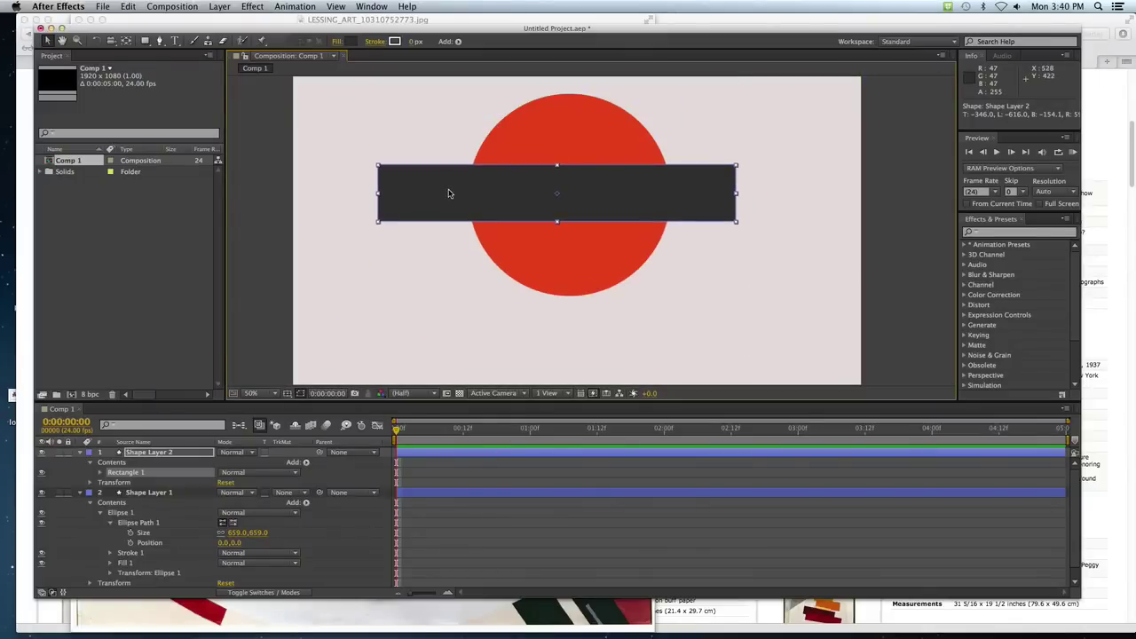
# - Collapse the circle's properties and expand Shape Layer 2's Rectangle 1 contents
pyautogui.click(80, 492)
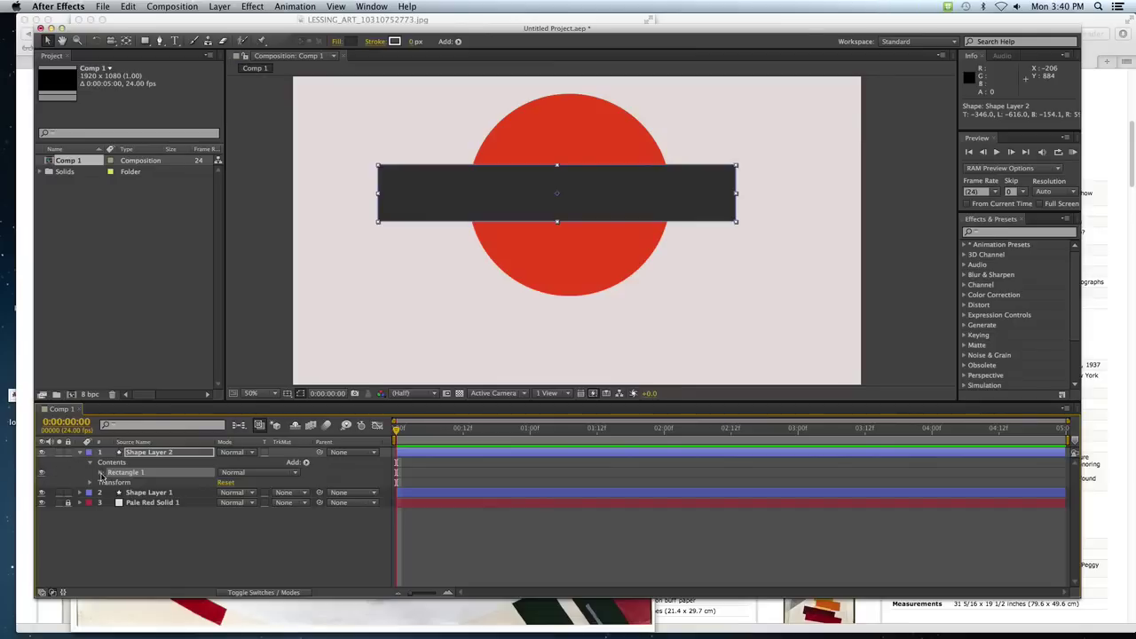
pyautogui.click(9, 529)
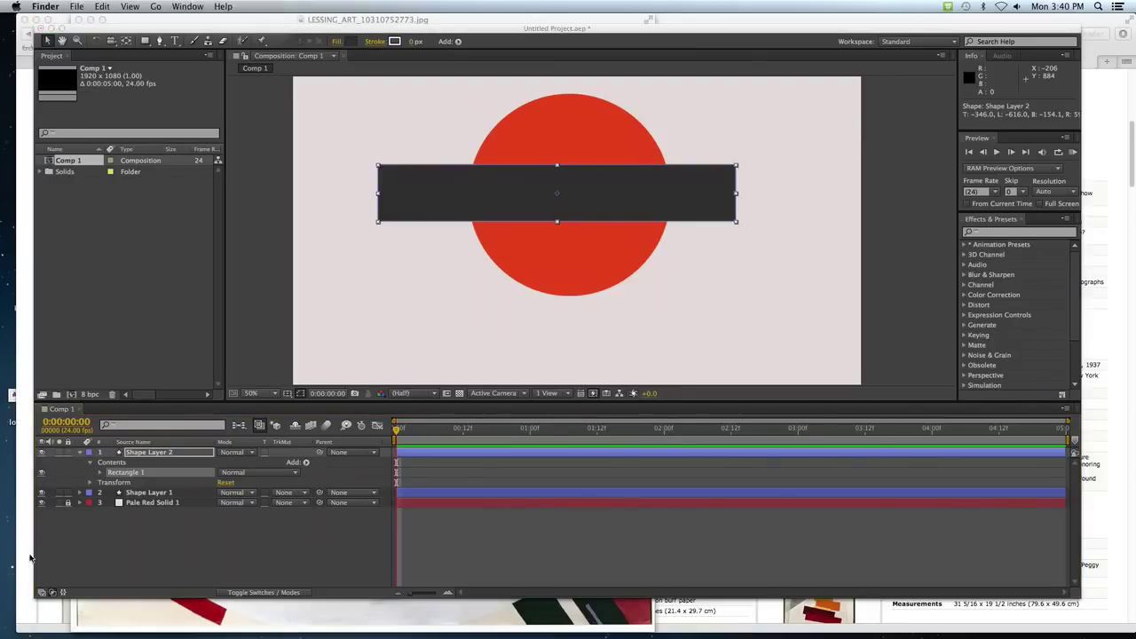
pyautogui.click(101, 475)
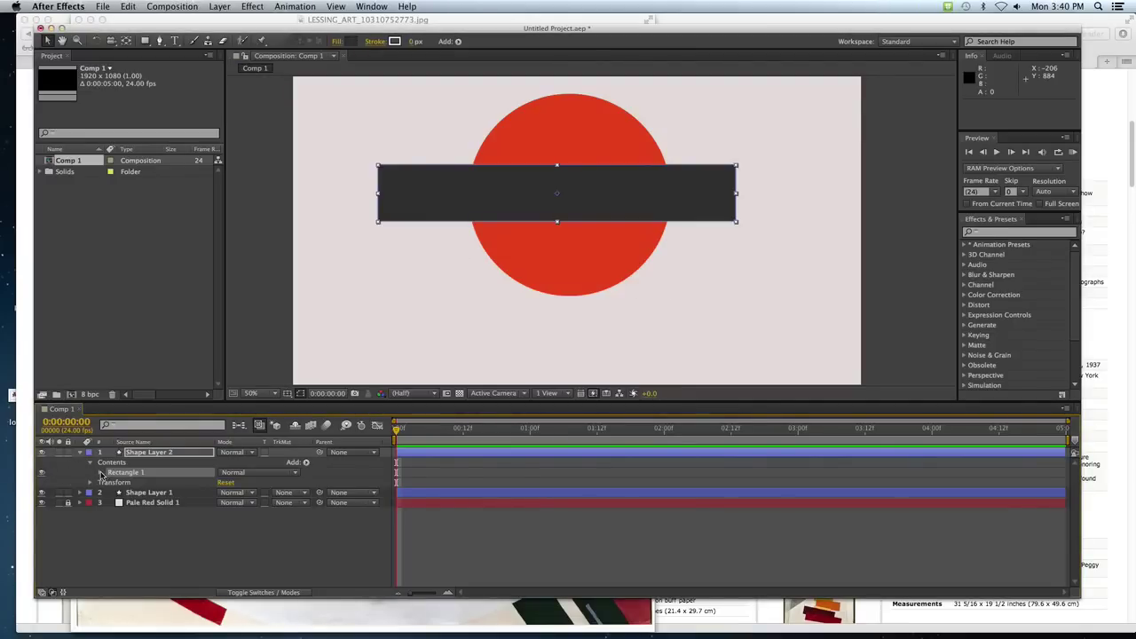
pyautogui.click(101, 473)
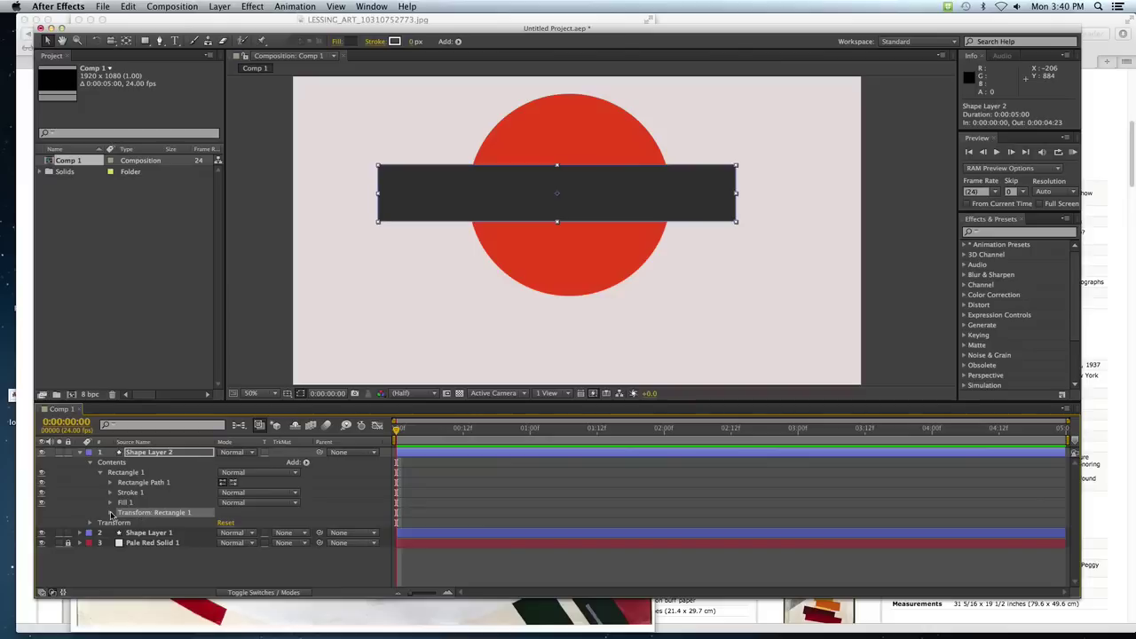
pyautogui.click(110, 513)
pyautogui.scroll(-2, 144, 517)
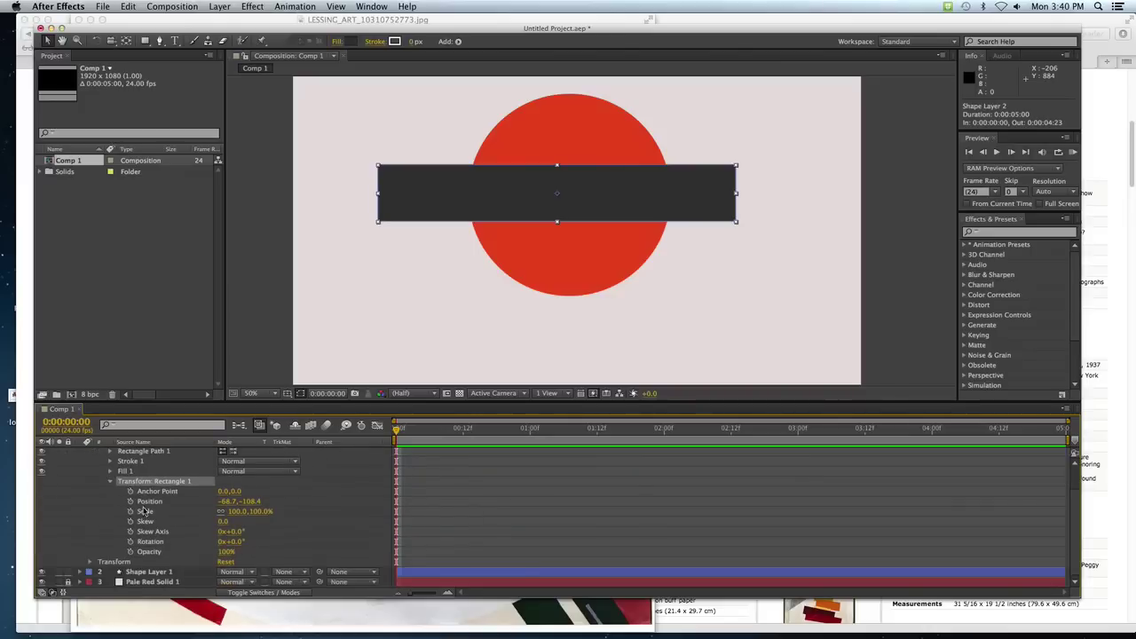
pyautogui.click(110, 481)
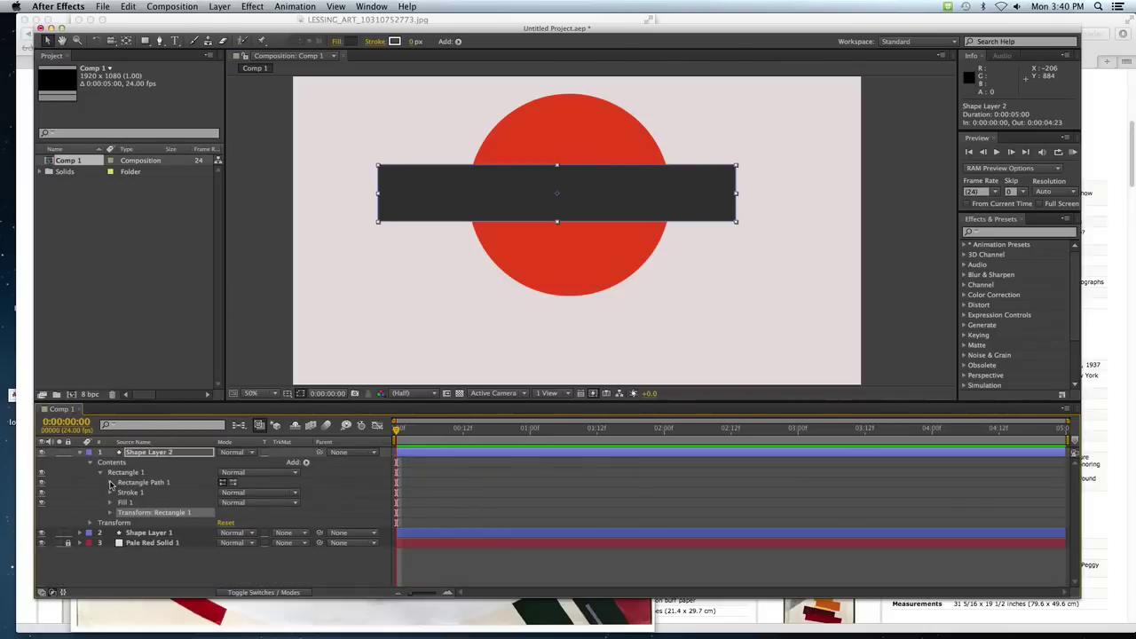
pyautogui.click(114, 524)
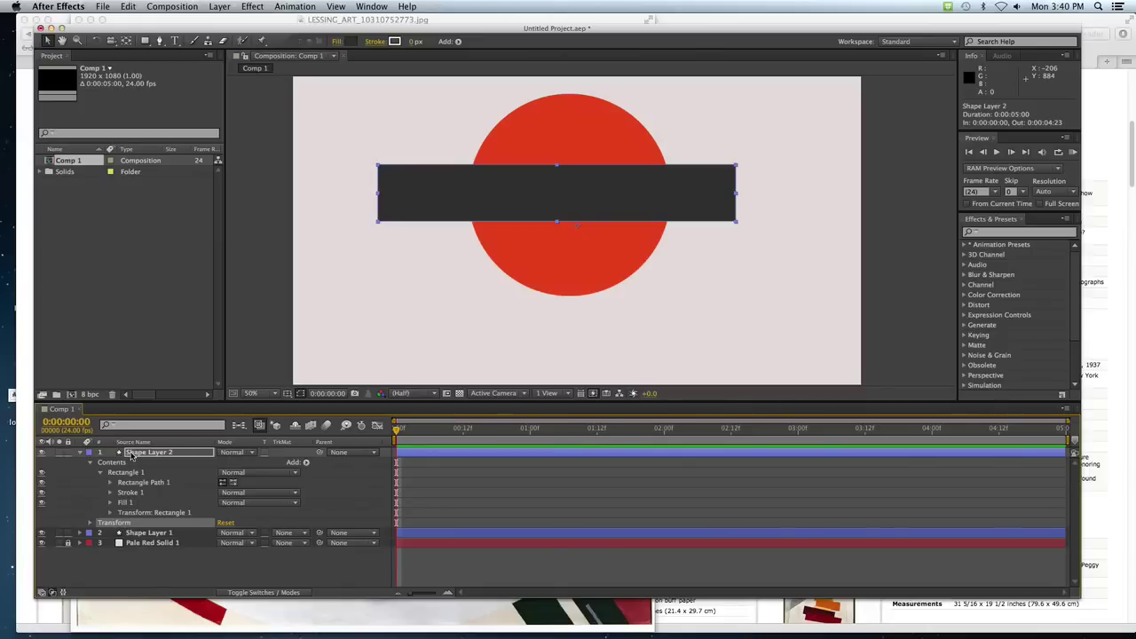
# - Set the Transform: Rectangle 1 Rotation to -1.0° to tilt the bar
pyautogui.click(133, 513)
pyautogui.click(110, 513)
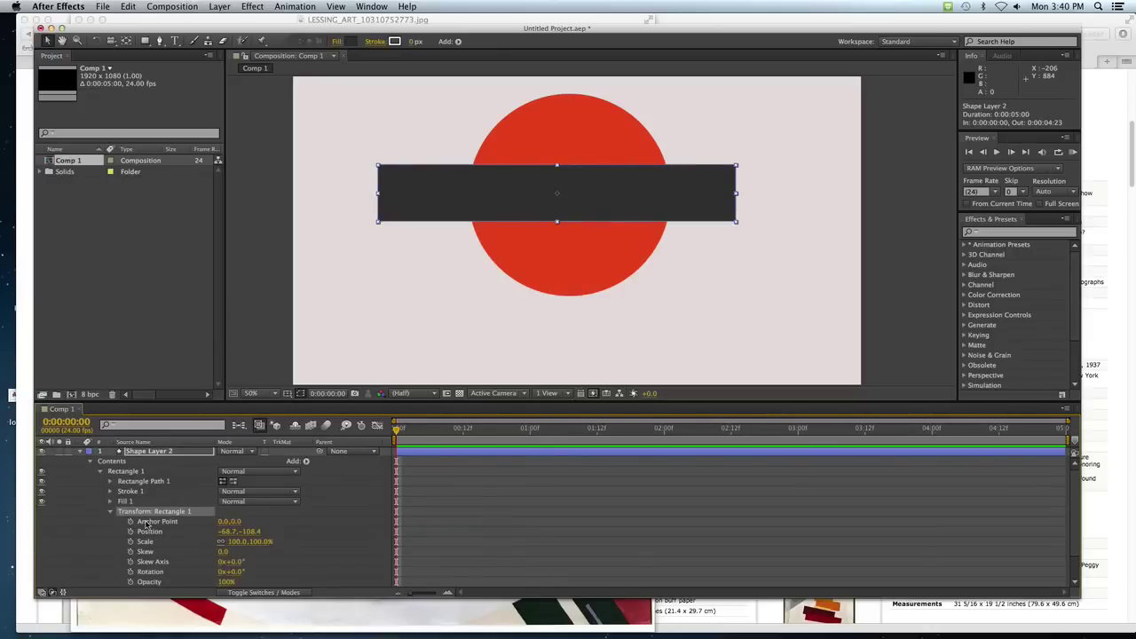
pyautogui.scroll(-1, 146, 526)
pyautogui.scroll(-2, 142, 526)
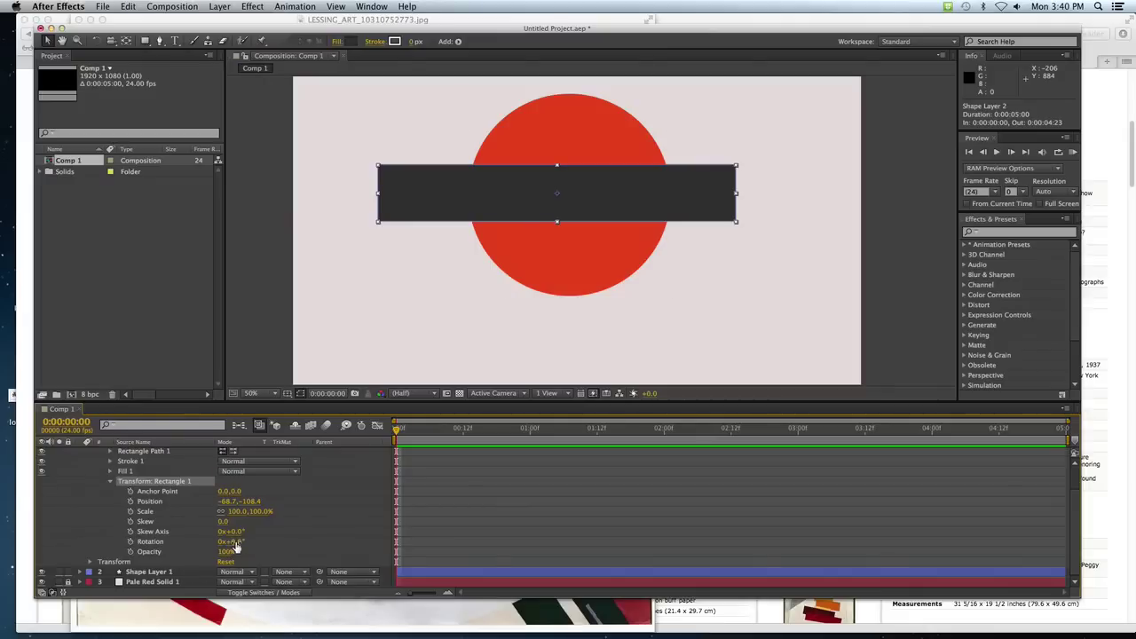
pyautogui.moveTo(233, 542); pyautogui.dragTo(233, 542)
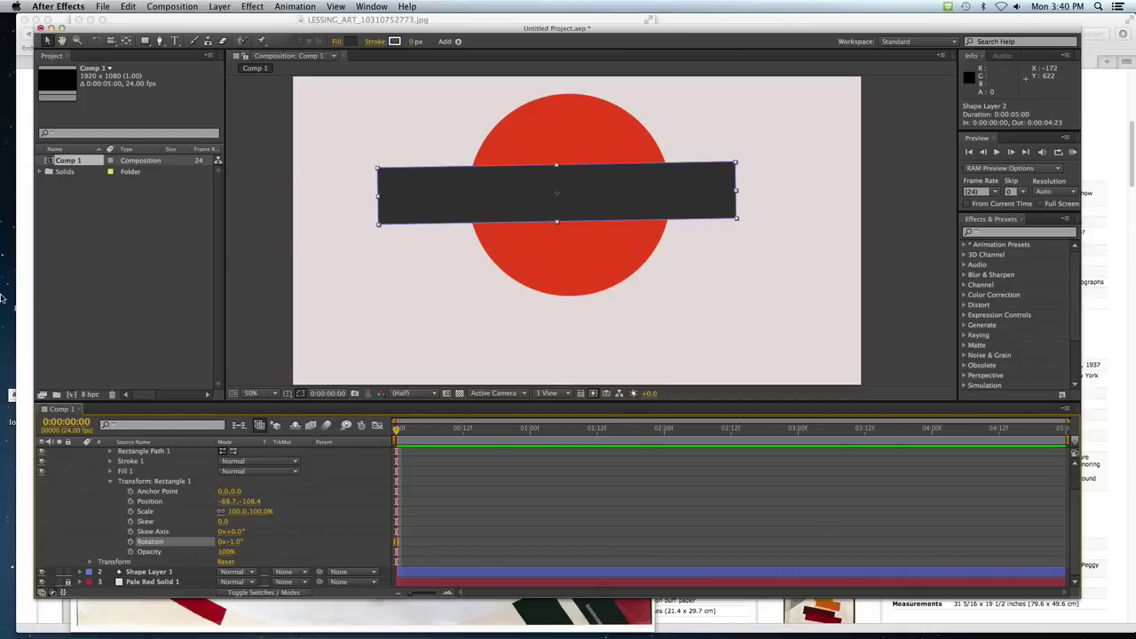
pyautogui.press('super+Tab')
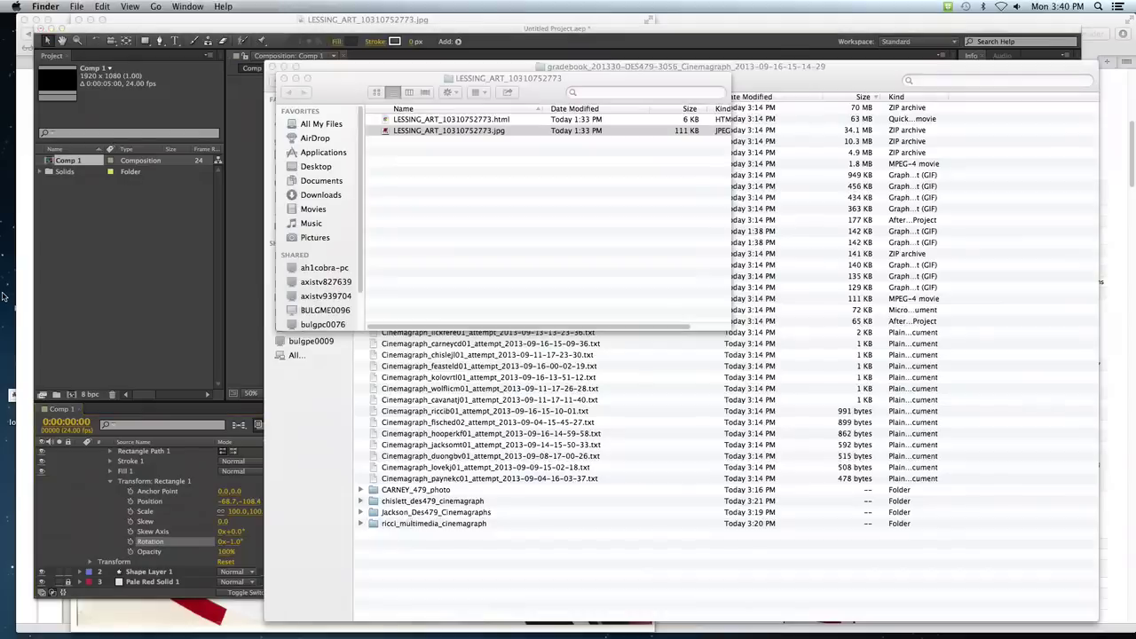
pyautogui.press('super+Tab')
pyautogui.press('Tab')
pyautogui.press('Tab')
pyautogui.press('Tab')
pyautogui.press('Tab')
pyautogui.press('super+Tab')
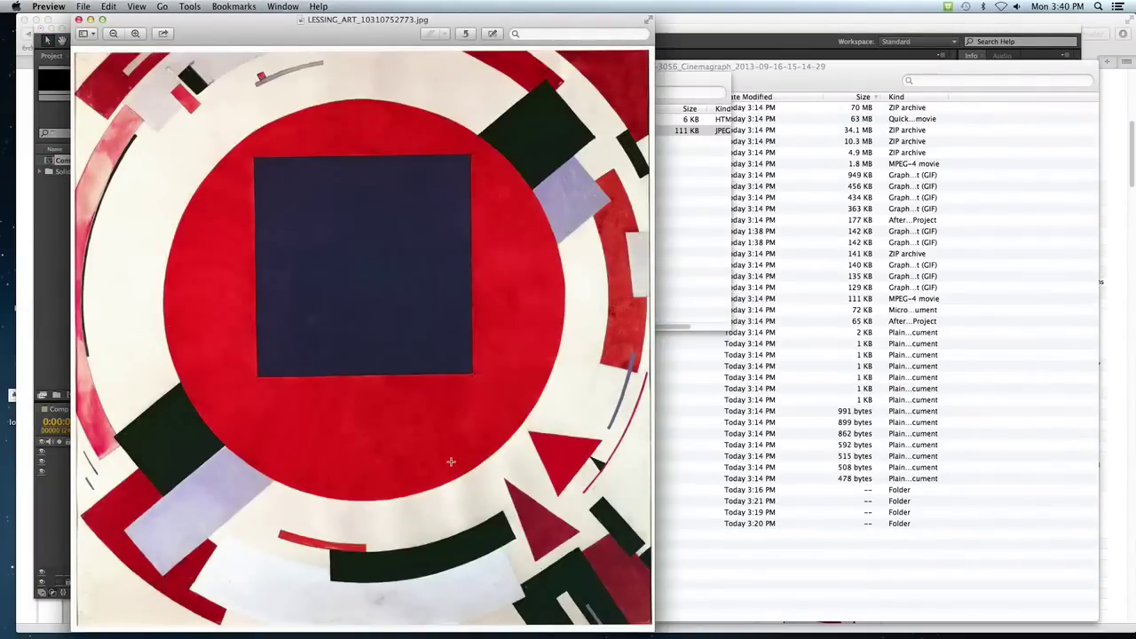
pyautogui.press('super+Tab')
pyautogui.press('super+Tab')
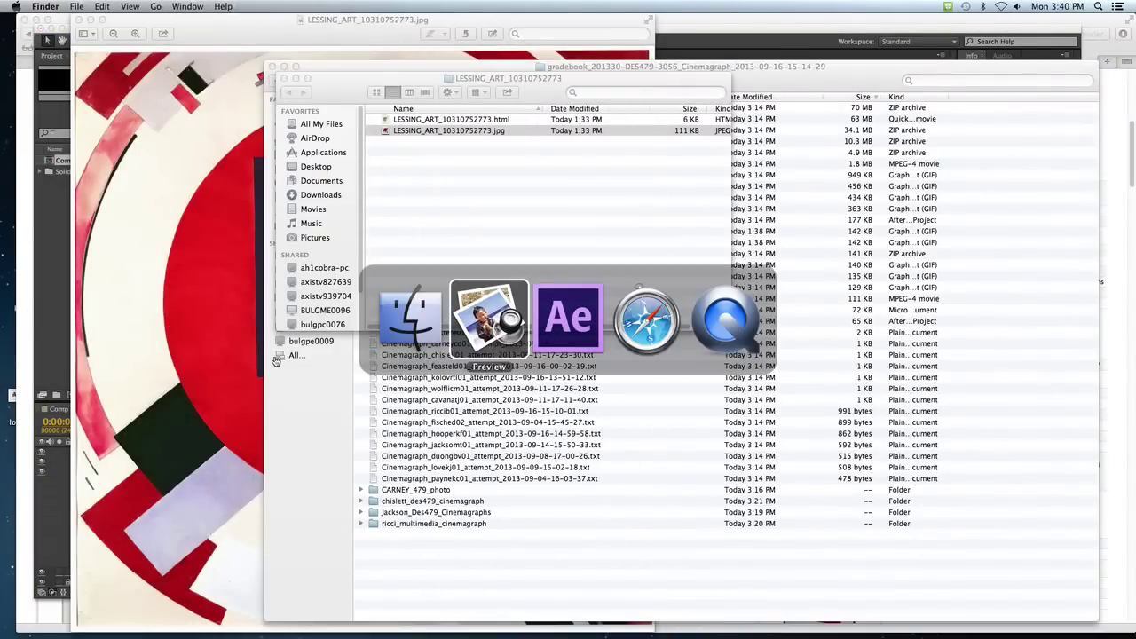
pyautogui.press('super+Tab')
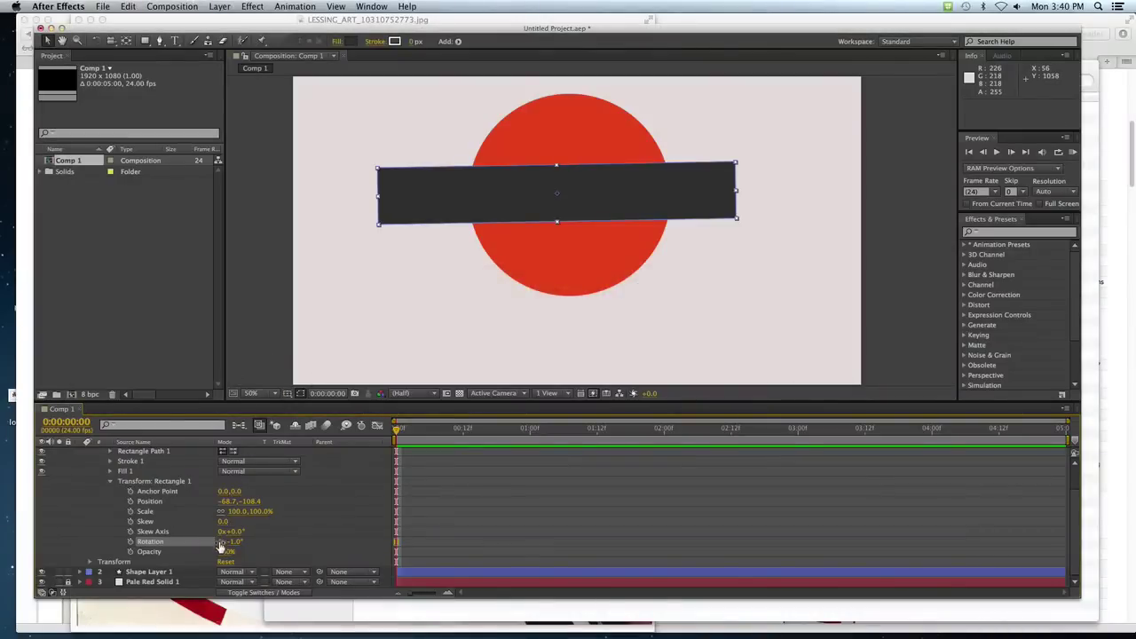
# - Keyframe the bar's Rotation from 0x+0.0° at the start to one full turn at 0:00:02:00
pyautogui.click(233, 541)
pyautogui.write('0')
pyautogui.press('Return')
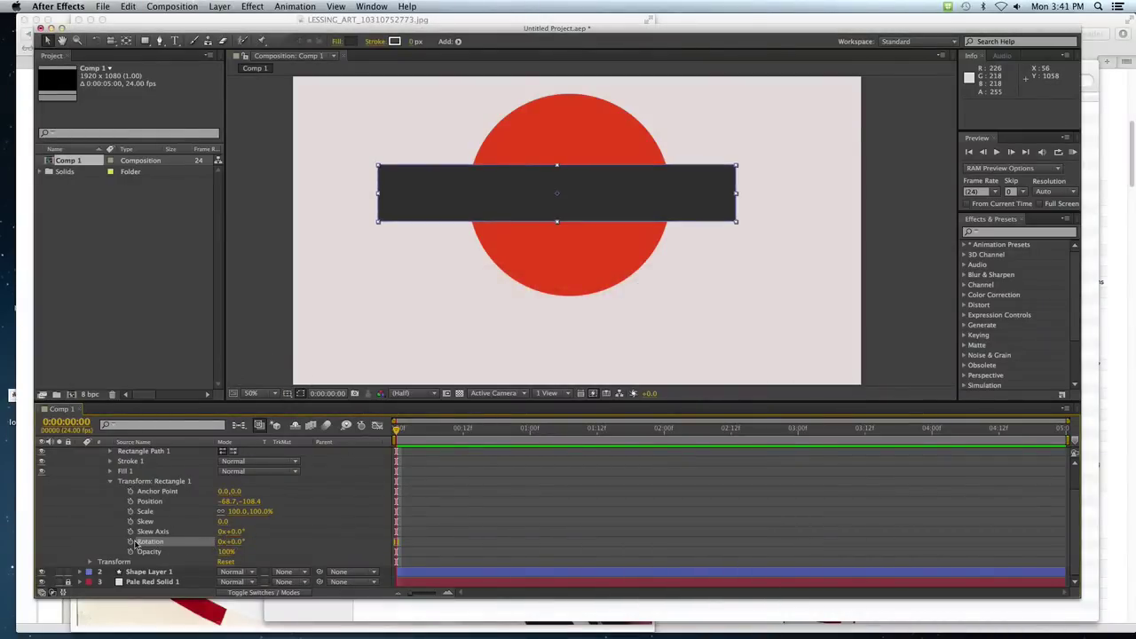
pyautogui.click(130, 542)
pyautogui.moveTo(400, 432); pyautogui.dragTo(603, 455)
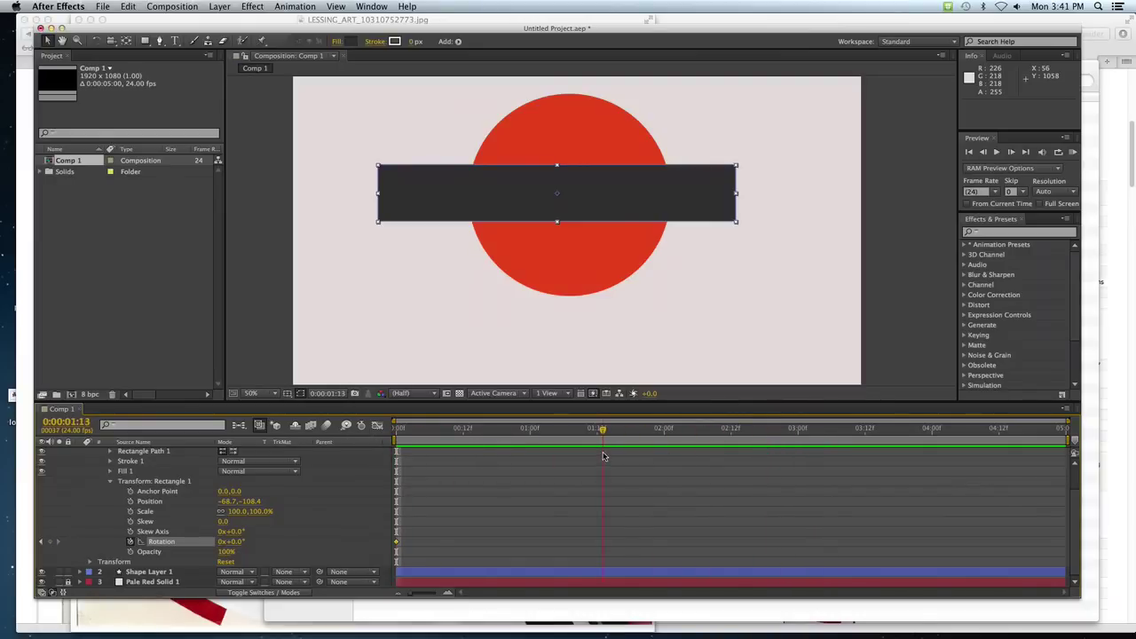
pyautogui.press('pagedown')
pyautogui.press('pagedown')
pyautogui.press('pagedown')
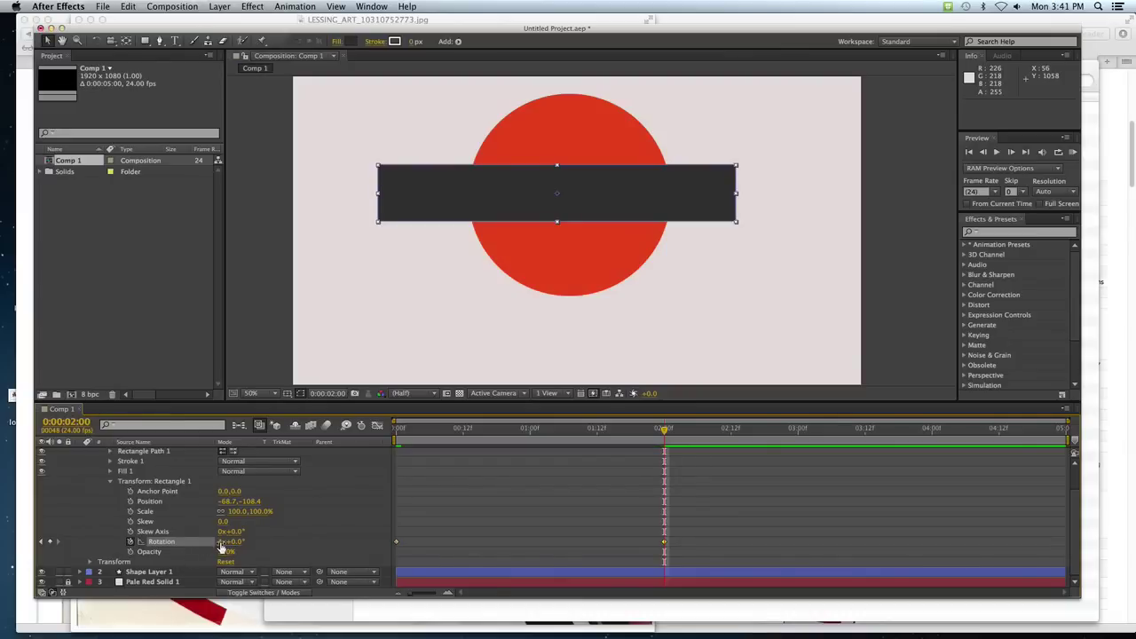
pyautogui.click(229, 542)
pyautogui.write('1')
pyautogui.press('Return')
# - Scrub the spin, move the full-turn keyframe to 0:00:03:10, and preview the rotation
pyautogui.click(398, 428)
pyautogui.moveTo(398, 429); pyautogui.dragTo(590, 446)
pyautogui.moveTo(591, 446)
pyautogui.mouseDown()
pyautogui.moveTo(368, 441)
pyautogui.moveTo(855, 545)
pyautogui.mouseUp()
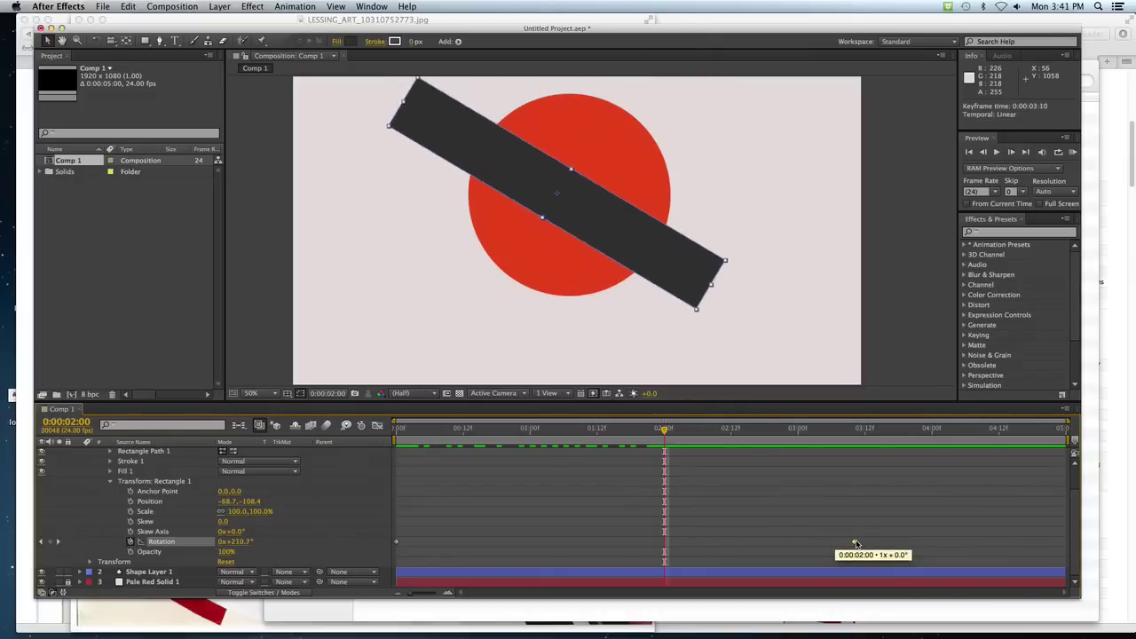
pyautogui.moveTo(665, 429); pyautogui.dragTo(396, 429)
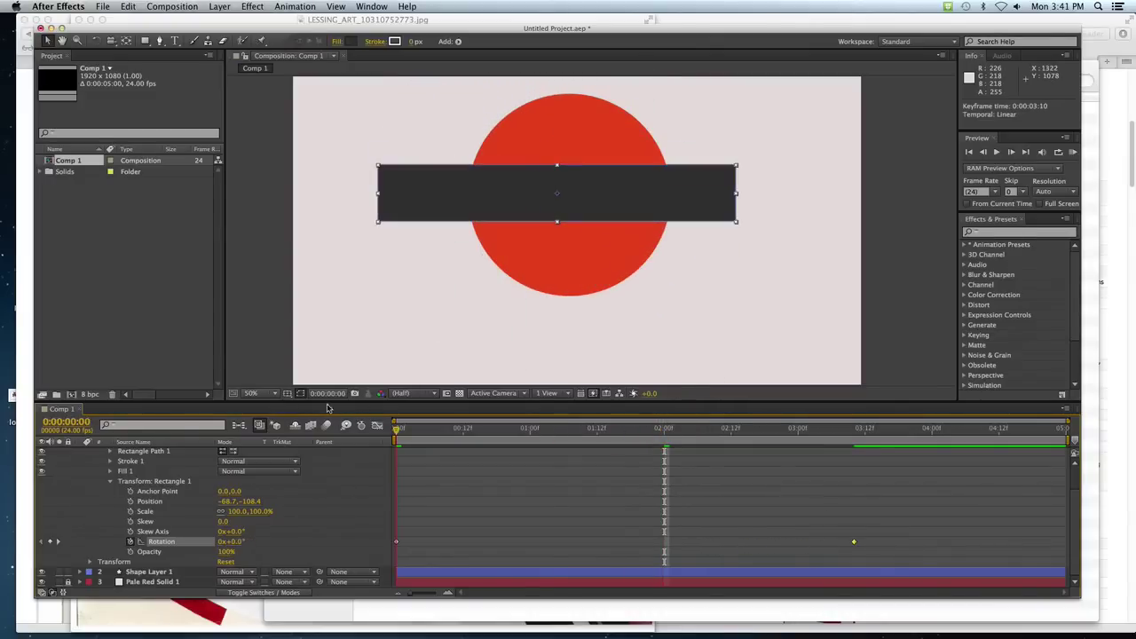
pyautogui.press('space')
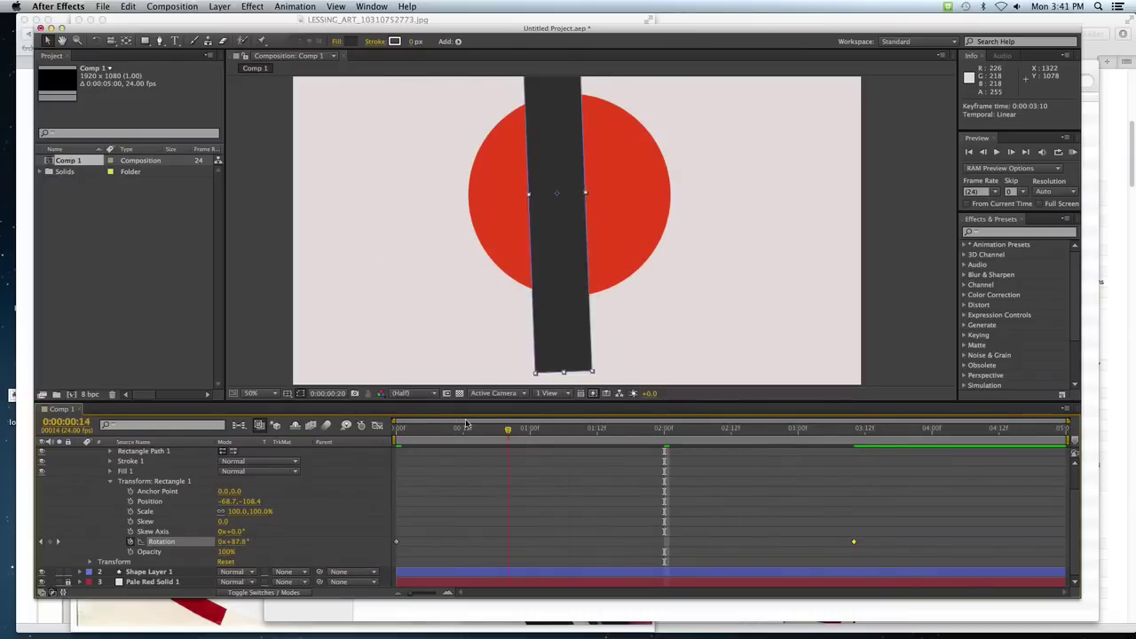
pyautogui.press('space')
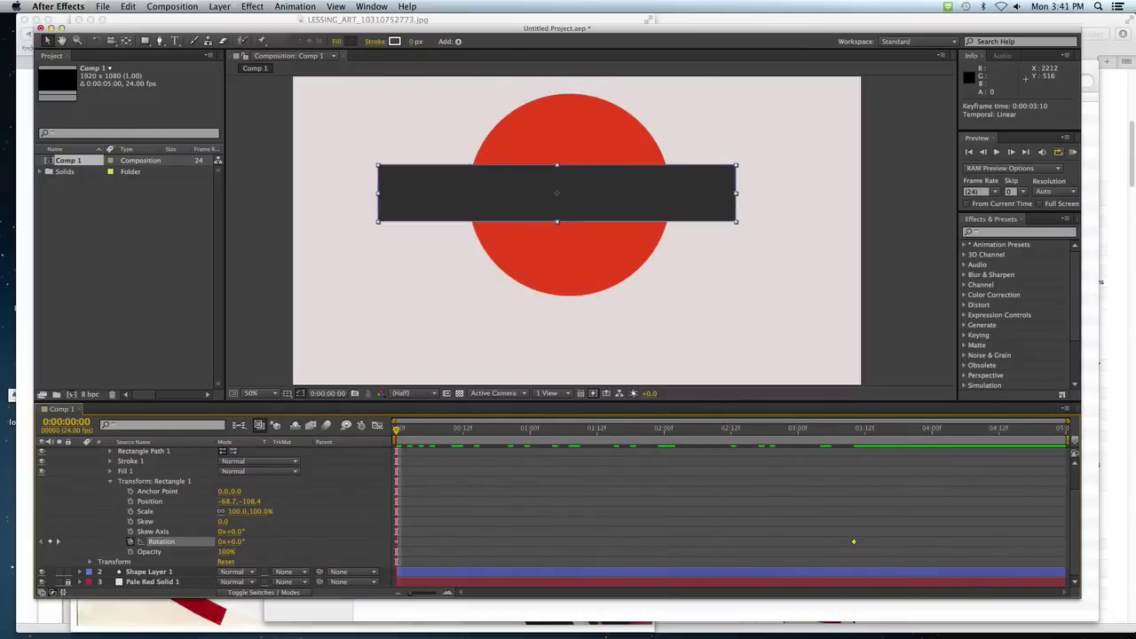
pyautogui.click(997, 152)
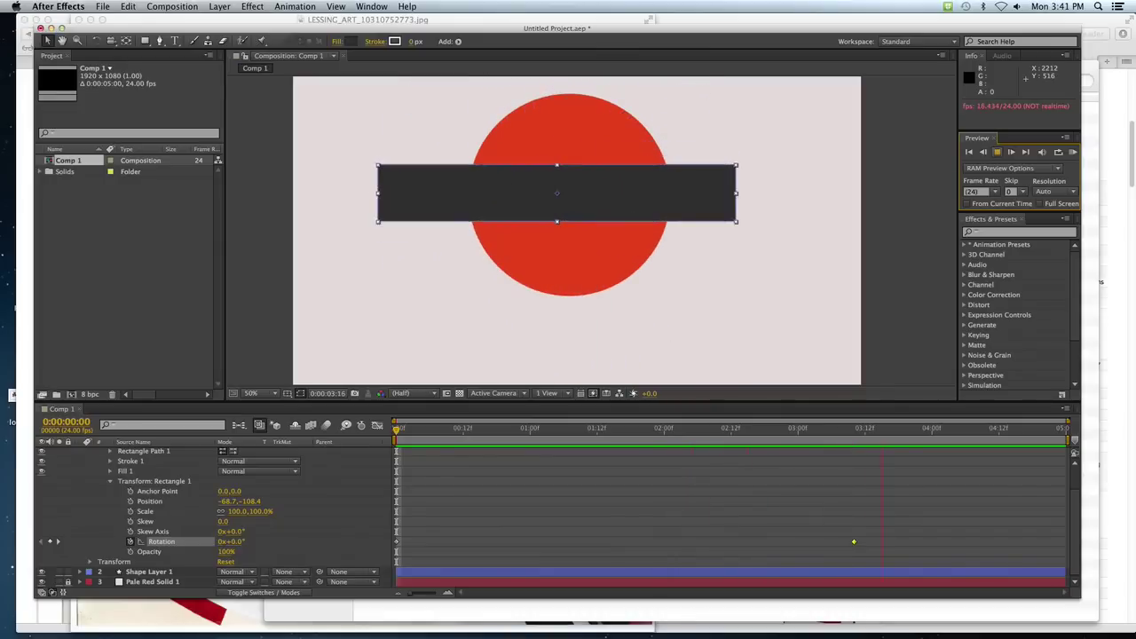
pyautogui.press('space')
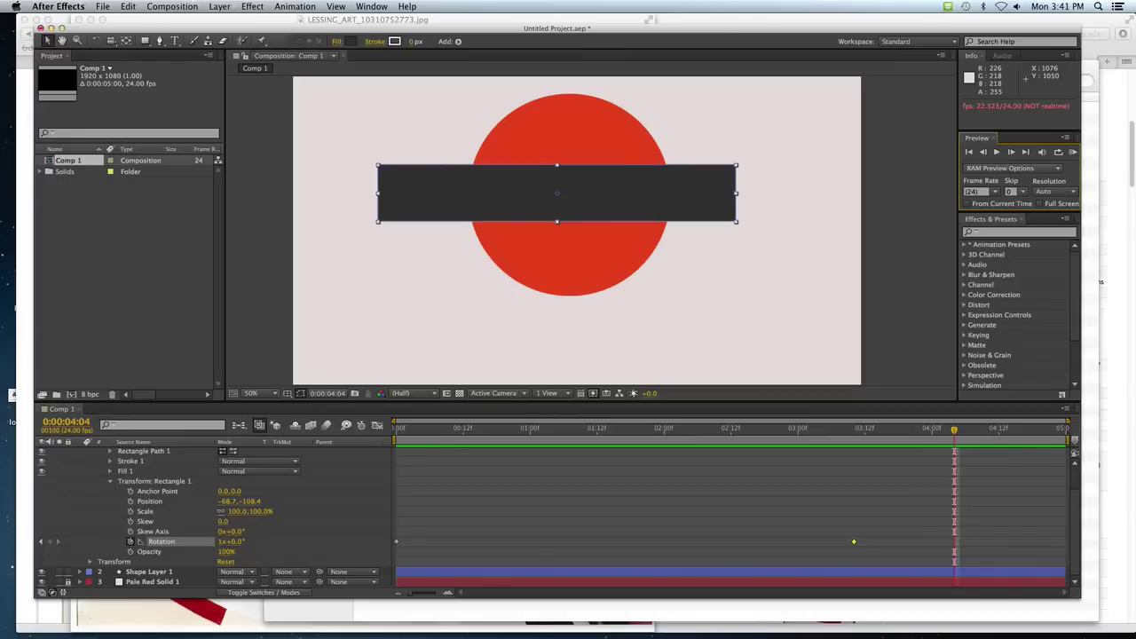
pyautogui.press('KP_0')
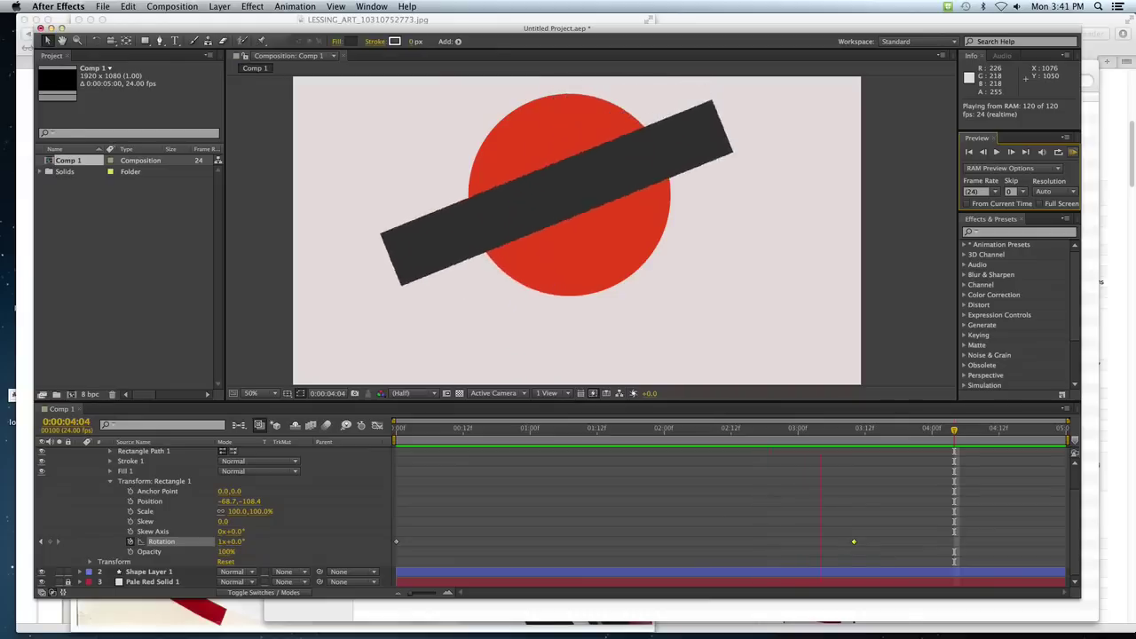
pyautogui.press('space')
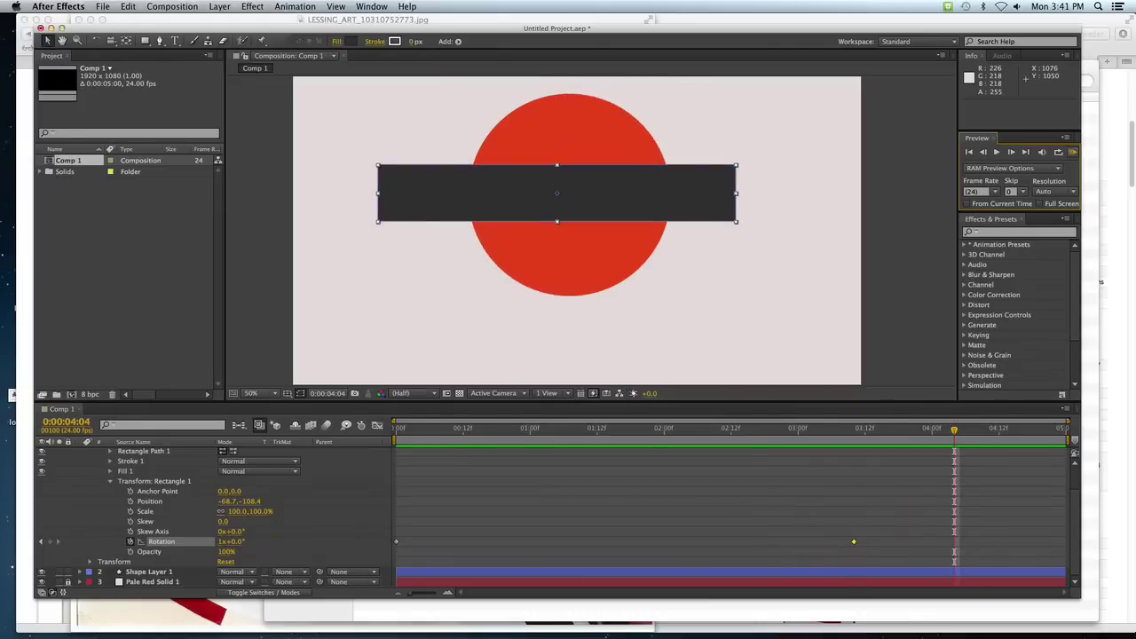
pyautogui.press('space')
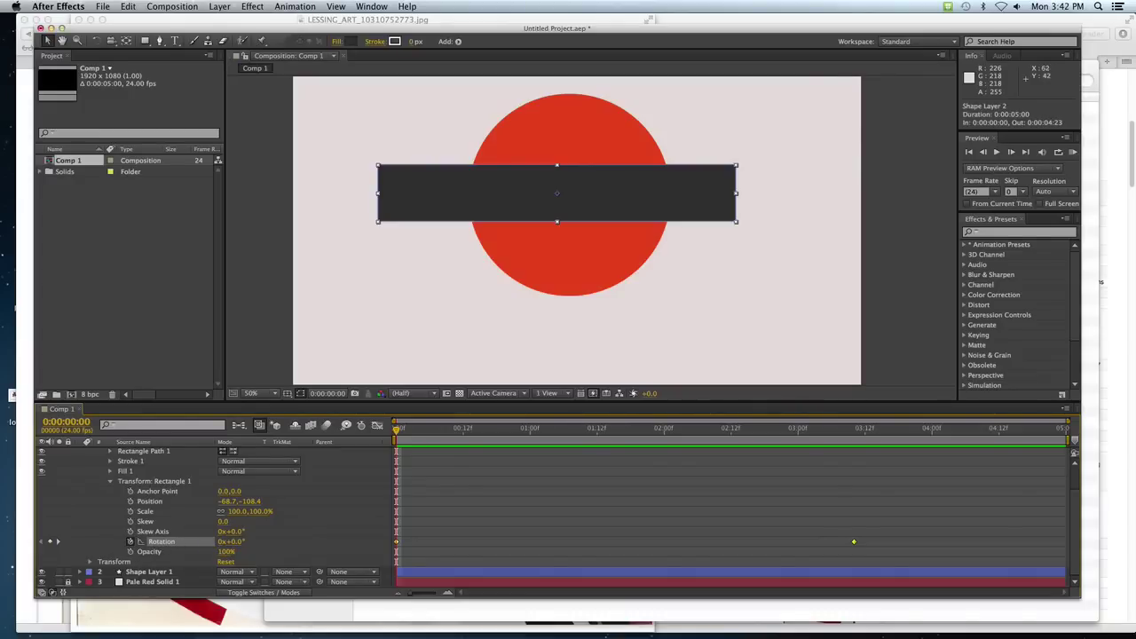
# - Add the expression loopOut("Cycle") to Rotation via Animation > Add Expression, then scrub to check
pyautogui.click(293, 6)
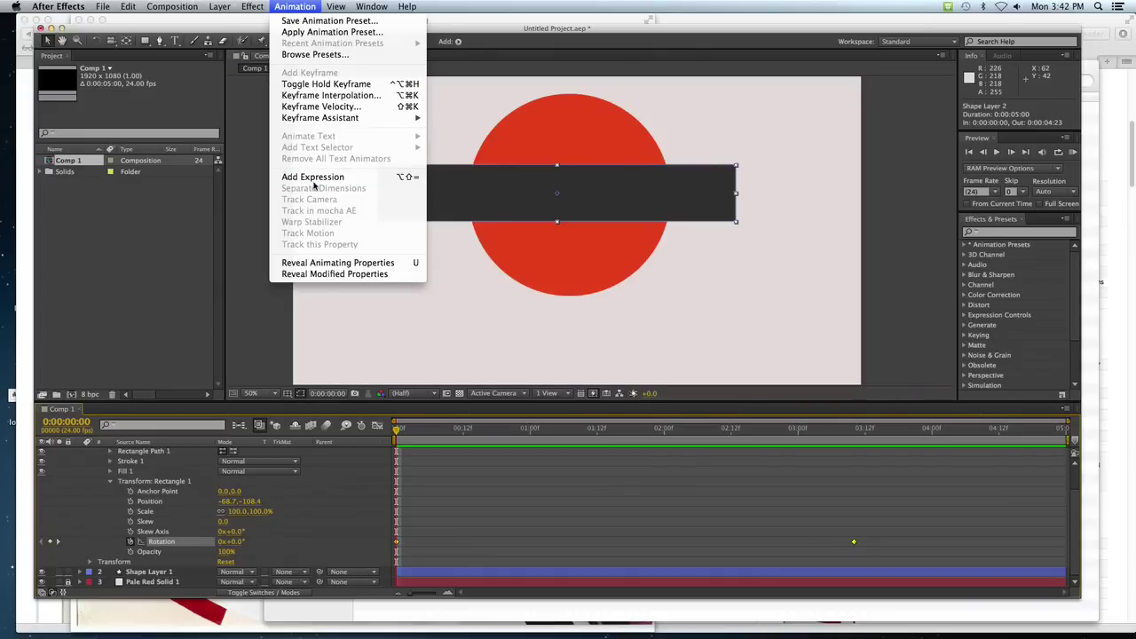
pyautogui.click(410, 182)
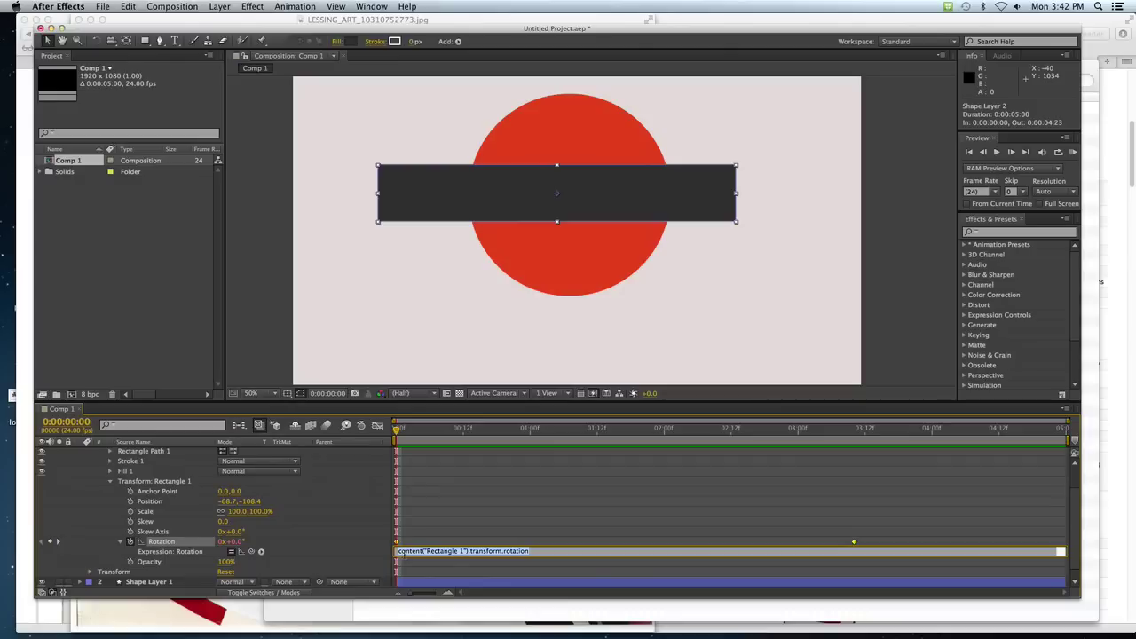
pyautogui.write('loopOut(')
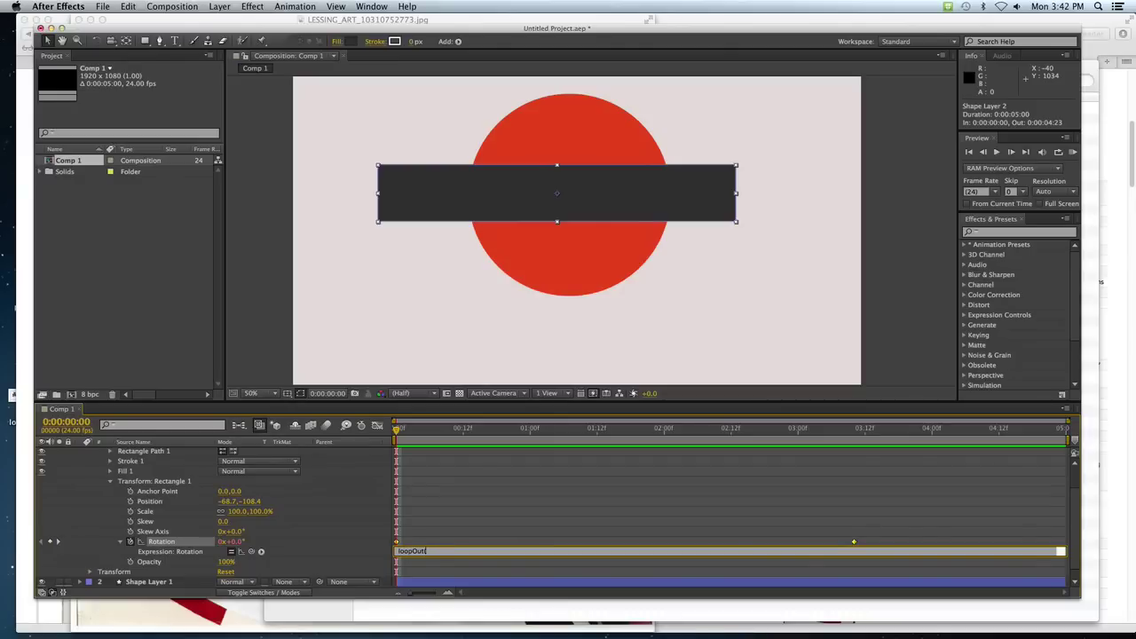
pyautogui.write('"Cycle"')
pyautogui.click(212, 552)
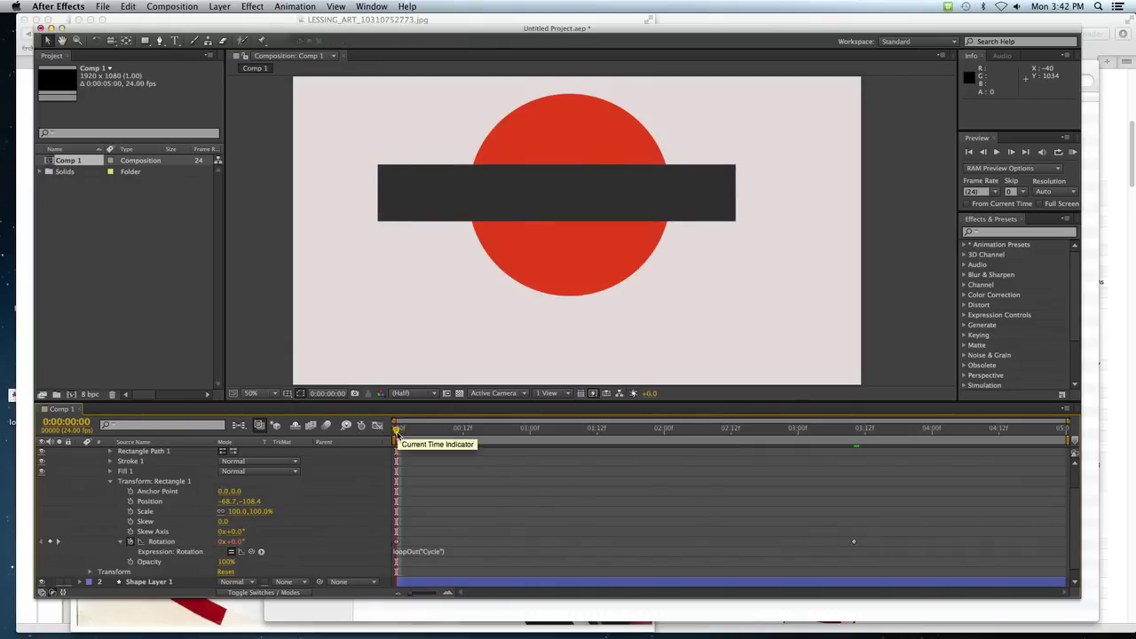
pyautogui.moveTo(397, 432); pyautogui.dragTo(736, 435)
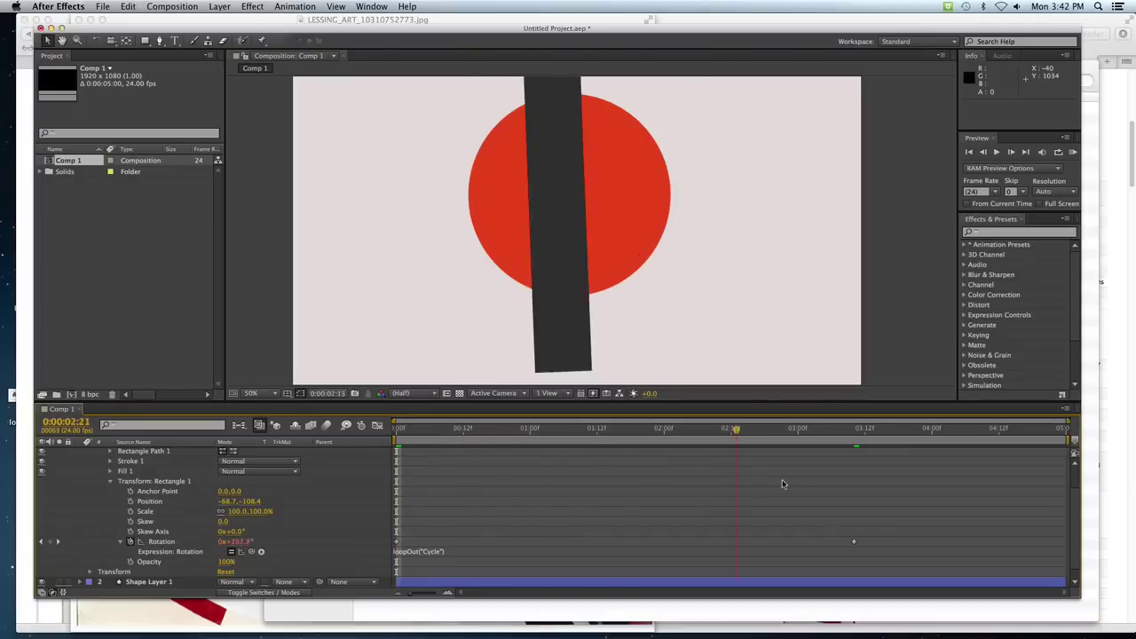
# - Move the full-turn Rotation keyframe earlier to 0:11 and RAM-preview the faster loop
pyautogui.moveTo(783, 484); pyautogui.dragTo(972, 491)
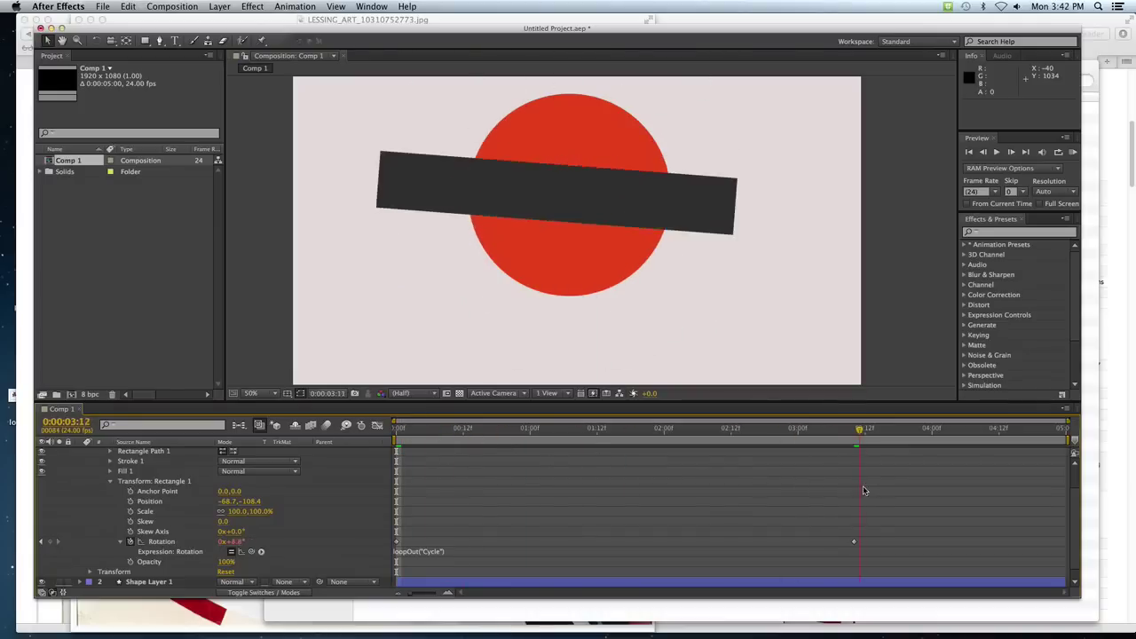
pyautogui.moveTo(972, 491)
pyautogui.mouseDown()
pyautogui.moveTo(887, 512)
pyautogui.moveTo(915, 509)
pyautogui.mouseUp()
pyautogui.click(855, 542)
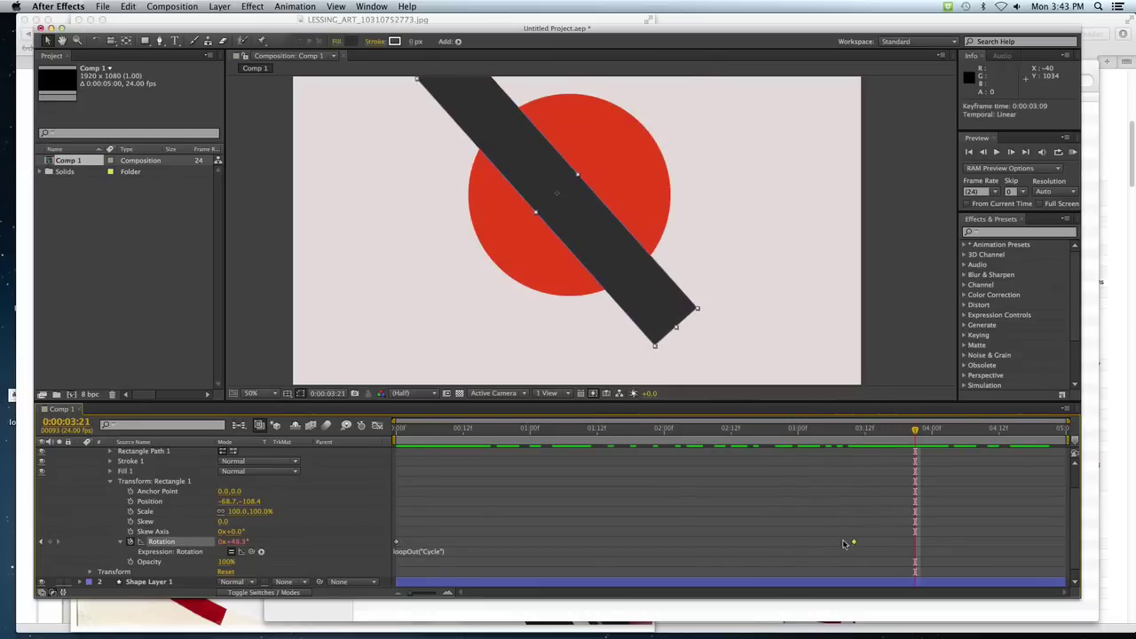
pyautogui.moveTo(848, 541); pyautogui.dragTo(457, 542)
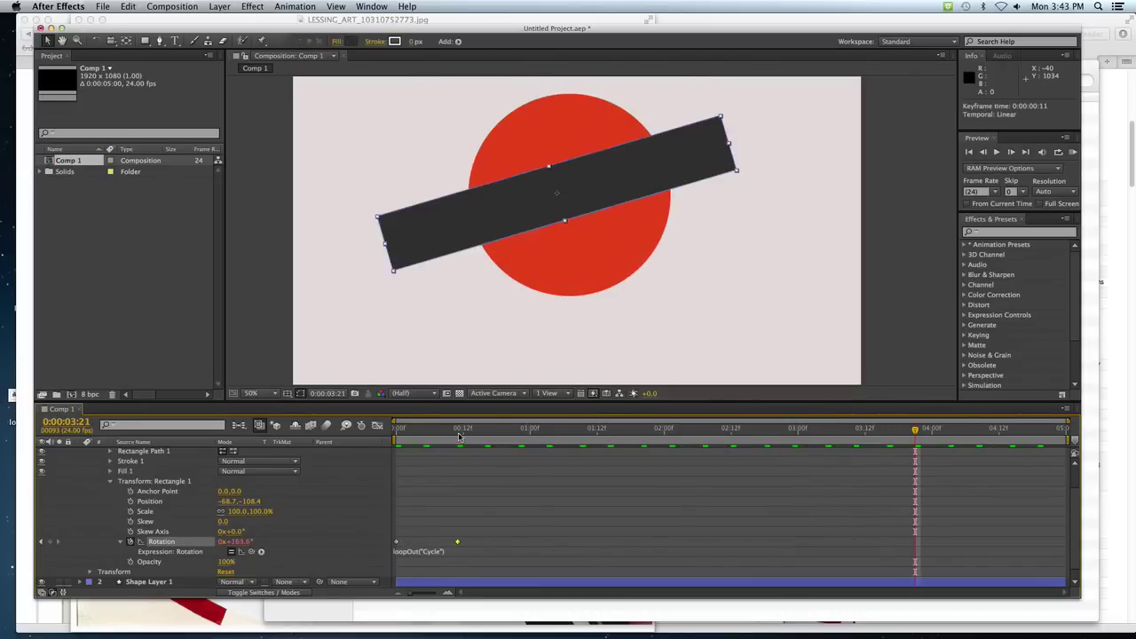
pyautogui.click(396, 430)
pyautogui.click(457, 431)
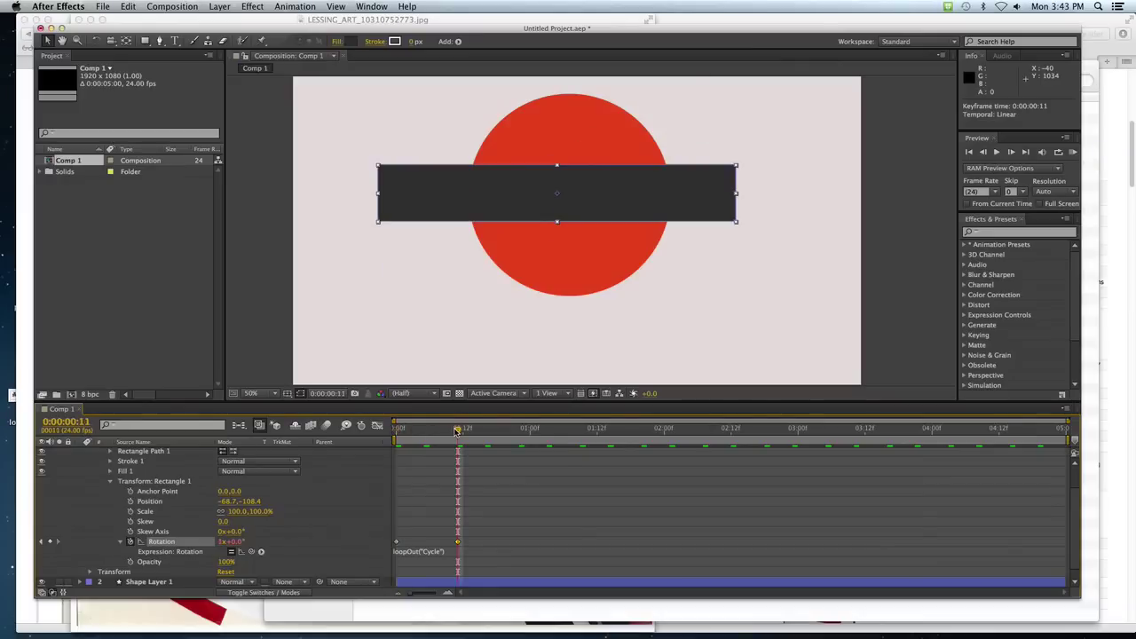
pyautogui.click(394, 432)
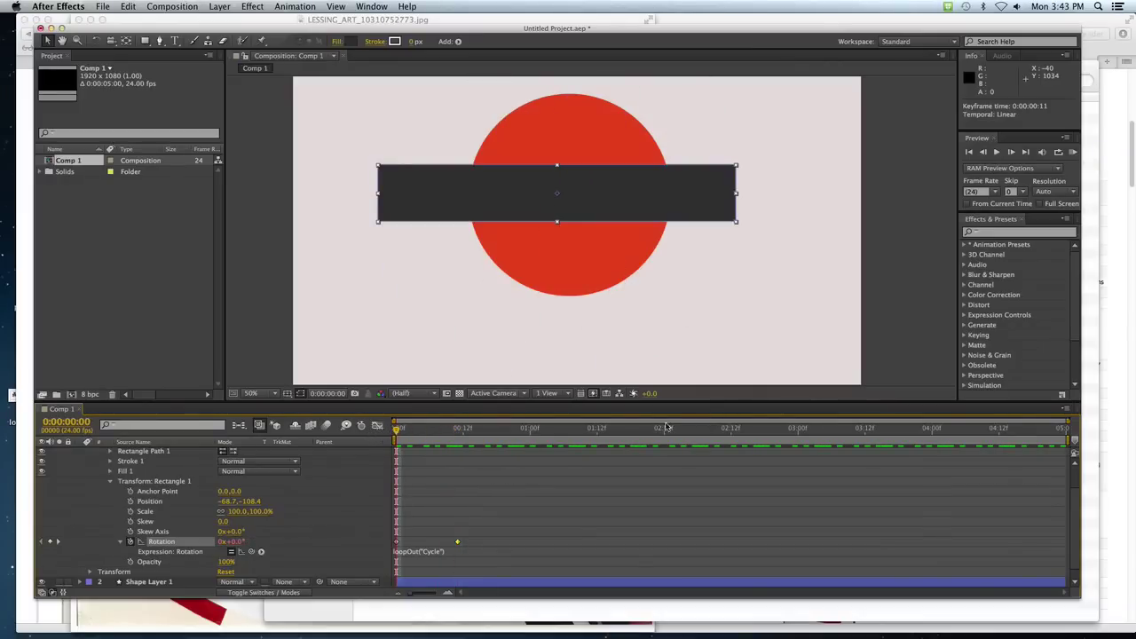
pyautogui.click(996, 152)
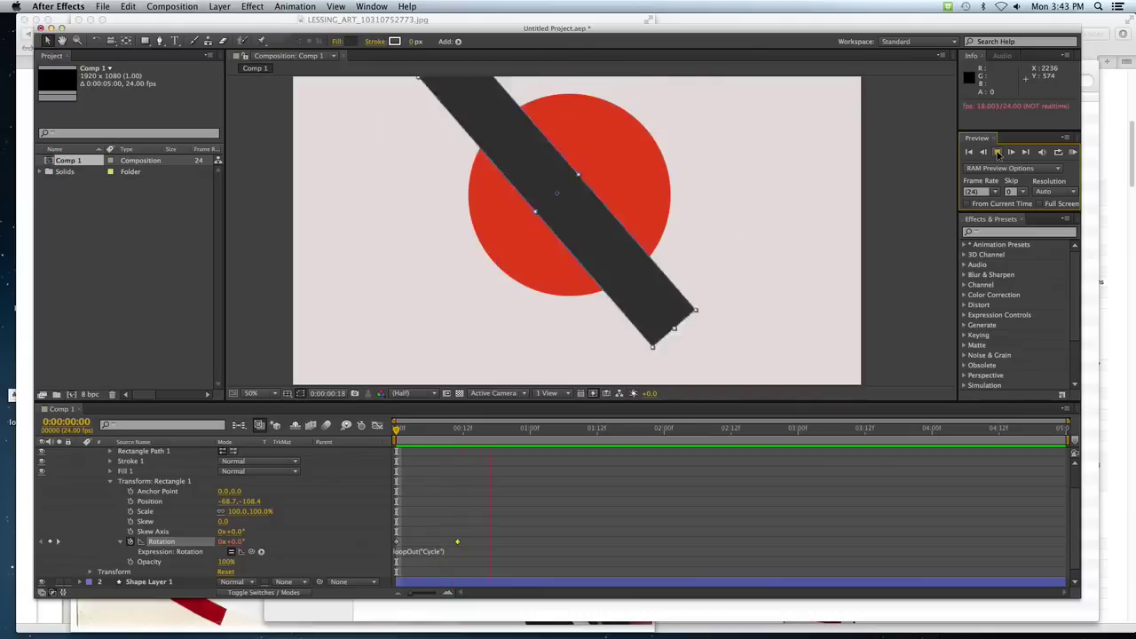
pyautogui.press('space')
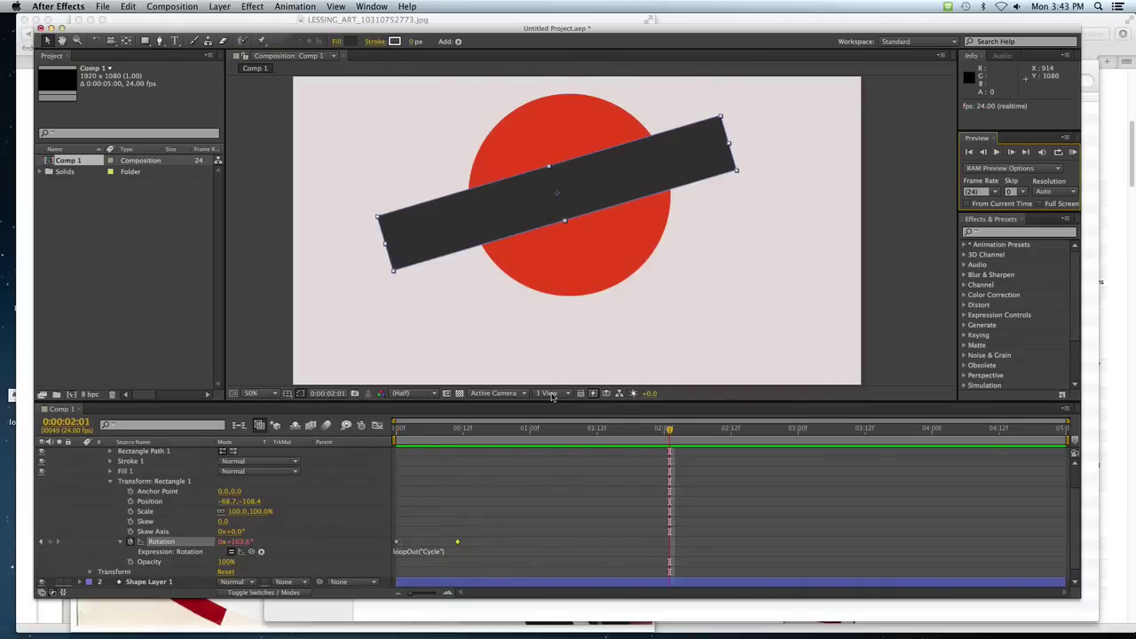
# - Shift that keyframe later to about 0:00:02:15 and preview the slower loop from the start
pyautogui.moveTo(460, 544)
pyautogui.mouseDown()
pyautogui.moveTo(760, 542)
pyautogui.moveTo(748, 542)
pyautogui.mouseUp()
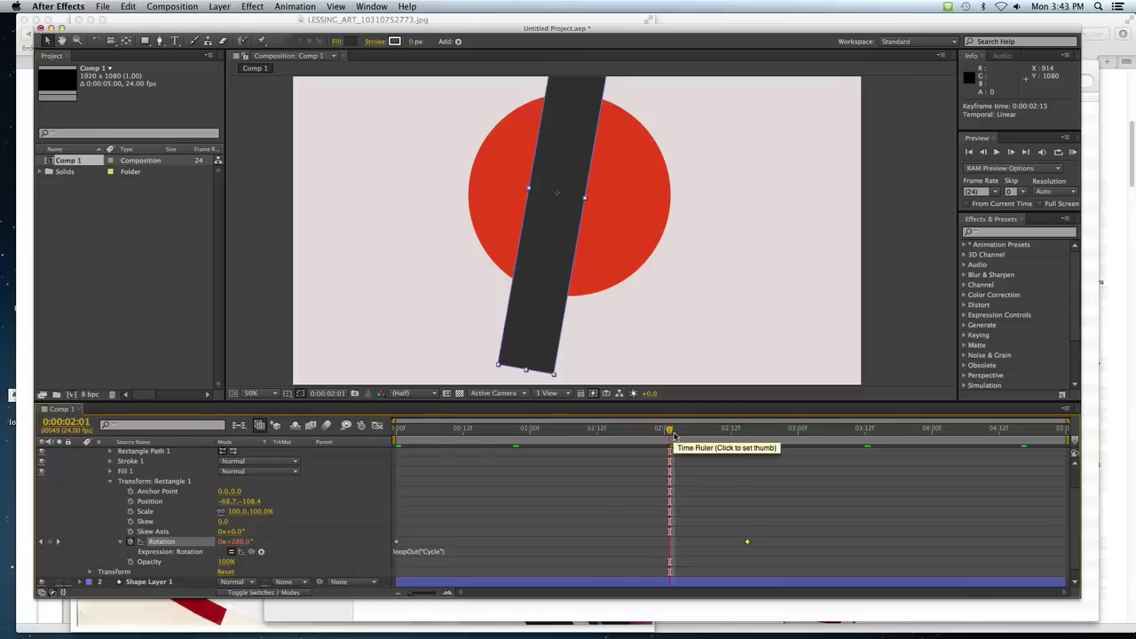
pyautogui.click(558, 429)
pyautogui.press('Home')
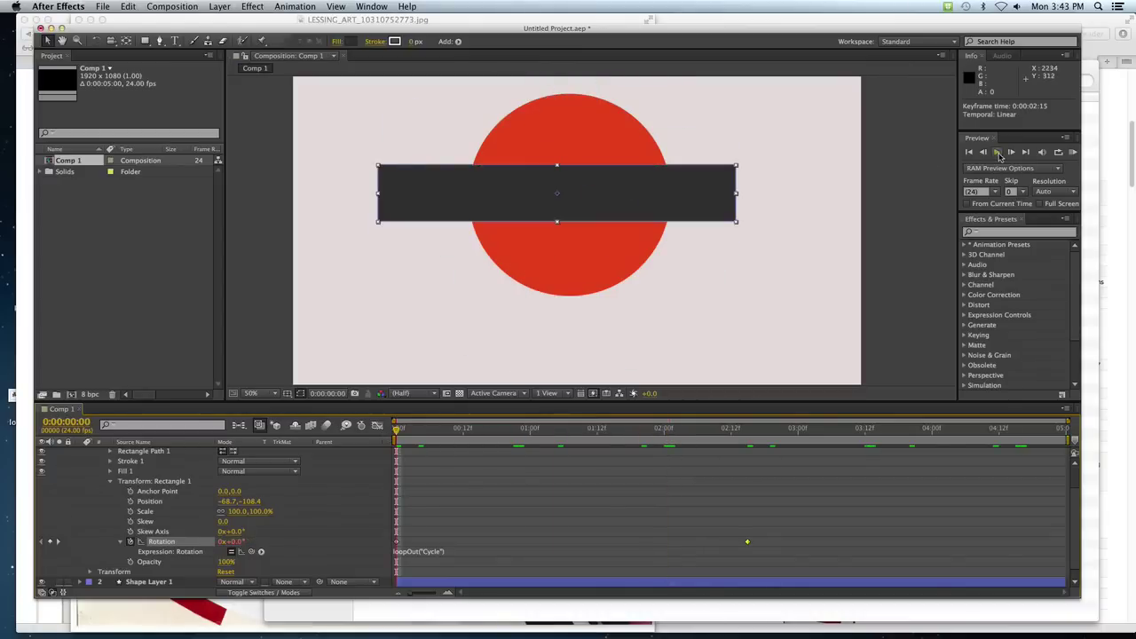
pyautogui.click(996, 152)
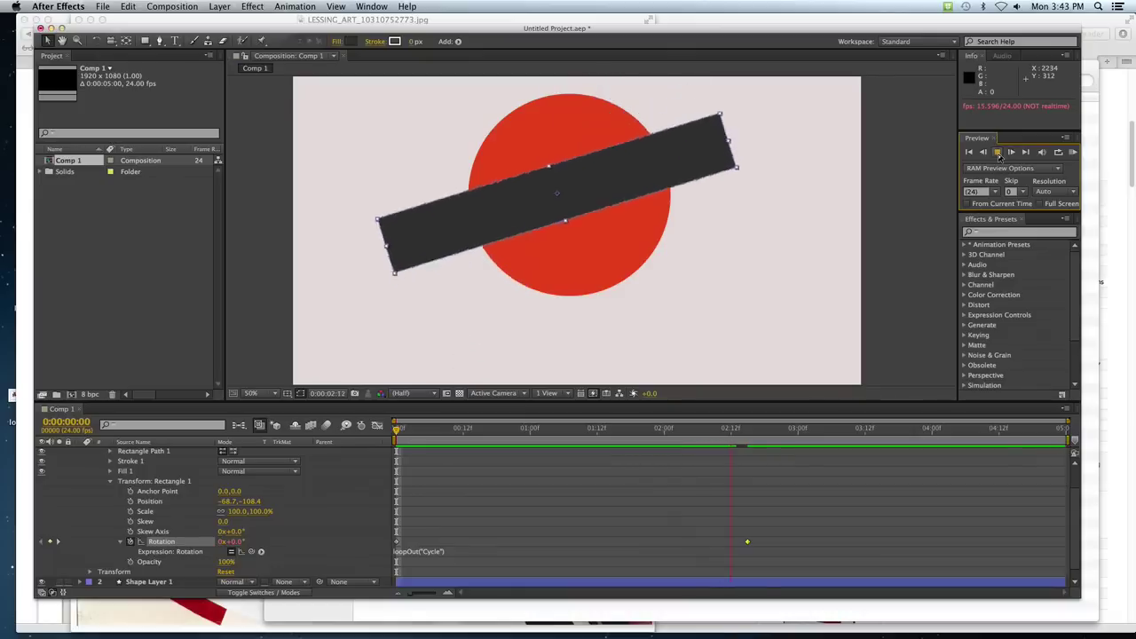
pyautogui.click(998, 153)
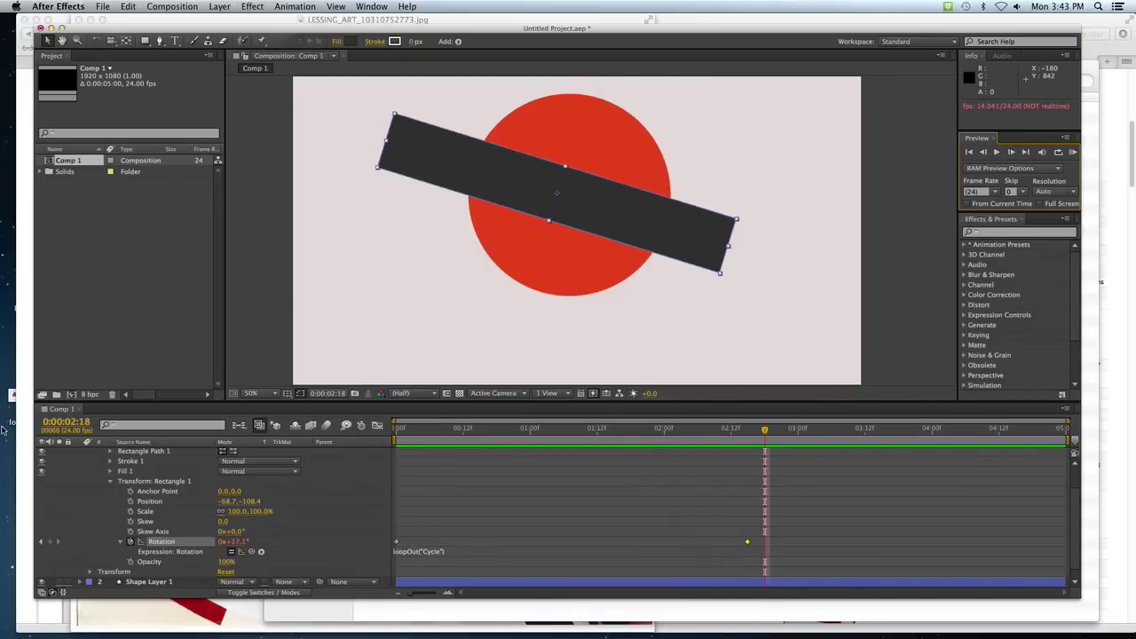
pyautogui.press('super+Tab')
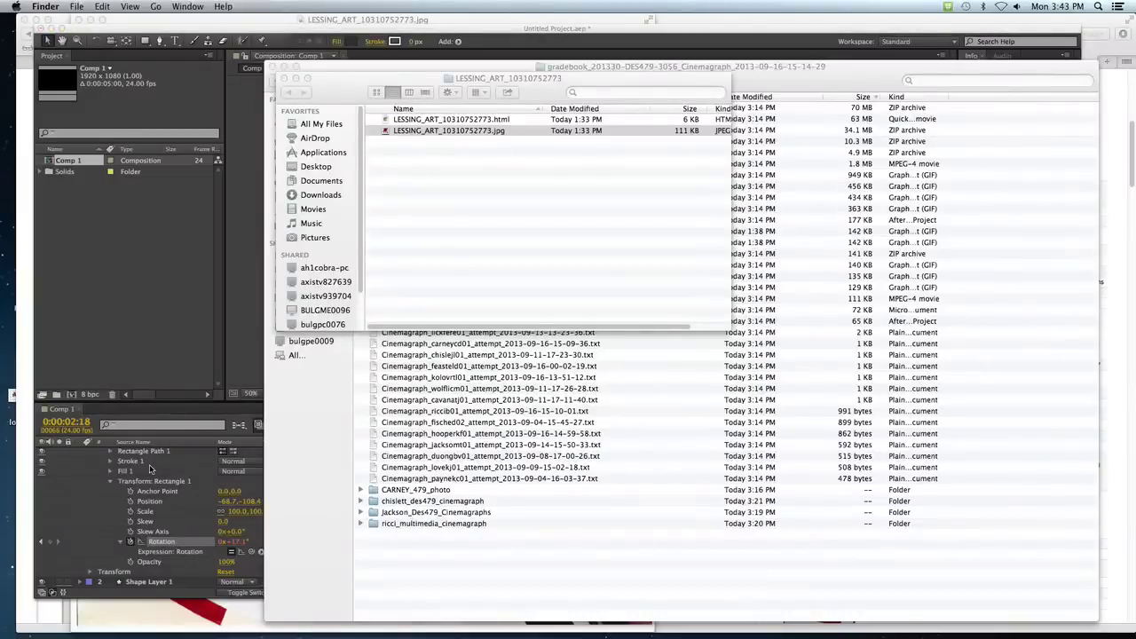
pyautogui.press('super+Tab')
pyautogui.press('super+o')
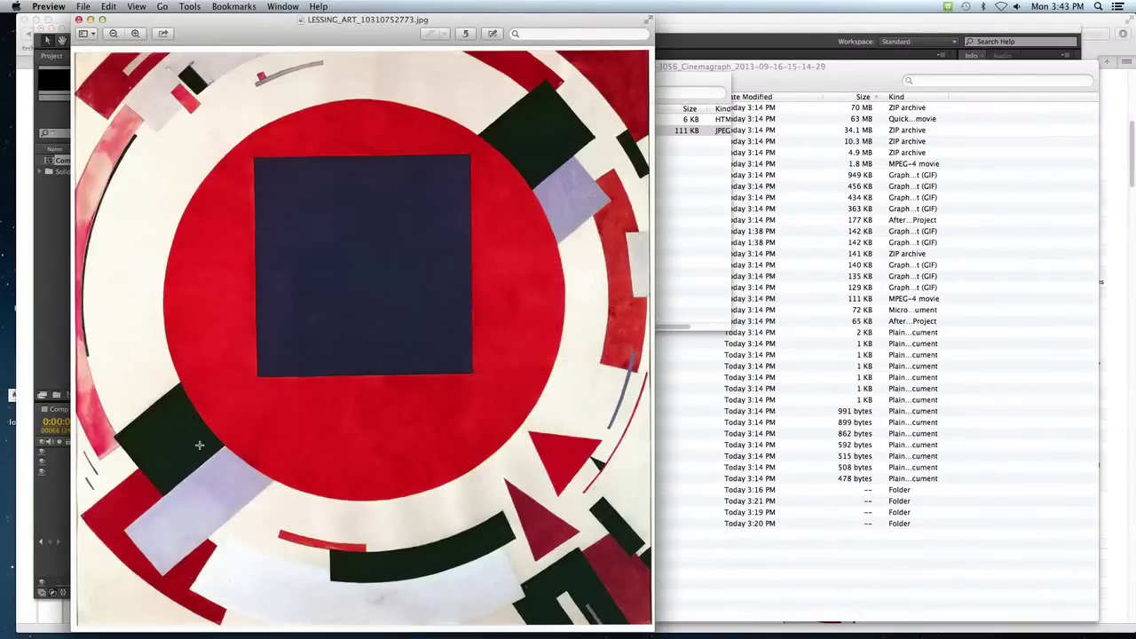
pyautogui.press('super+Tab')
pyautogui.press('super+Tab')
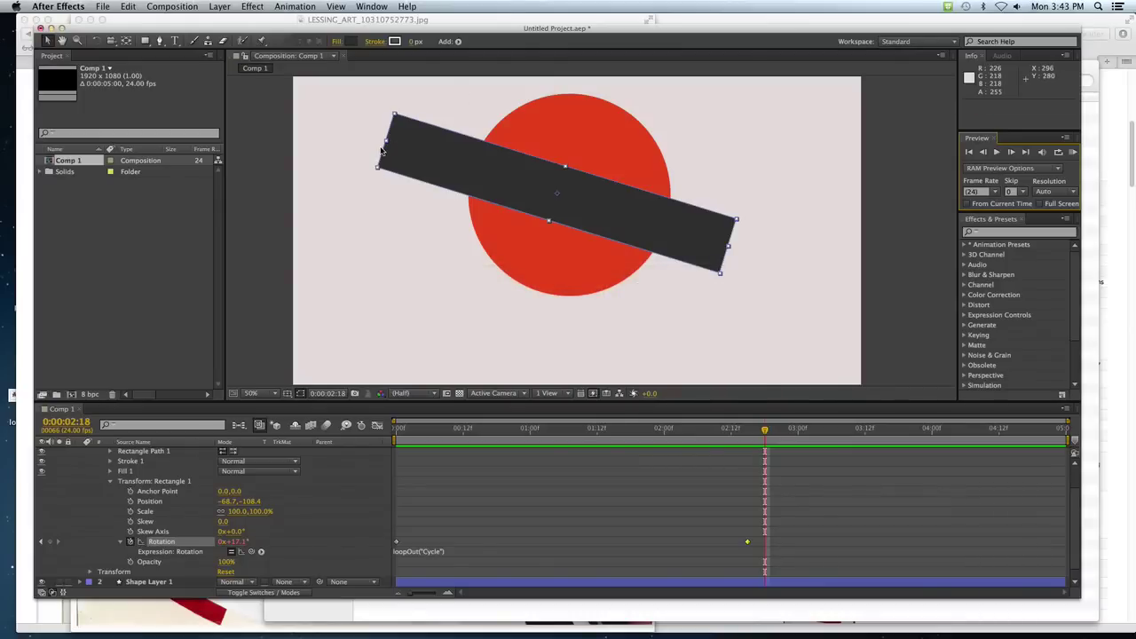
# - Narrow the bar to Scale 81.0,100.0% and move it up-left to Position -37.5,-125.8
pyautogui.moveTo(392, 142); pyautogui.dragTo(418, 158)
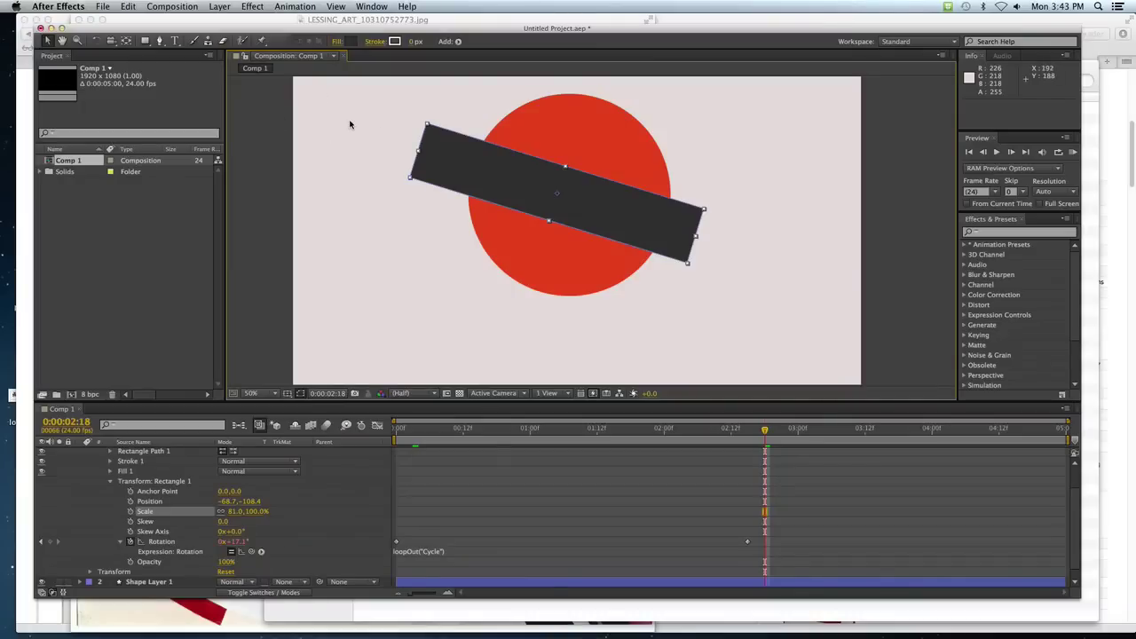
pyautogui.moveTo(420, 154); pyautogui.dragTo(471, 164)
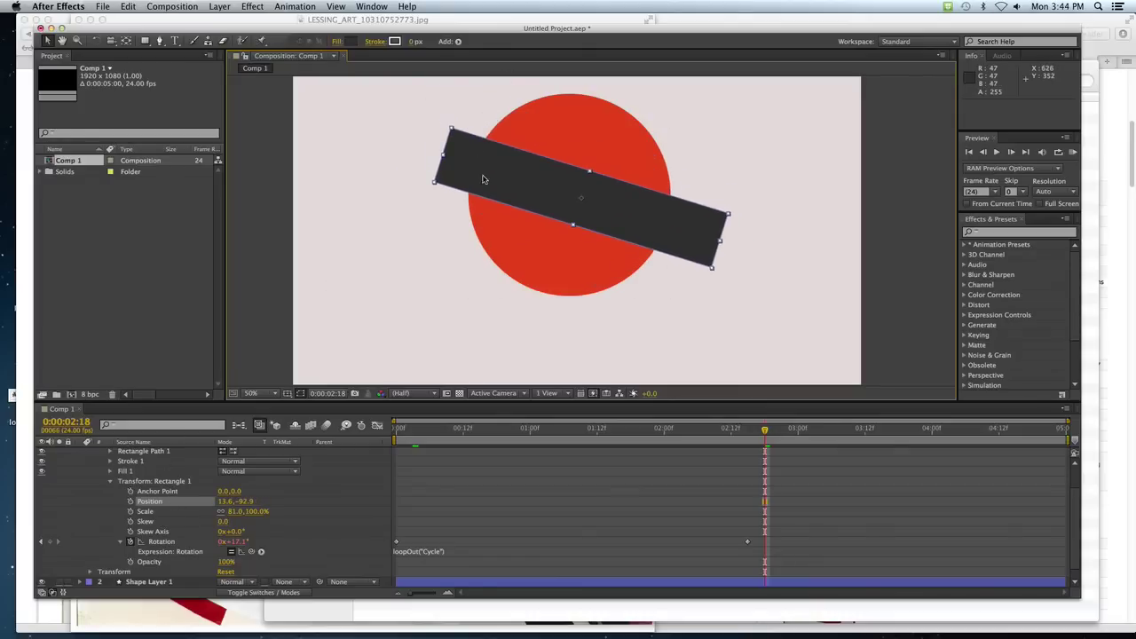
pyautogui.moveTo(517, 179); pyautogui.dragTo(501, 171)
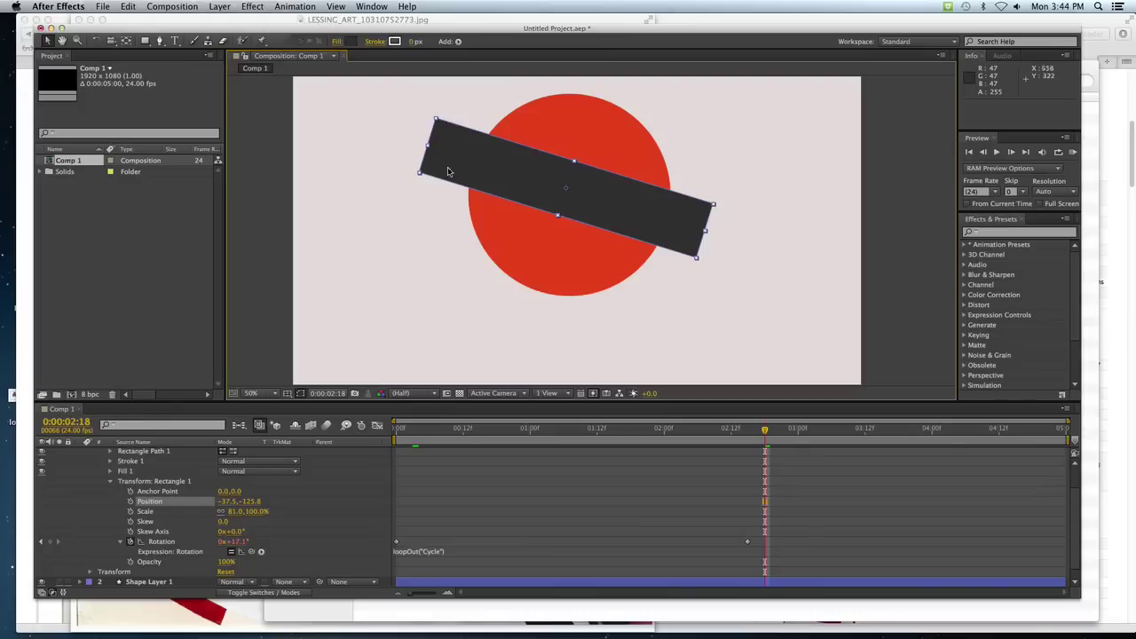
pyautogui.scroll(2, 105, 469)
# - Collapse Shape Layer 2 and rename it 'black square'
pyautogui.click(89, 463)
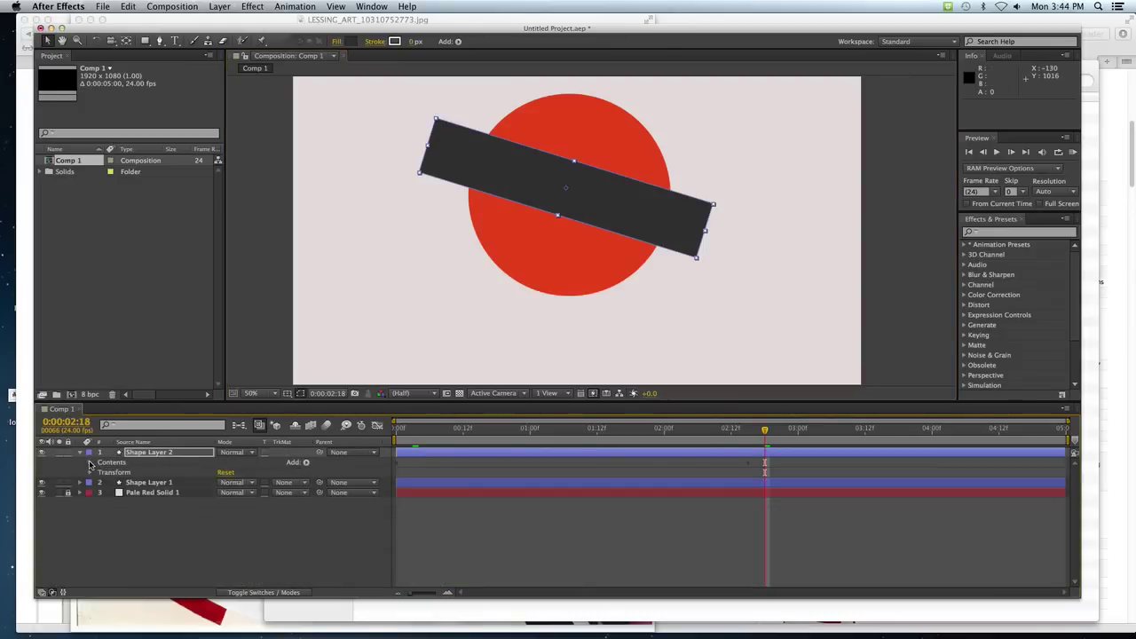
pyautogui.click(80, 453)
pyautogui.click(140, 456)
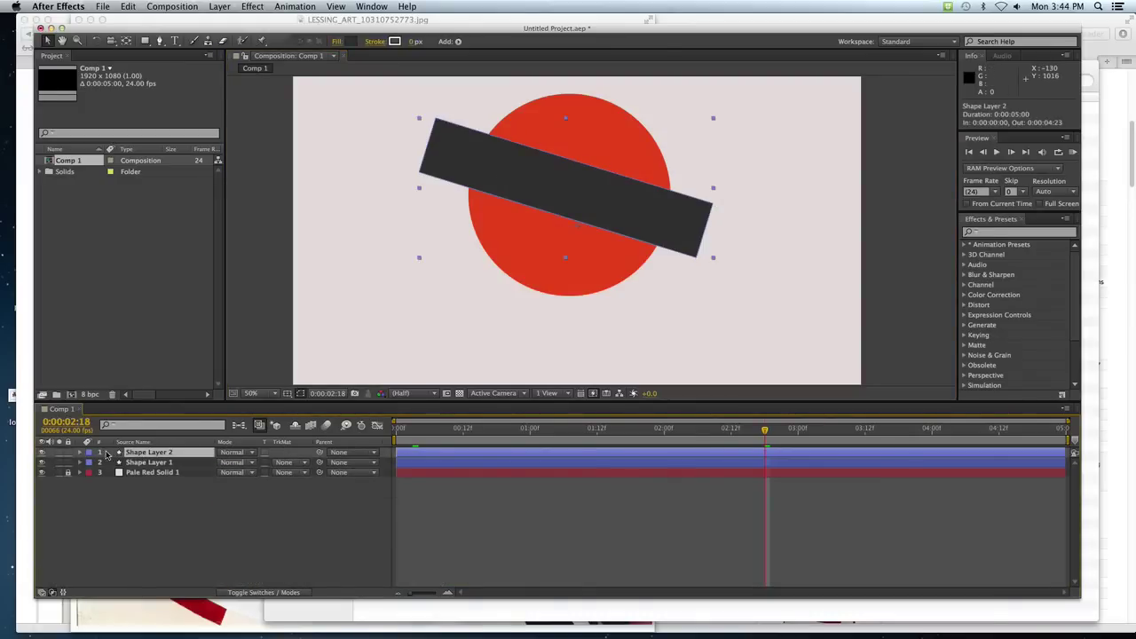
pyautogui.rightClick(138, 454)
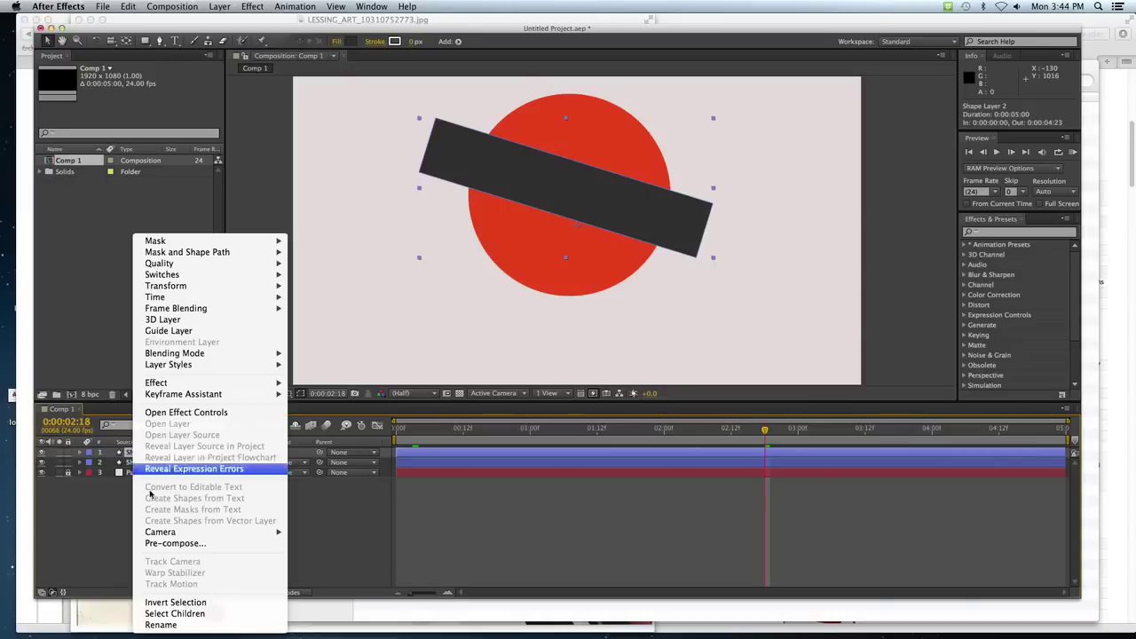
pyautogui.click(161, 625)
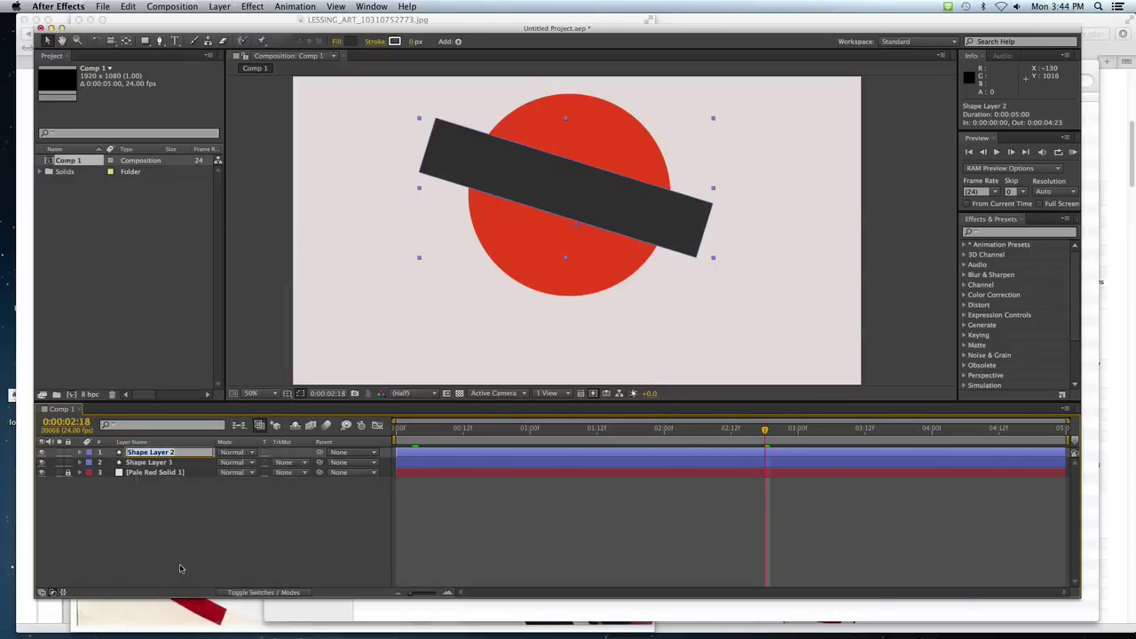
pyautogui.write('black')
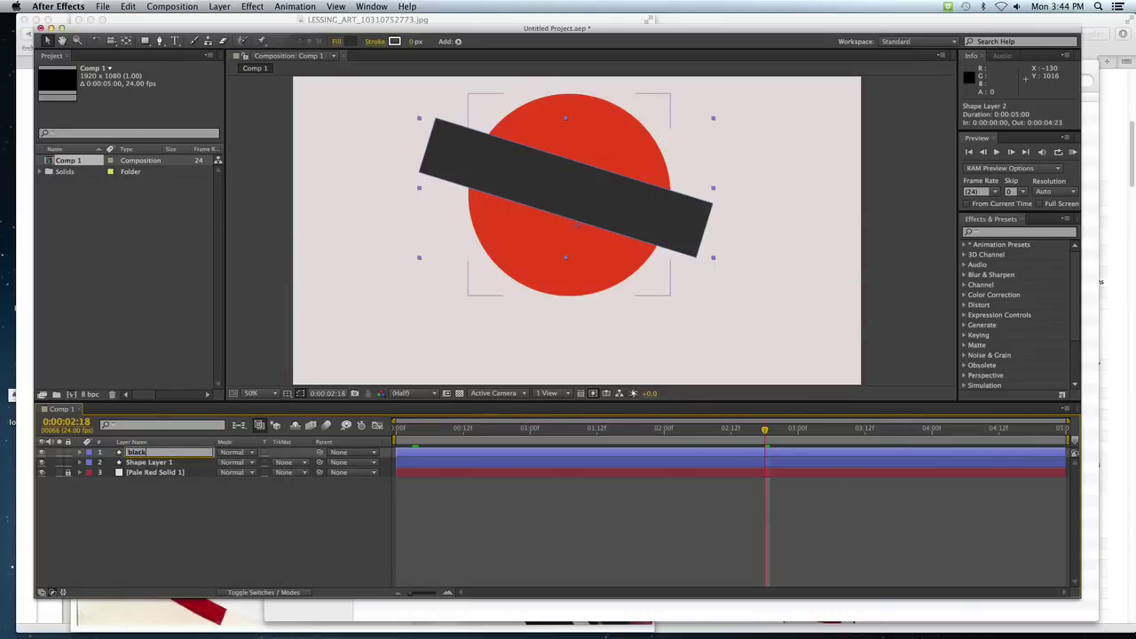
pyautogui.write(' square')
pyautogui.press('Return')
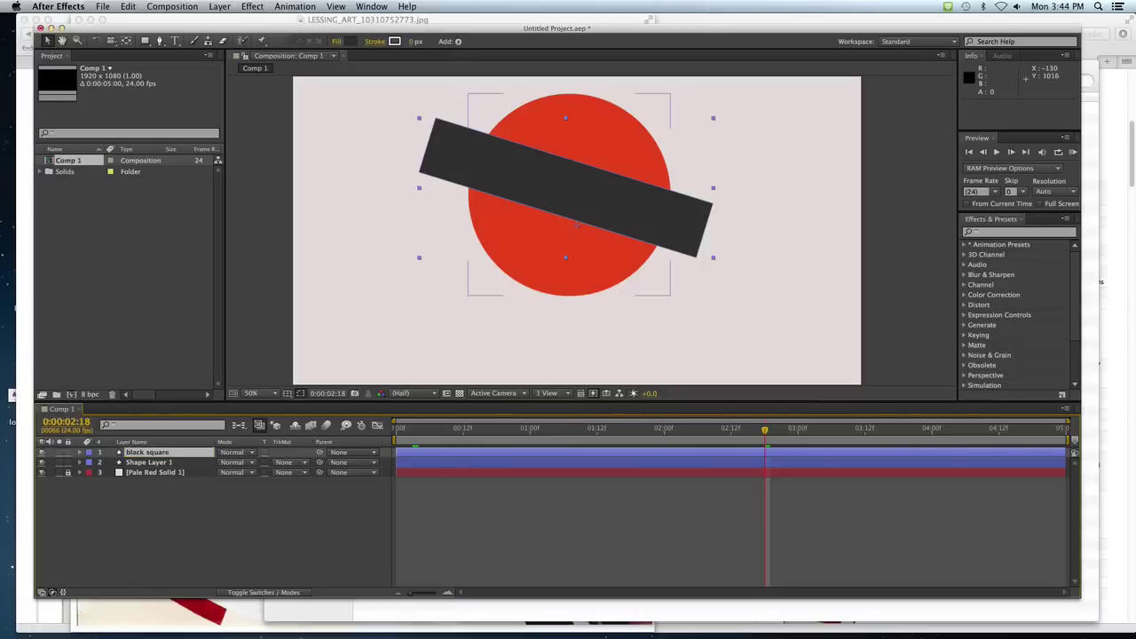
# - Rename Shape Layer 1 'red ellipse' and drag black square below it
pyautogui.click(143, 464)
pyautogui.rightClick(143, 464)
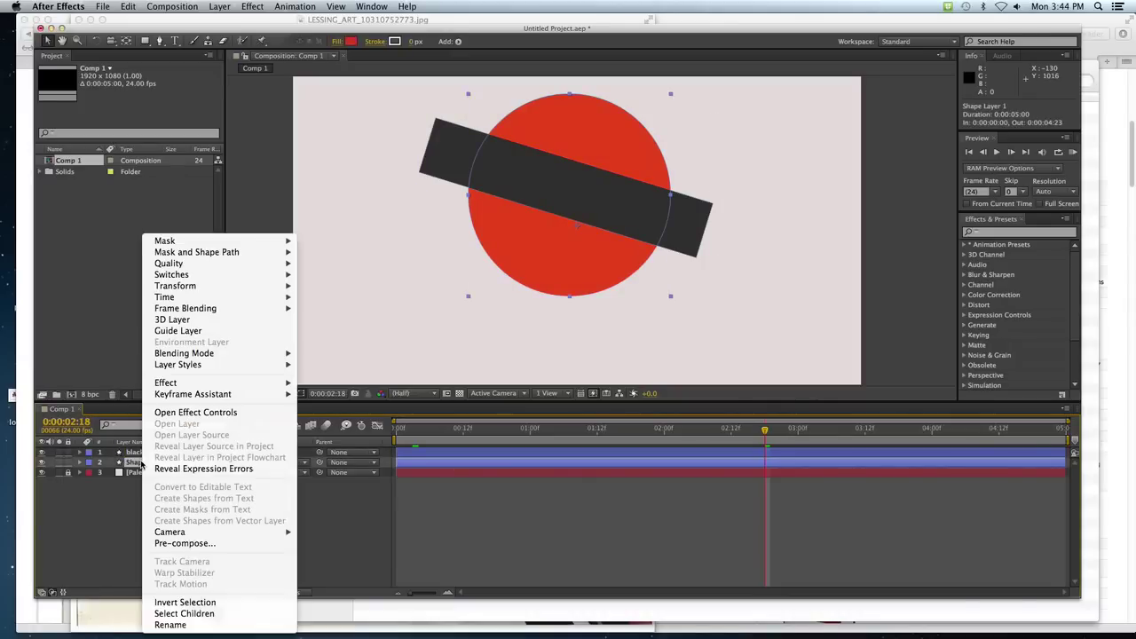
pyautogui.click(201, 625)
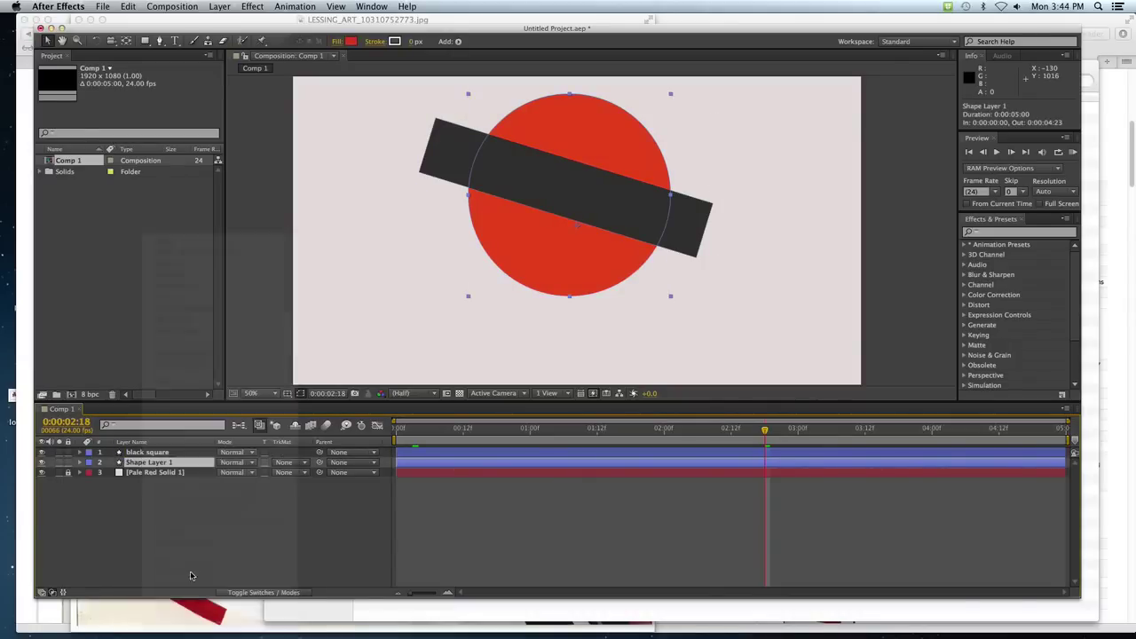
pyautogui.write('red ellips')
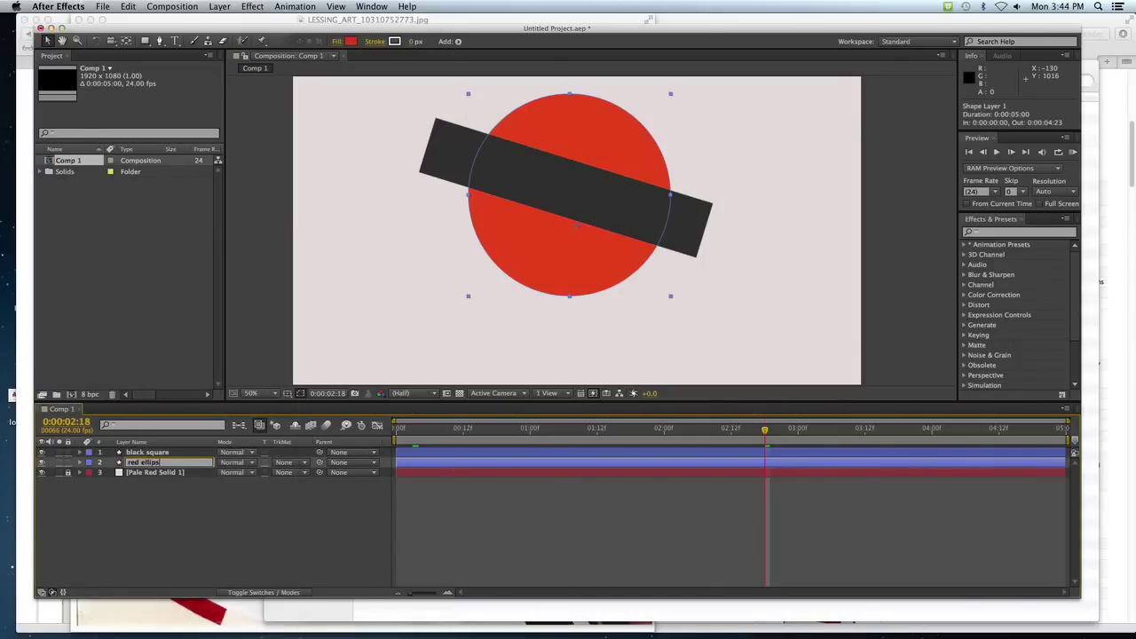
pyautogui.write('e')
pyautogui.press('Return')
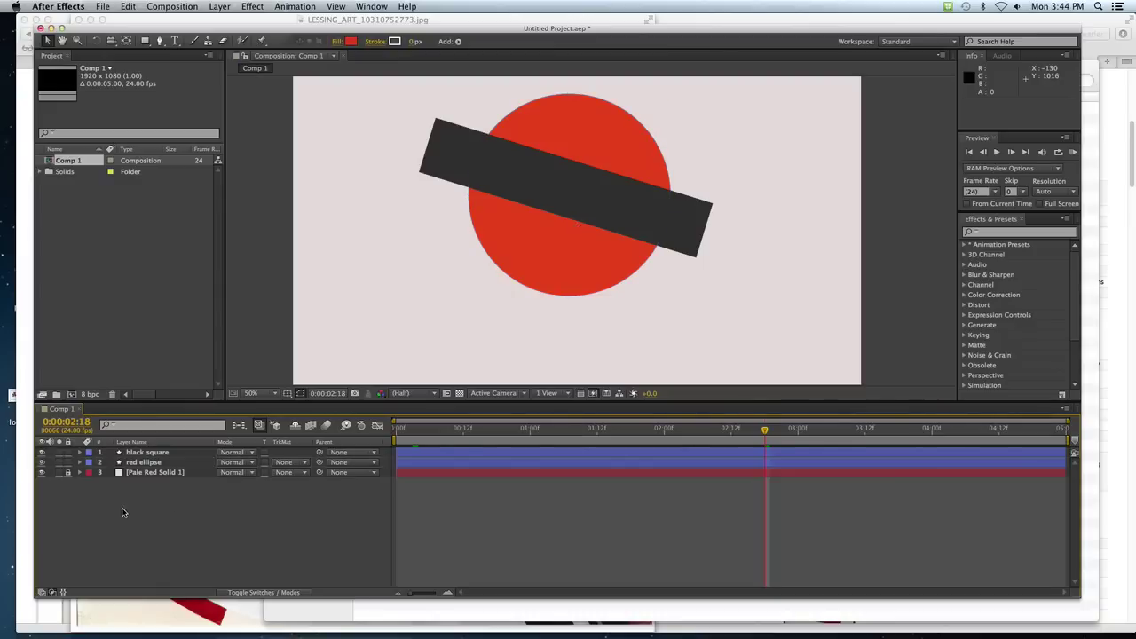
pyautogui.moveTo(141, 453); pyautogui.dragTo(139, 467)
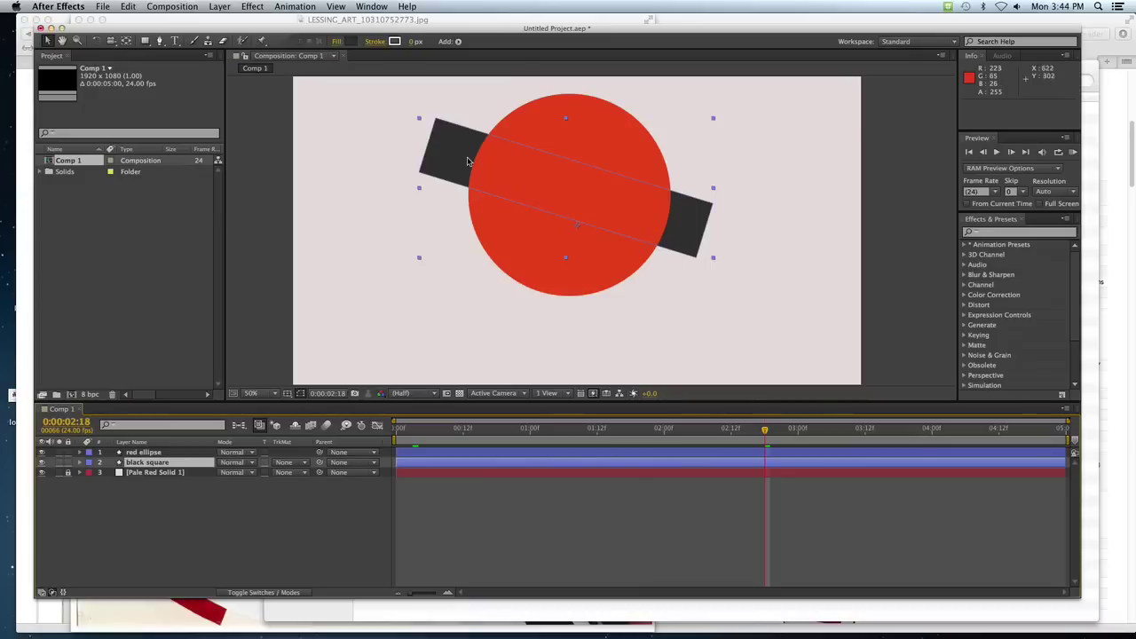
# - Nudge the black bar slightly right, scrub its rotation, then bring up the reference painting in Preview
pyautogui.moveTo(458, 158); pyautogui.dragTo(469, 159)
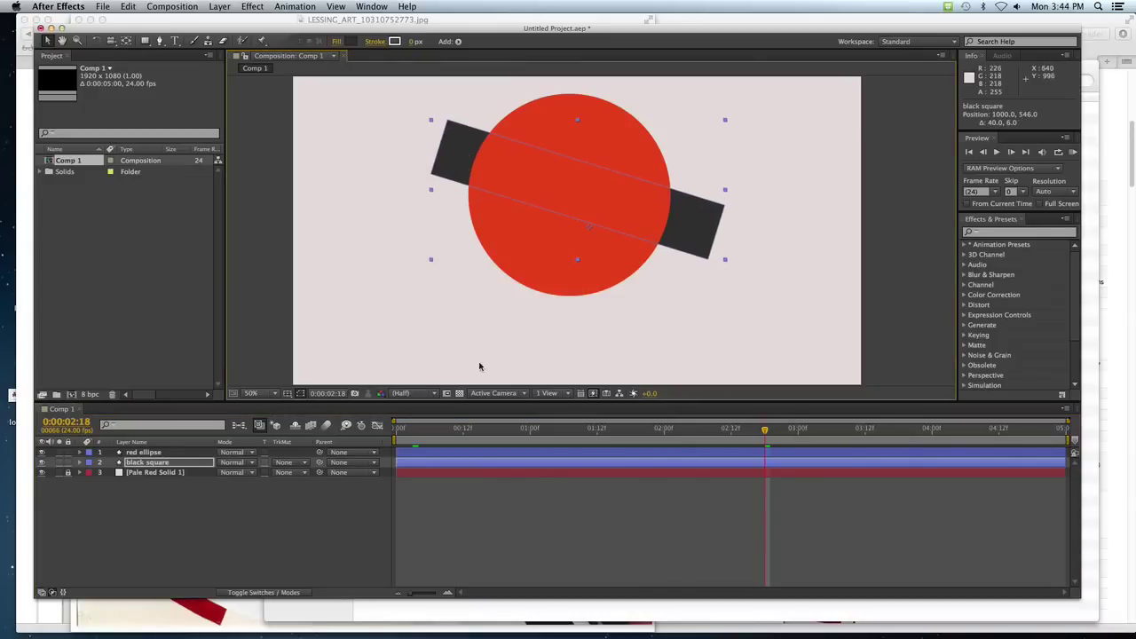
pyautogui.moveTo(400, 428)
pyautogui.mouseDown()
pyautogui.moveTo(931, 415)
pyautogui.moveTo(374, 393)
pyautogui.mouseUp()
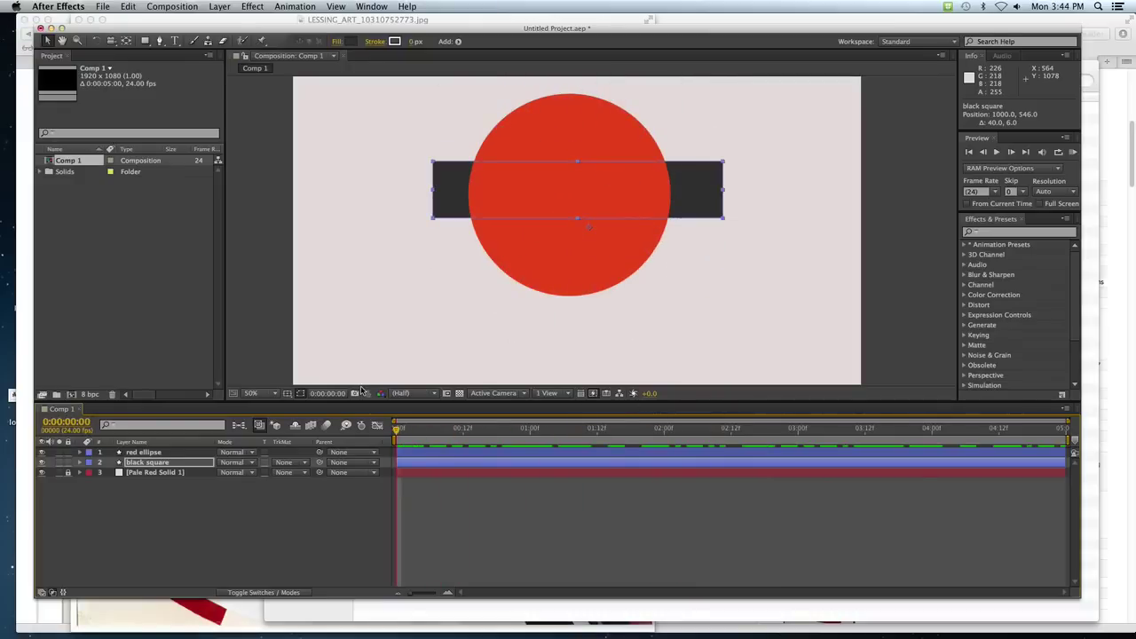
pyautogui.press('super+Tab')
pyautogui.press('super+Tab')
pyautogui.press('super+Tab')
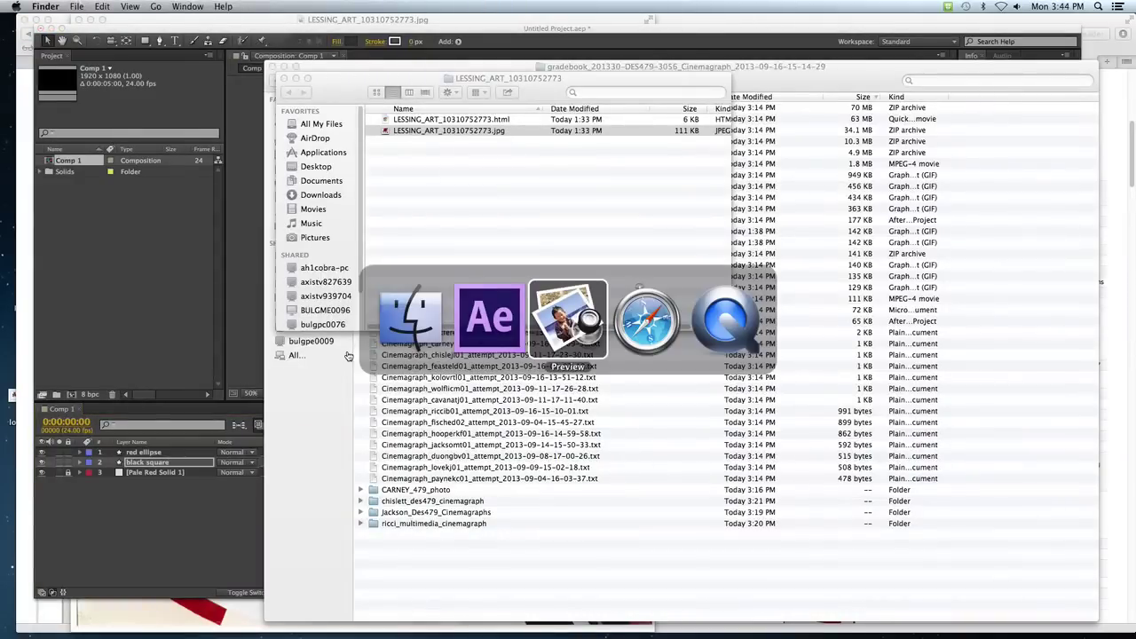
pyautogui.press('super+Tab')
pyautogui.press('super+Tab')
pyautogui.press('super+Tab')
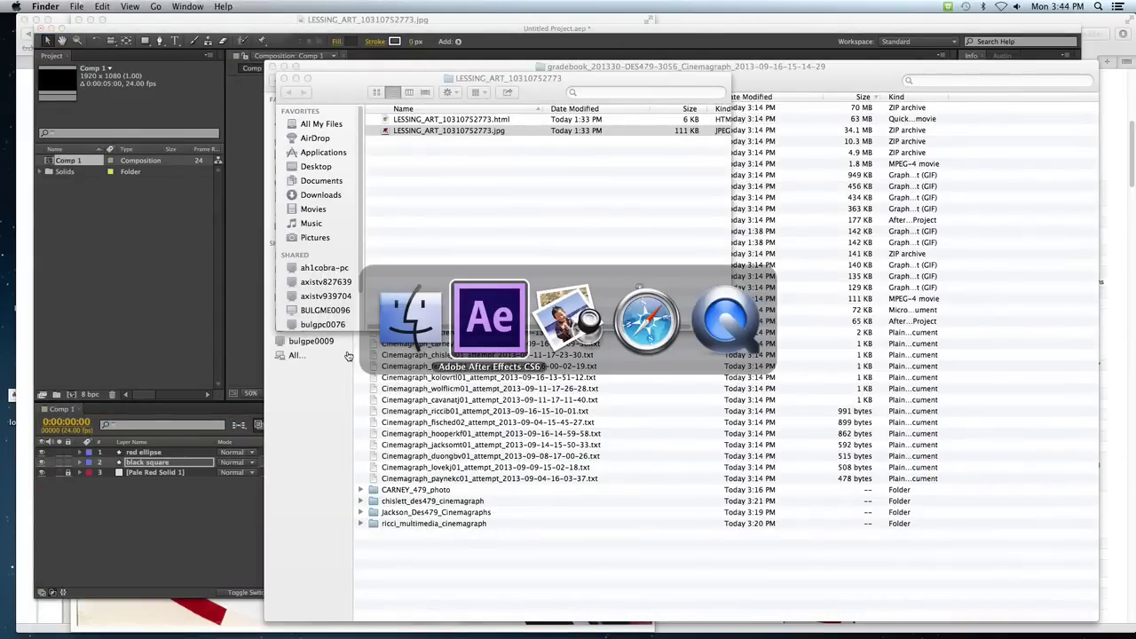
pyautogui.press('super+Tab')
pyautogui.press('super+Tab')
pyautogui.press('super+Tab')
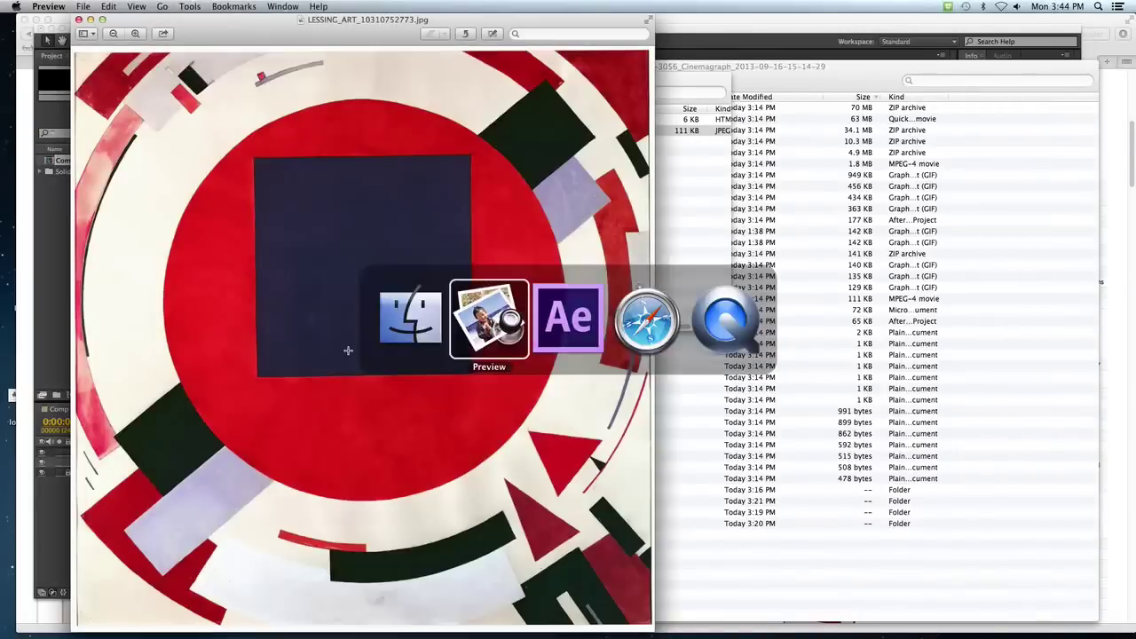
pyautogui.press('super+Tab')
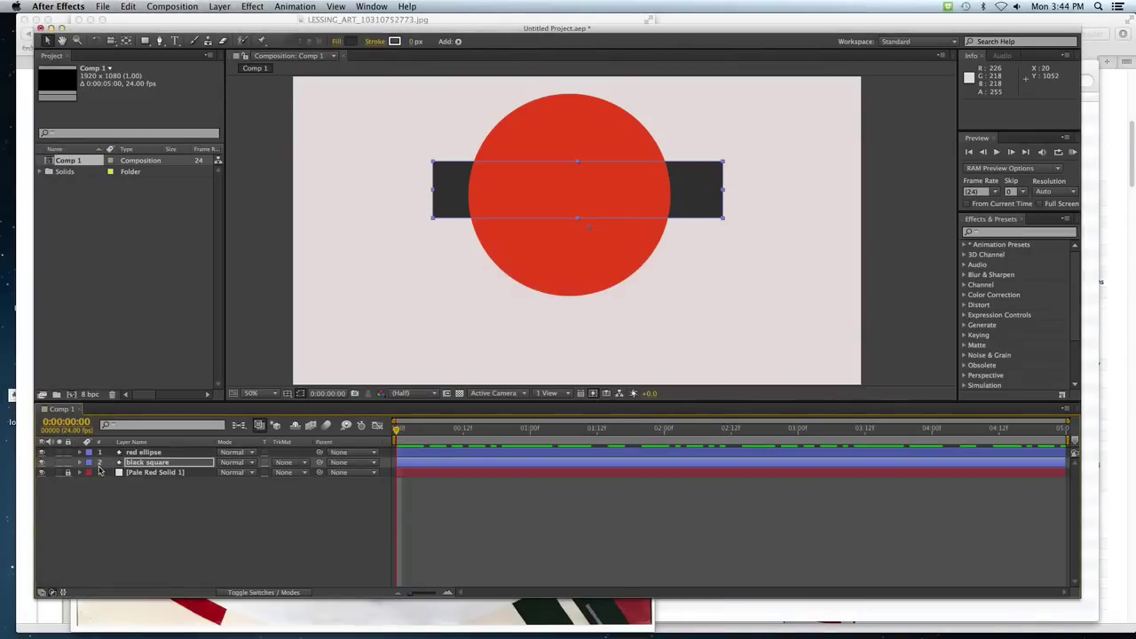
# - Expand the black square's rectangle contents and drag its starting rotation about 17 degrees
pyautogui.click(80, 463)
pyautogui.click(91, 482)
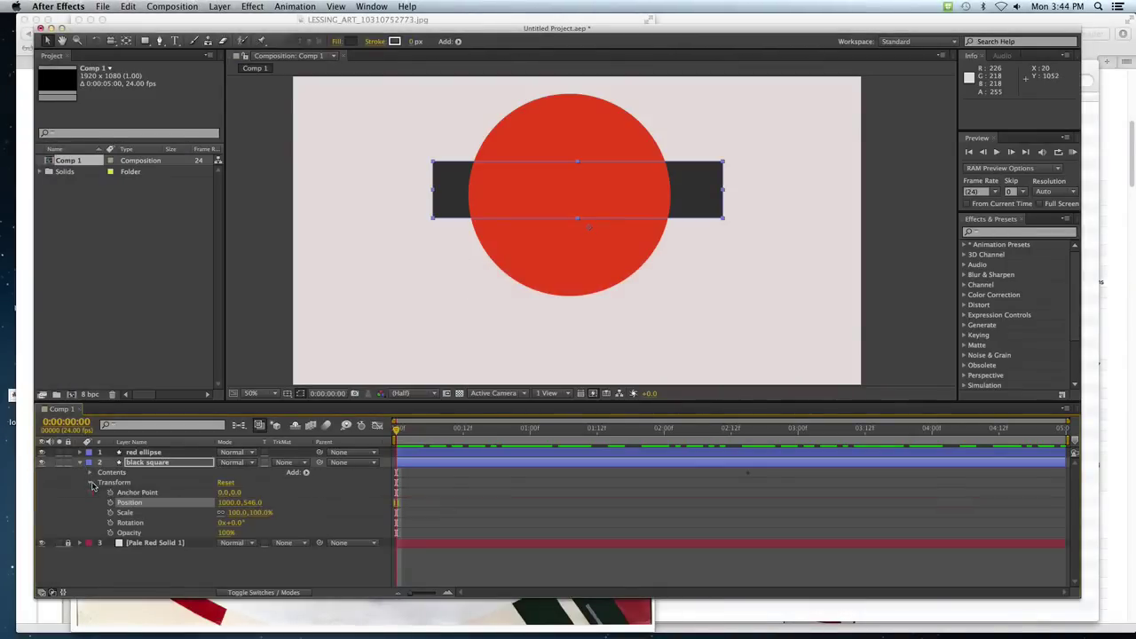
pyautogui.click(89, 482)
pyautogui.click(89, 472)
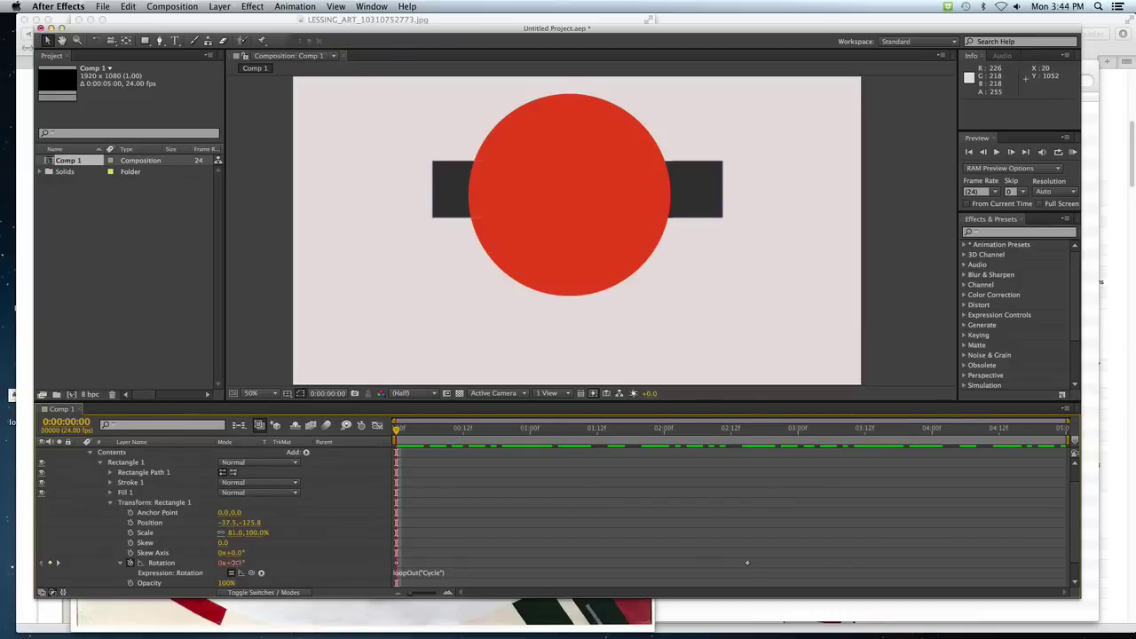
pyautogui.moveTo(232, 563)
pyautogui.mouseDown()
pyautogui.moveTo(253, 563)
pyautogui.moveTo(200, 563)
pyautogui.mouseUp()
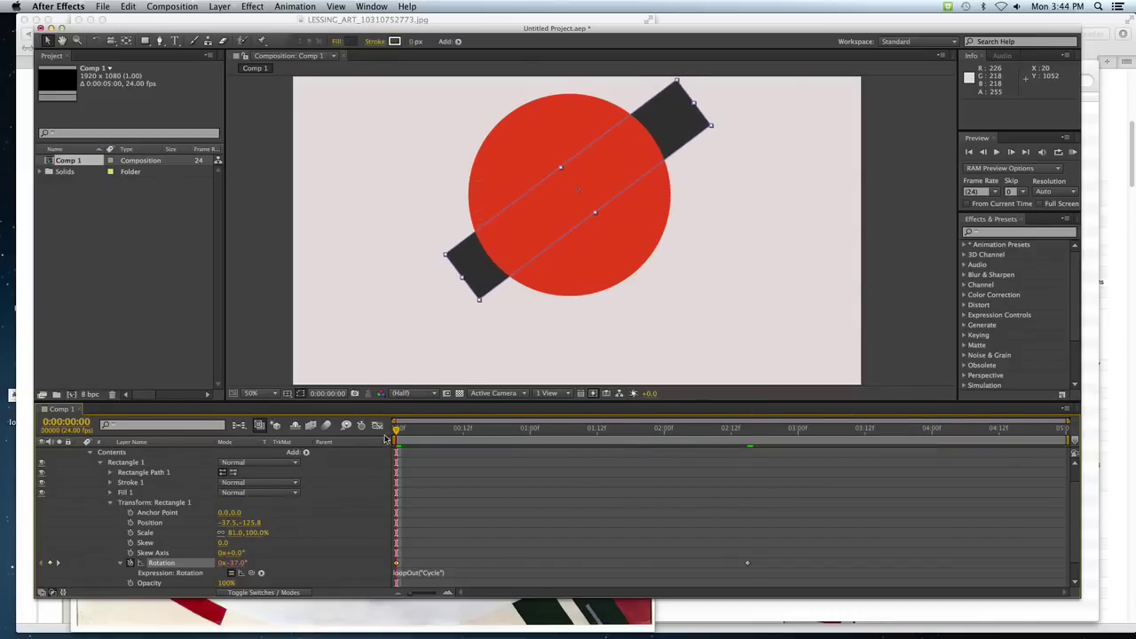
pyautogui.moveTo(398, 432)
pyautogui.mouseDown()
pyautogui.moveTo(823, 453)
pyautogui.moveTo(748, 460)
pyautogui.mouseUp()
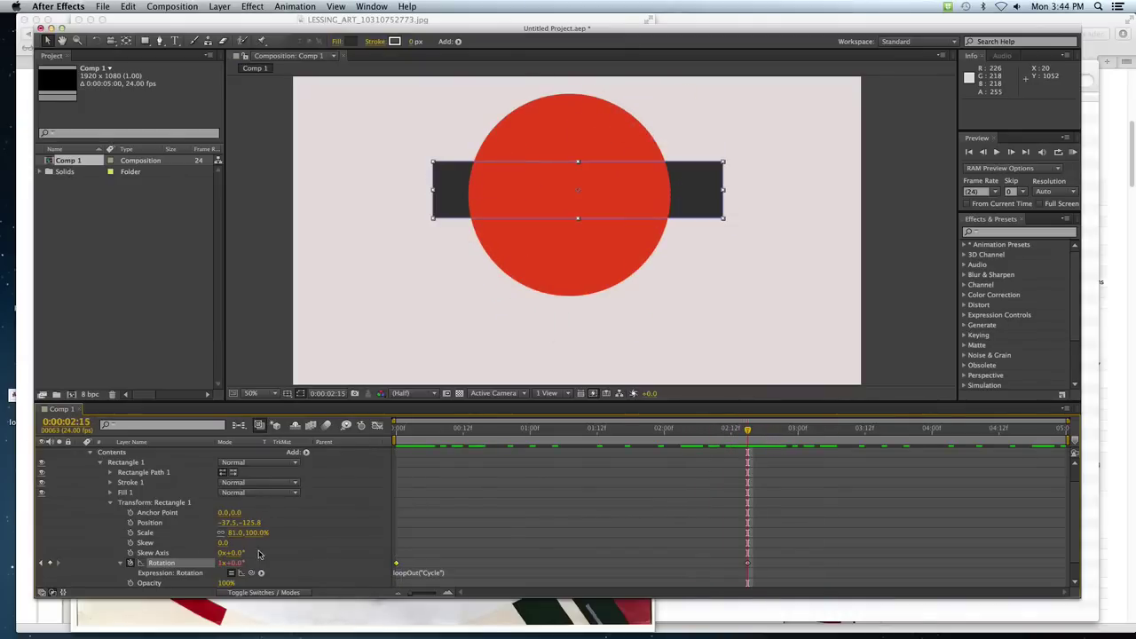
# - Set the first Rotation keyframe to 0°, preview the loop, and collapse the layer
pyautogui.click(41, 563)
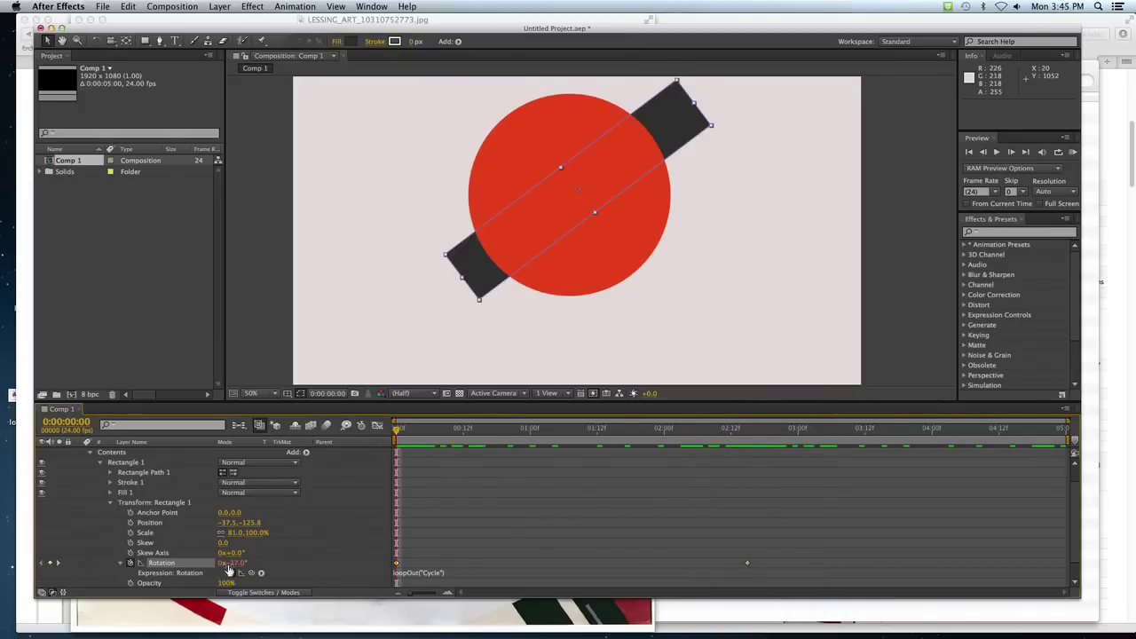
pyautogui.click(235, 564)
pyautogui.write('0')
pyautogui.press('Return')
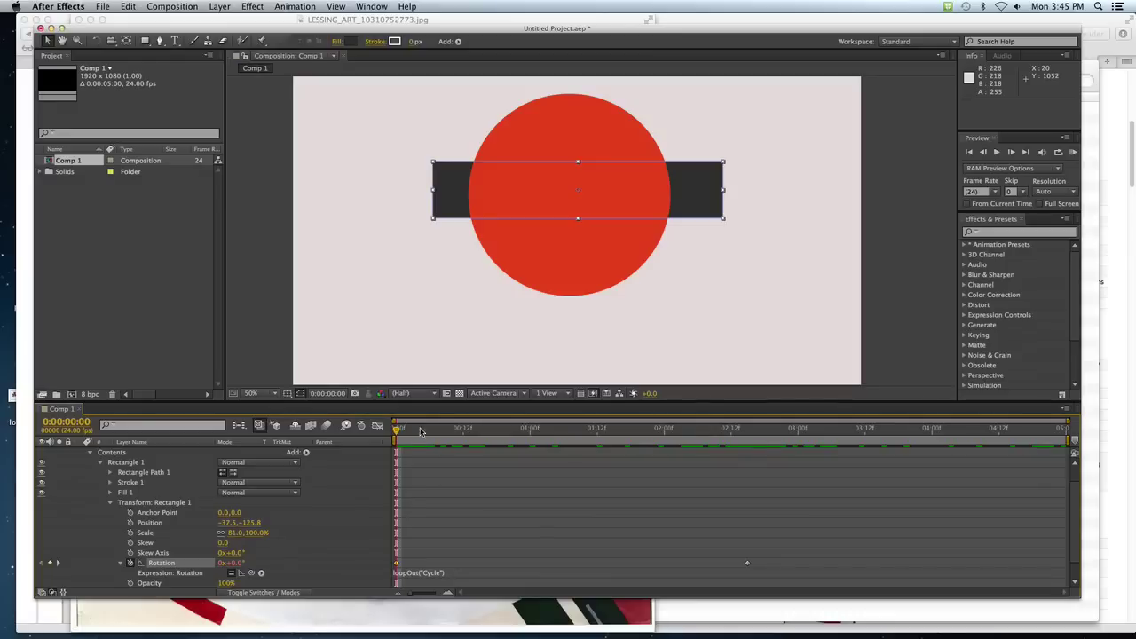
pyautogui.press('space')
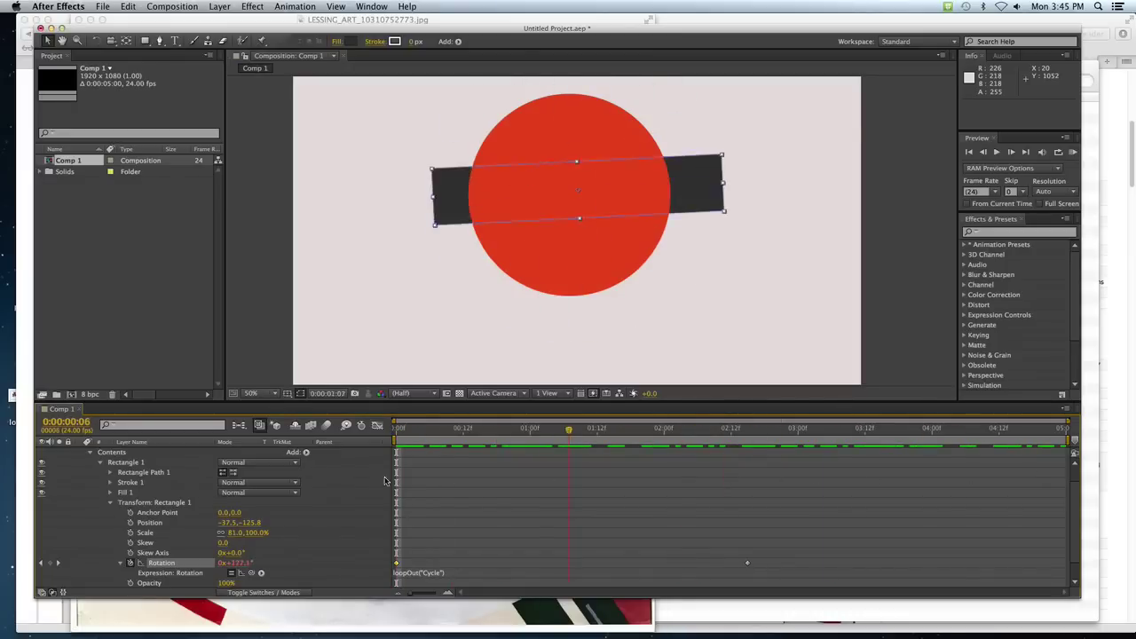
pyautogui.press('space')
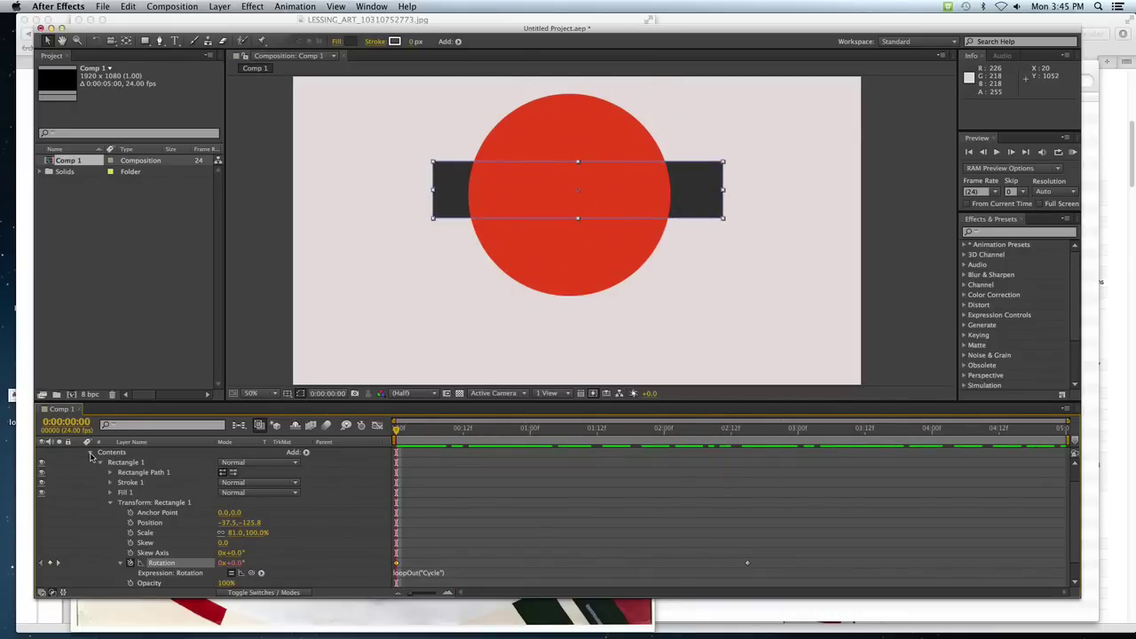
pyautogui.click(90, 456)
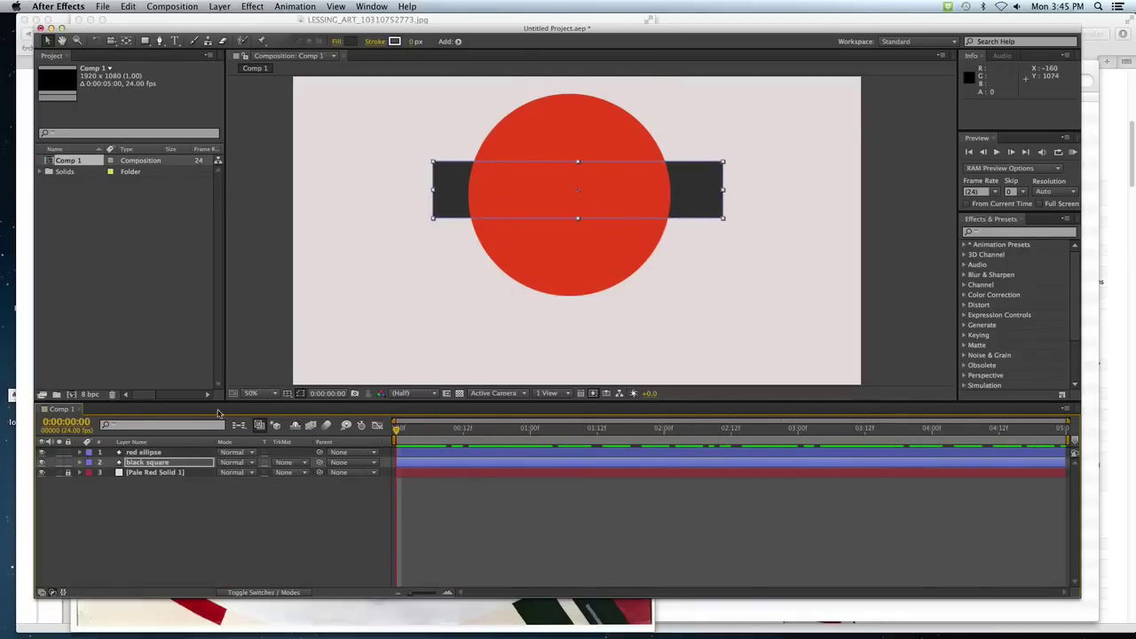
# - Duplicate black square as black square 2 and move the original bar down and left
pyautogui.click(142, 452)
pyautogui.click(138, 464)
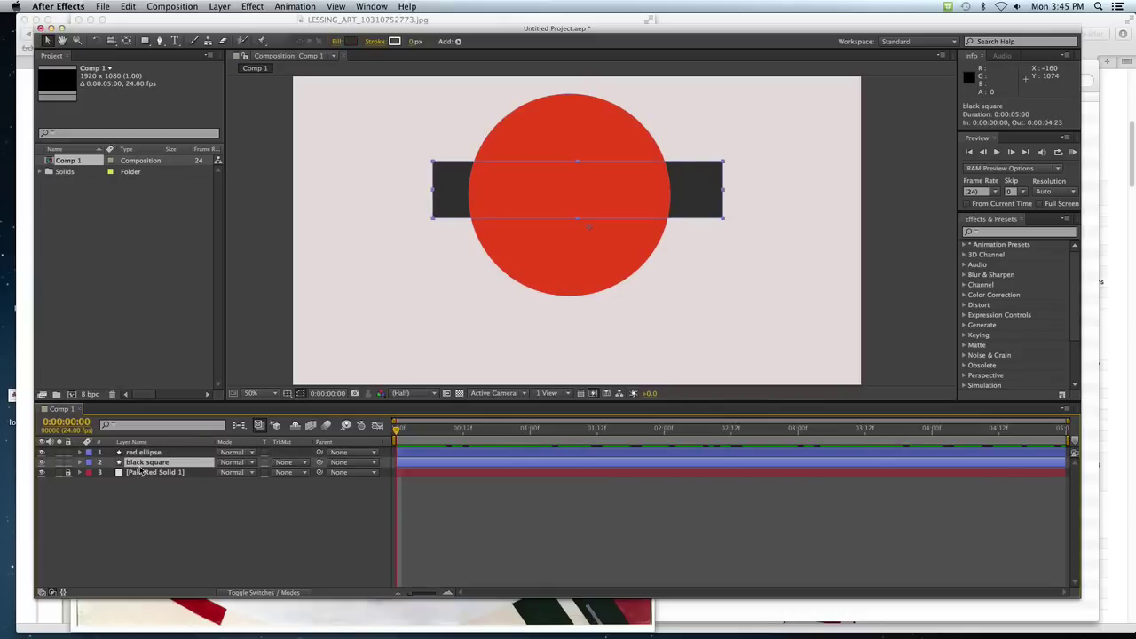
pyautogui.press('super+d')
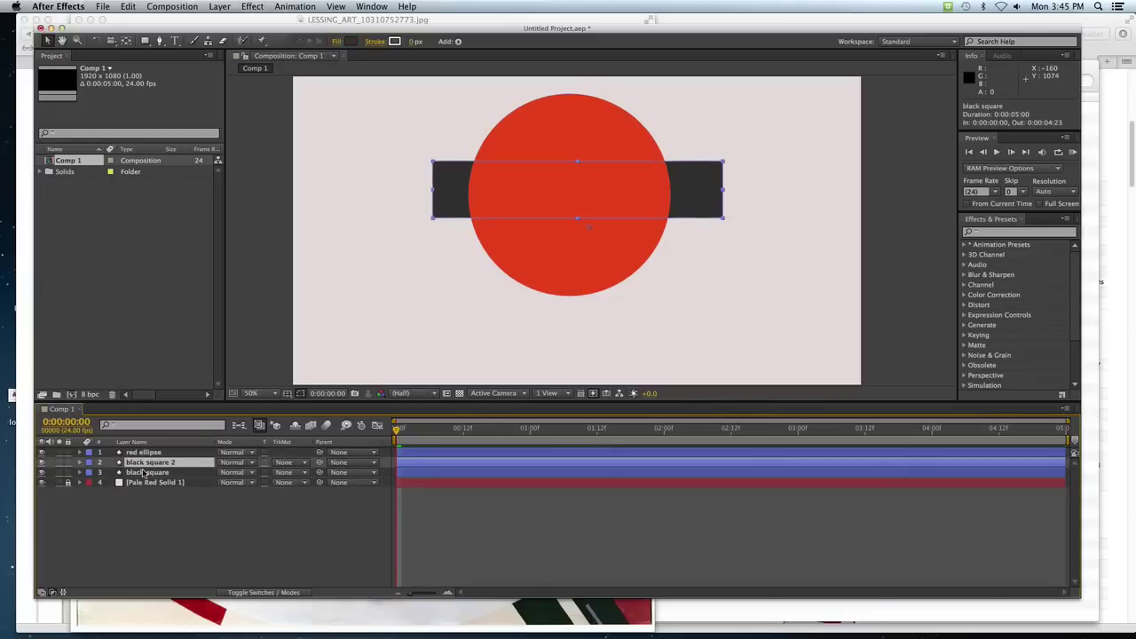
pyautogui.click(142, 473)
pyautogui.moveTo(463, 212); pyautogui.dragTo(455, 241)
pyautogui.press('Return')
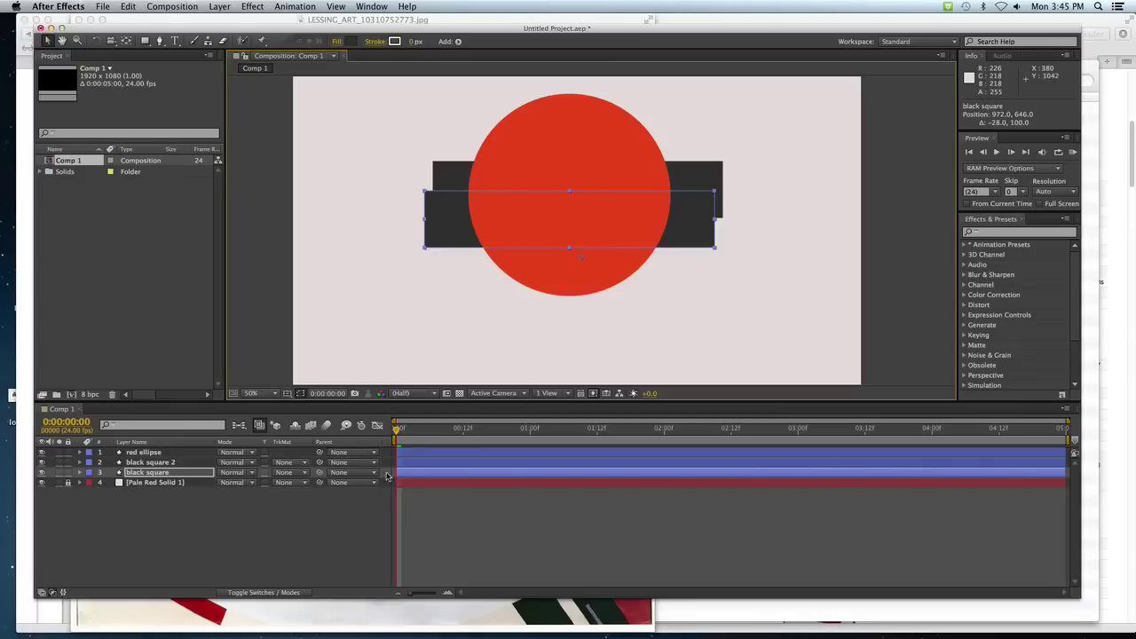
pyautogui.moveTo(398, 432)
pyautogui.mouseDown()
pyautogui.moveTo(652, 437)
pyautogui.moveTo(16, 459)
pyautogui.mouseUp()
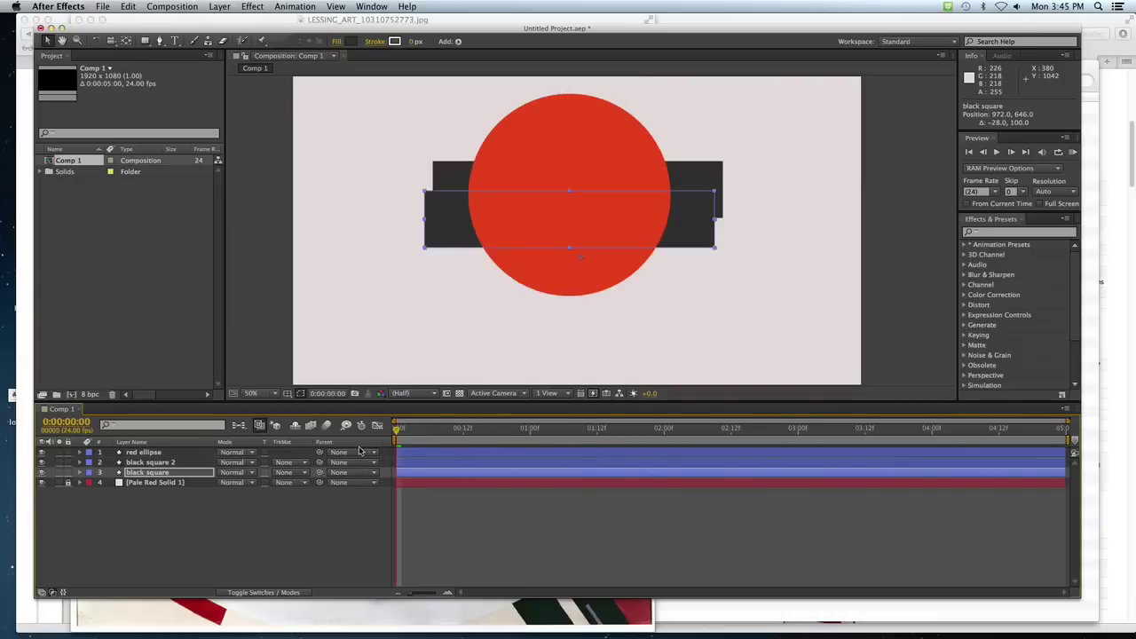
# - Twirl open the black square layer and select its Rectangle Path
pyautogui.click(115, 474)
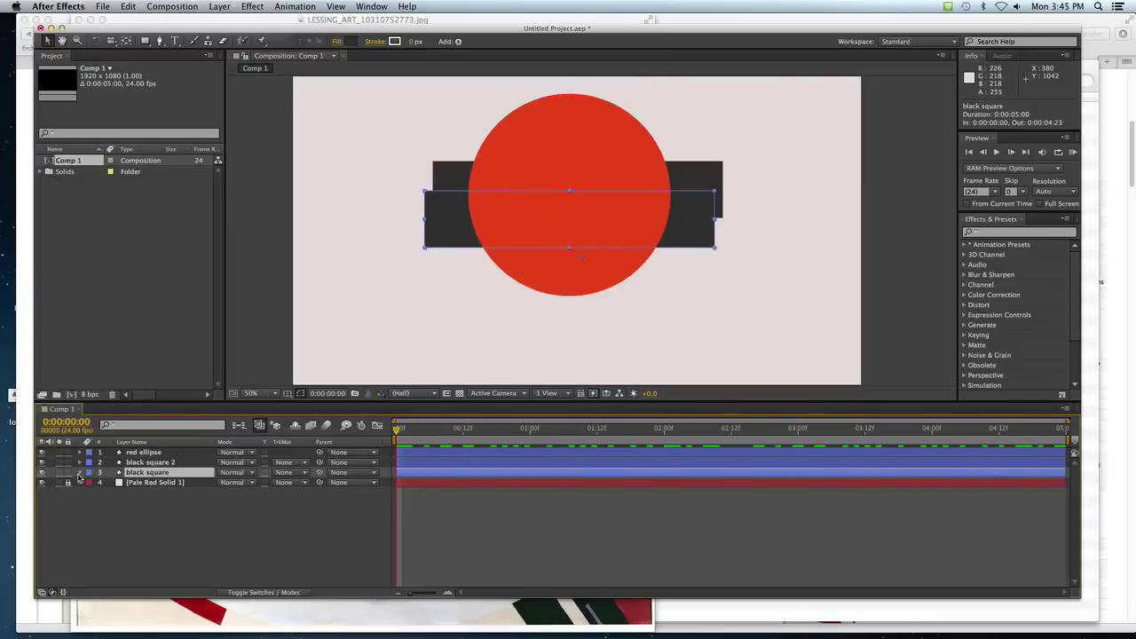
pyautogui.click(79, 473)
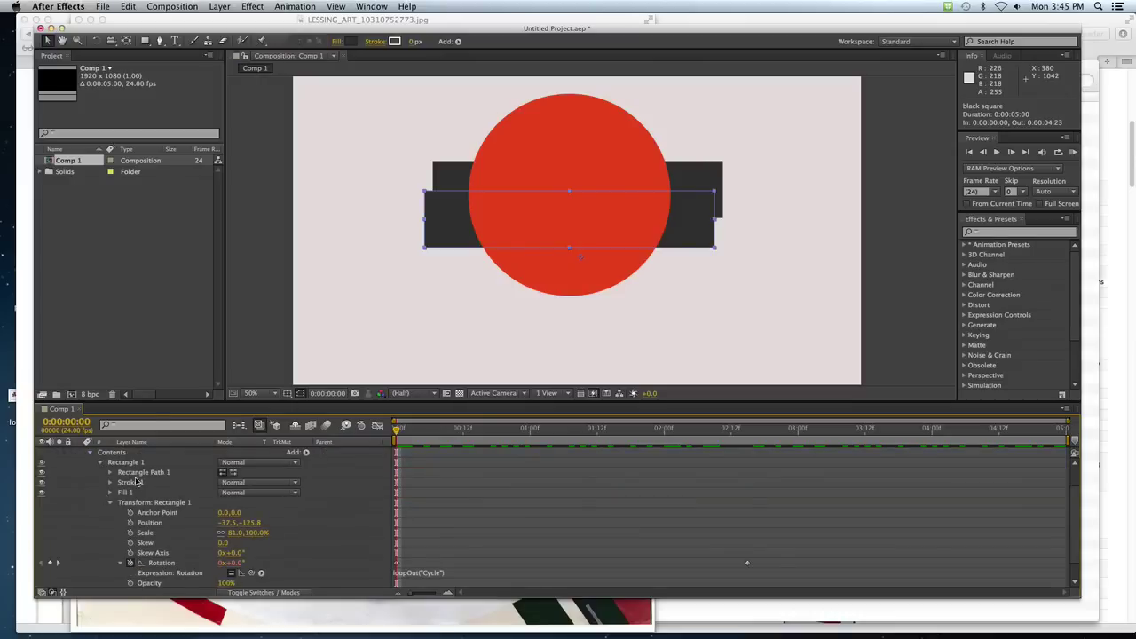
pyautogui.click(111, 502)
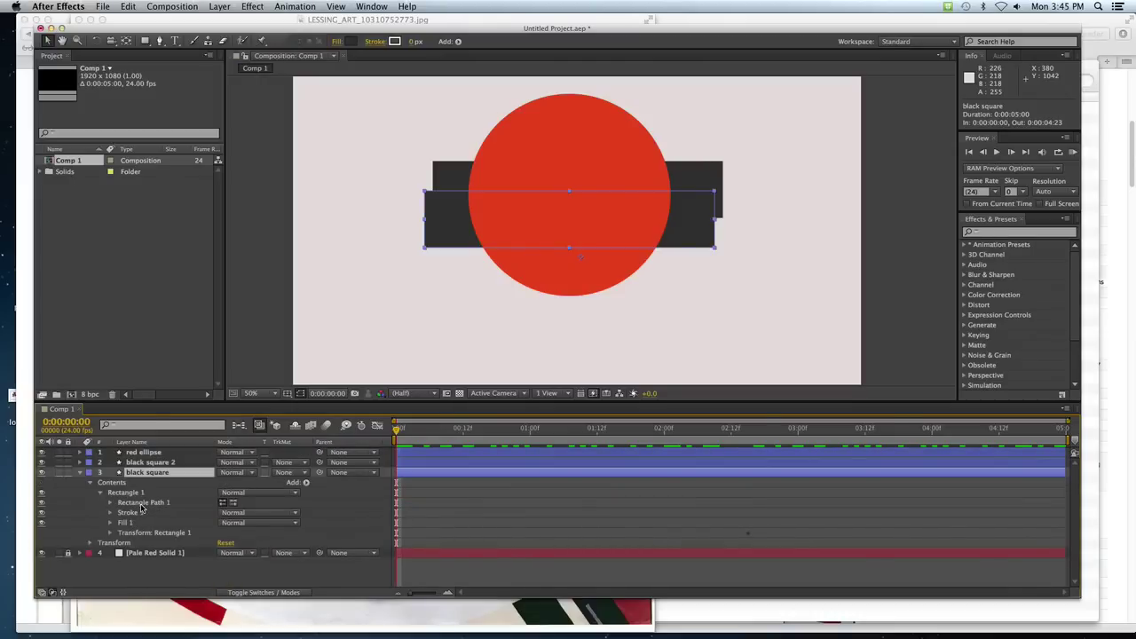
pyautogui.click(140, 504)
pyautogui.click(110, 504)
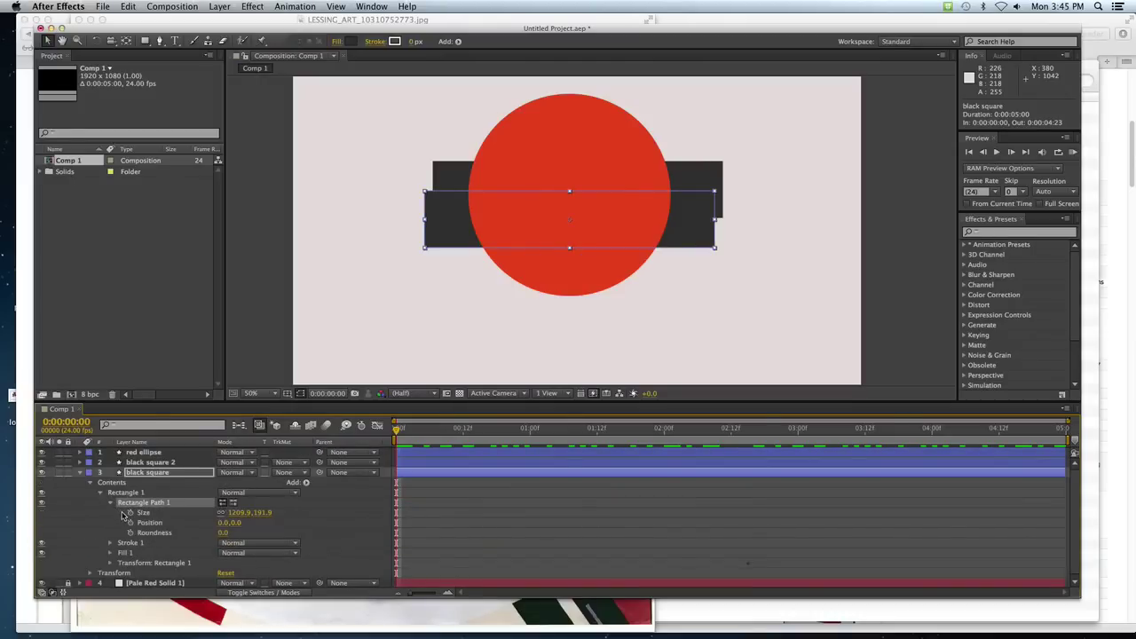
# - Give the lower bar a muted pale blue-violet fill, matching the reference painting's bars
pyautogui.click(350, 43)
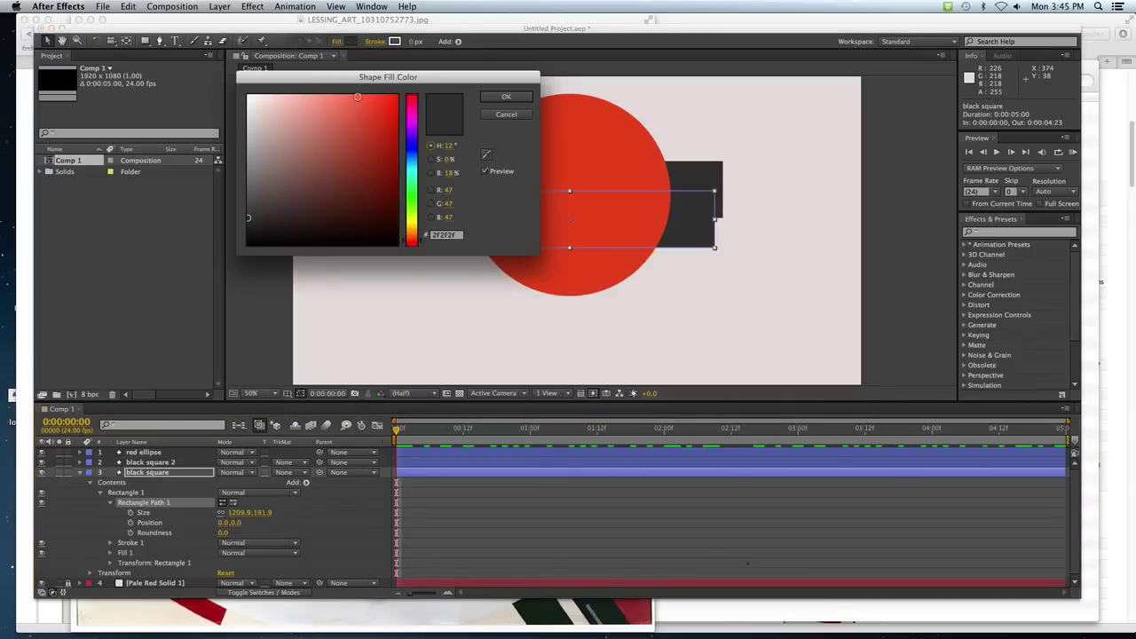
pyautogui.press('super+Tab')
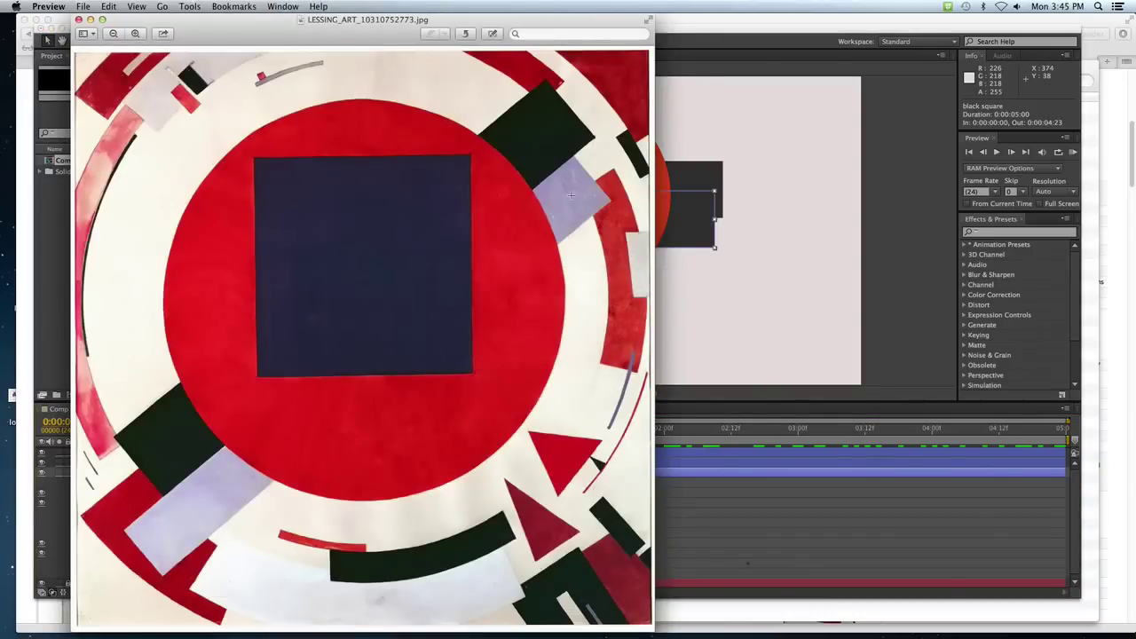
pyautogui.press('super+Tab')
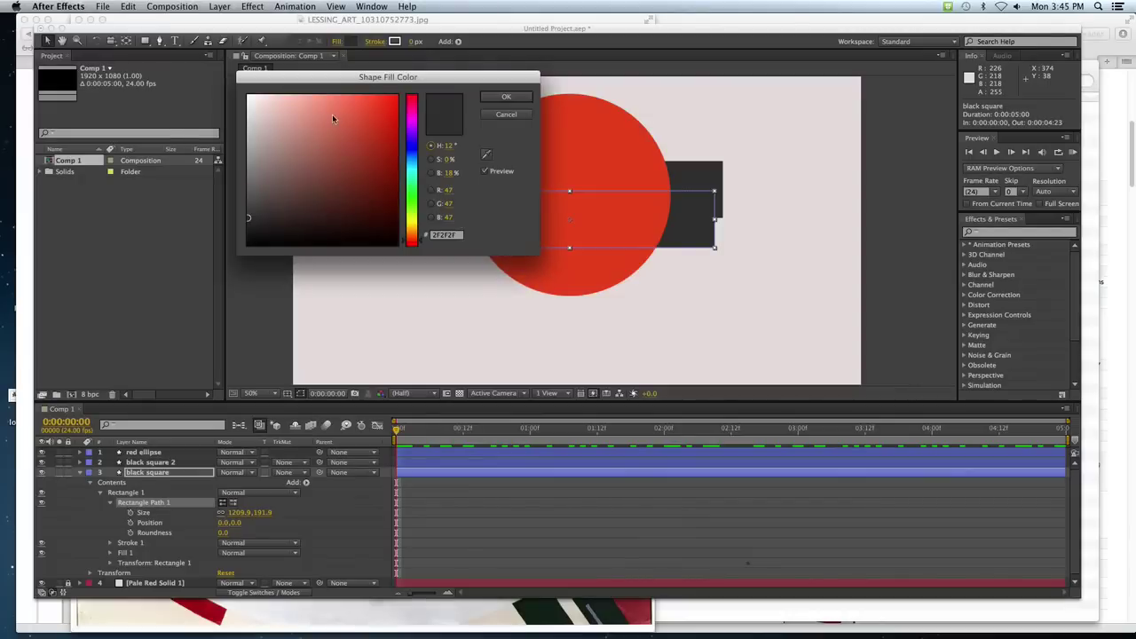
pyautogui.click(408, 161)
pyautogui.click(305, 146)
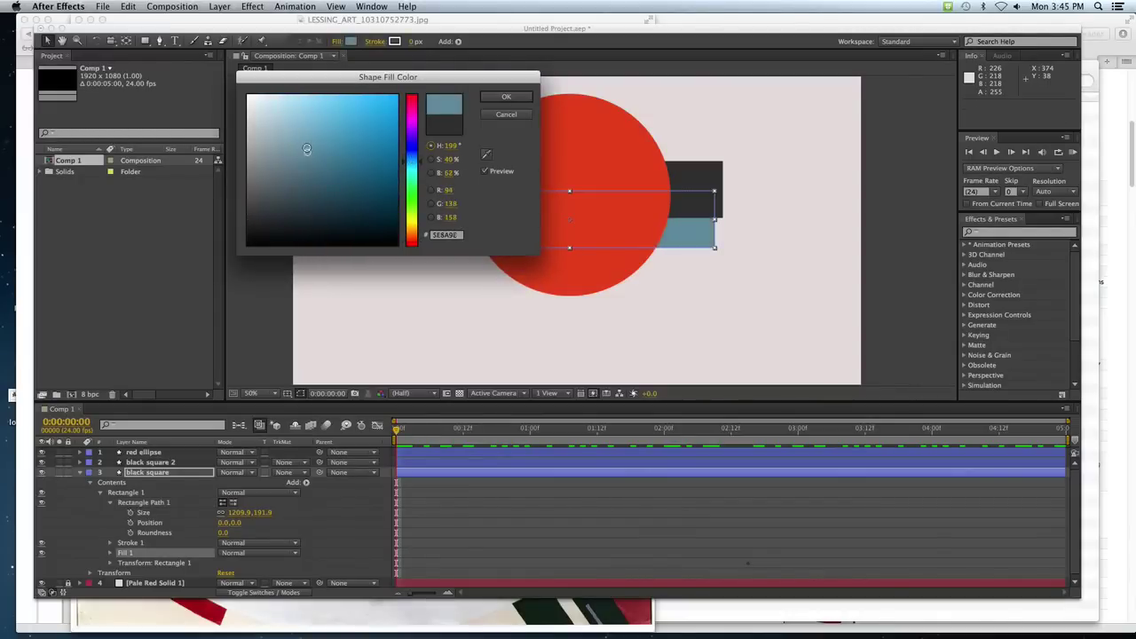
pyautogui.moveTo(304, 145); pyautogui.dragTo(302, 143)
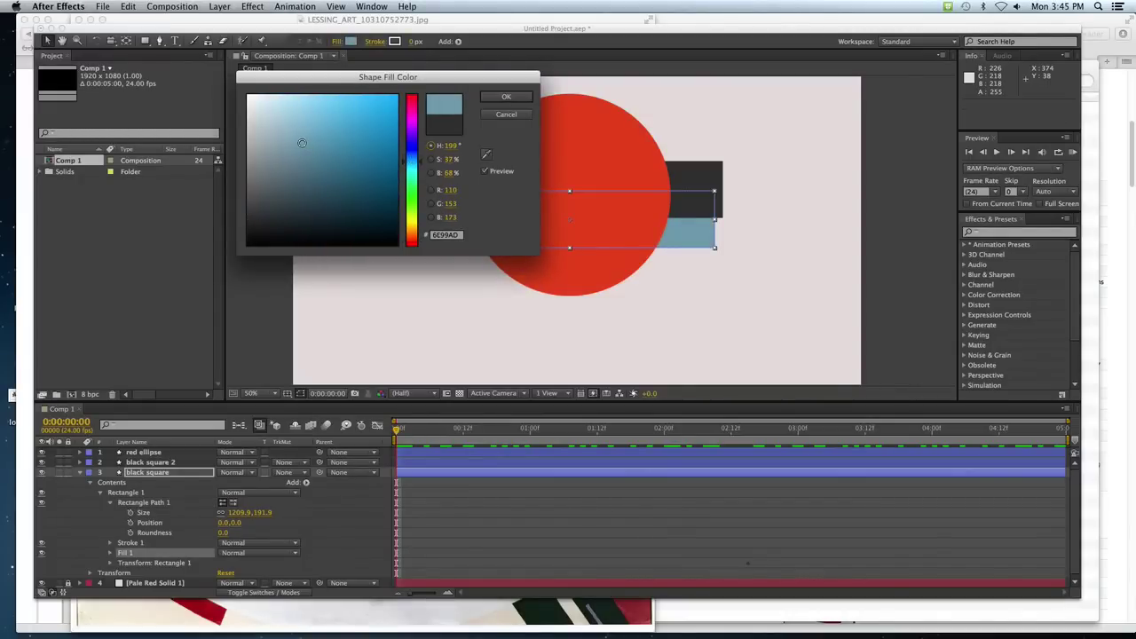
pyautogui.press('super+Tab')
pyautogui.press('super+Tab')
pyautogui.moveTo(404, 163); pyautogui.dragTo(403, 151)
pyautogui.press('super+Tab')
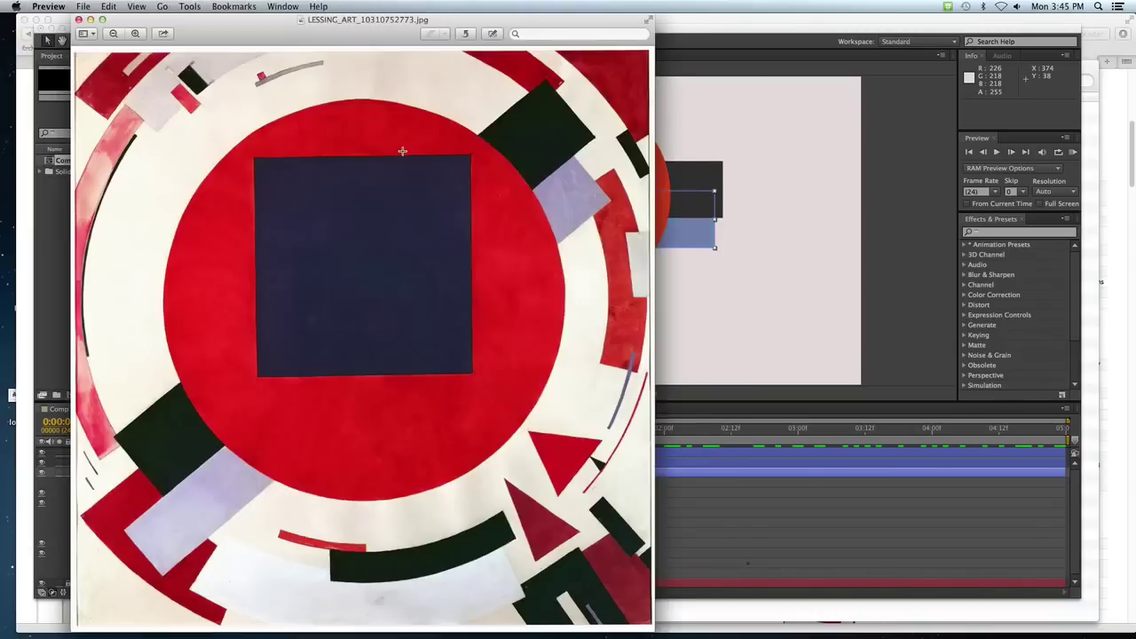
pyautogui.press('super+Tab')
pyautogui.click(502, 95)
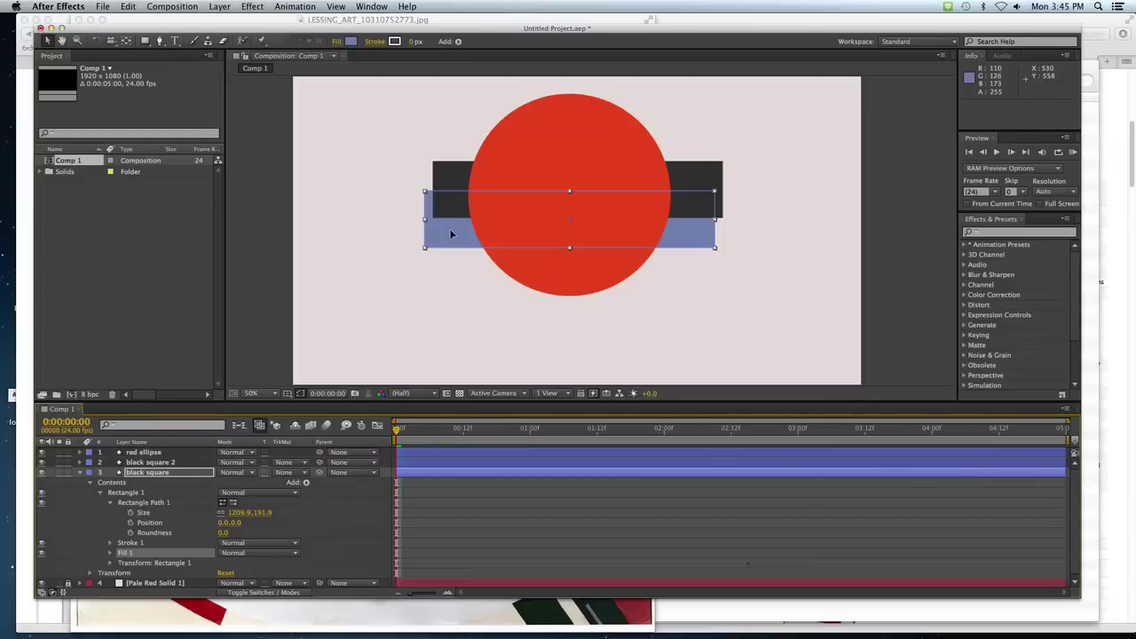
# - Shift and thin the pale blue bar, scrubbing and playing the rotation to check it
pyautogui.moveTo(451, 234); pyautogui.dragTo(460, 246)
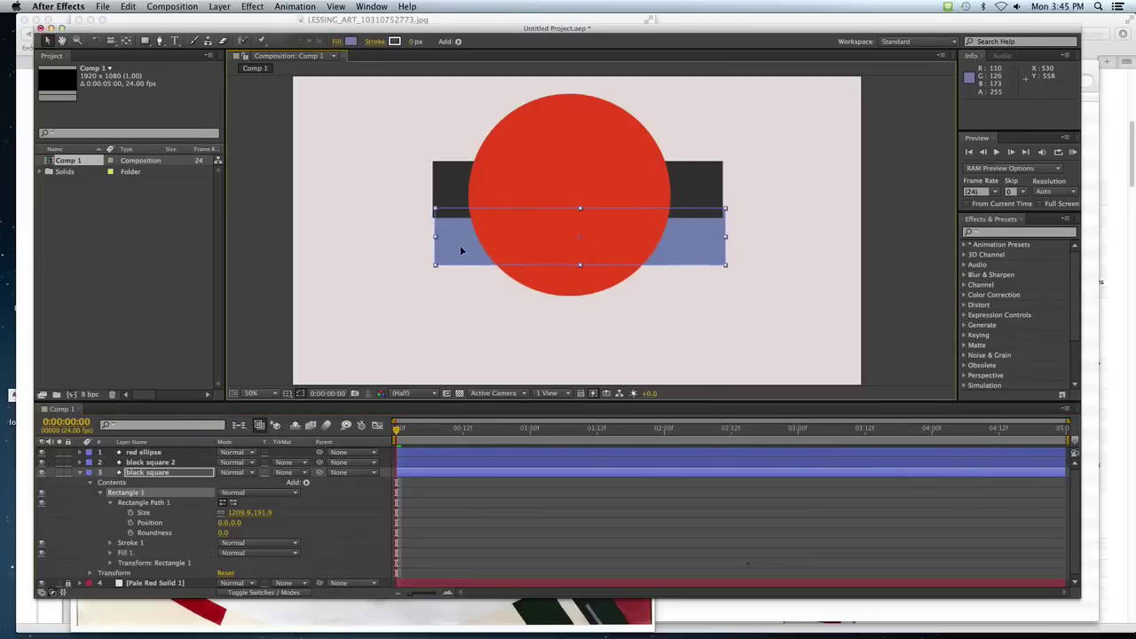
pyautogui.click(398, 433)
pyautogui.moveTo(399, 432); pyautogui.dragTo(547, 430)
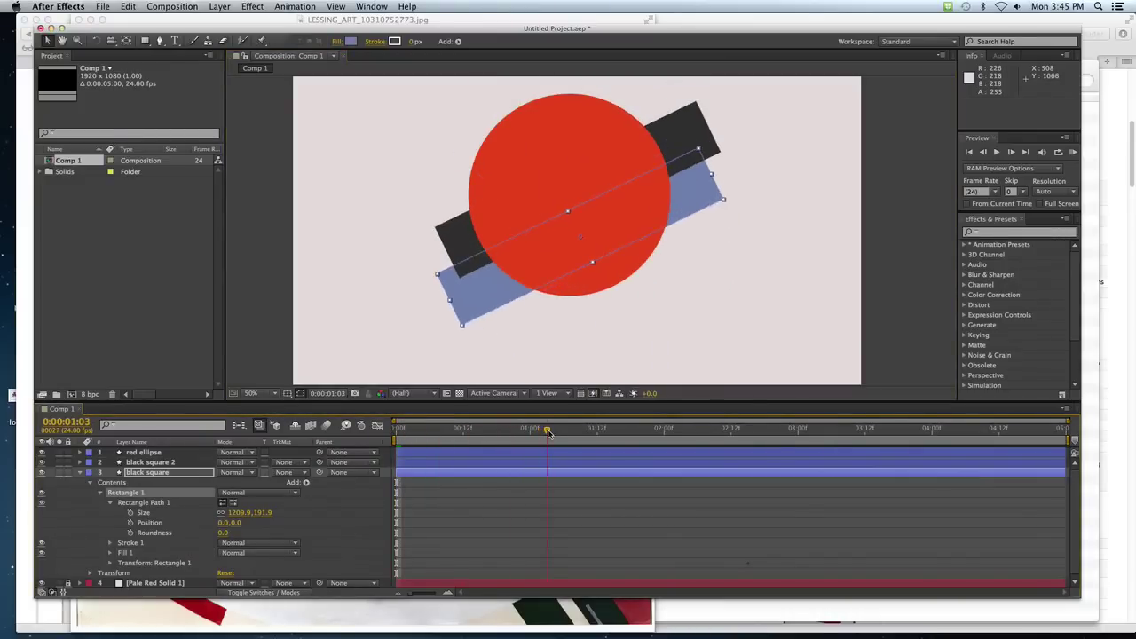
pyautogui.moveTo(481, 276); pyautogui.dragTo(486, 271)
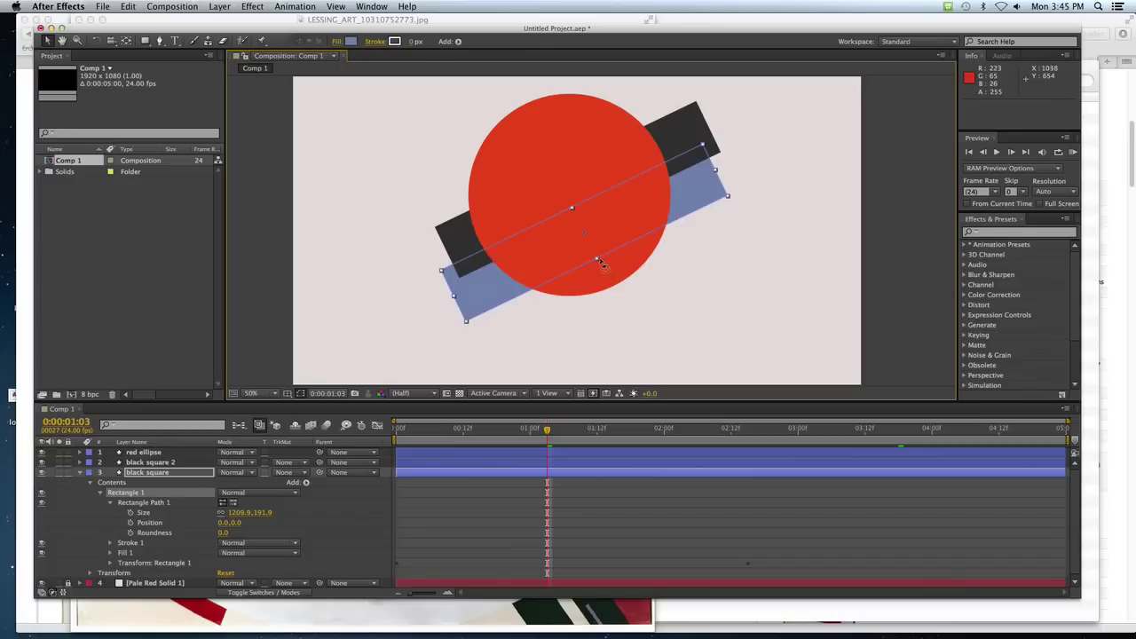
pyautogui.moveTo(596, 260); pyautogui.dragTo(593, 244)
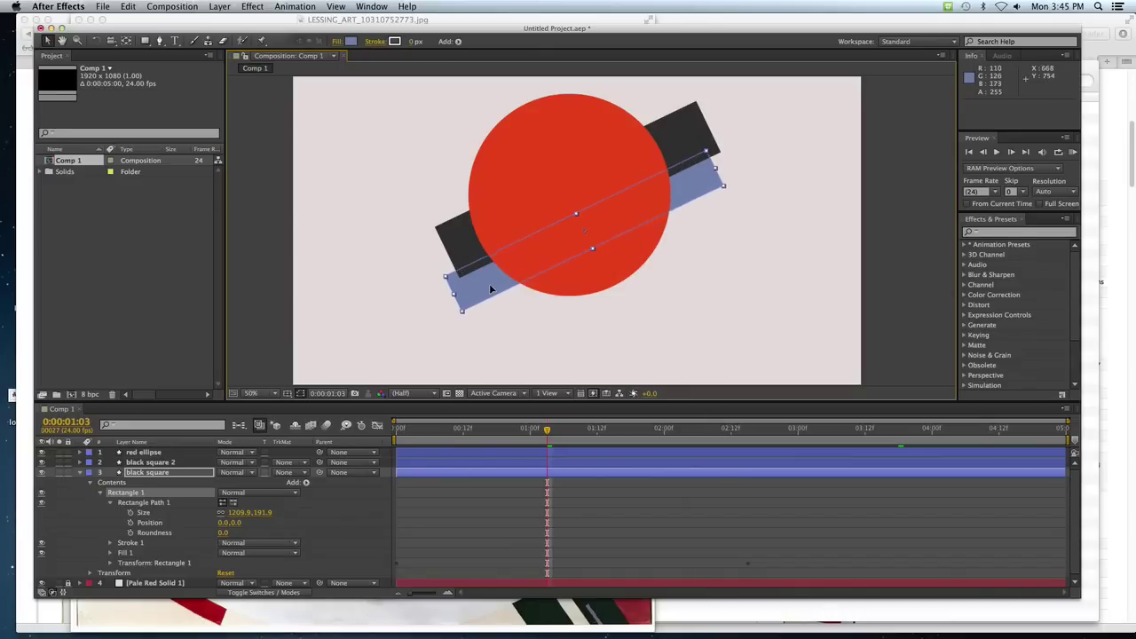
pyautogui.moveTo(525, 259); pyautogui.dragTo(491, 285)
pyautogui.moveTo(547, 430); pyautogui.dragTo(865, 428)
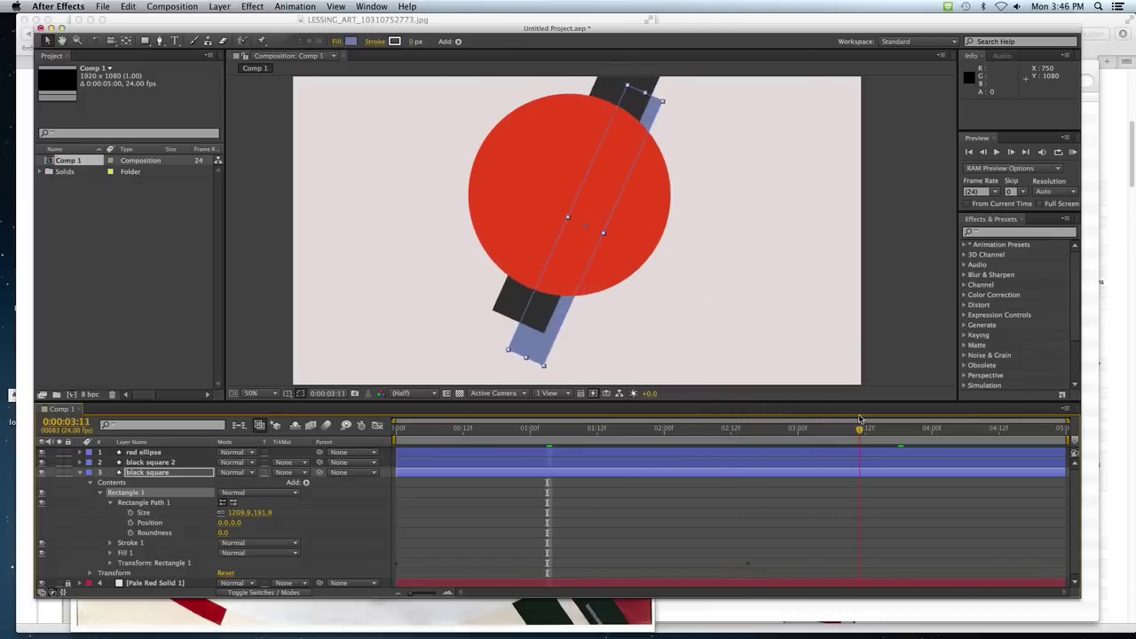
pyautogui.click(517, 325)
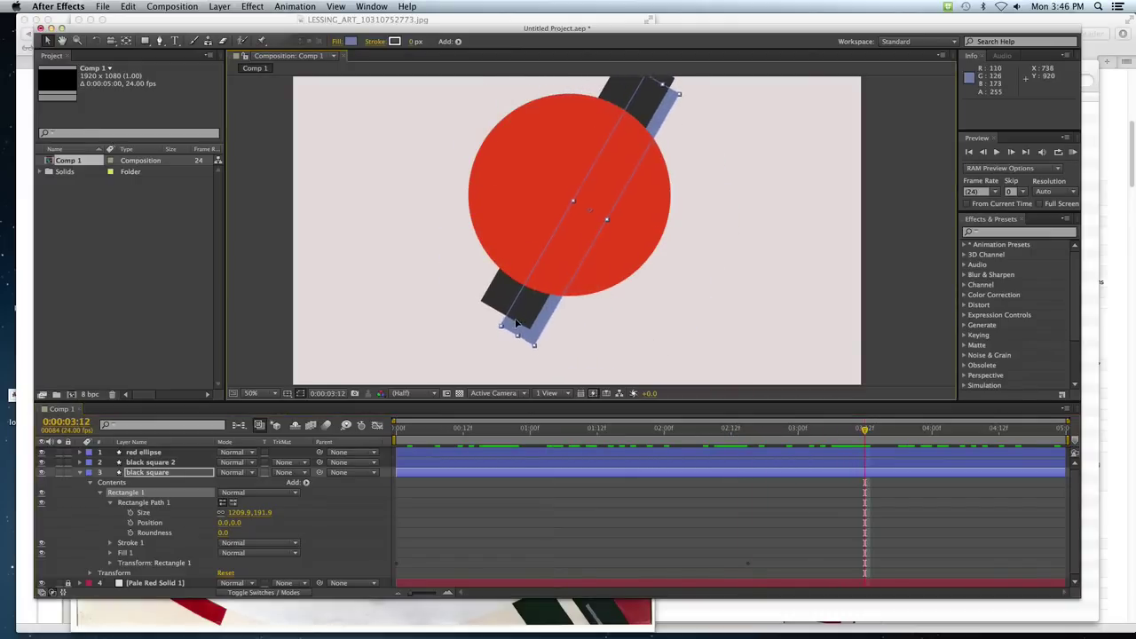
pyautogui.click(502, 429)
pyautogui.moveTo(485, 430); pyautogui.dragTo(624, 420)
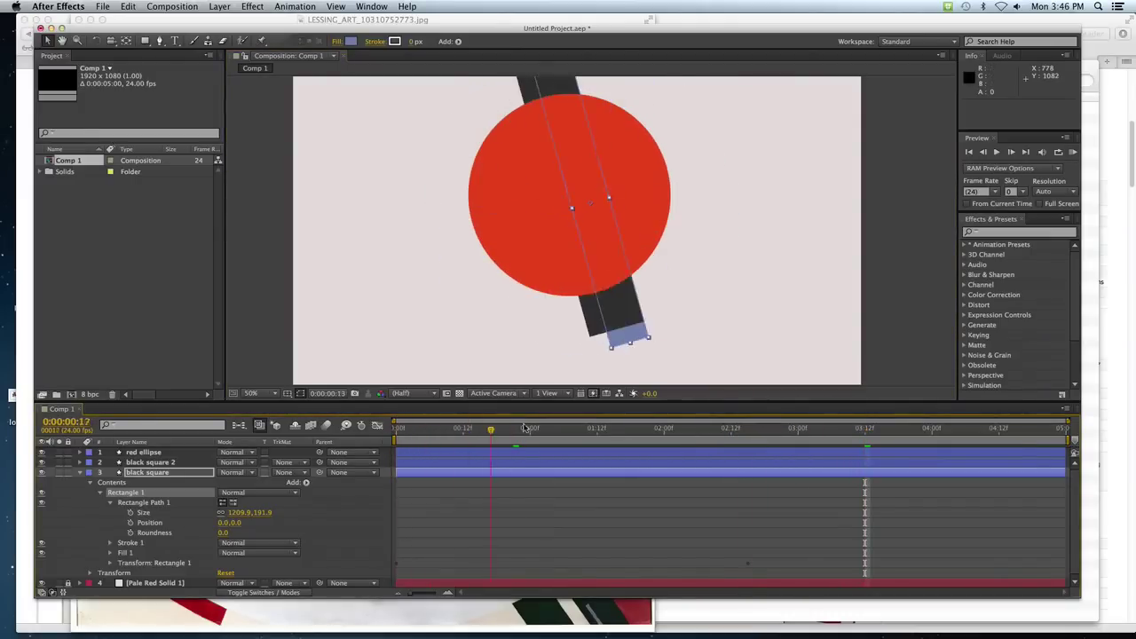
pyautogui.press('space')
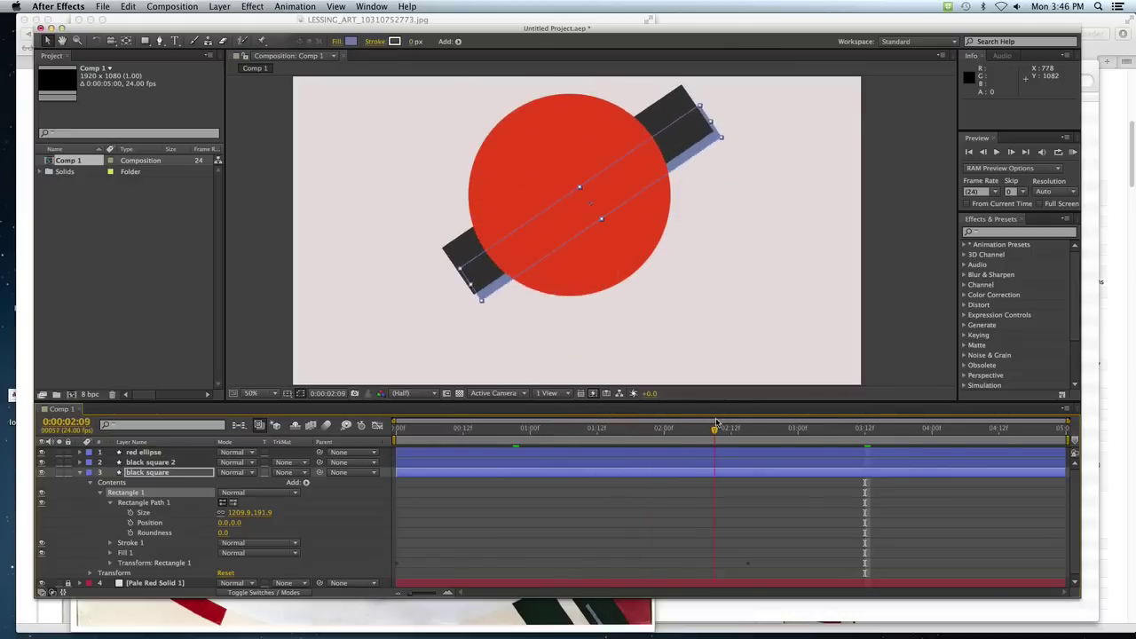
pyautogui.press('space')
# - Fine-tune the blue bar's position against the reference painting and return to 0:00:00:00
pyautogui.moveTo(536, 277); pyautogui.dragTo(518, 271)
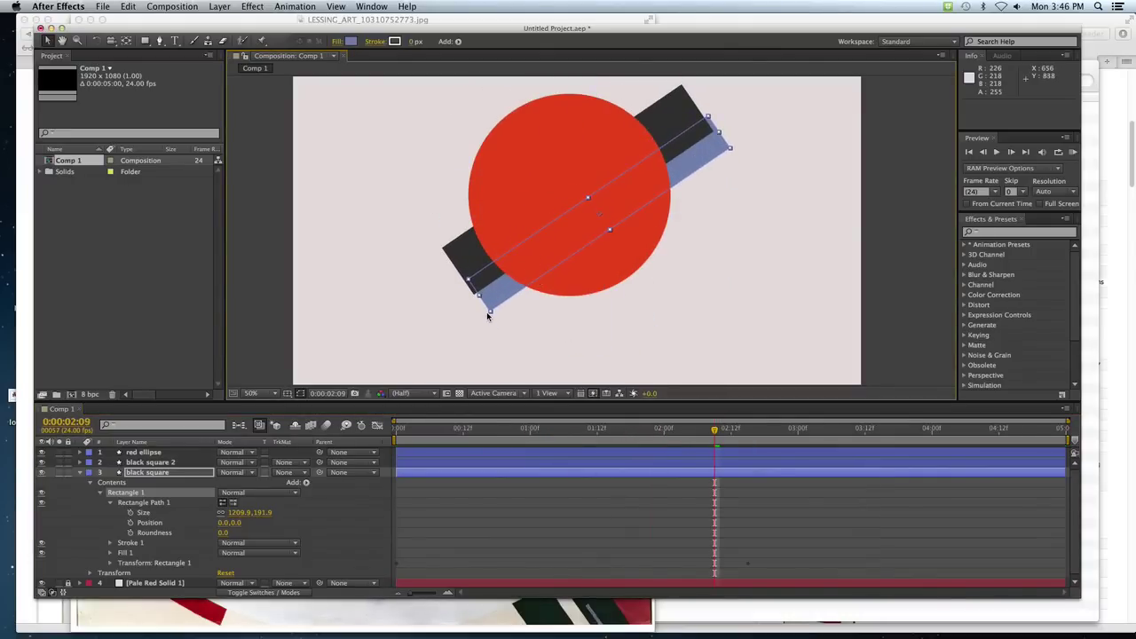
pyautogui.press('super+Tab')
pyautogui.press('super+Tab')
pyautogui.press('super+Tab')
pyautogui.press('super+Tab')
pyautogui.moveTo(502, 295); pyautogui.dragTo(485, 304)
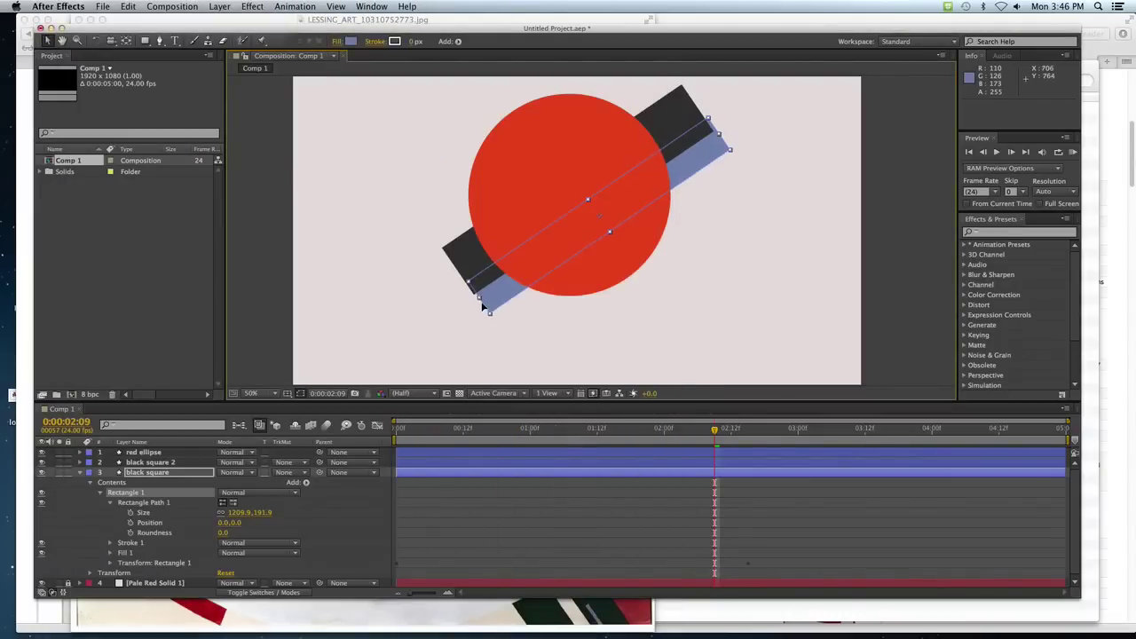
pyautogui.press('super+Tab')
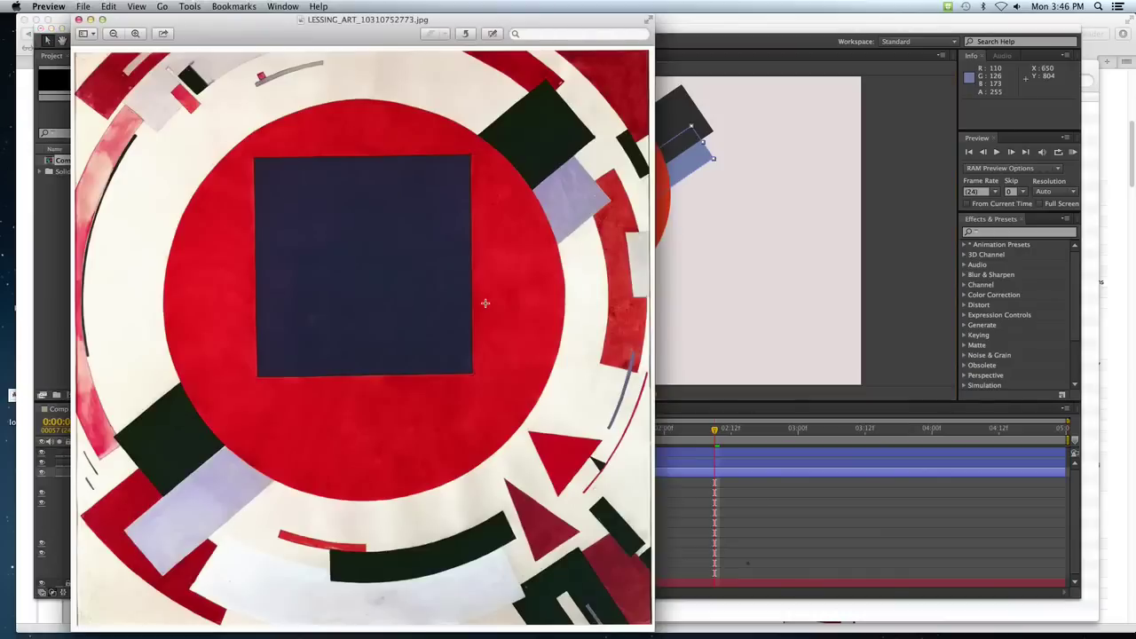
pyautogui.press('super+Tab')
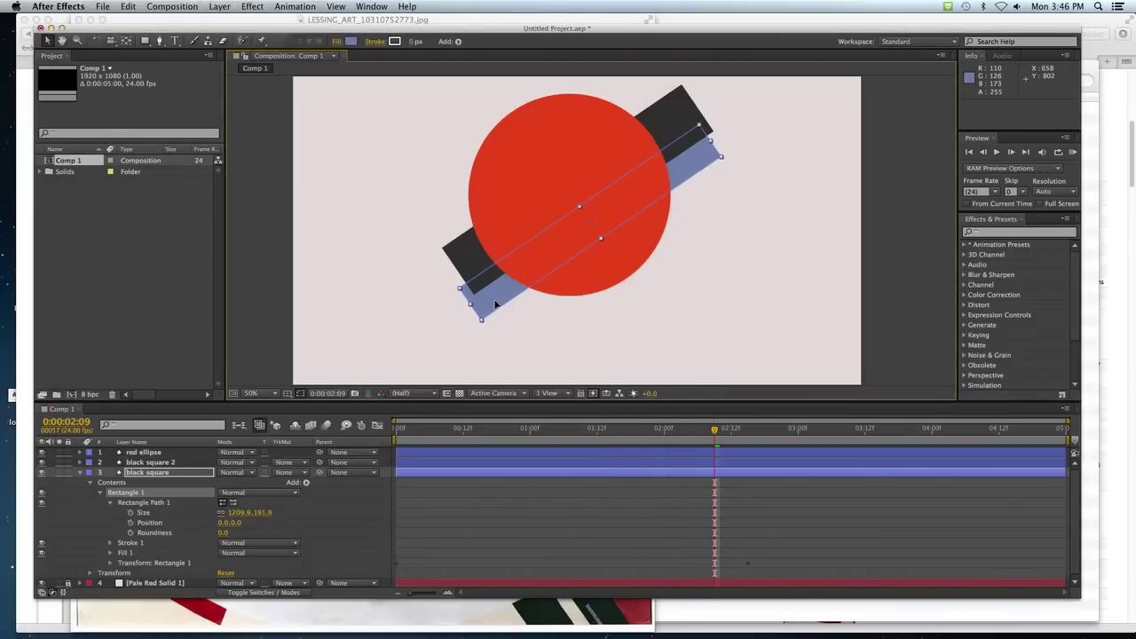
pyautogui.moveTo(487, 306); pyautogui.dragTo(503, 307)
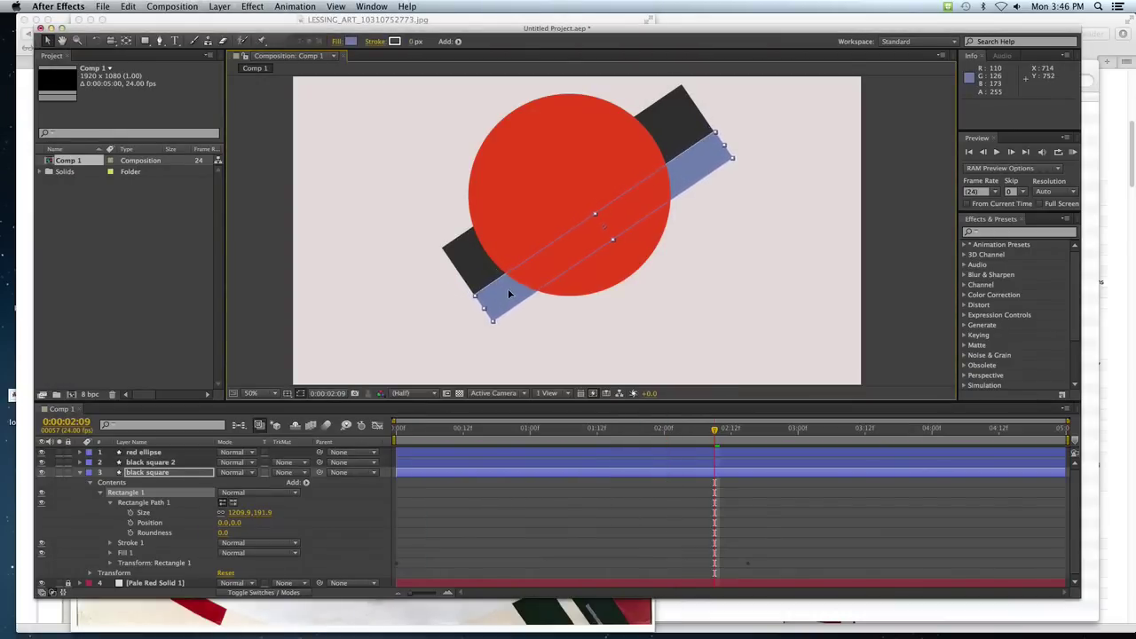
pyautogui.moveTo(609, 430)
pyautogui.mouseDown()
pyautogui.moveTo(401, 431)
pyautogui.moveTo(691, 432)
pyautogui.moveTo(210, 433)
pyautogui.mouseUp()
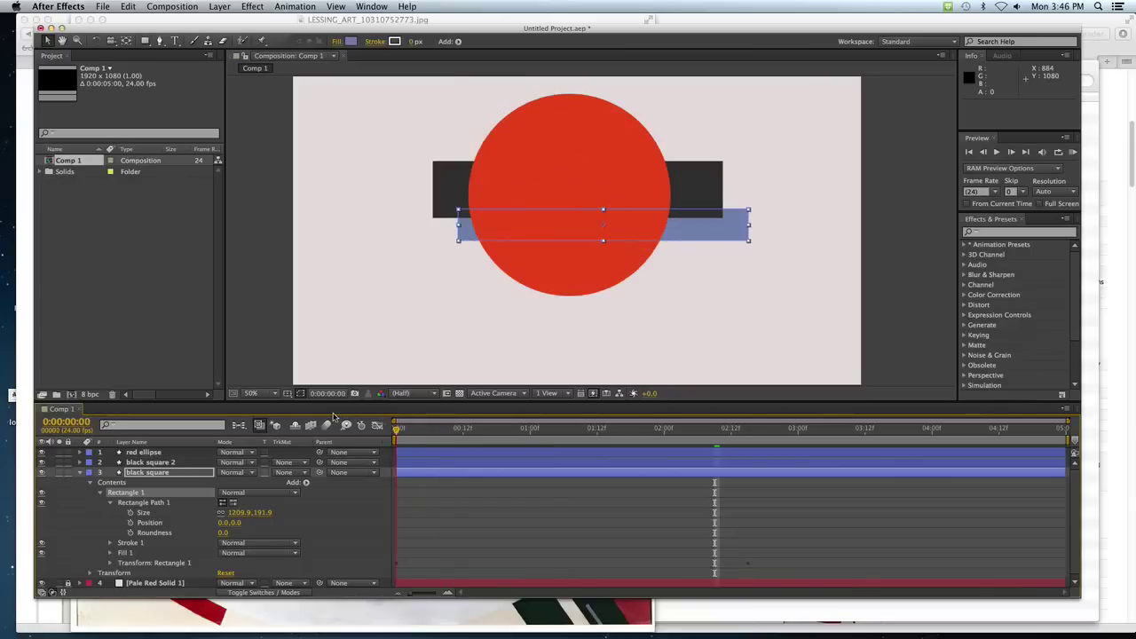
# - Collapse and deselect the black square layer, start Save As to the Desktop, then show Launchpad
pyautogui.click(80, 476)
pyautogui.click(83, 499)
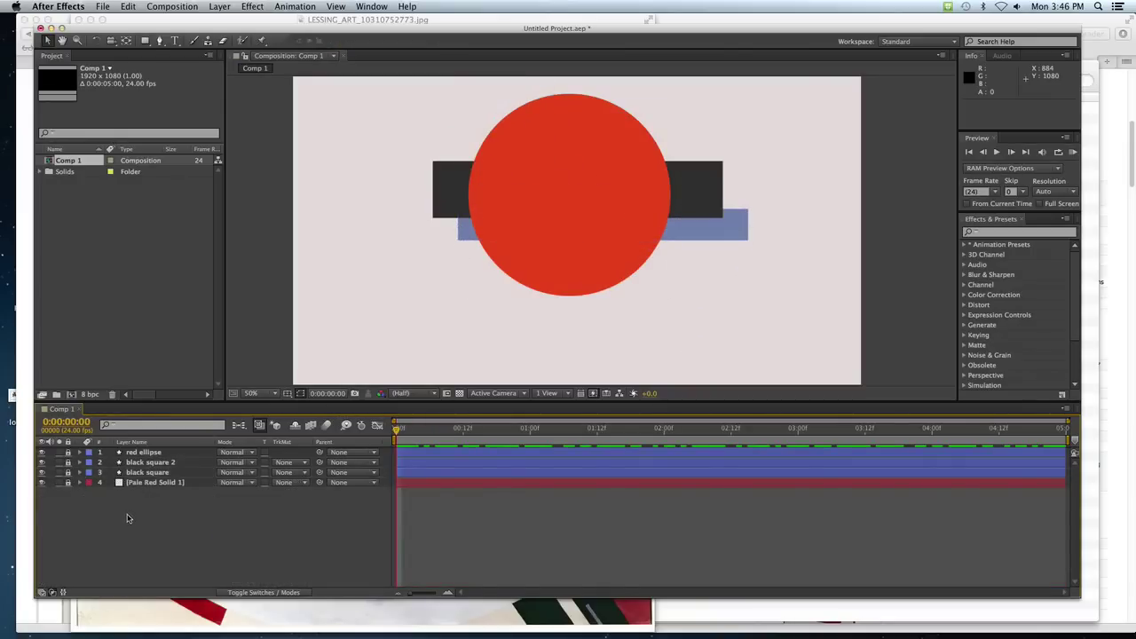
pyautogui.press('super+s')
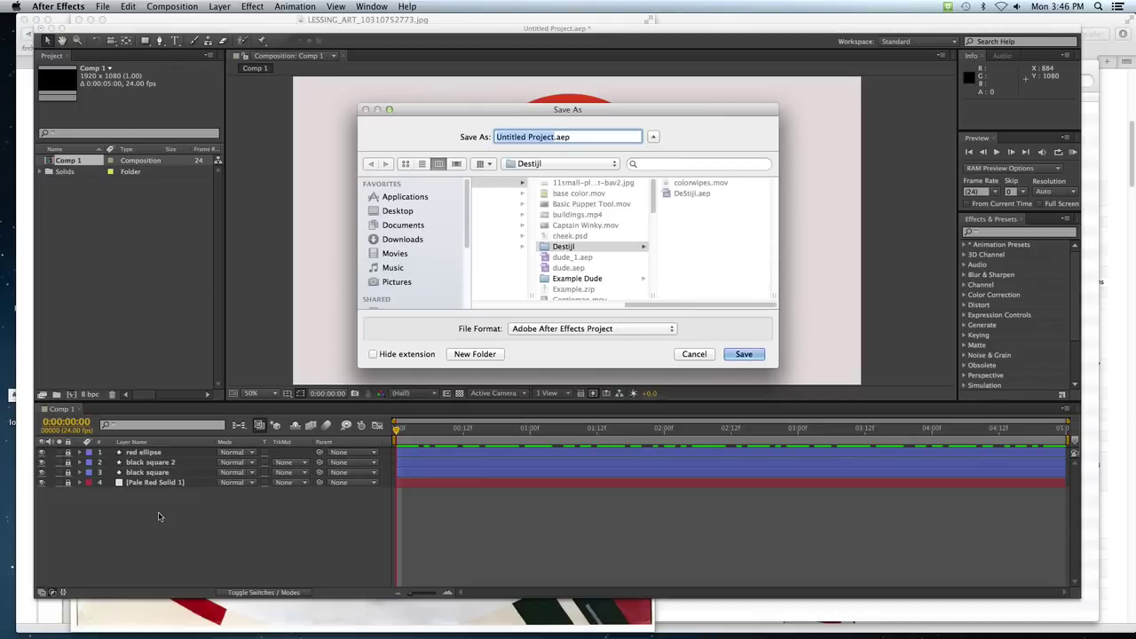
pyautogui.click(410, 218)
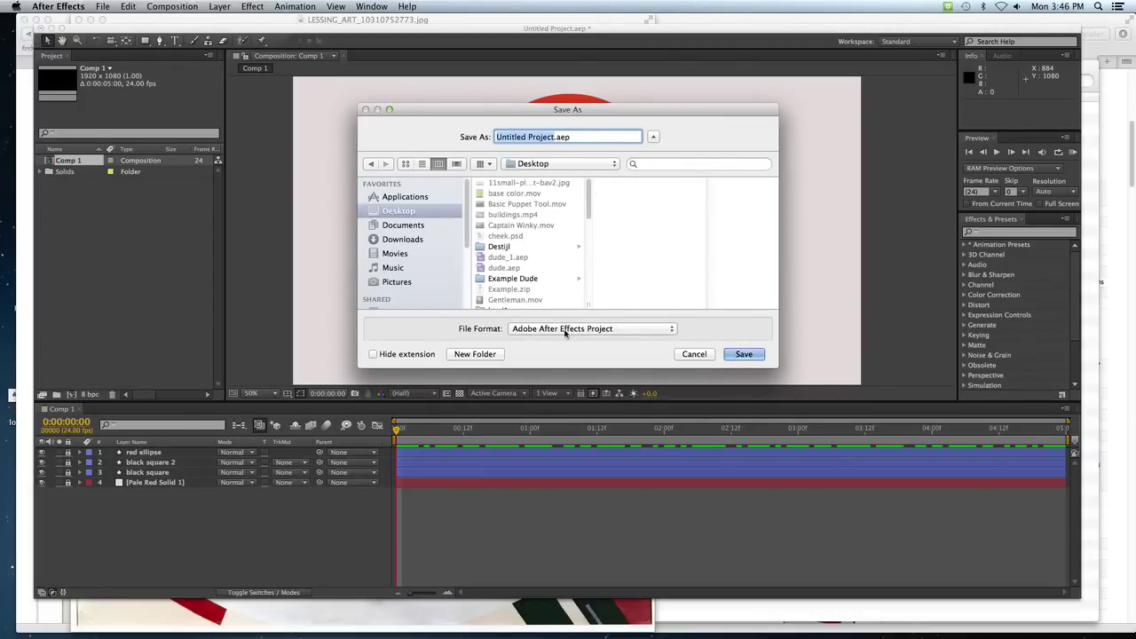
pyautogui.press('F4')
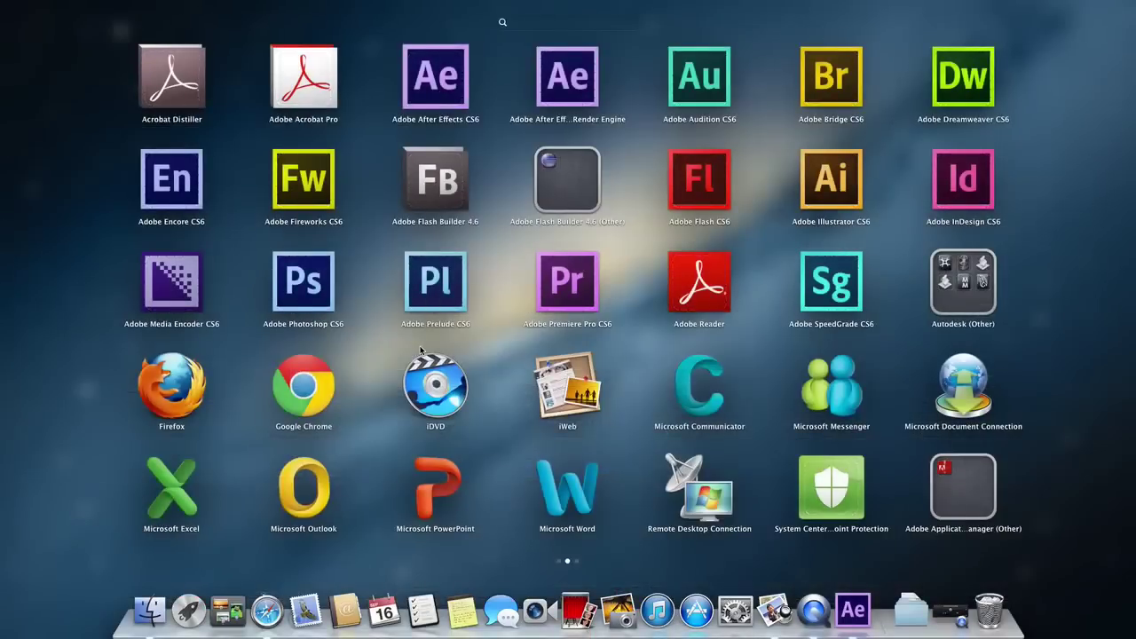
# - Create a desktop folder named with the user's surname plus '_animatedPainting', then return to Save As
pyautogui.press('F11')
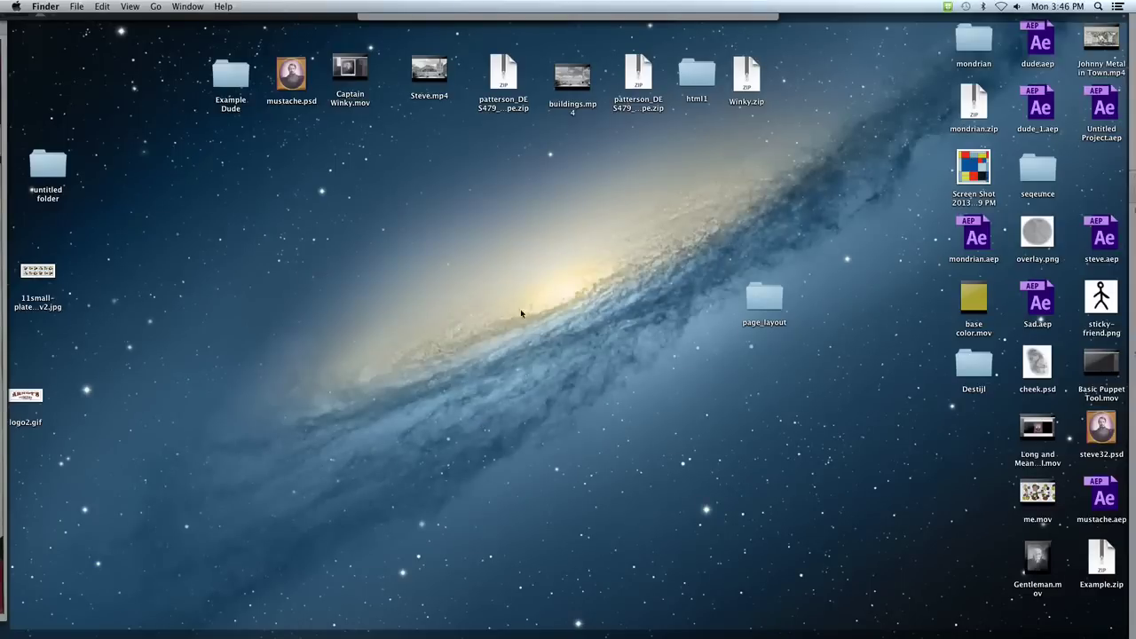
pyautogui.rightClick(533, 340)
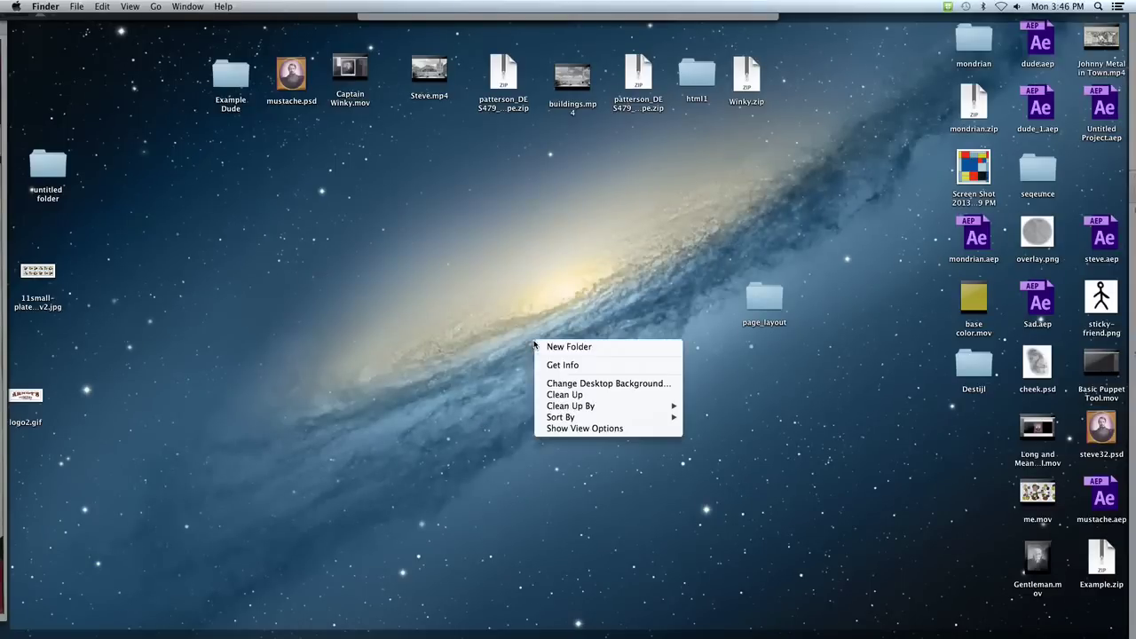
pyautogui.click(558, 347)
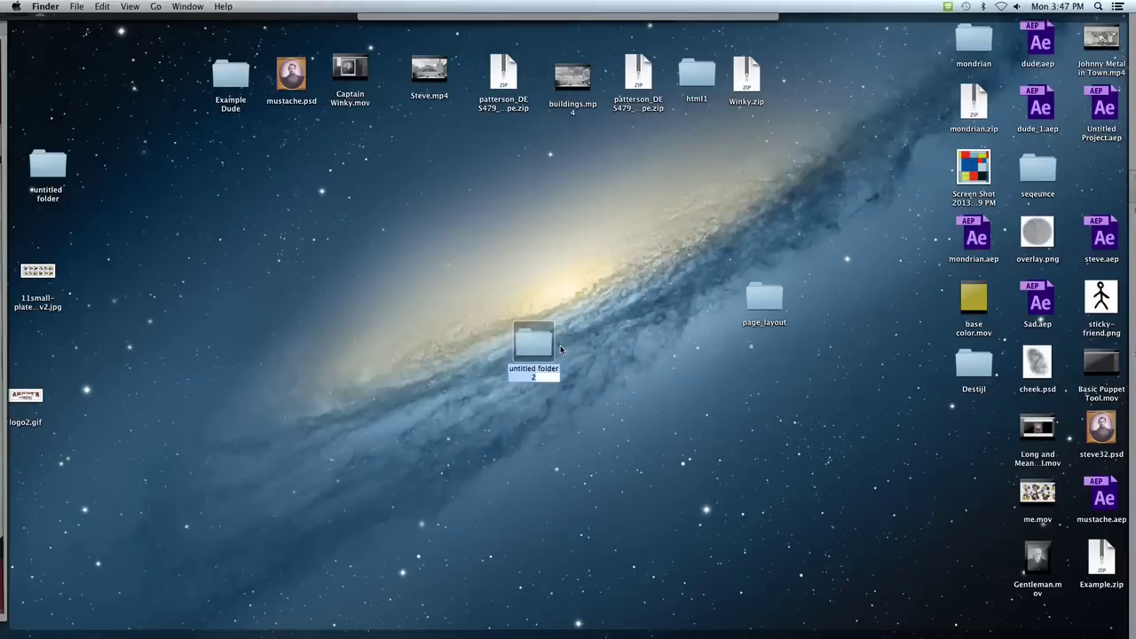
pyautogui.press('BackSpace')
pyautogui.write('patt')
pyautogui.write('erson_animated')
pyautogui.write('Paint')
pyautogui.write('ing')
pyautogui.press('Return')
pyautogui.press('Escape')
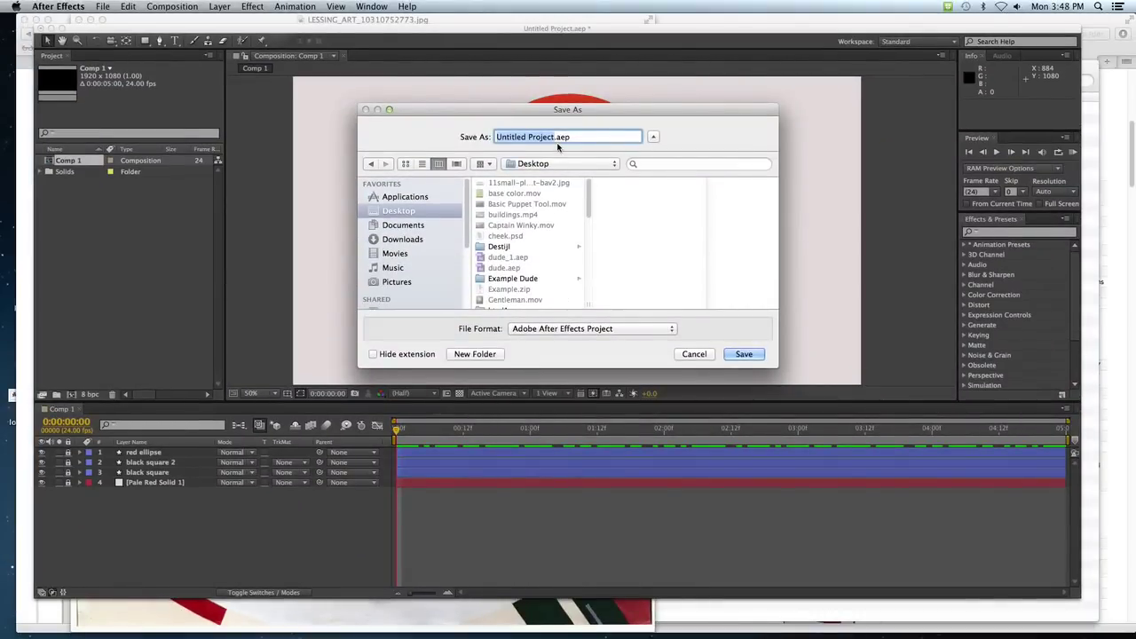
# - Save the project as version1.aep inside the new animatedPainting folder
pyautogui.write('versuion1')
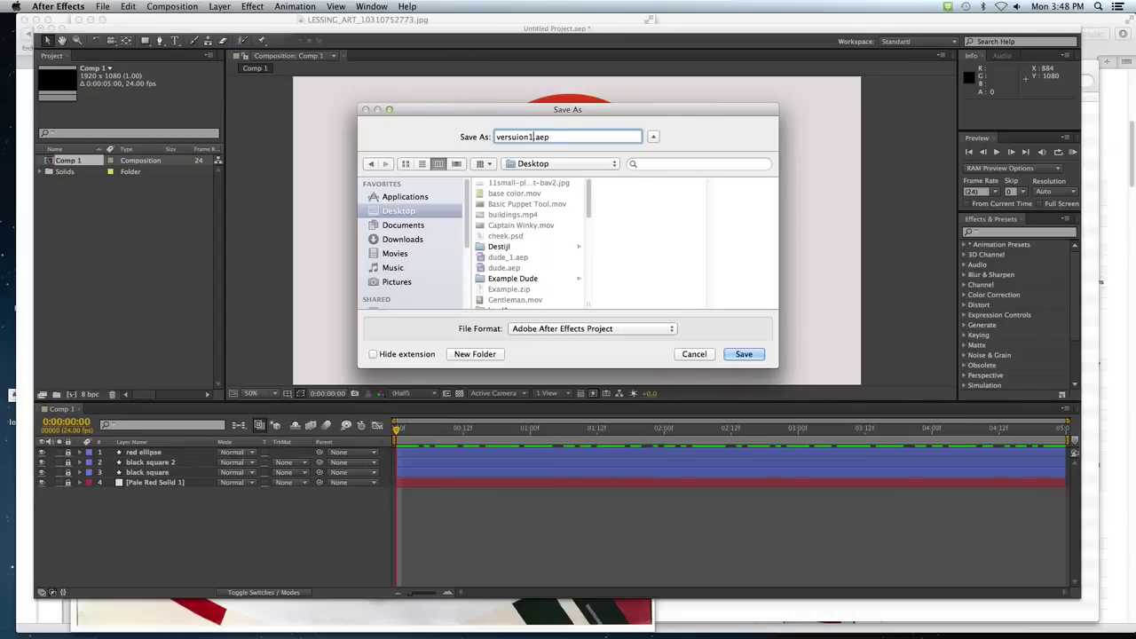
pyautogui.press('BackSpace')
pyautogui.press('BackSpace')
pyautogui.press('BackSpace')
pyautogui.press('BackSpace')
pyautogui.press('BackSpace')
pyautogui.write('ion')
pyautogui.write('1')
pyautogui.scroll(-5, 521, 265)
pyautogui.scroll(-4, 520, 264)
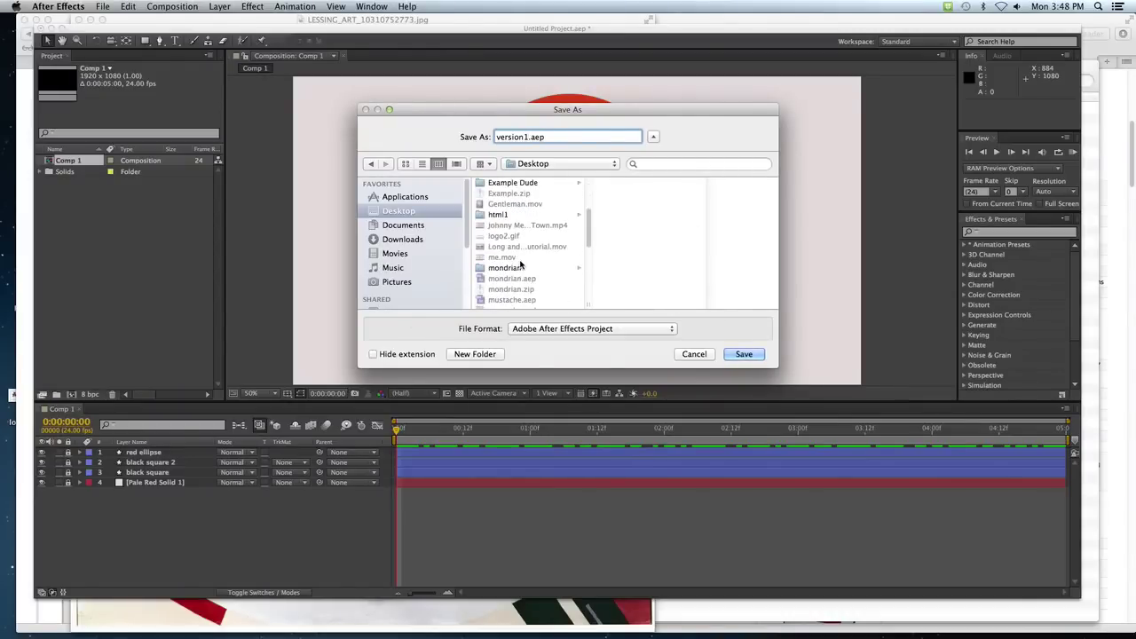
pyautogui.scroll(-3, 520, 265)
pyautogui.scroll(-3, 524, 257)
pyautogui.scroll(-3, 533, 240)
pyautogui.scroll(-3, 539, 229)
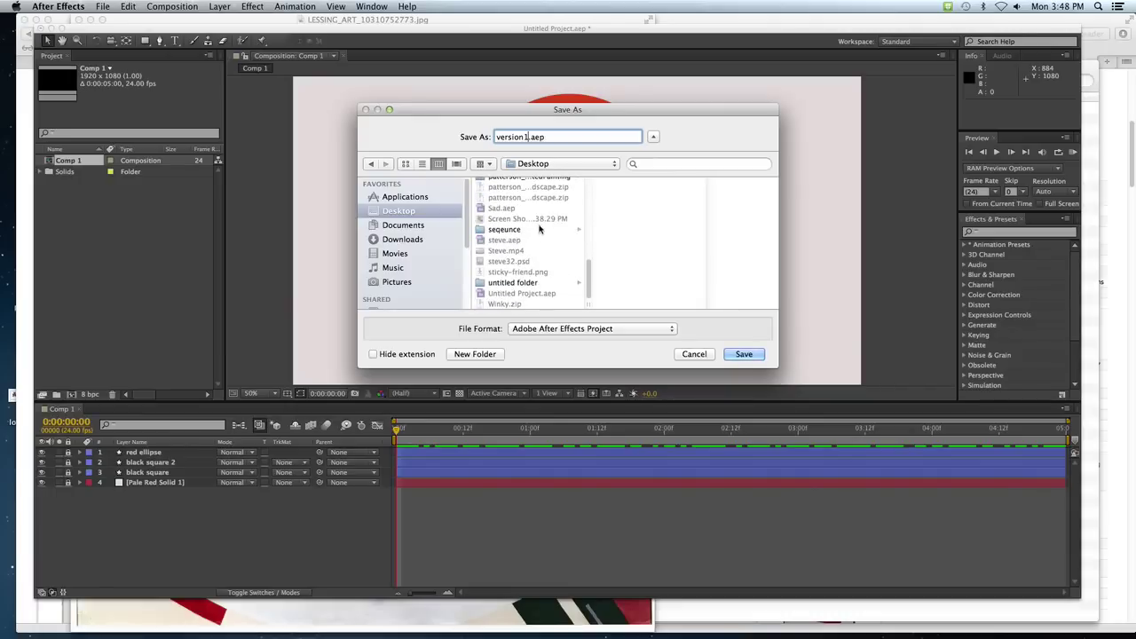
pyautogui.scroll(4, 539, 231)
pyautogui.click(539, 222)
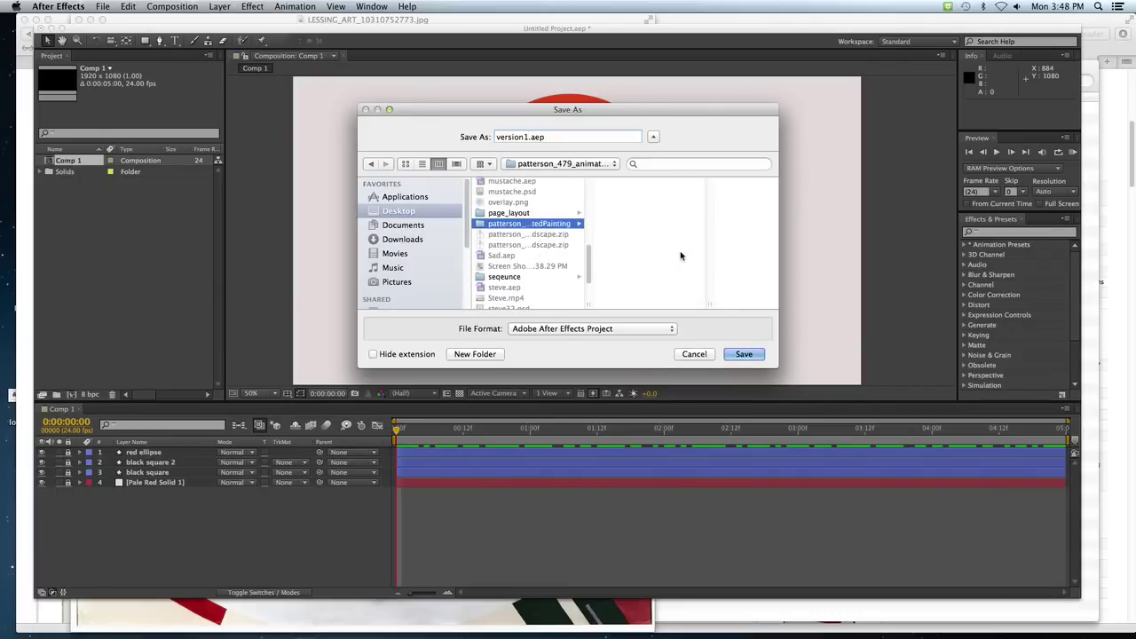
pyautogui.click(744, 353)
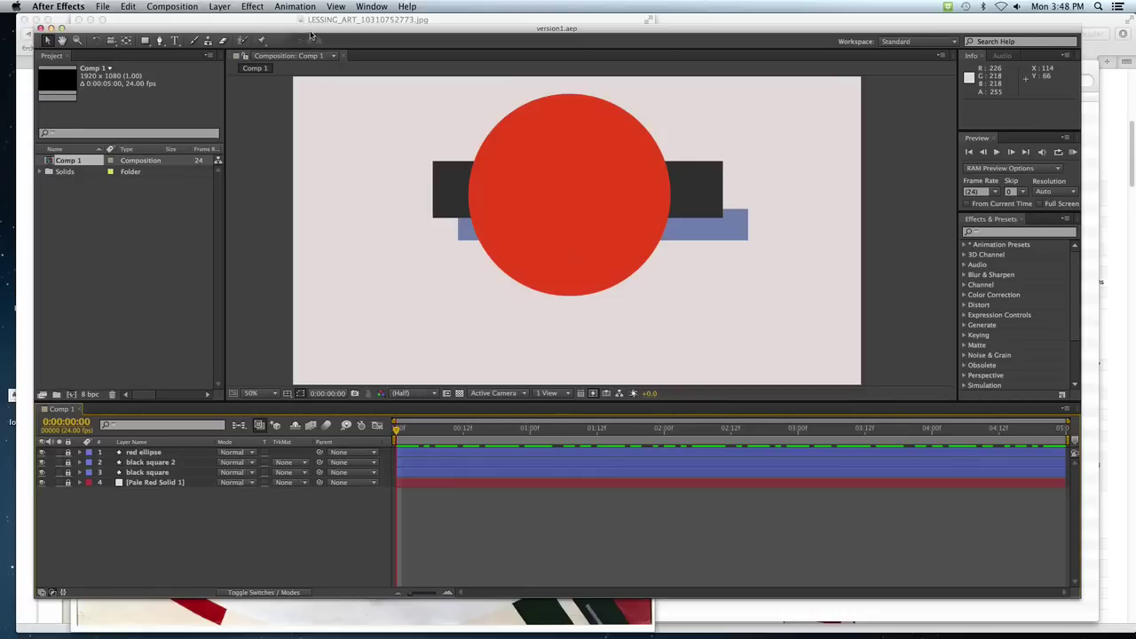
pyautogui.moveTo(312, 32); pyautogui.dragTo(306, 25)
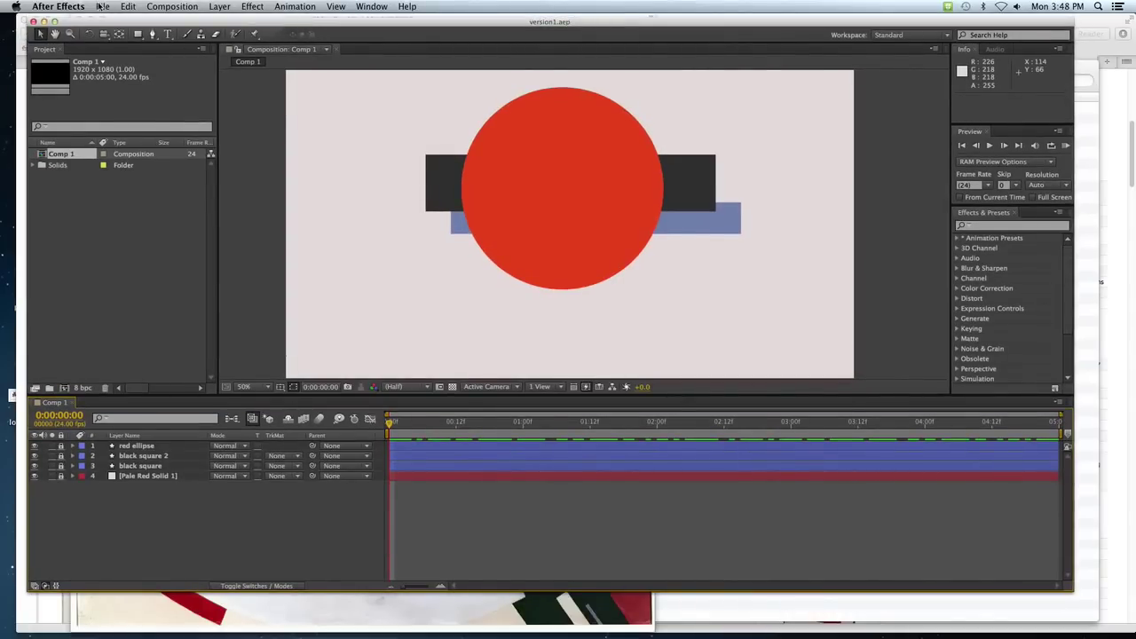
# - Browse the File menu for saving options, then refocus the Project panel
pyautogui.click(102, 7)
pyautogui.click(100, 7)
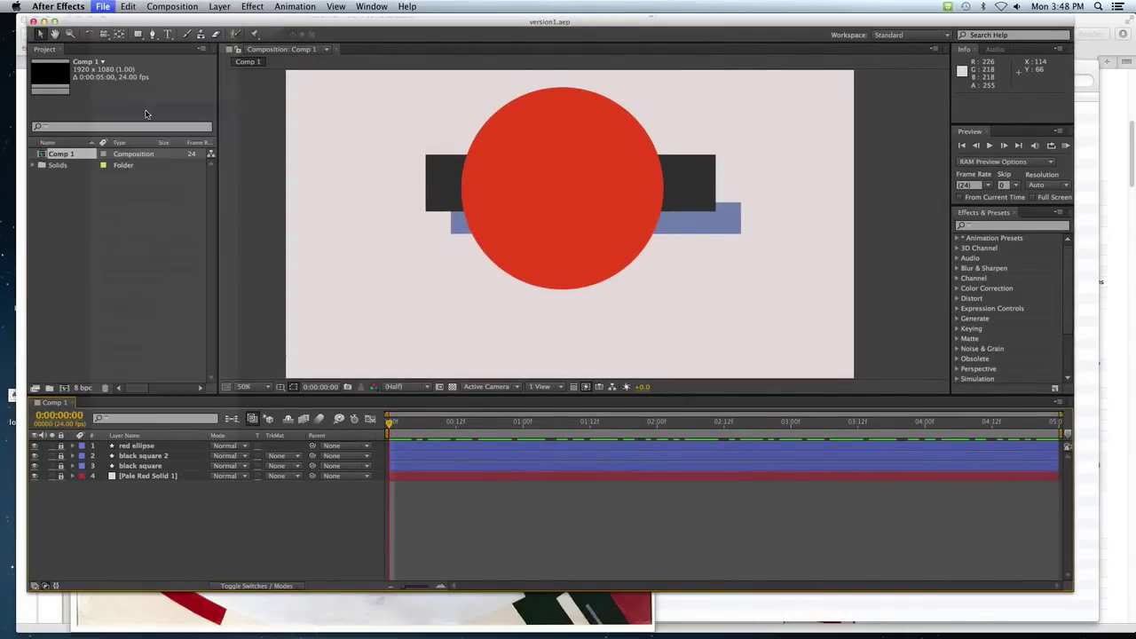
pyautogui.click(102, 6)
pyautogui.moveTo(133, 107)
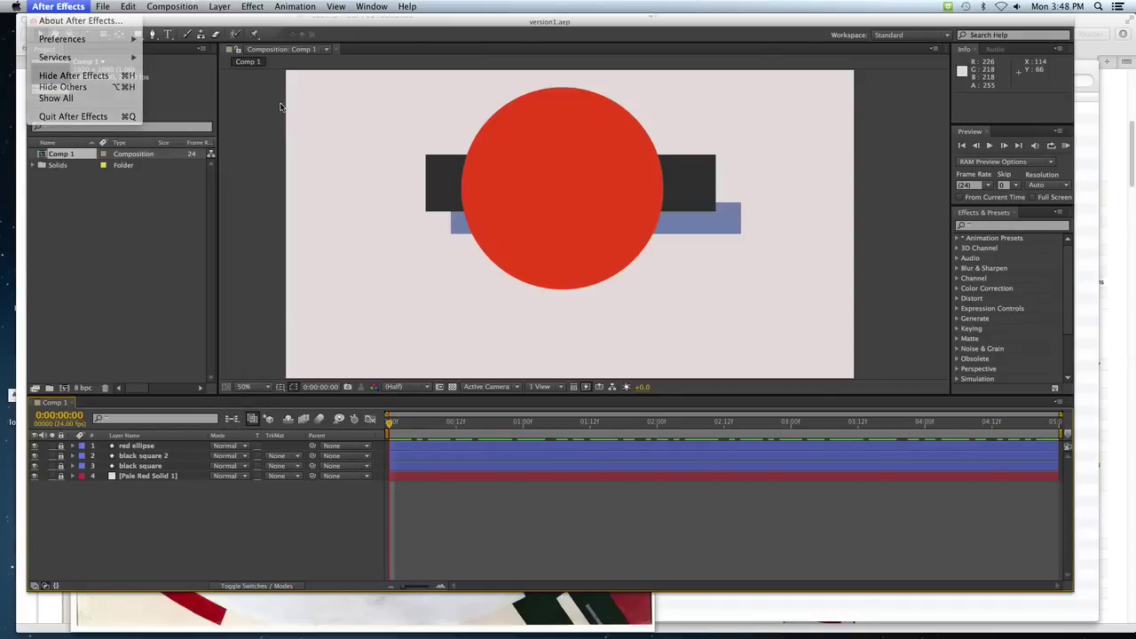
pyautogui.click(192, 103)
pyautogui.click(187, 121)
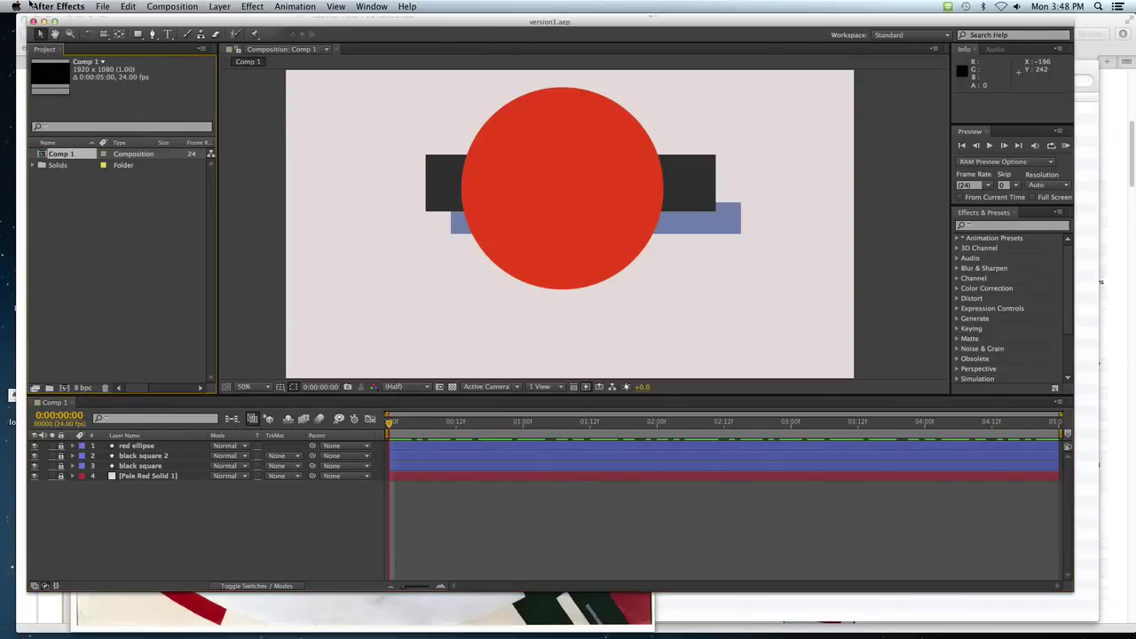
# - Save the project under the new name version1a.aep via File > Save As
pyautogui.click(105, 7)
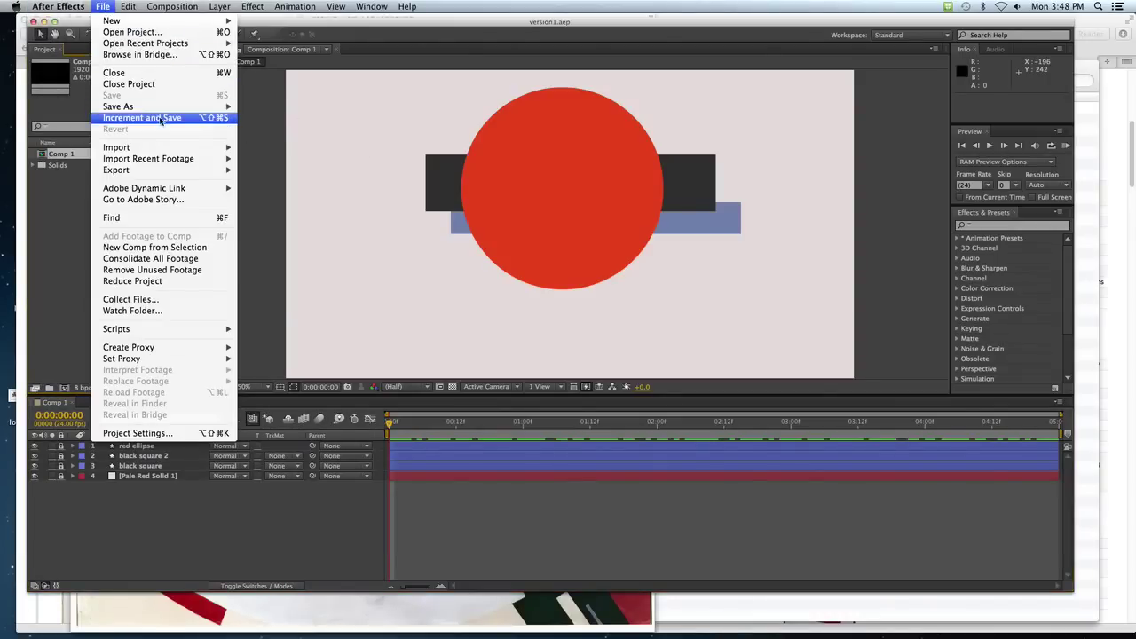
pyautogui.moveTo(168, 110)
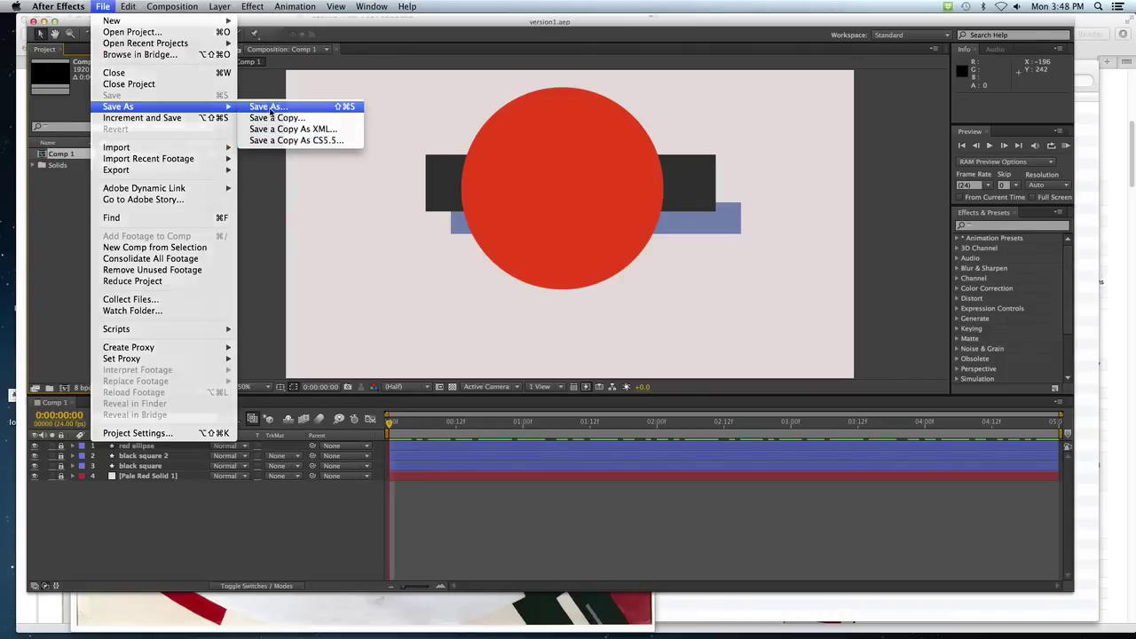
pyautogui.click(271, 106)
pyautogui.press('Right')
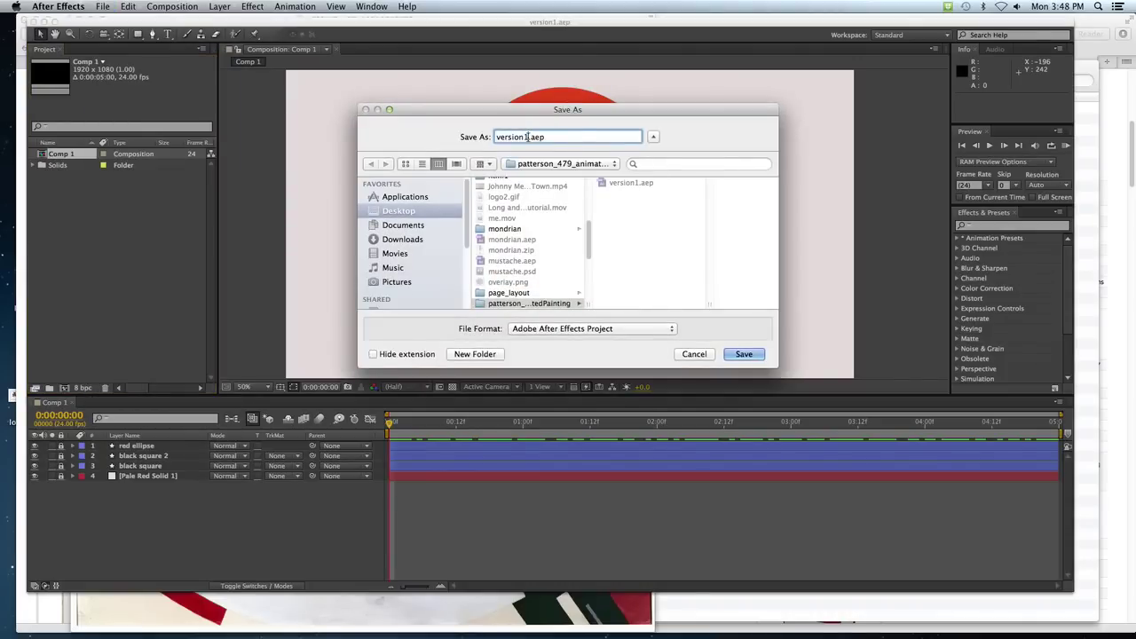
pyautogui.write('a')
pyautogui.click(743, 355)
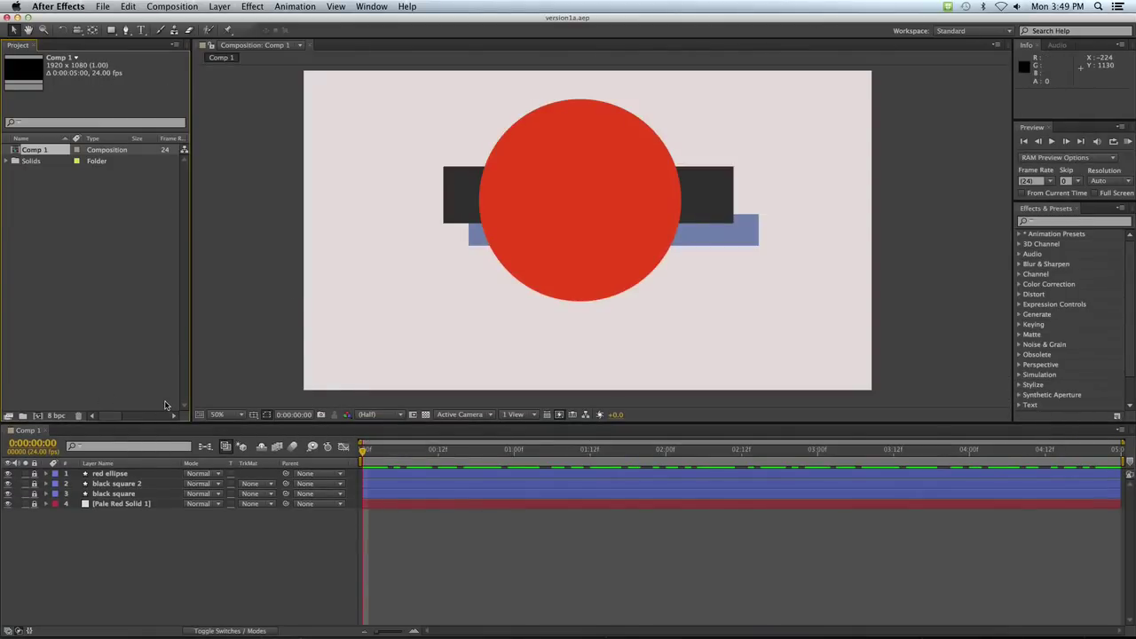
pyautogui.press('super+Tab')
pyautogui.press('super+Tab')
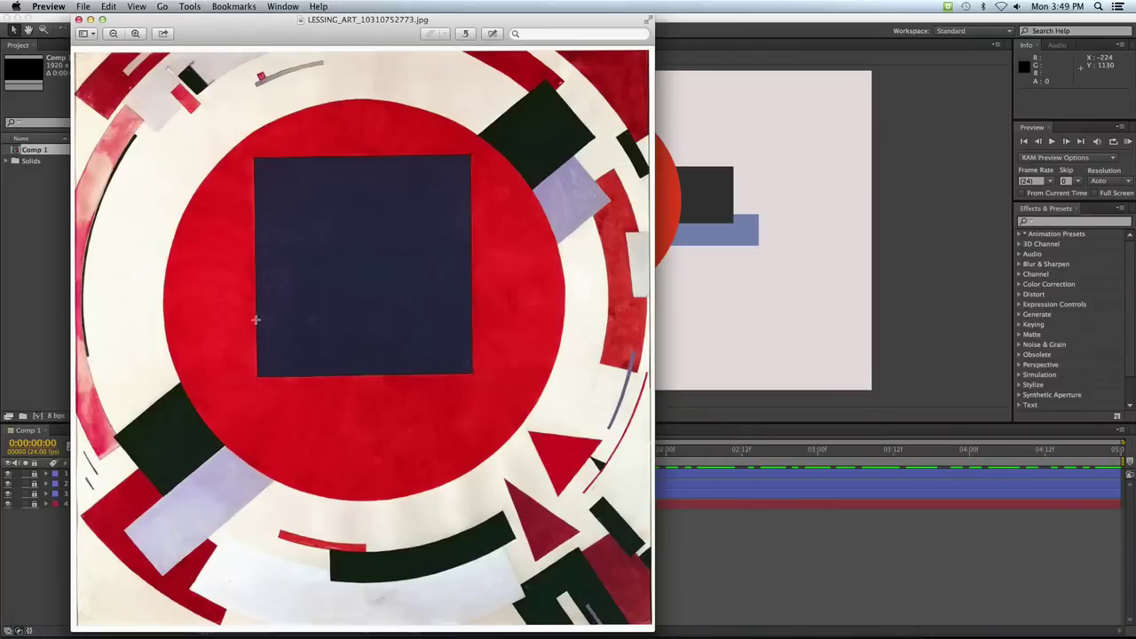
pyautogui.press('super+Tab')
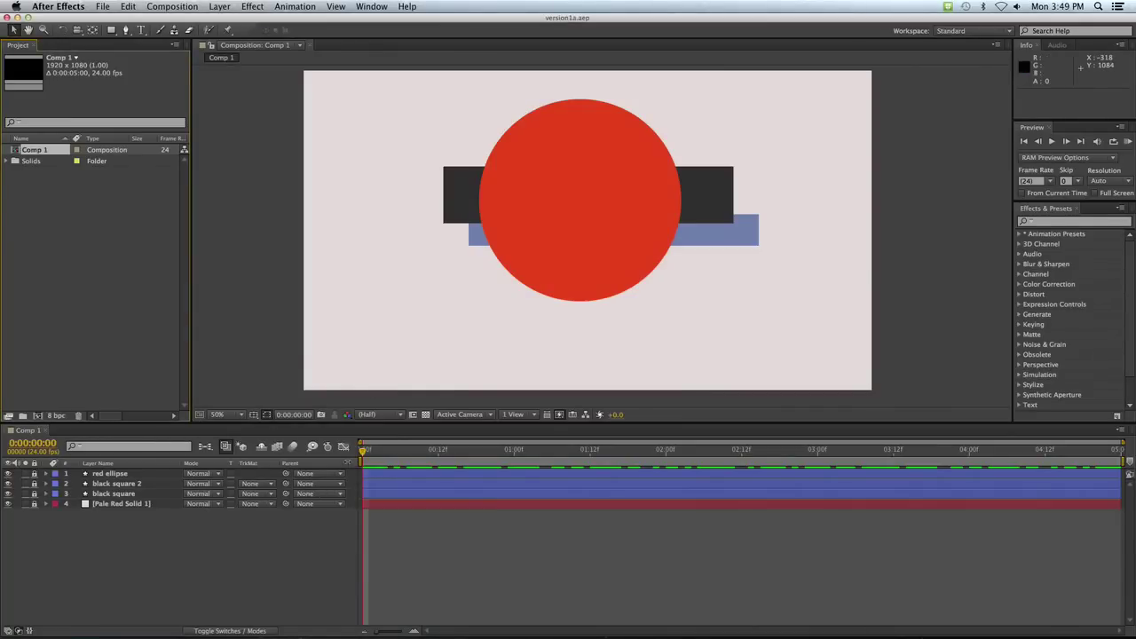
# - Select the Rectangle tool and set its fill colour to dark grey
pyautogui.moveTo(362, 451); pyautogui.dragTo(363, 451)
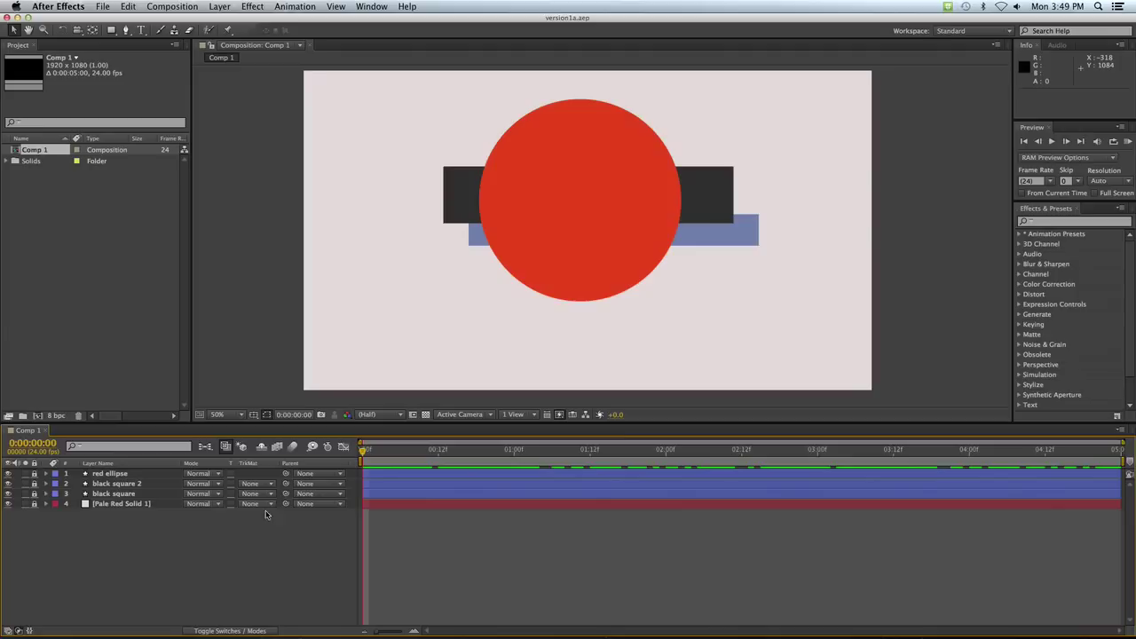
pyautogui.click(111, 31)
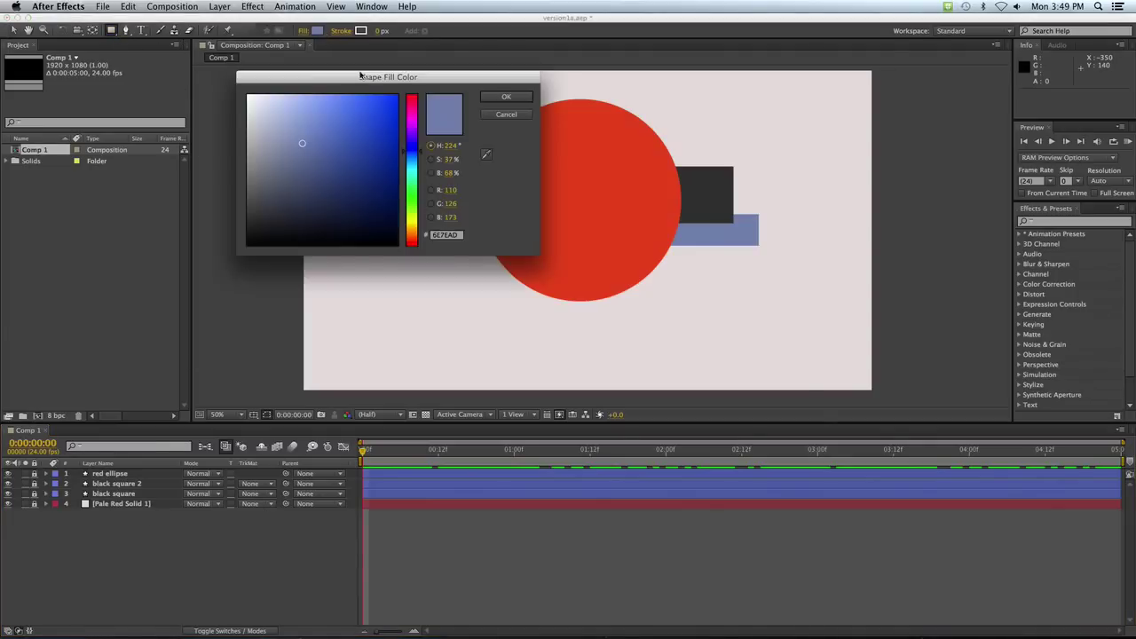
pyautogui.click(317, 31)
pyautogui.moveTo(325, 163); pyautogui.dragTo(238, 210)
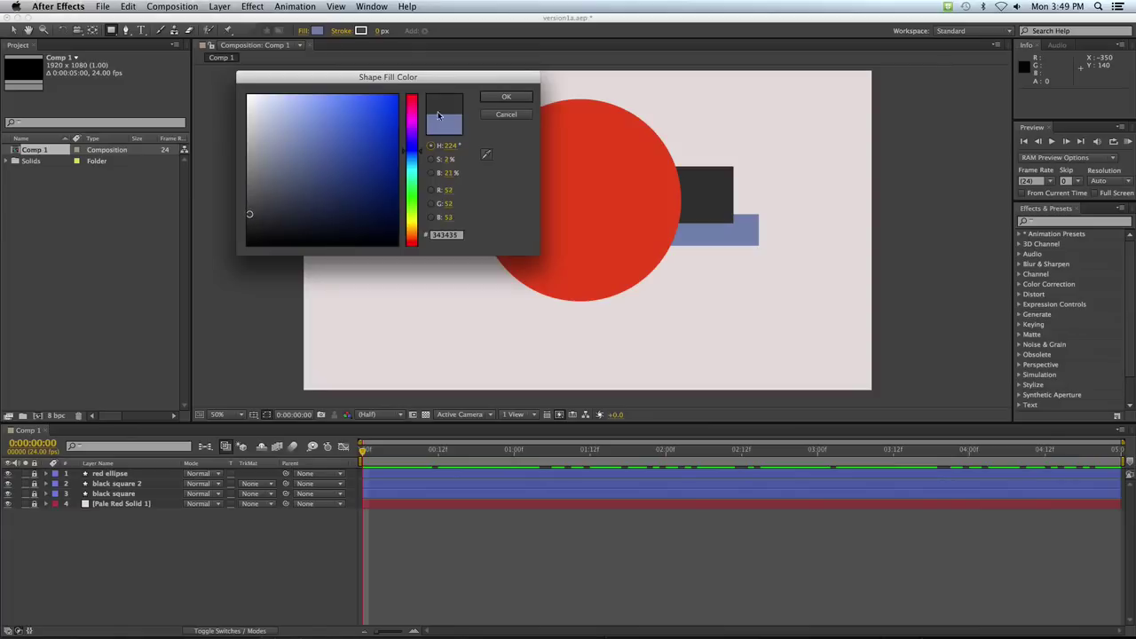
pyautogui.click(484, 96)
# - Draw a dark grey rectangle over the red circle's centre and reveal its Contents
pyautogui.moveTo(518, 144); pyautogui.dragTo(646, 243)
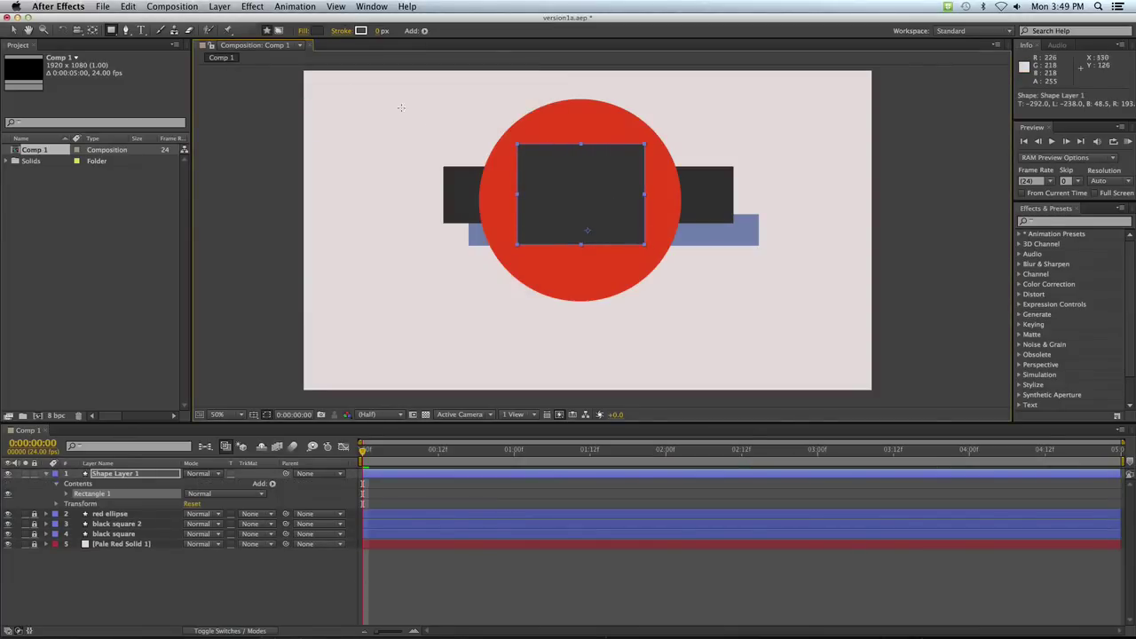
pyautogui.click(14, 30)
pyautogui.moveTo(544, 168); pyautogui.dragTo(544, 159)
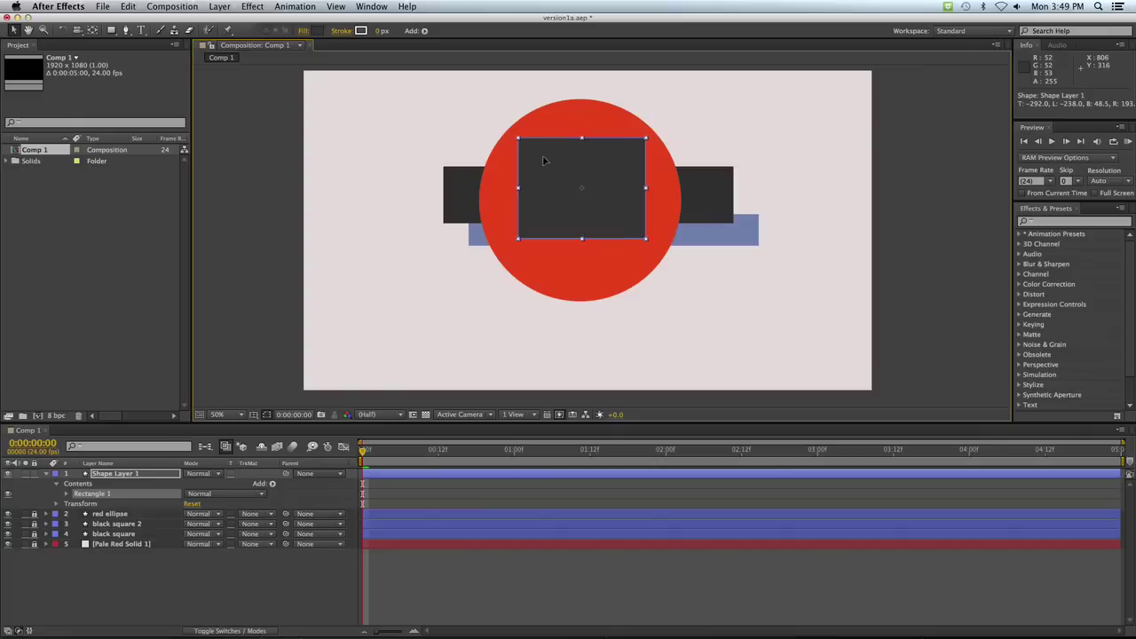
pyautogui.click(66, 493)
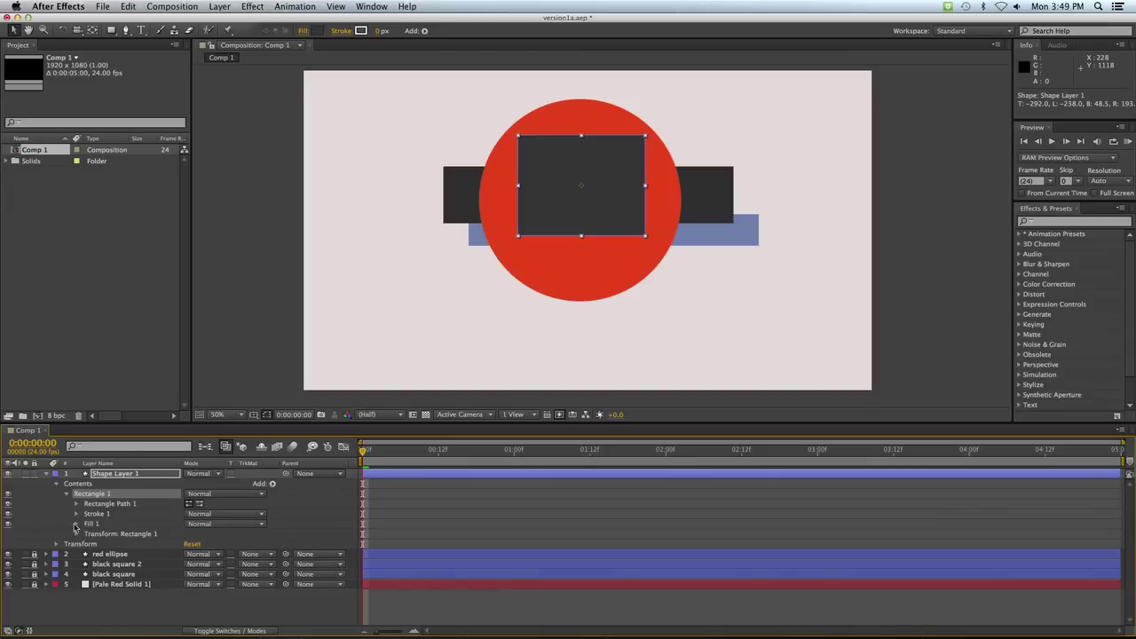
# - Keyframe Rectangle 1's Rotation from 0° at the start to -1 turn at 0:00:02:07
pyautogui.click(77, 534)
pyautogui.scroll(-1, 108, 539)
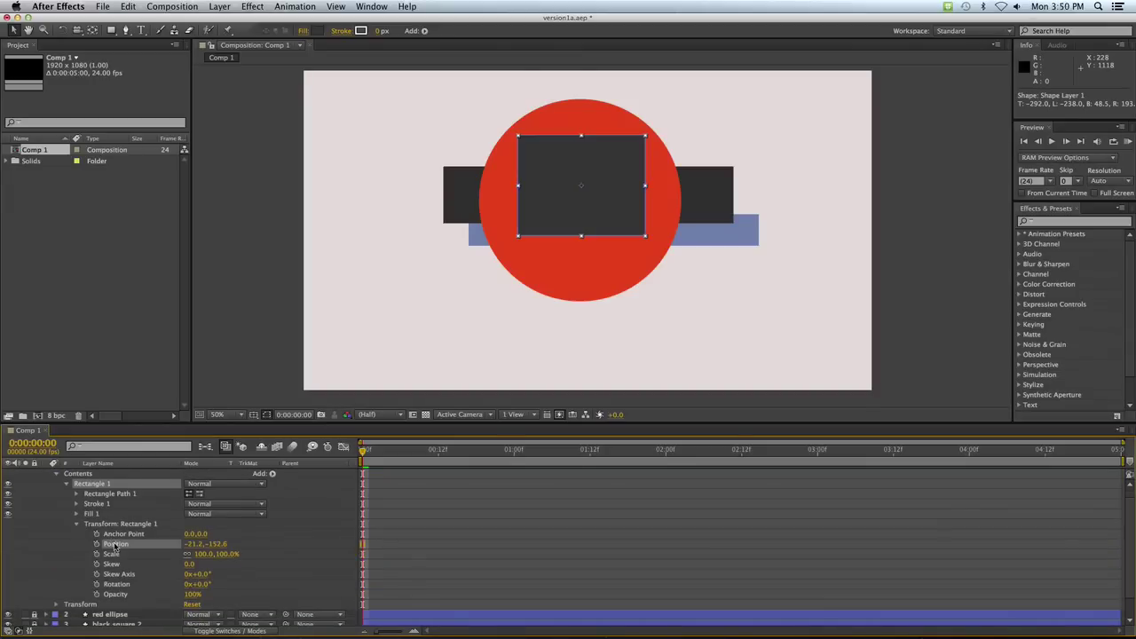
pyautogui.click(97, 585)
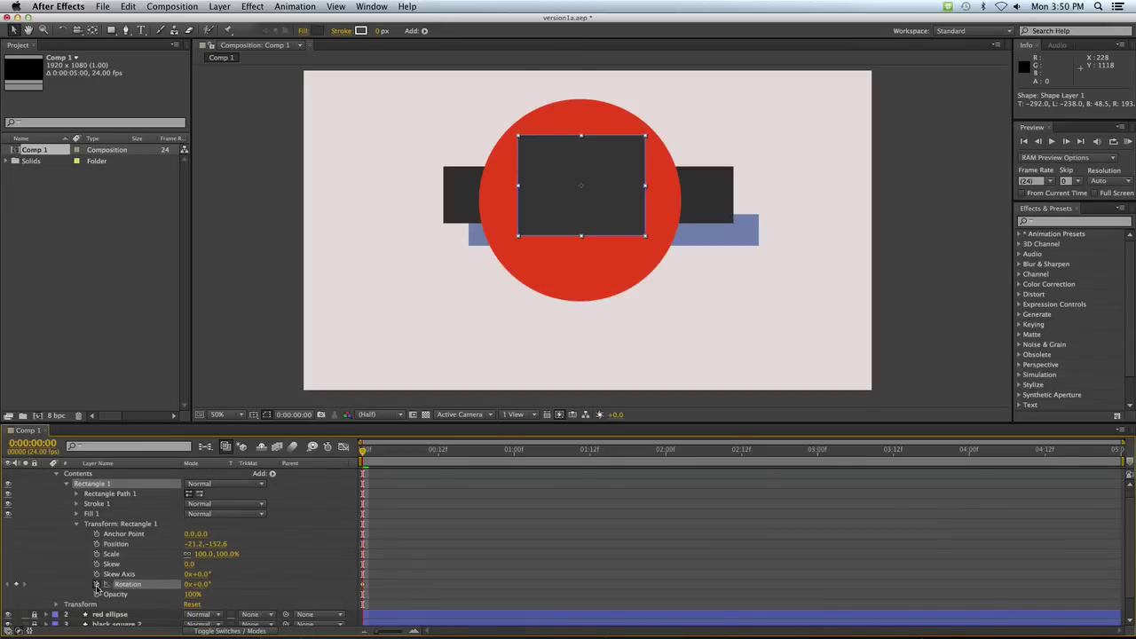
pyautogui.moveTo(363, 452); pyautogui.dragTo(710, 452)
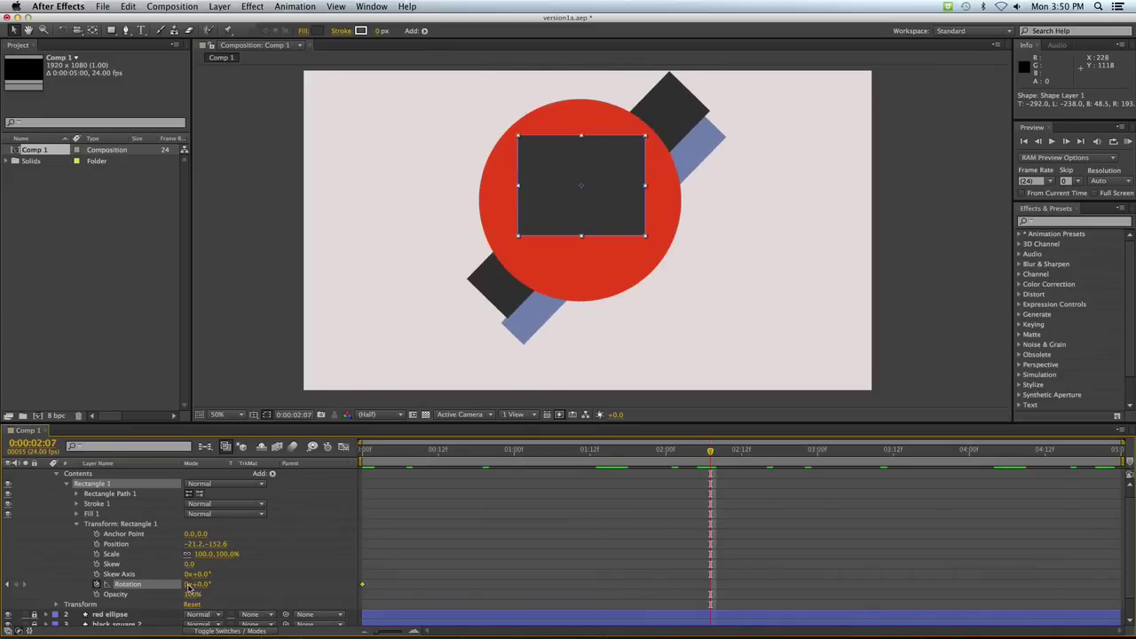
pyautogui.moveTo(188, 584); pyautogui.dragTo(184, 584)
pyautogui.click(188, 584)
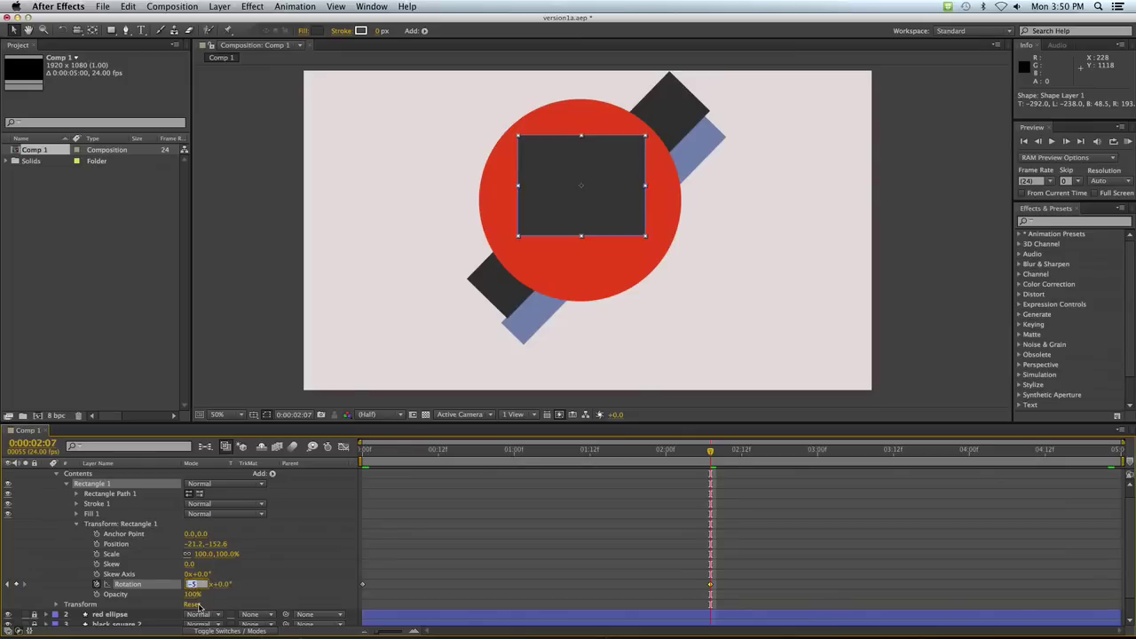
pyautogui.write('-1')
pyautogui.press('Return')
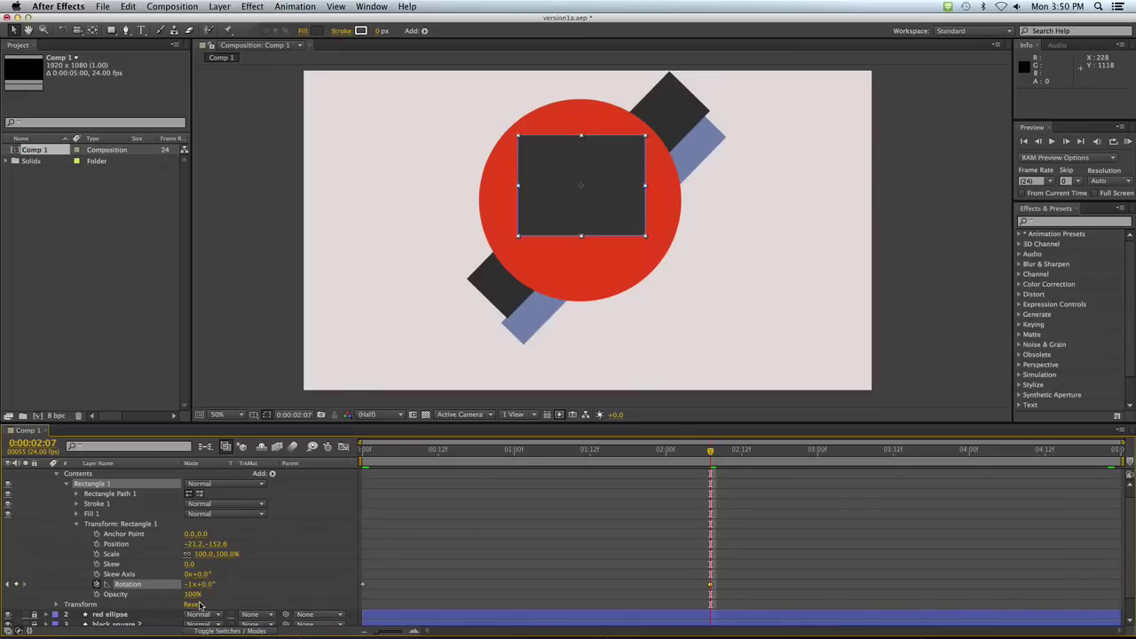
pyautogui.click(139, 589)
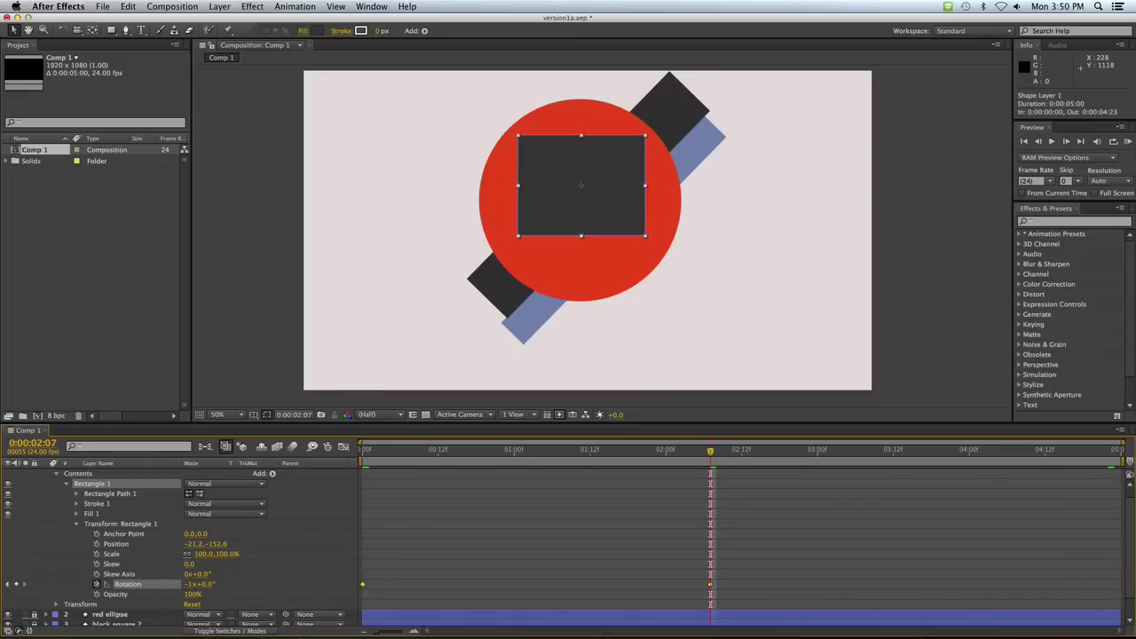
# - Add a loopOut("Cycle") expression to the rectangle's Rotation and scrub to preview the loop
pyautogui.click(252, 6)
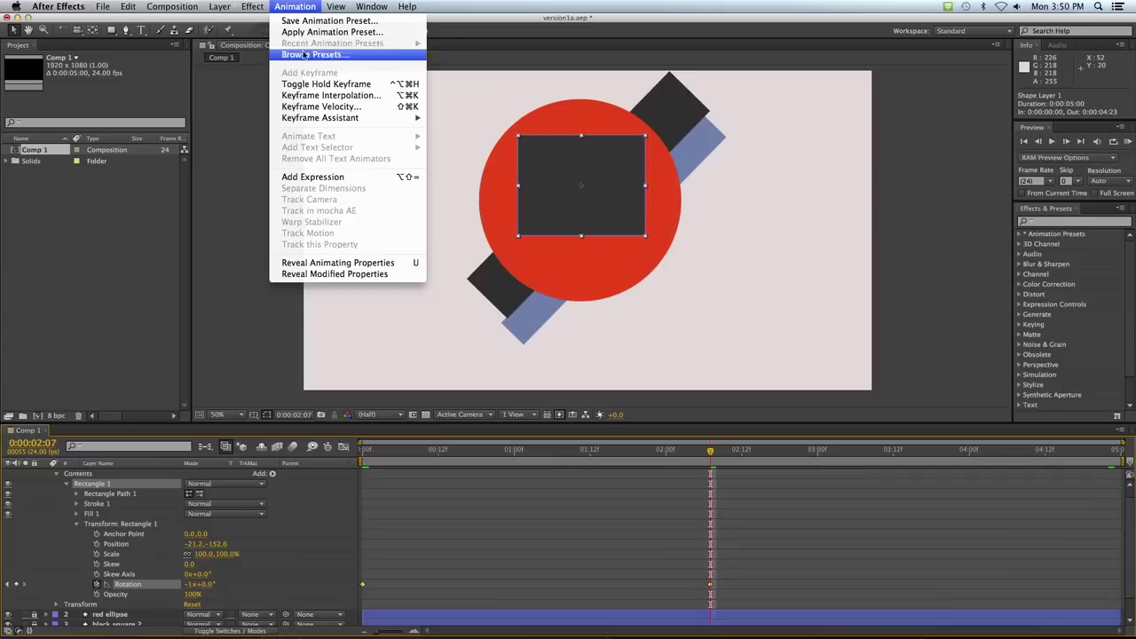
pyautogui.click(354, 181)
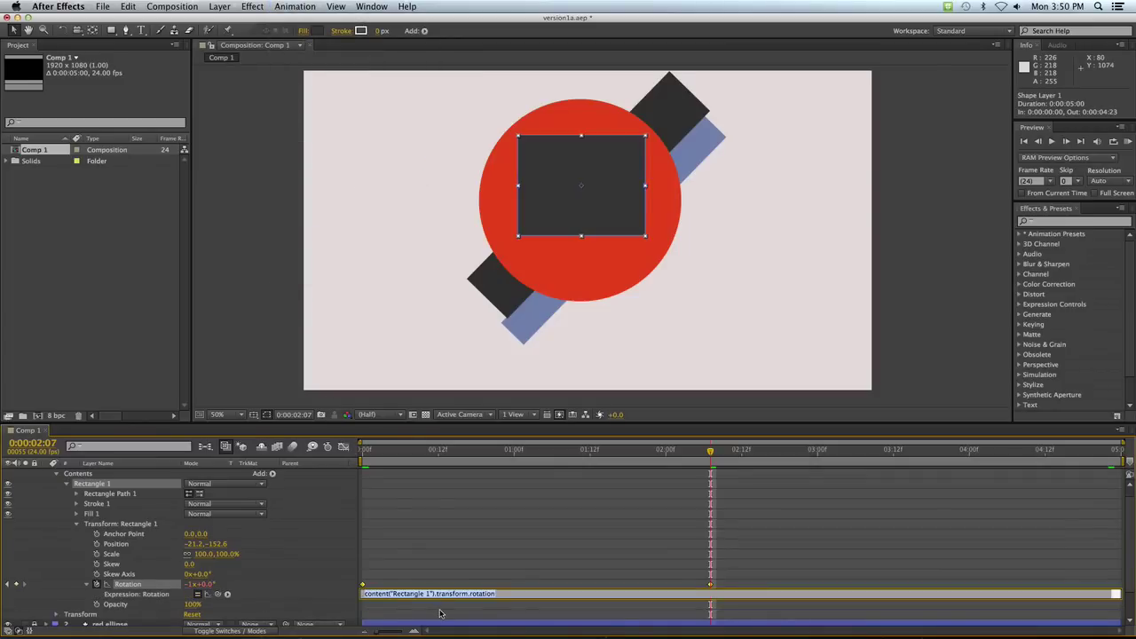
pyautogui.write('loopOut("Cycle')
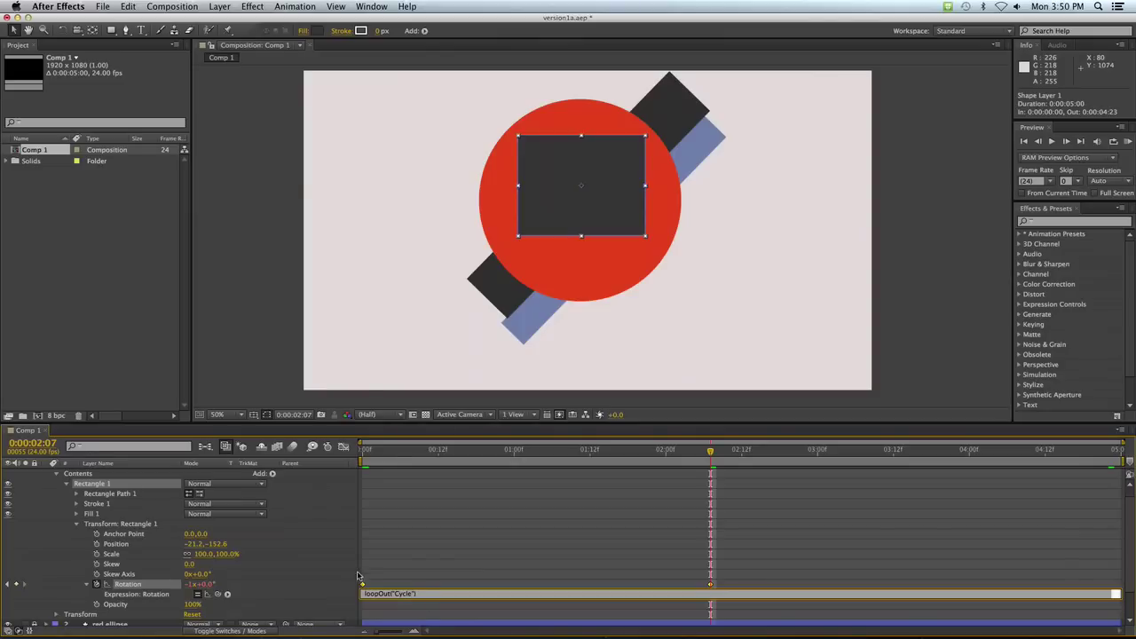
pyautogui.click(377, 593)
pyautogui.rightClick(427, 594)
pyautogui.moveTo(427, 597)
pyautogui.click(255, 600)
pyautogui.click(248, 584)
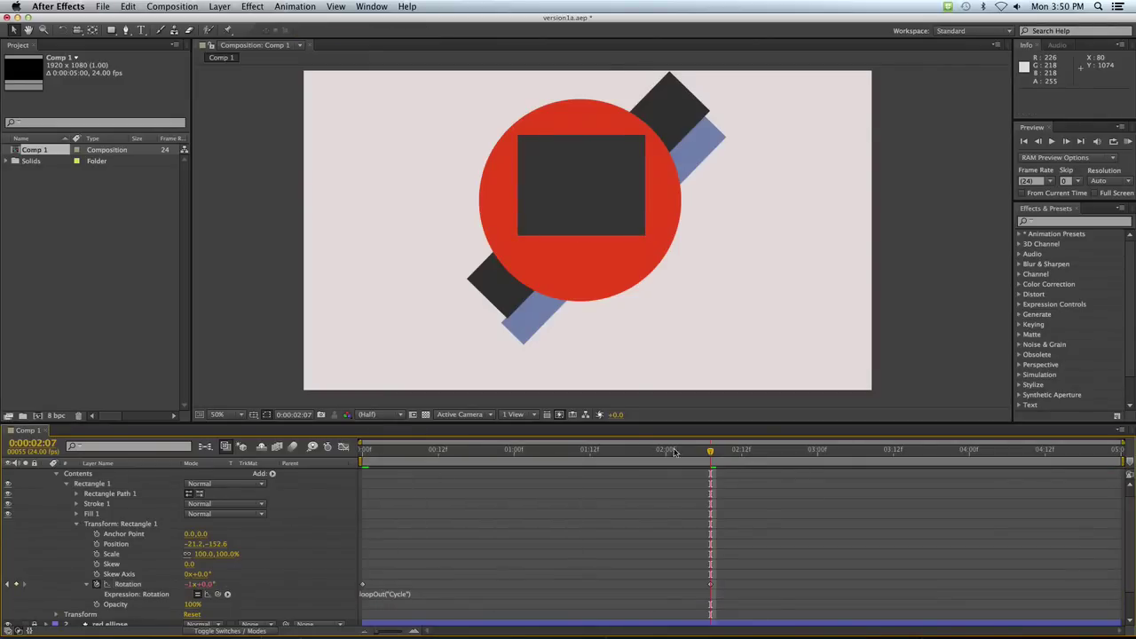
pyautogui.moveTo(391, 451)
pyautogui.mouseDown()
pyautogui.moveTo(648, 475)
pyautogui.moveTo(998, 481)
pyautogui.moveTo(361, 468)
pyautogui.mouseUp()
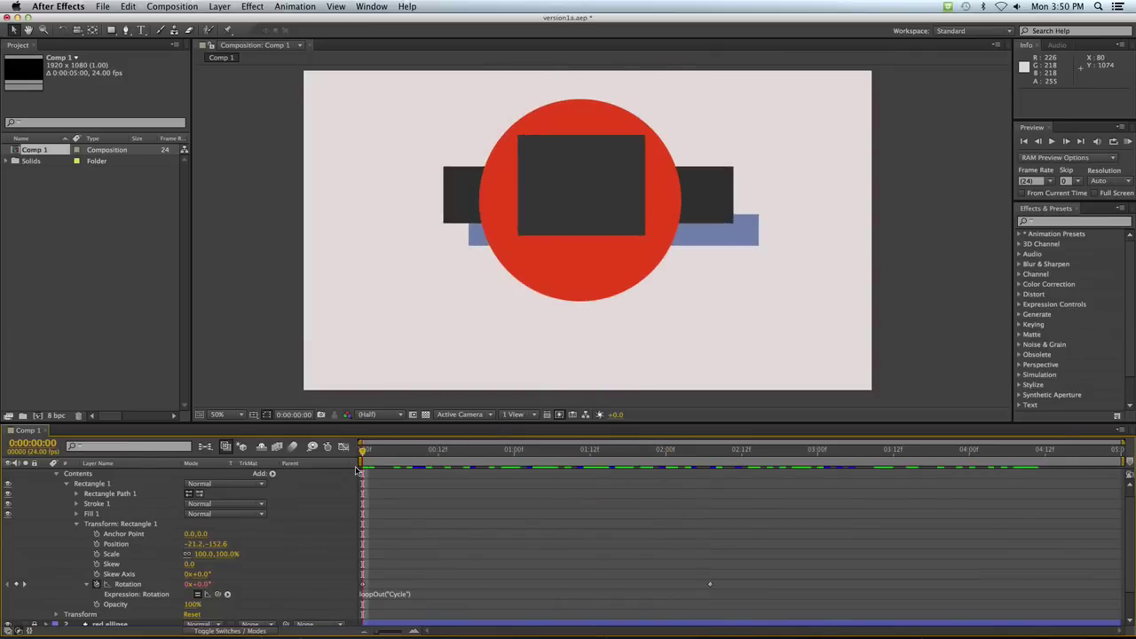
pyautogui.press('super+s')
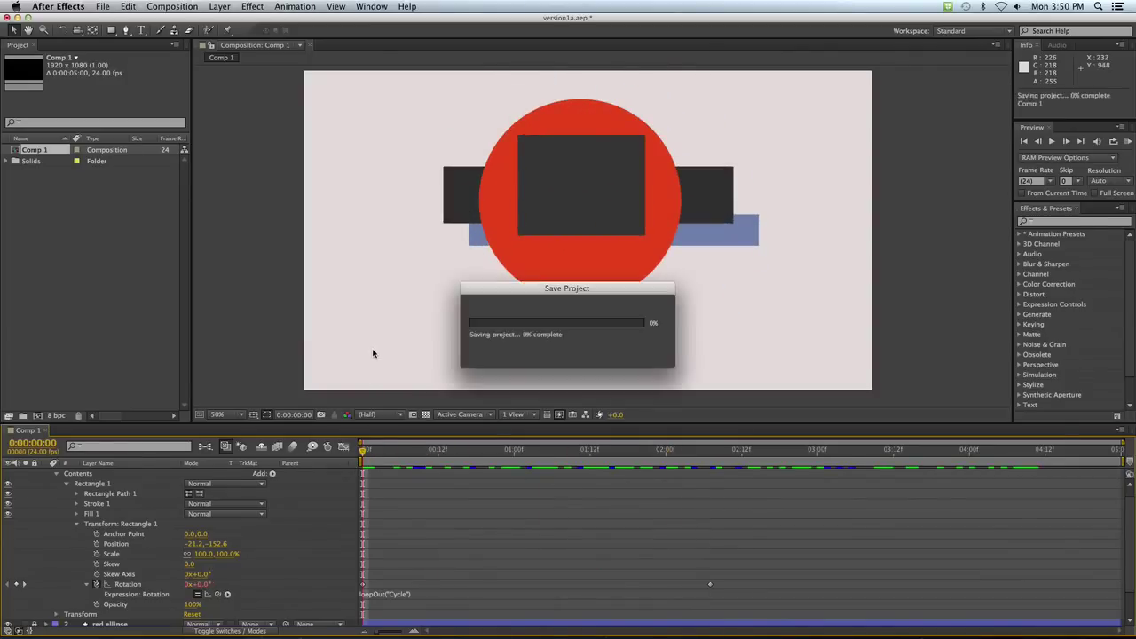
pyautogui.press('super+Tab')
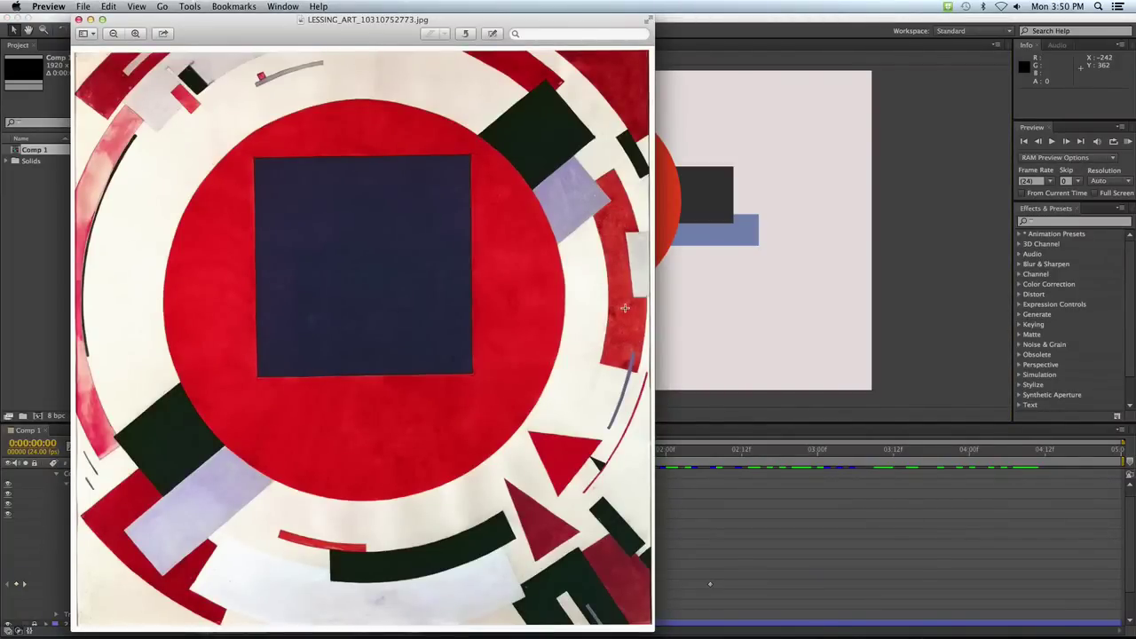
pyautogui.press('super+Tab')
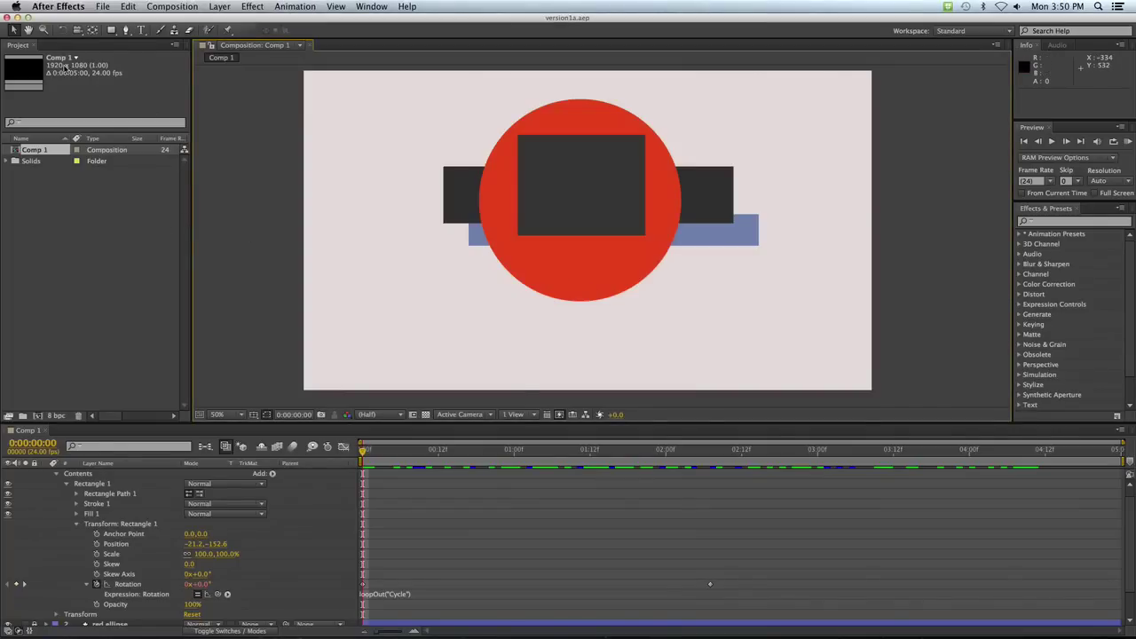
# - Choose the Pen tool and set its fill colour to orange-red #D84D03
pyautogui.click(125, 29)
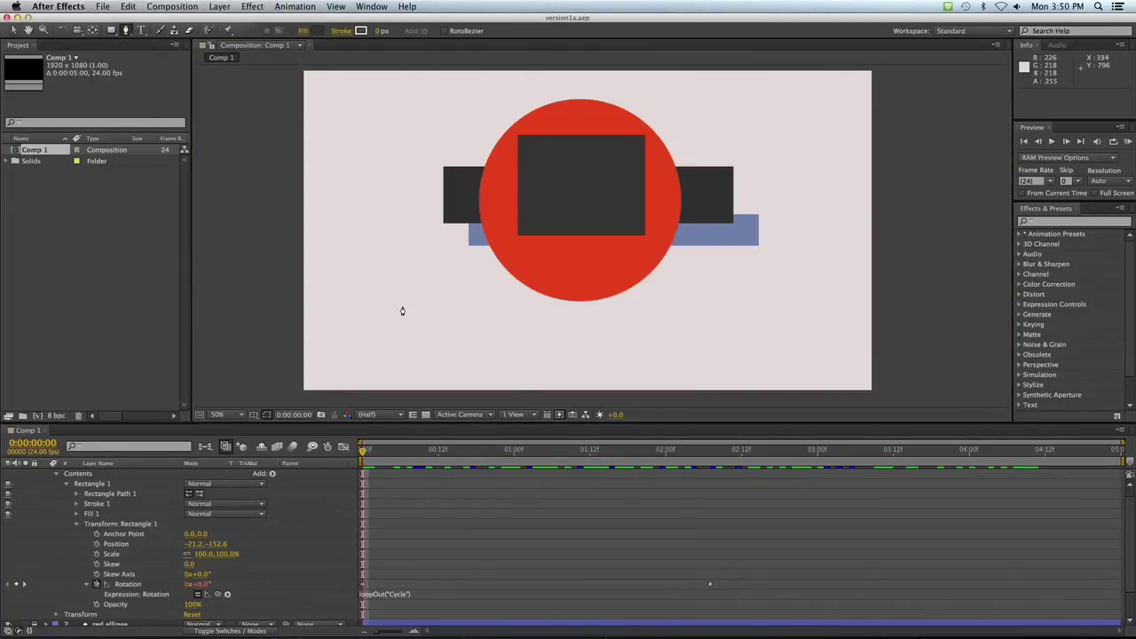
pyautogui.click(320, 32)
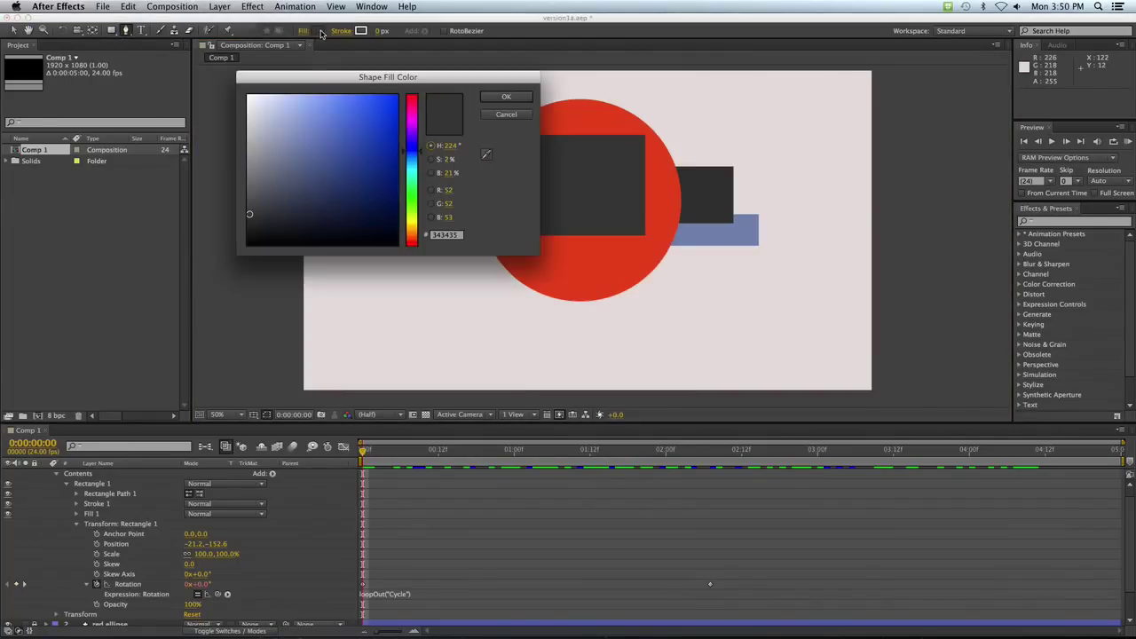
pyautogui.click(397, 132)
pyautogui.click(412, 114)
pyautogui.click(414, 167)
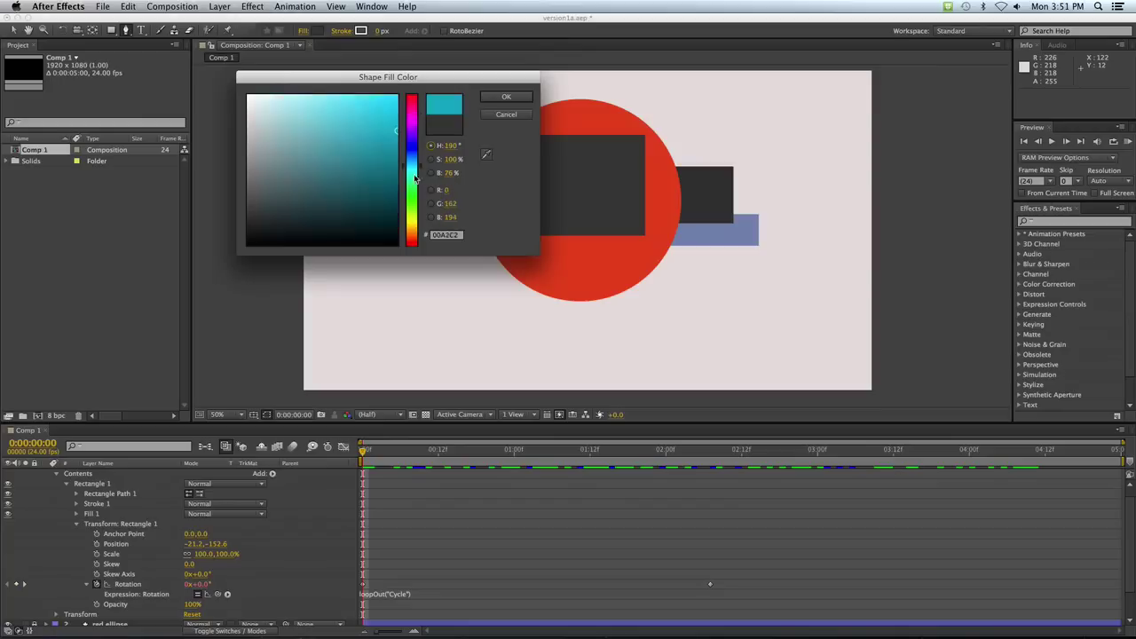
pyautogui.moveTo(414, 179); pyautogui.dragTo(414, 238)
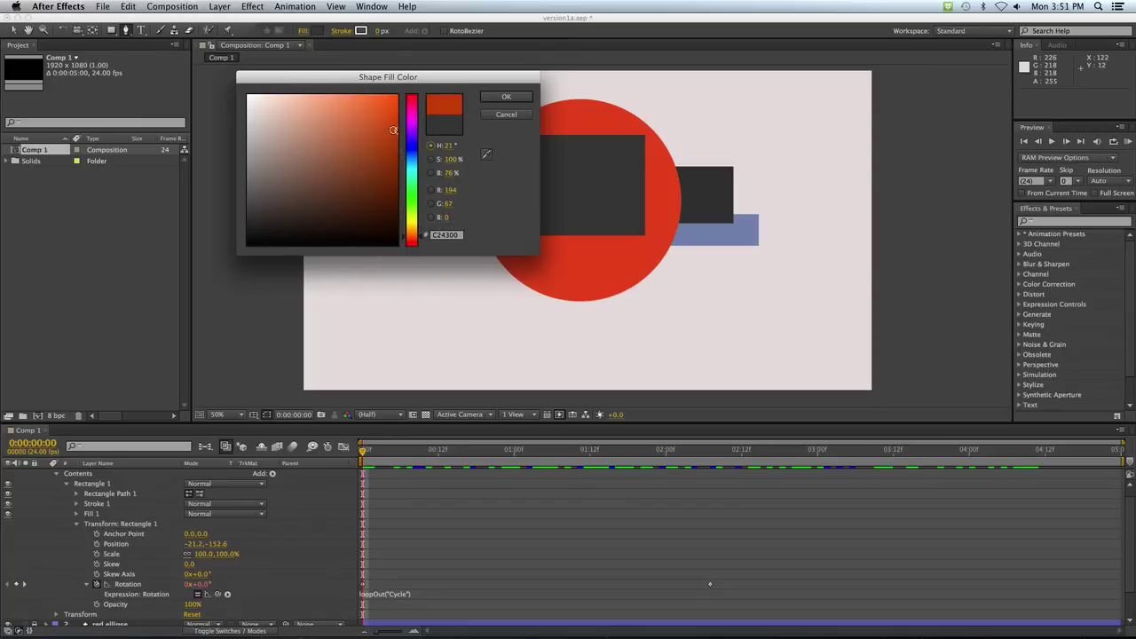
pyautogui.moveTo(393, 131); pyautogui.dragTo(396, 117)
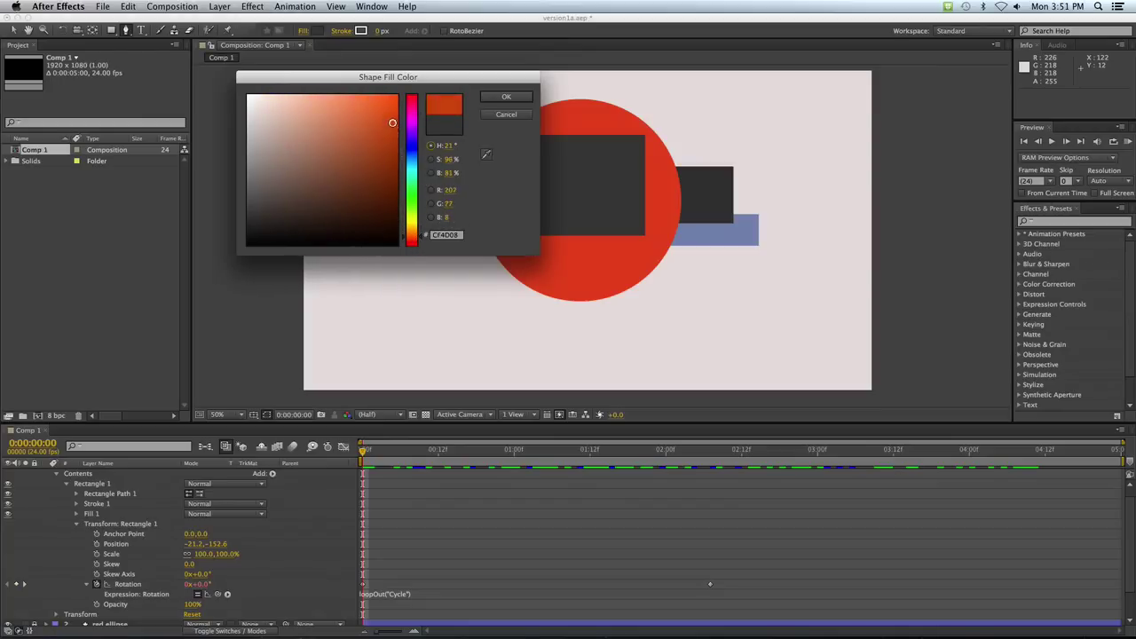
pyautogui.click(508, 97)
# - Draw a closed orange bar outline to the lower left of the red circle
pyautogui.click(370, 258)
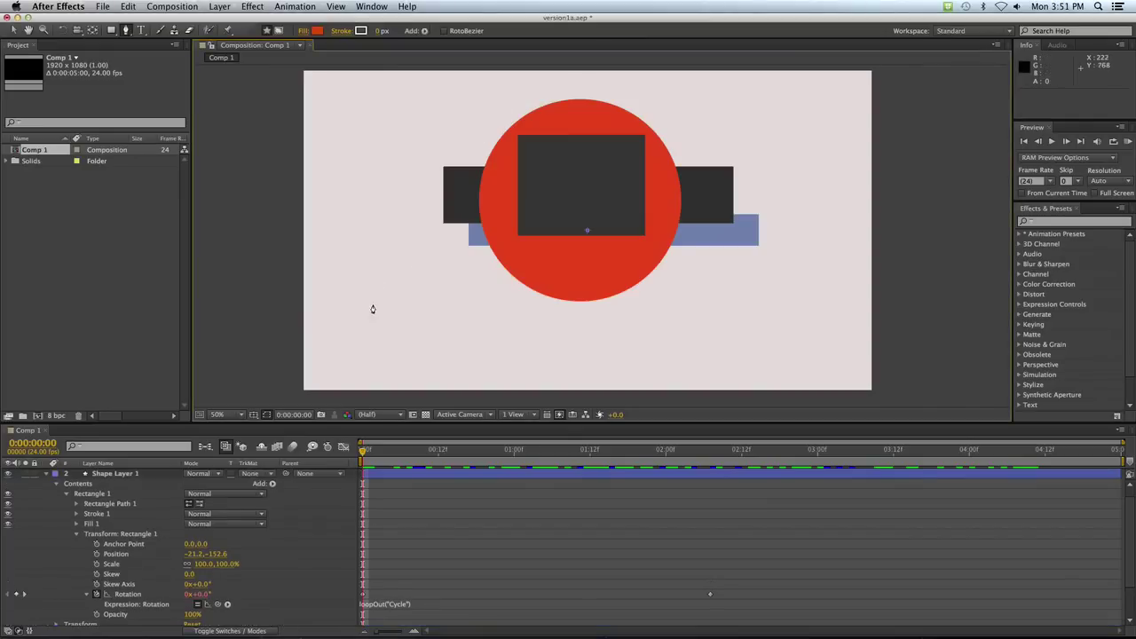
pyautogui.moveTo(379, 315); pyautogui.dragTo(414, 354)
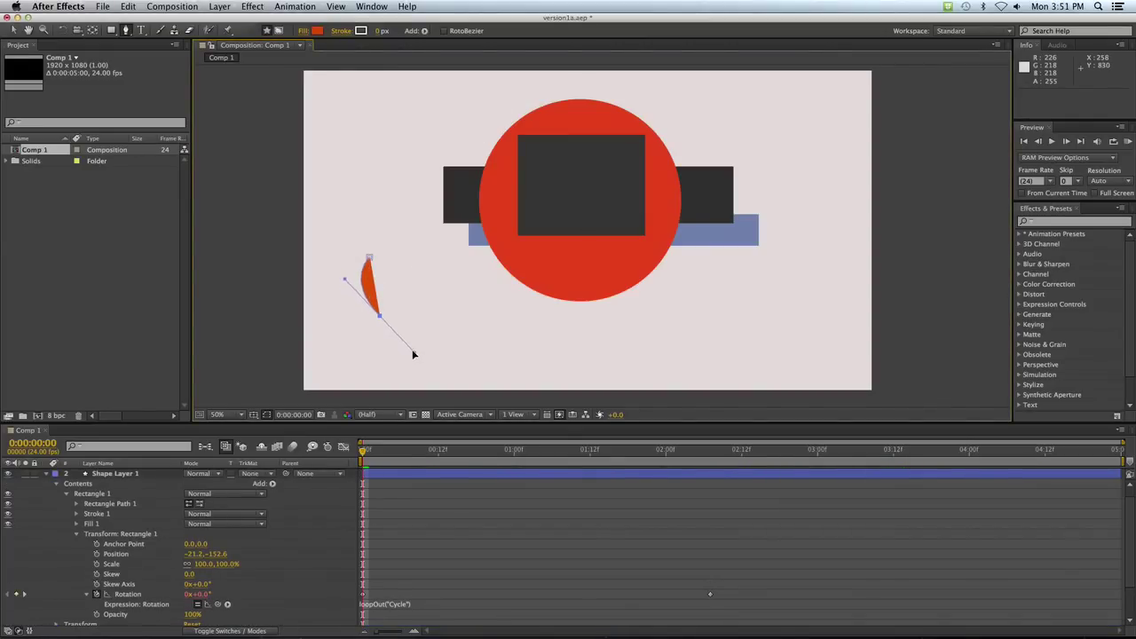
pyautogui.moveTo(414, 357); pyautogui.dragTo(400, 337)
pyautogui.click(396, 315)
pyautogui.click(383, 263)
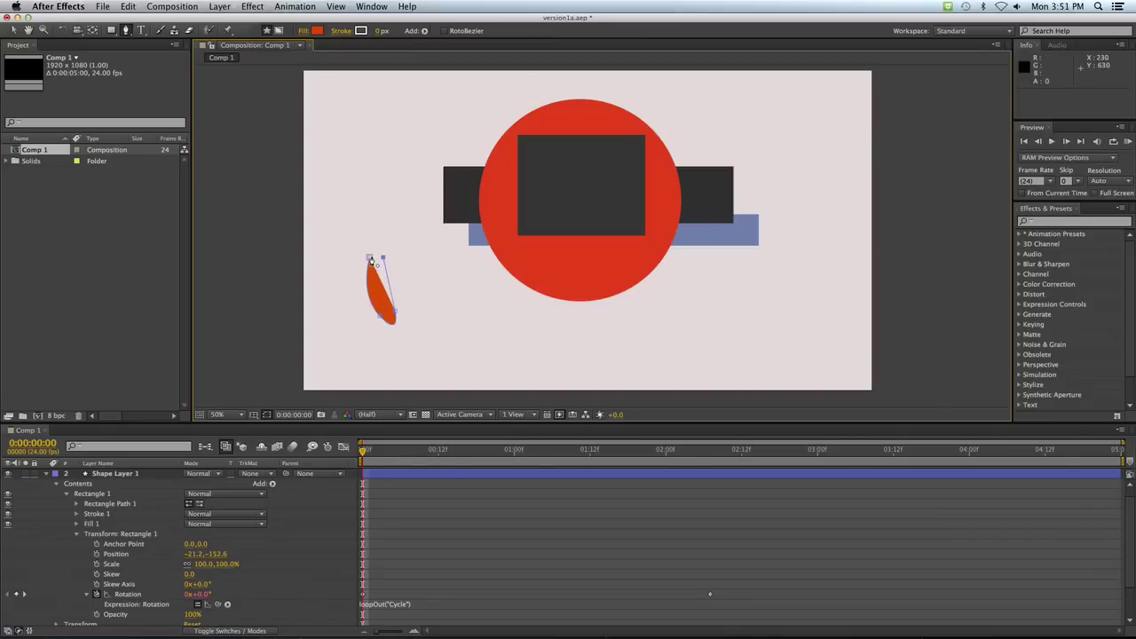
# - Reshape the orange bar's vertices, widening the top and sharpening the lower right corner
pyautogui.moveTo(370, 260); pyautogui.dragTo(384, 299)
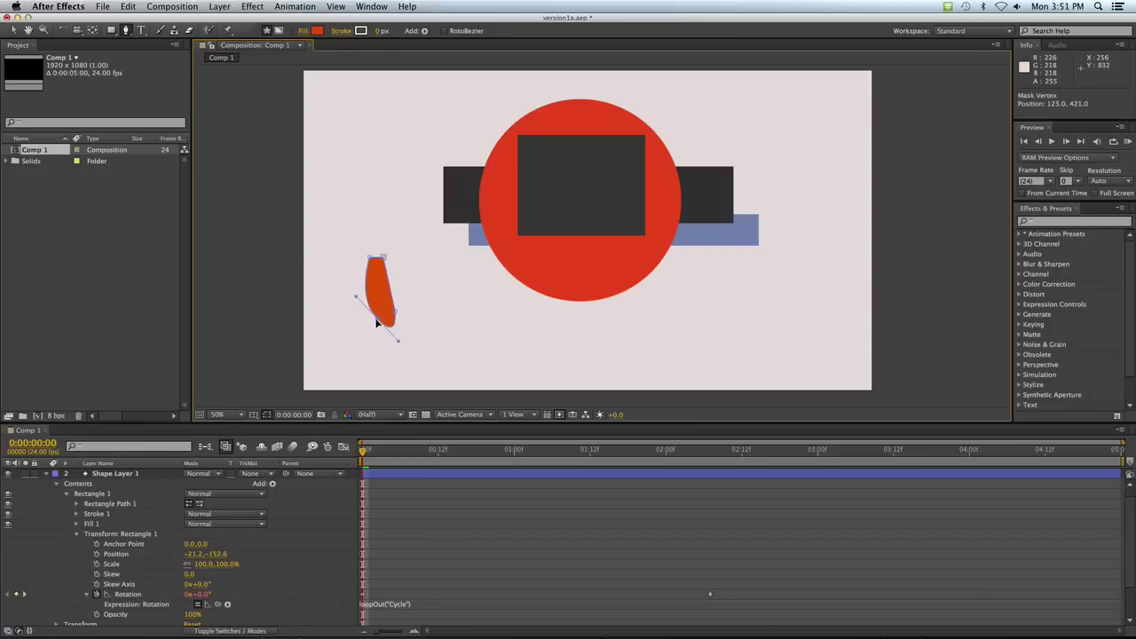
pyautogui.moveTo(392, 322)
pyautogui.mouseDown()
pyautogui.moveTo(407, 331)
pyautogui.moveTo(402, 359)
pyautogui.mouseUp()
pyautogui.moveTo(373, 257)
pyautogui.mouseDown()
pyautogui.moveTo(341, 240)
pyautogui.moveTo(372, 233)
pyautogui.mouseUp()
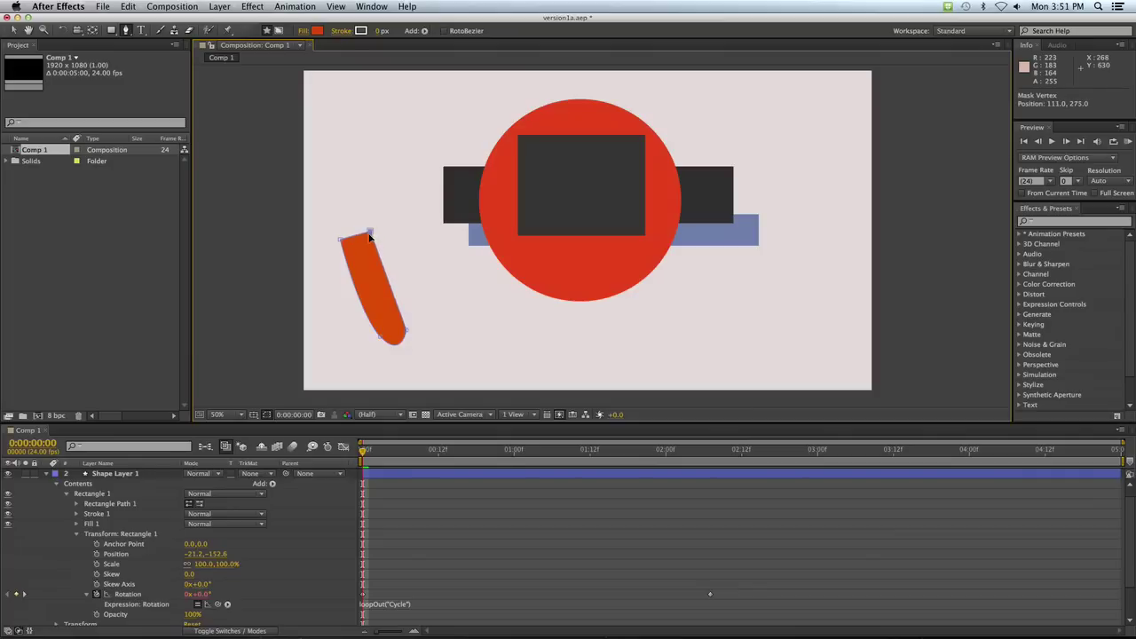
pyautogui.click(375, 340)
pyautogui.moveTo(374, 340); pyautogui.dragTo(374, 342)
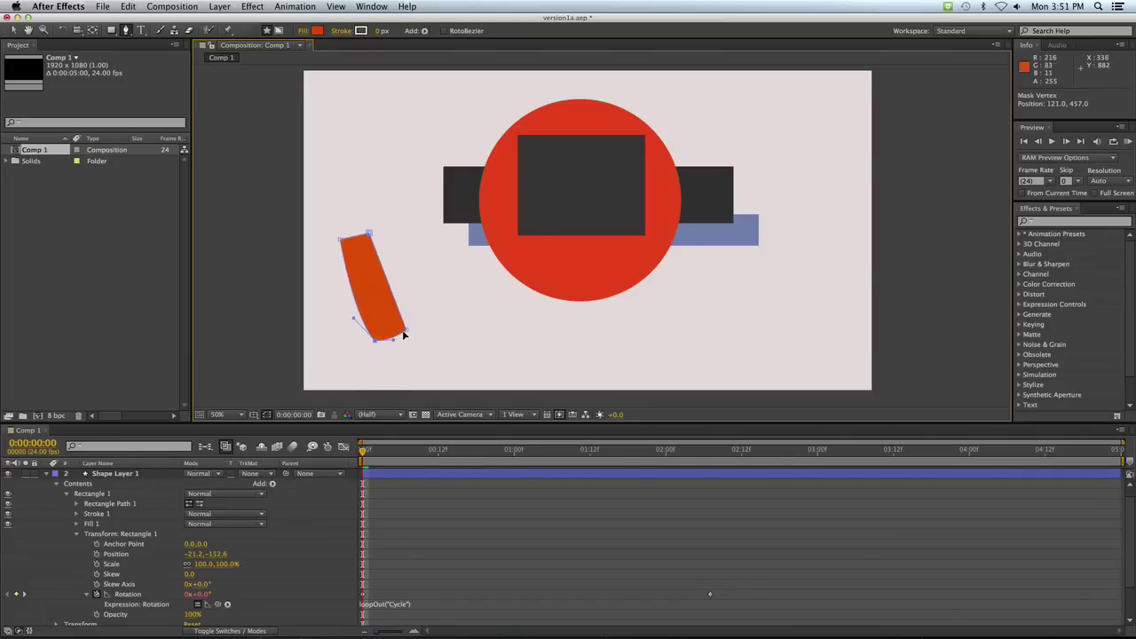
pyautogui.moveTo(401, 330)
pyautogui.mouseDown()
pyautogui.moveTo(376, 344)
pyautogui.moveTo(391, 347)
pyautogui.mouseUp()
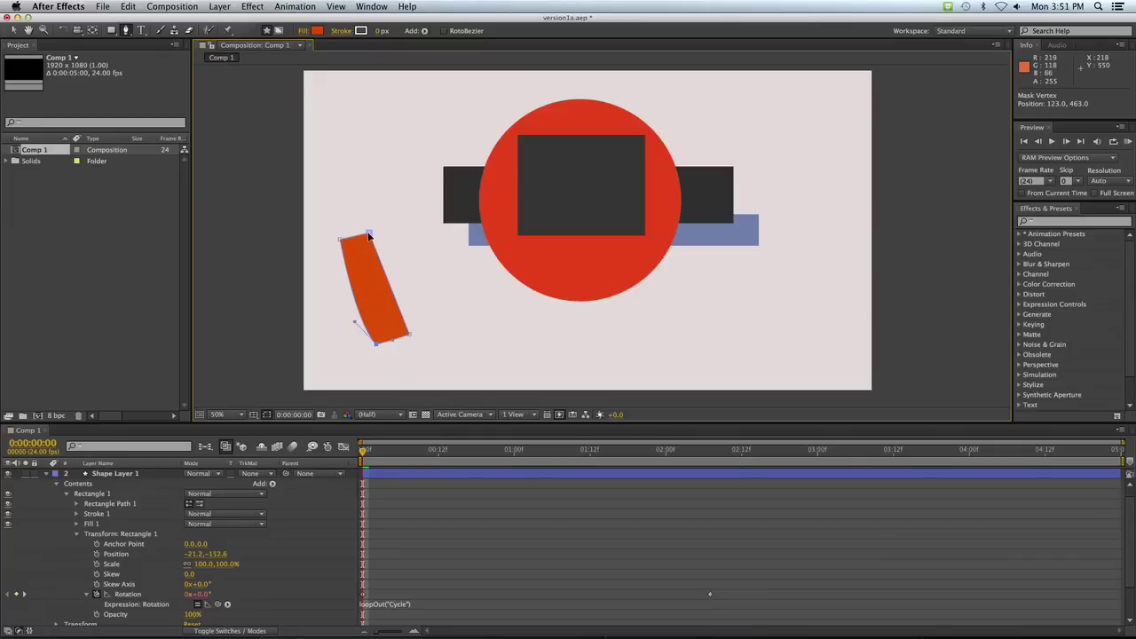
# - Curve the orange rectangle mask's left and right edges into a concave arc with the Pen tool
pyautogui.click(370, 236)
pyautogui.click(341, 240)
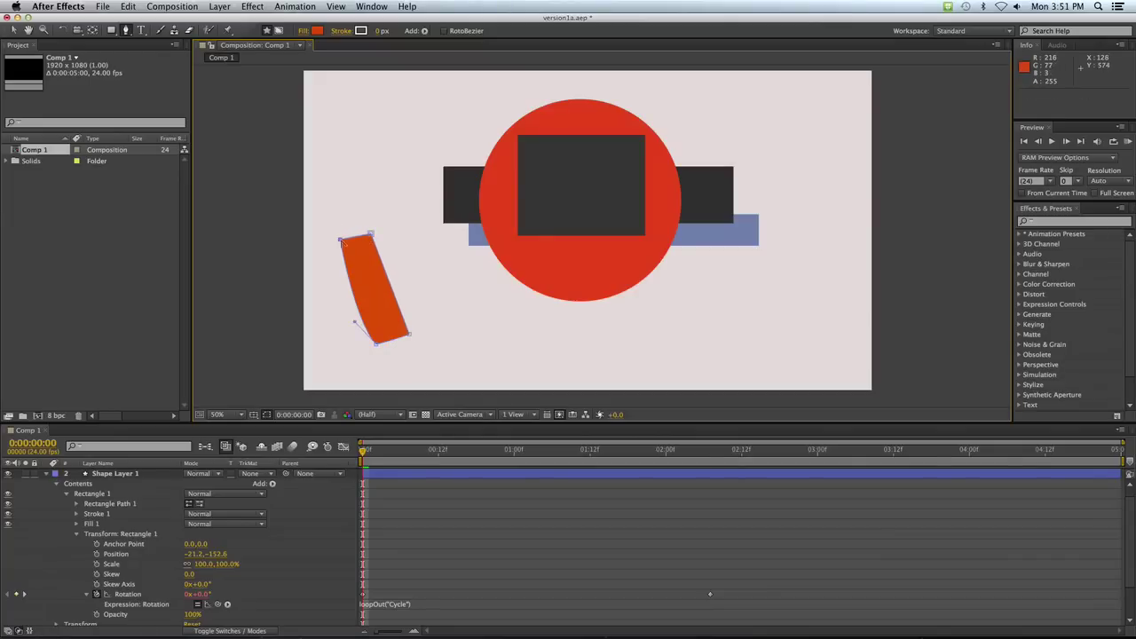
pyautogui.moveTo(341, 240); pyautogui.dragTo(343, 291)
pyautogui.moveTo(353, 235); pyautogui.dragTo(342, 237)
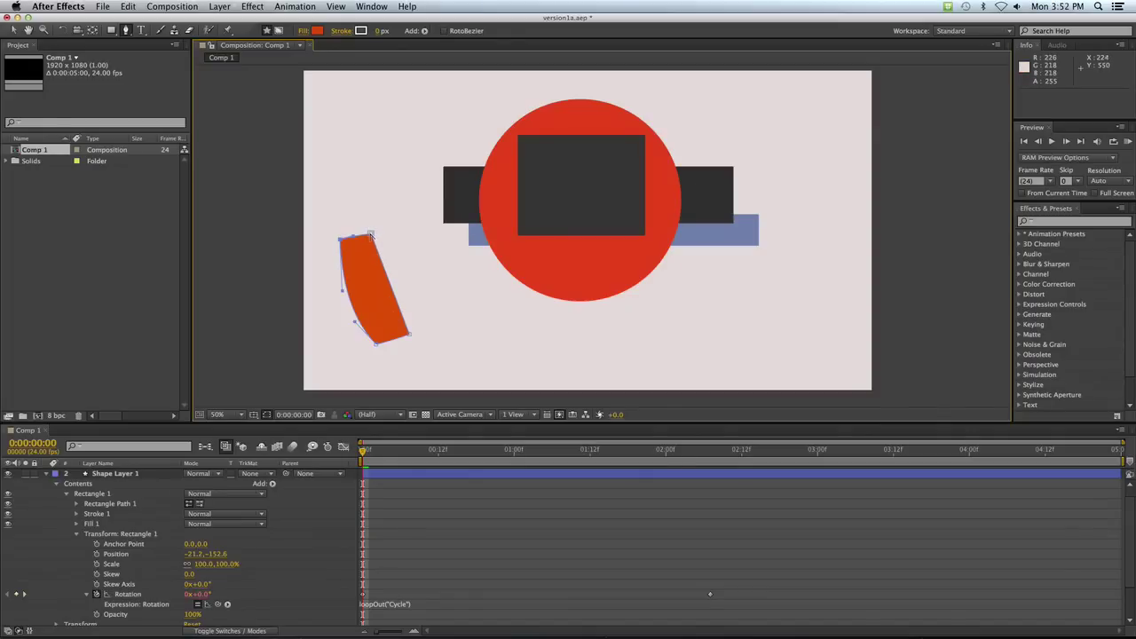
pyautogui.moveTo(372, 235); pyautogui.dragTo(376, 242)
pyautogui.moveTo(367, 284); pyautogui.dragTo(364, 228)
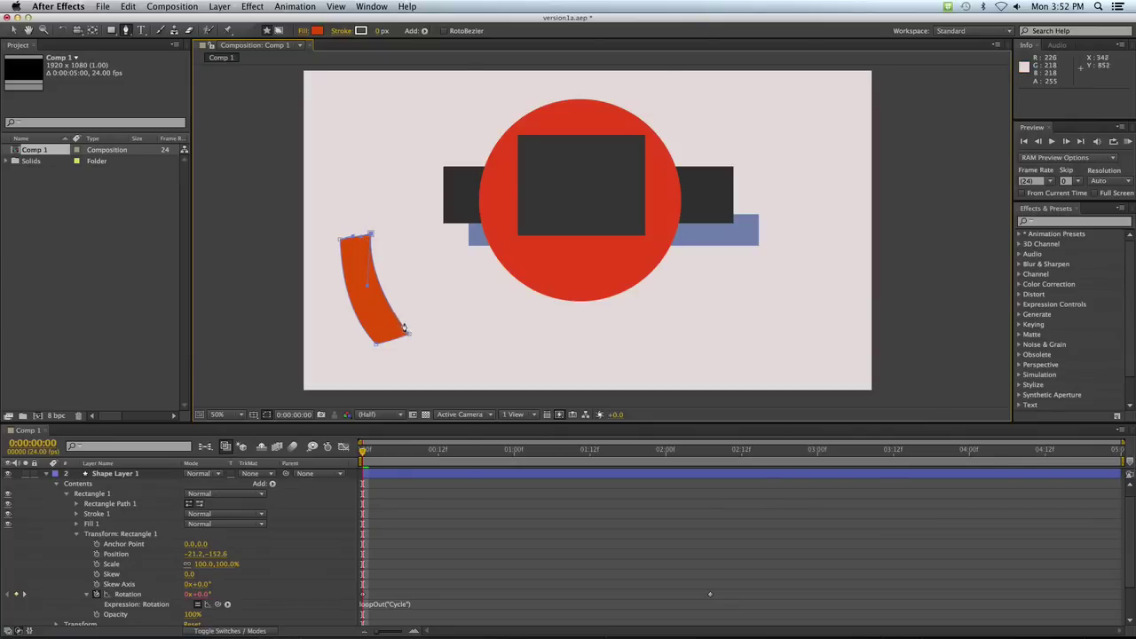
# - Stretch the shape's bottom into a tapering arc, refine the top-left corner, and show the reference painting
pyautogui.moveTo(403, 328); pyautogui.dragTo(385, 374)
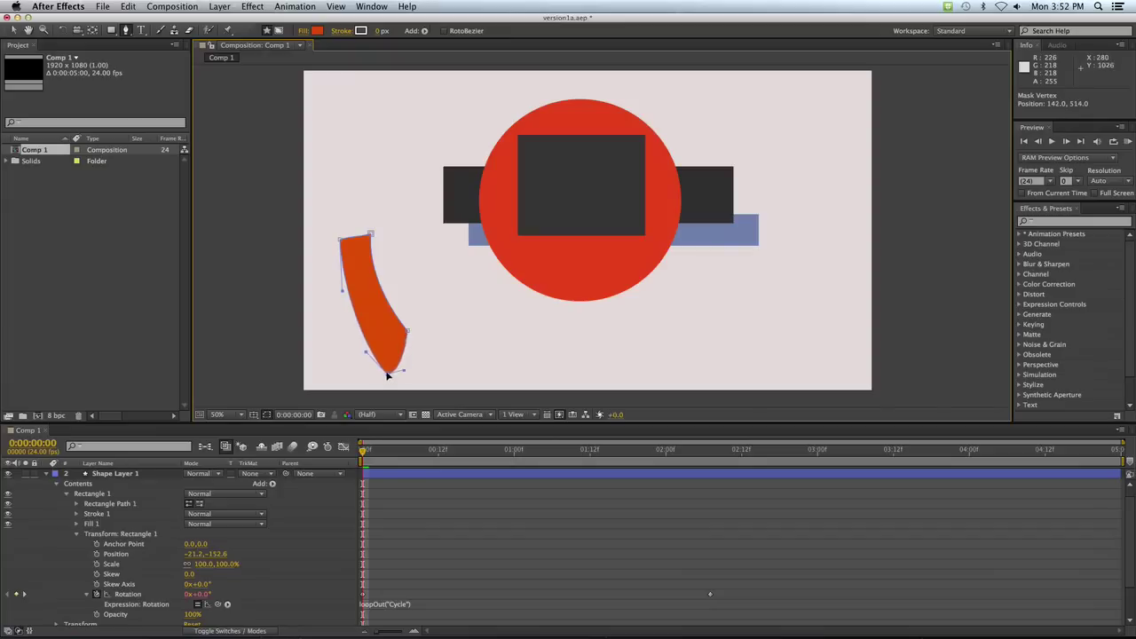
pyautogui.moveTo(408, 332)
pyautogui.mouseDown()
pyautogui.moveTo(415, 361)
pyautogui.moveTo(422, 352)
pyautogui.mouseUp()
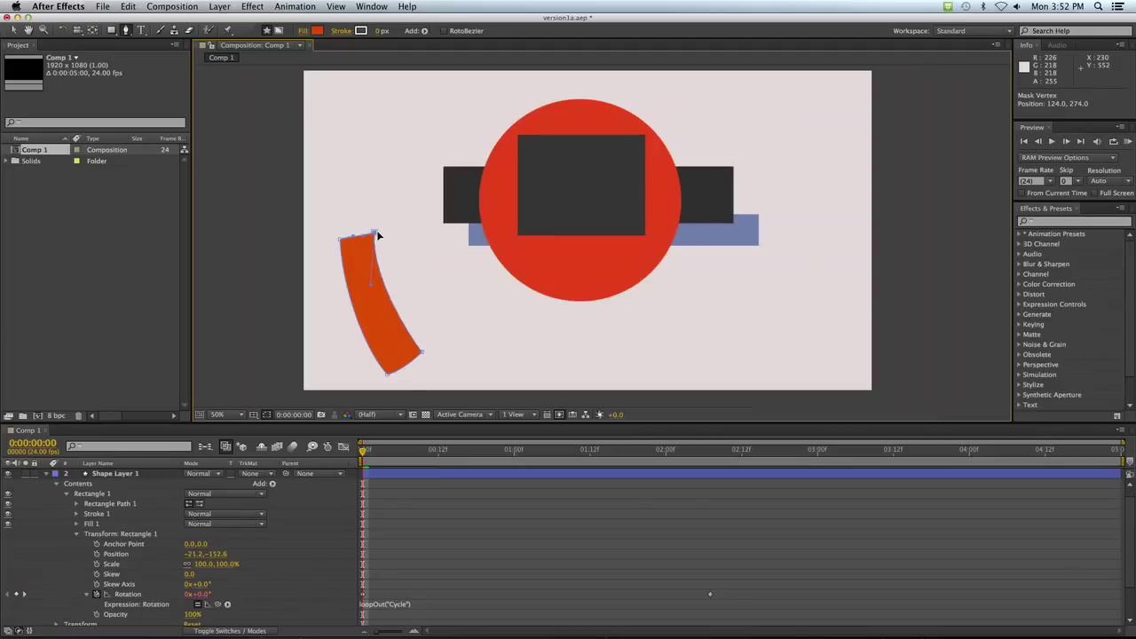
pyautogui.moveTo(341, 239); pyautogui.dragTo(371, 228)
pyautogui.click(347, 230)
pyautogui.moveTo(334, 234); pyautogui.dragTo(330, 234)
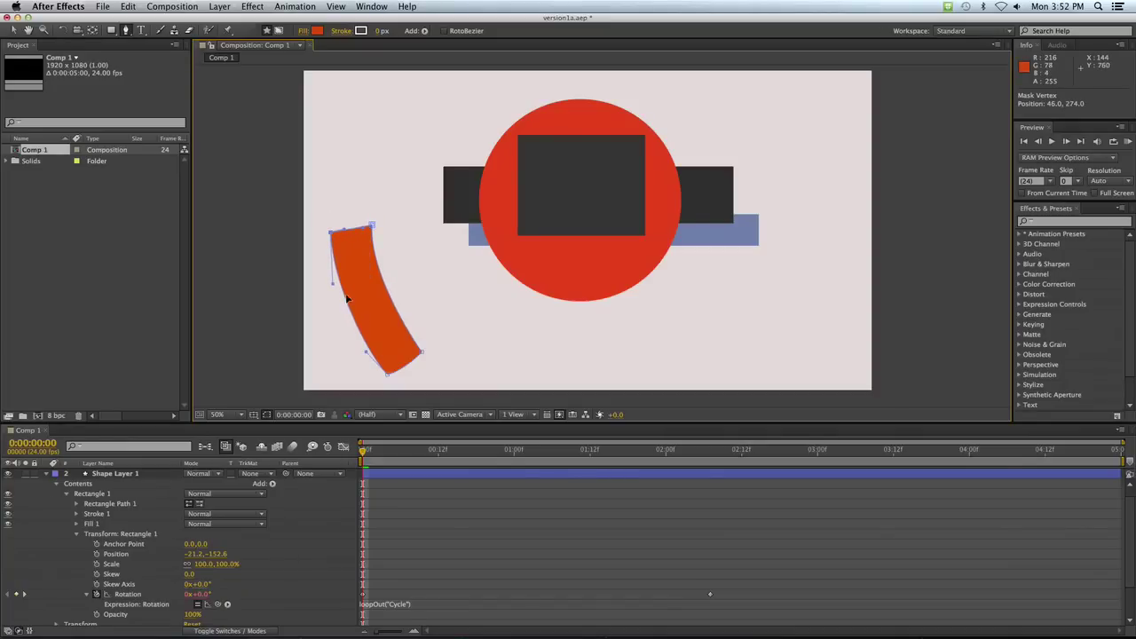
pyautogui.press('super+Tab')
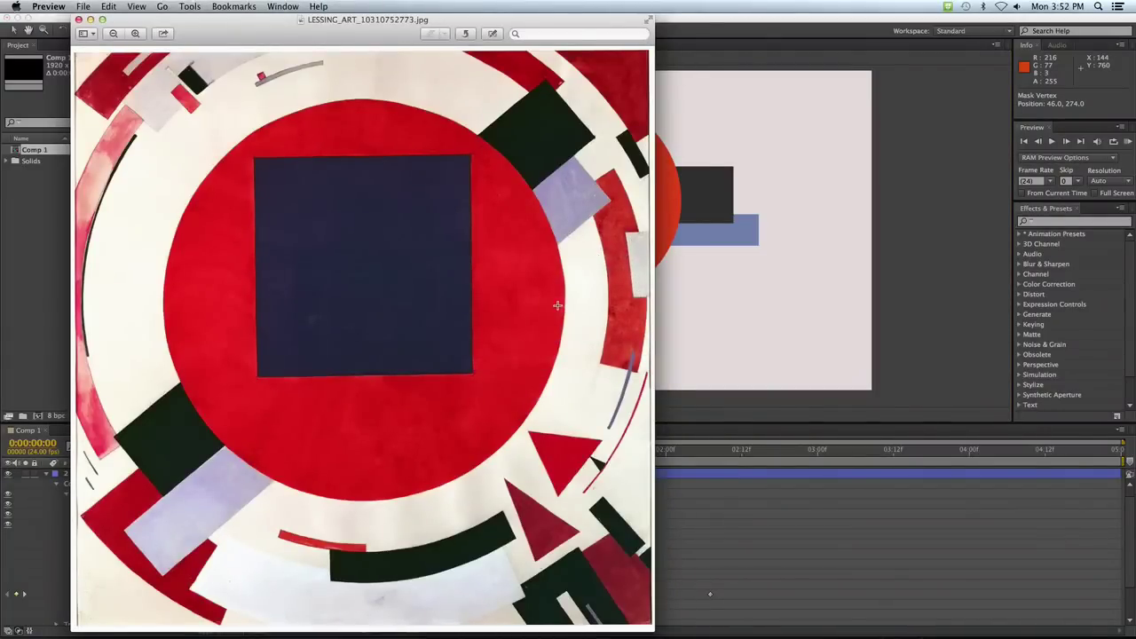
# - Switch from the Preview reference painting back to the After Effects composition
pyautogui.press('super+Tab')
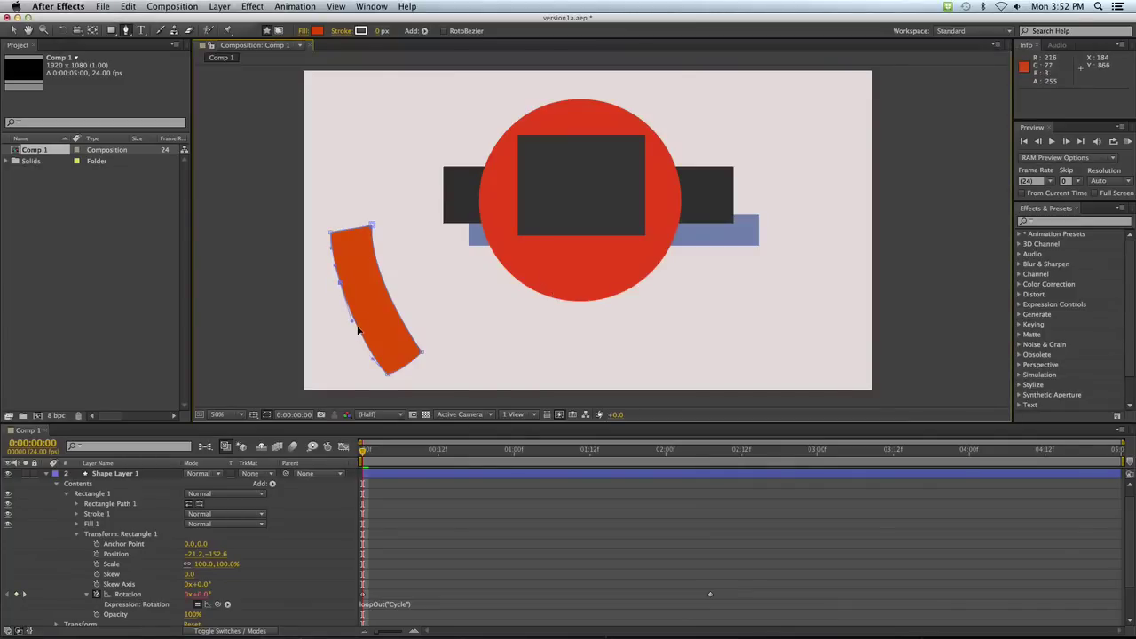
# - Add a vertex on the arc's left edge and drag it into a stepped notch
pyautogui.click(342, 291)
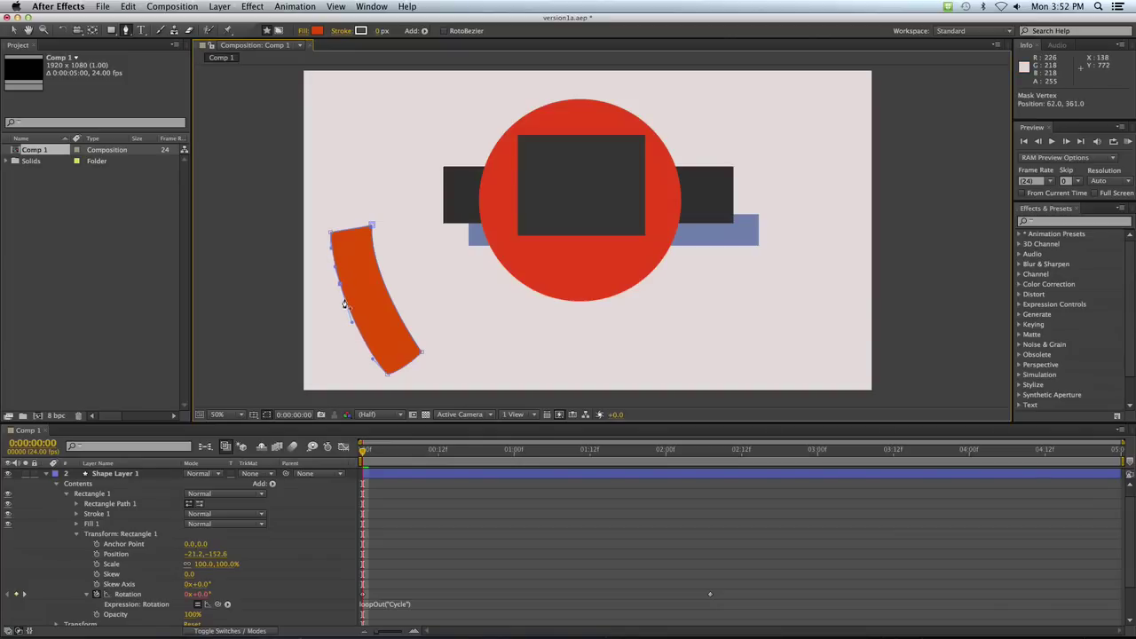
pyautogui.moveTo(346, 304); pyautogui.dragTo(351, 287)
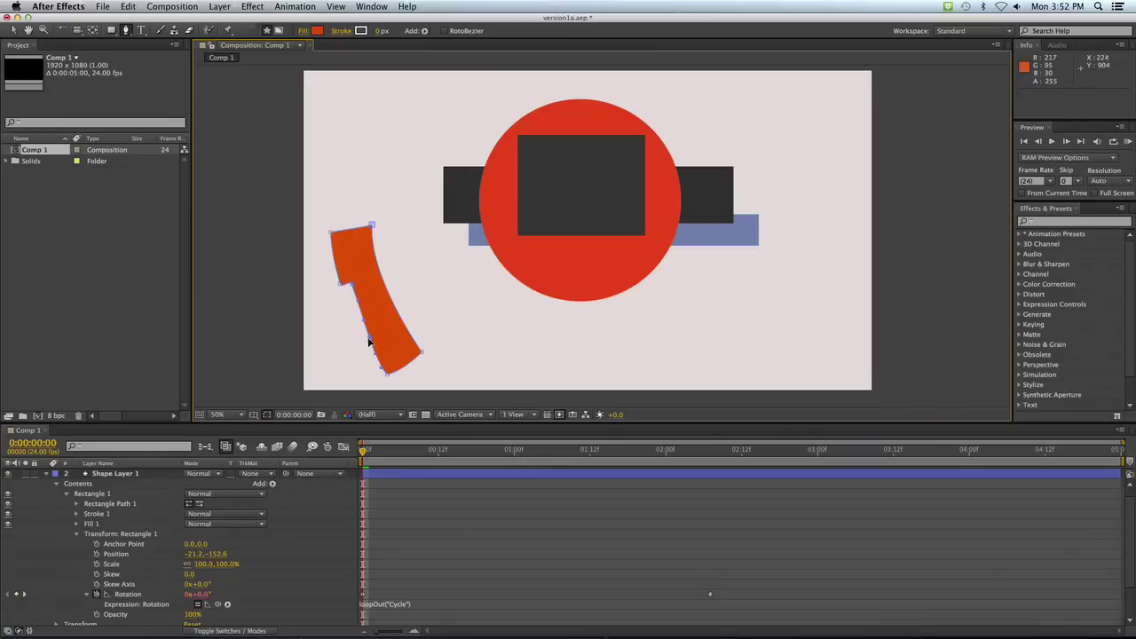
pyautogui.moveTo(371, 343)
pyautogui.mouseDown()
pyautogui.moveTo(363, 318)
pyautogui.moveTo(373, 331)
pyautogui.moveTo(362, 330)
pyautogui.mouseUp()
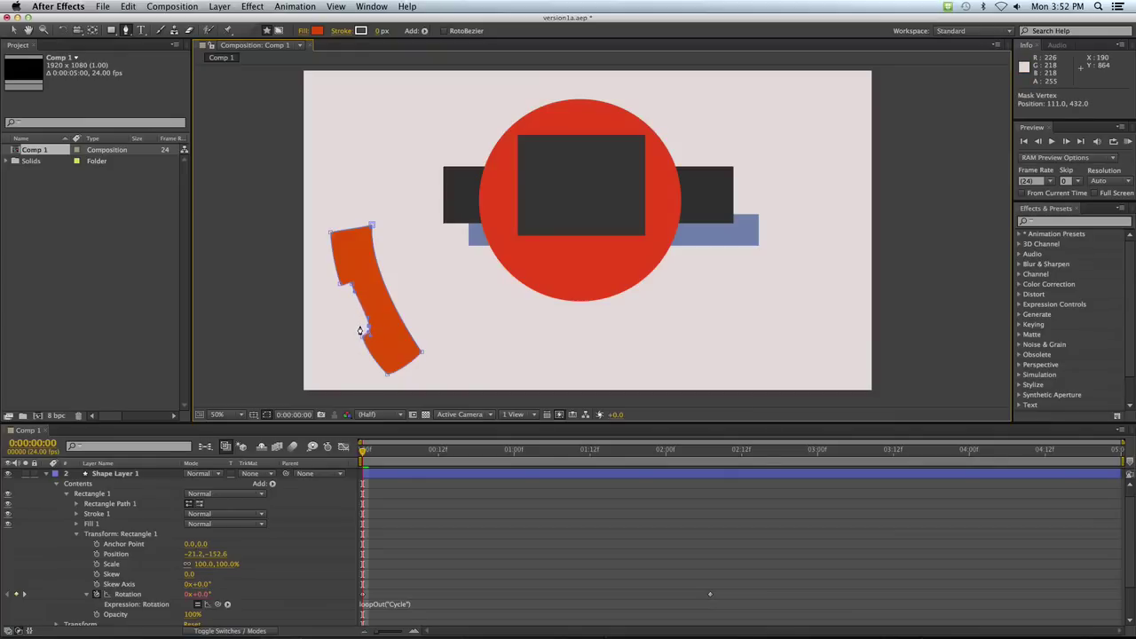
pyautogui.press('.')
pyautogui.press('.')
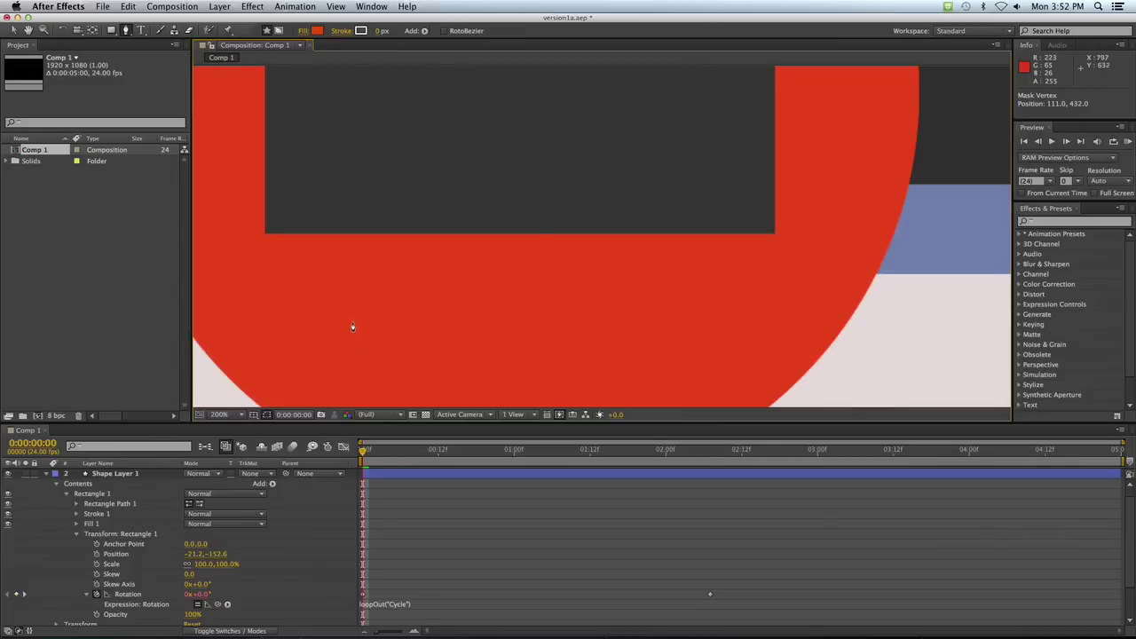
pyautogui.press('super+space')
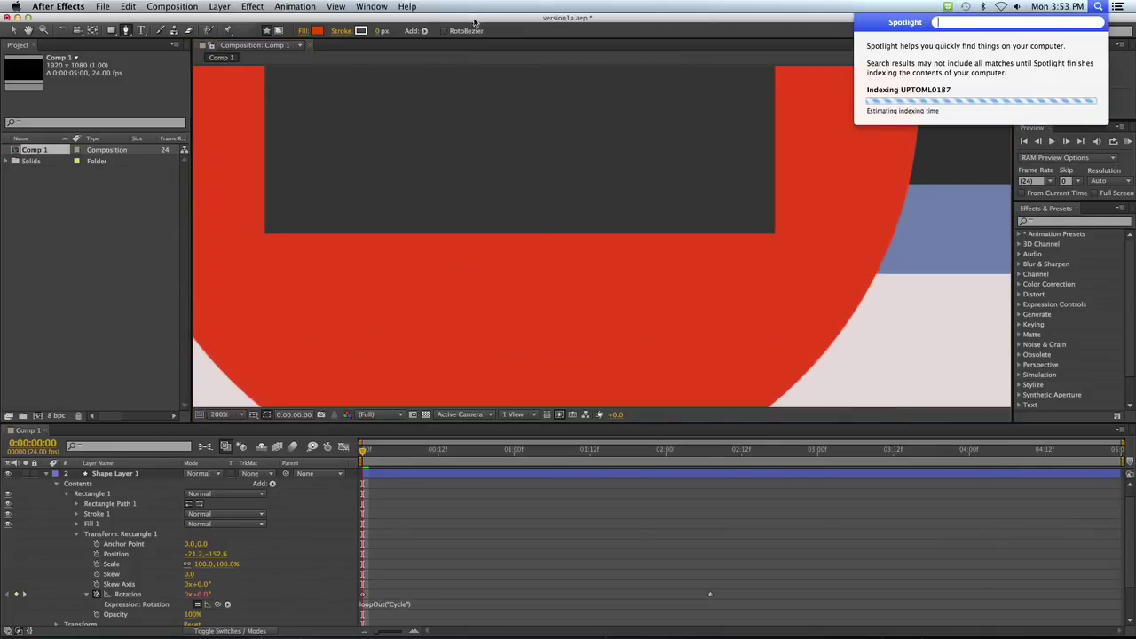
pyautogui.press('Escape')
pyautogui.moveTo(300, 302)
pyautogui.mouseDown()
pyautogui.moveTo(601, 218)
pyautogui.moveTo(553, 237)
pyautogui.mouseUp()
pyautogui.press('g')
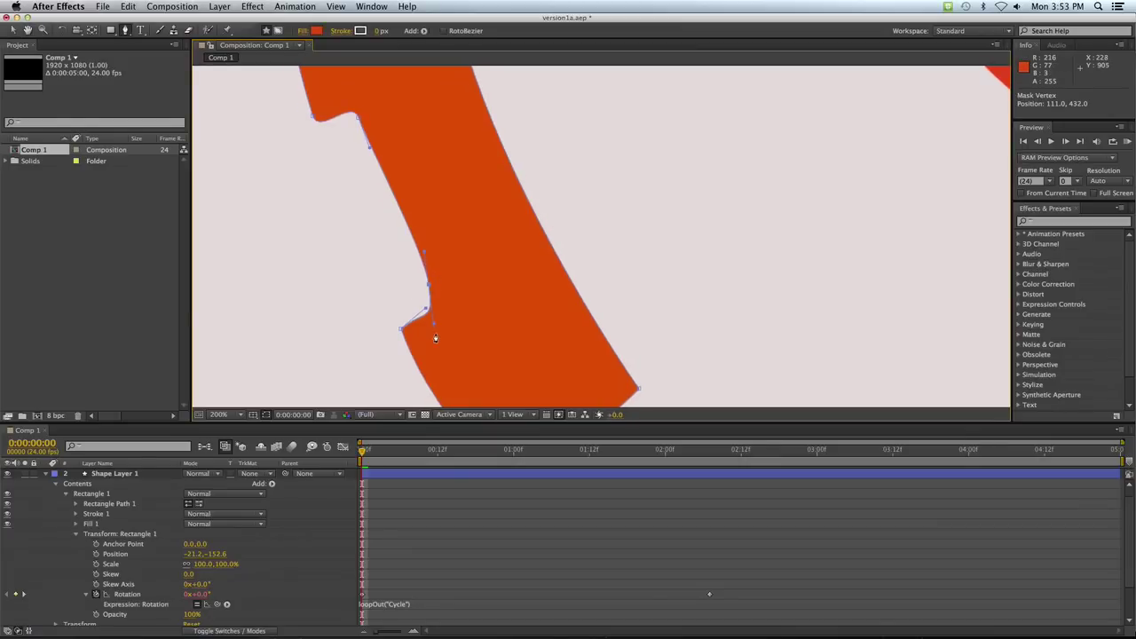
# - At 200% zoom, refine the curves at the notch corners, then zoom back to 50%
pyautogui.moveTo(426, 309)
pyautogui.mouseDown()
pyautogui.moveTo(411, 296)
pyautogui.moveTo(387, 309)
pyautogui.mouseUp()
pyautogui.click(358, 118)
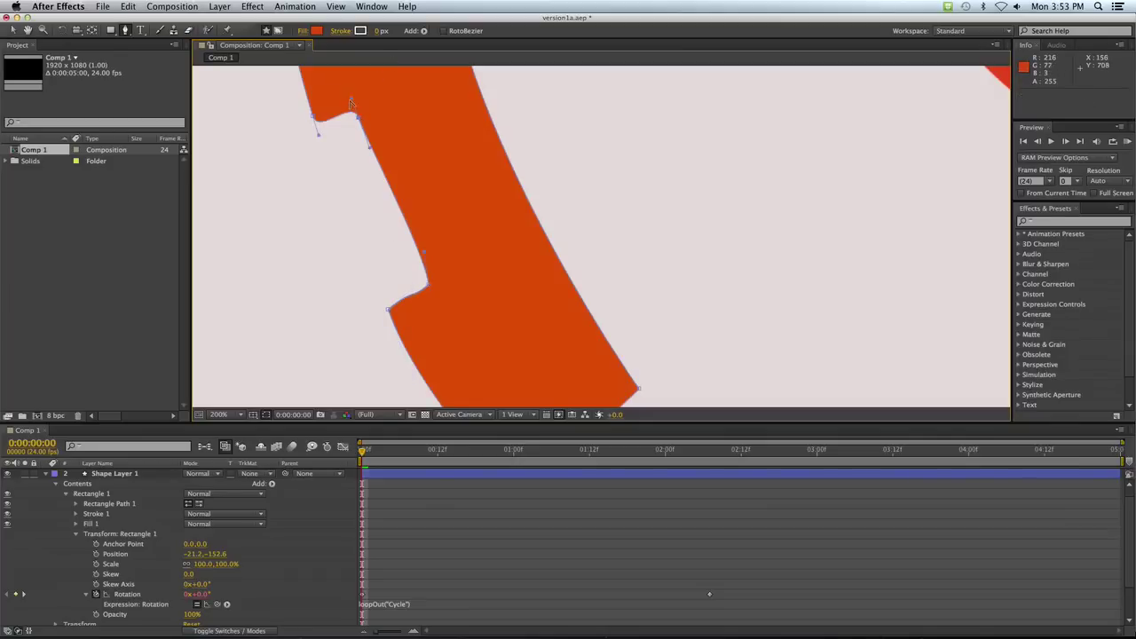
pyautogui.moveTo(352, 104)
pyautogui.mouseDown()
pyautogui.moveTo(315, 139)
pyautogui.moveTo(349, 105)
pyautogui.mouseUp()
pyautogui.click(357, 120)
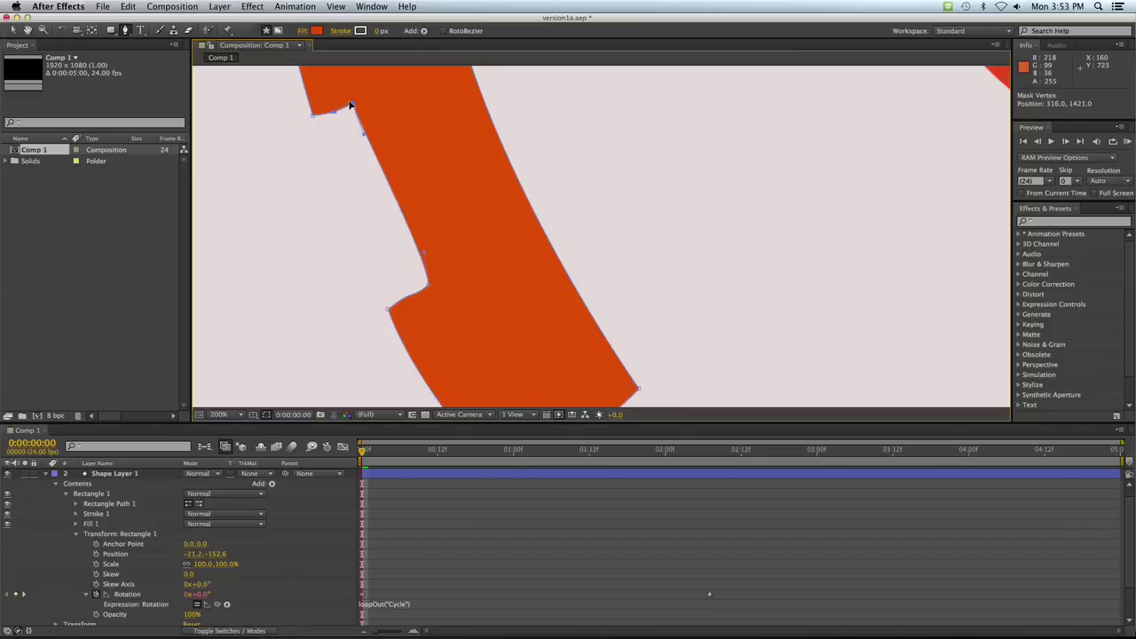
pyautogui.moveTo(310, 114); pyautogui.dragTo(314, 120)
pyautogui.click(352, 107)
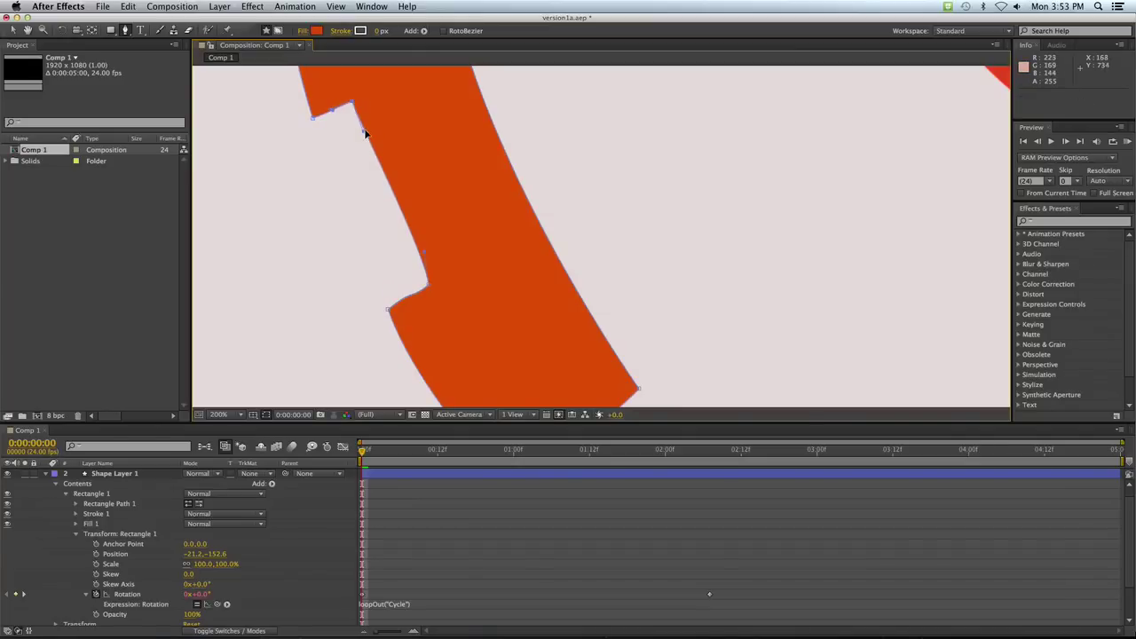
pyautogui.moveTo(364, 131)
pyautogui.mouseDown()
pyautogui.moveTo(355, 138)
pyautogui.moveTo(410, 268)
pyautogui.mouseUp()
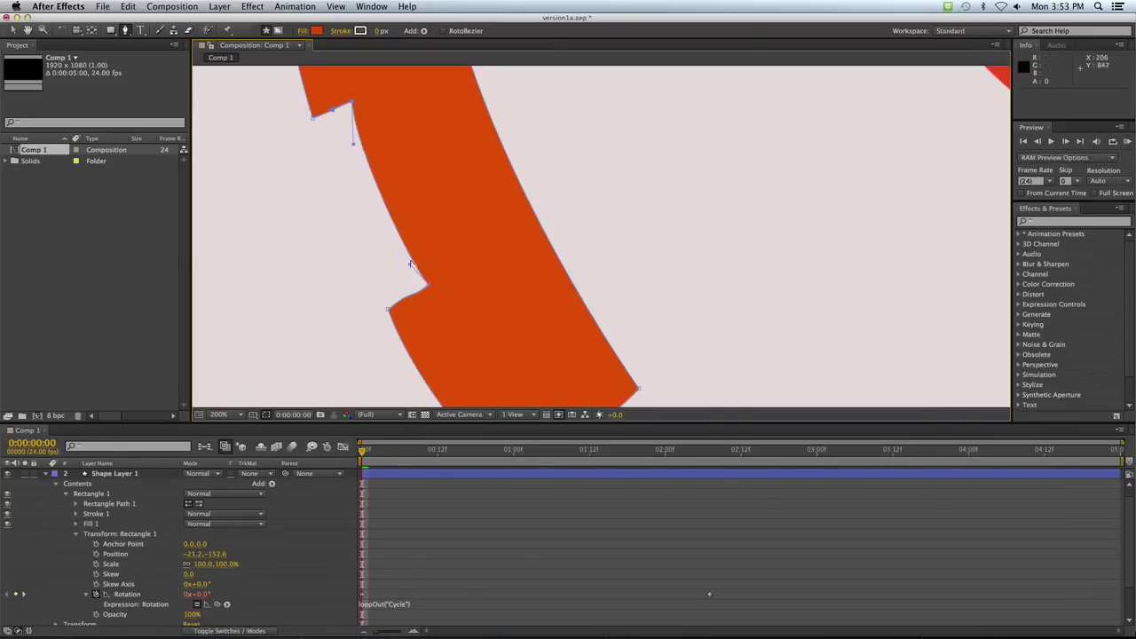
pyautogui.click(411, 293)
pyautogui.press(',')
pyautogui.press(',')
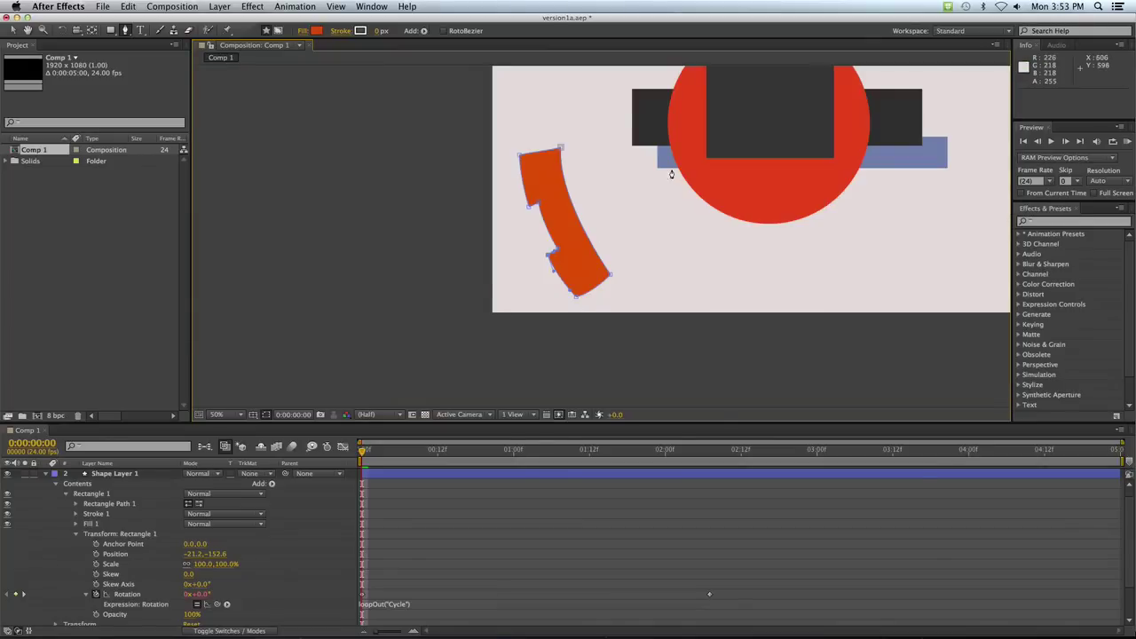
# - Move the notched orange arc up and to the right with the Selection tool
pyautogui.press('space')
pyautogui.moveTo(673, 176); pyautogui.dragTo(542, 251)
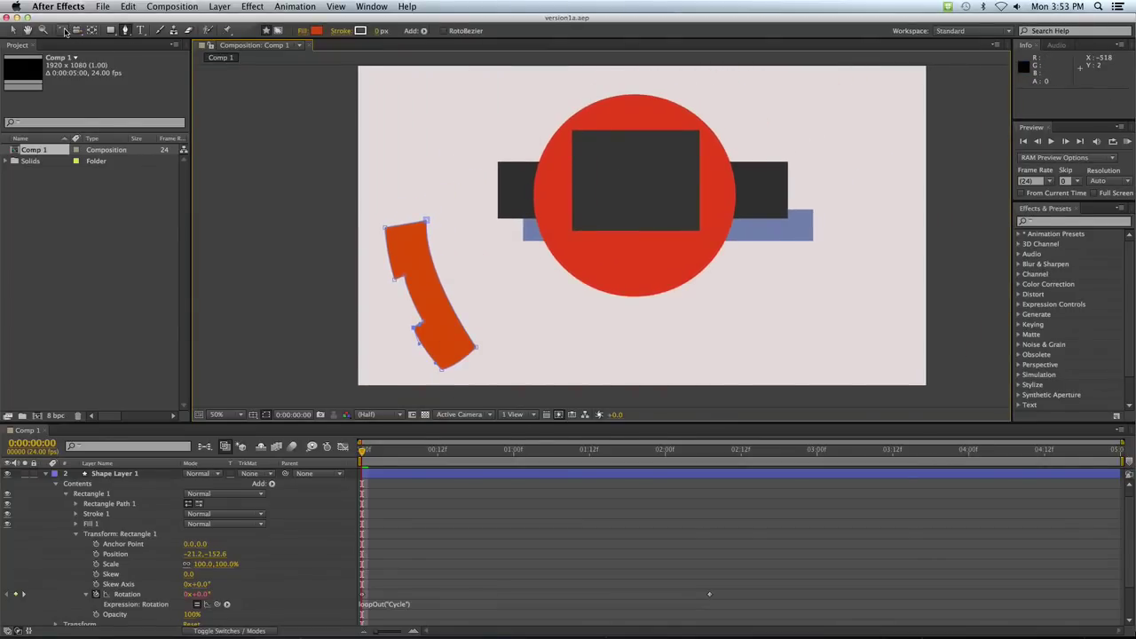
pyautogui.click(61, 31)
pyautogui.click(12, 31)
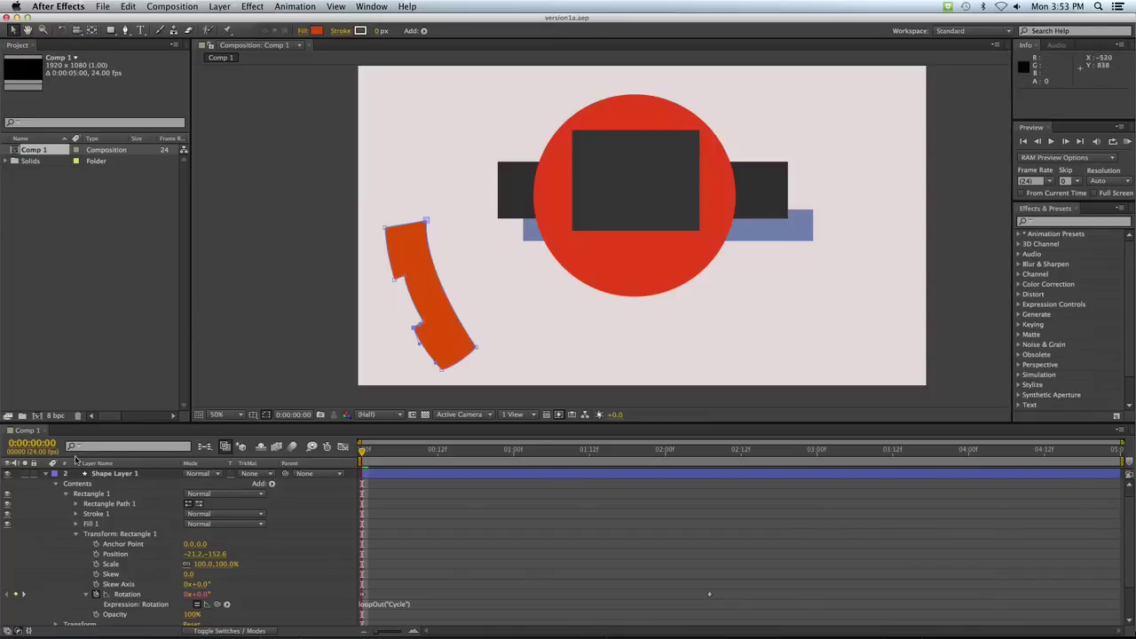
pyautogui.click(99, 477)
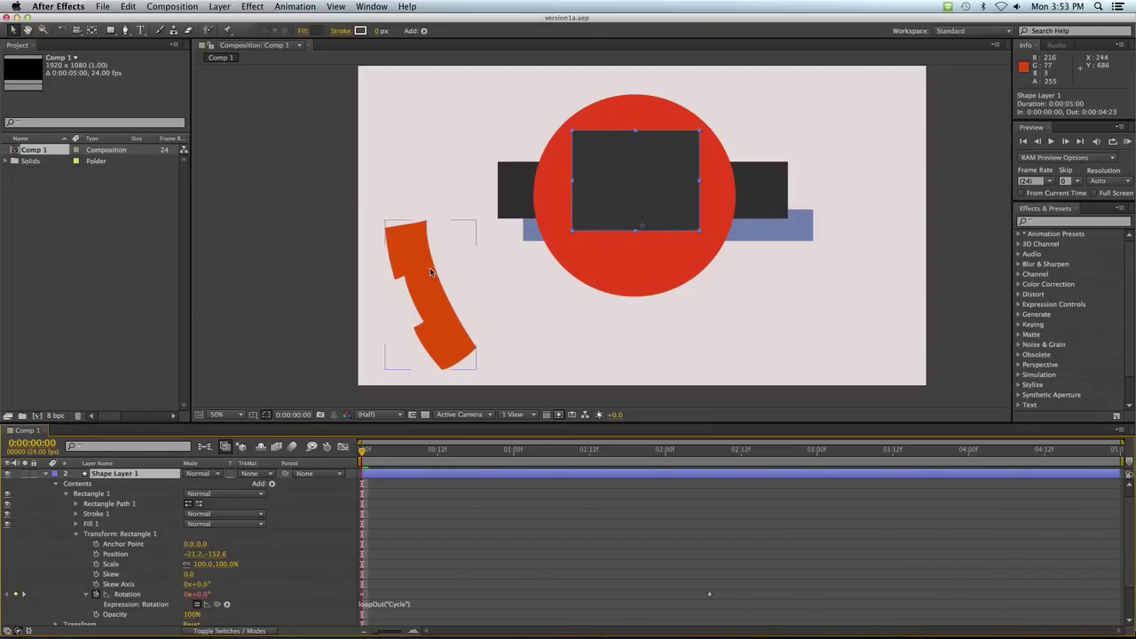
pyautogui.moveTo(426, 281); pyautogui.dragTo(438, 256)
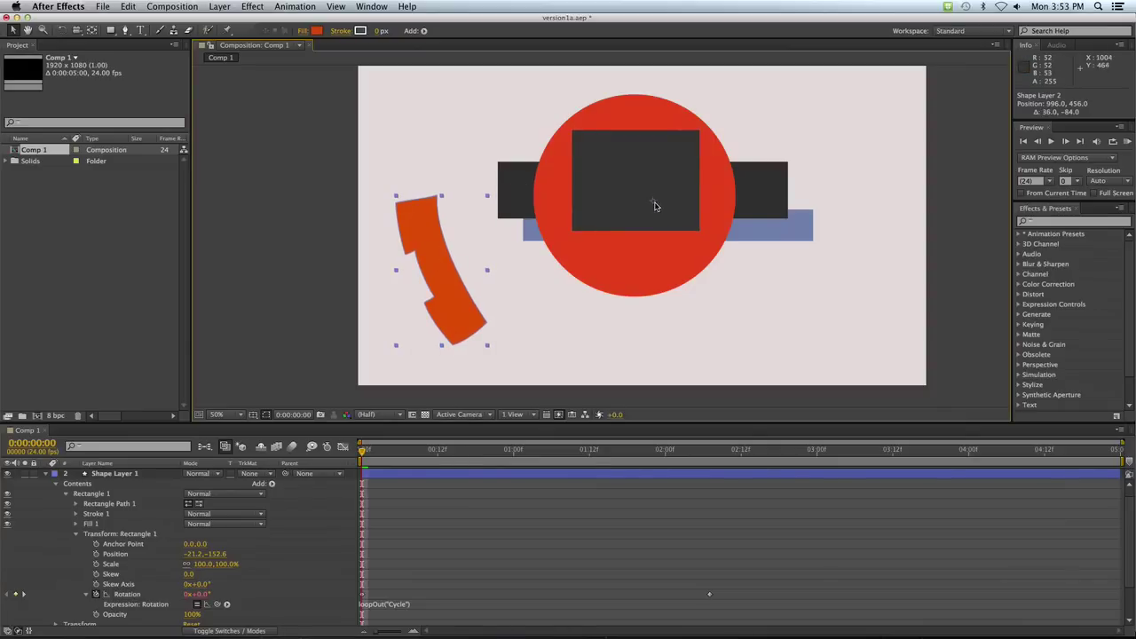
# - Collapse Shape Layer 1 and expand Shape Layer 2's Transform properties
pyautogui.click(67, 496)
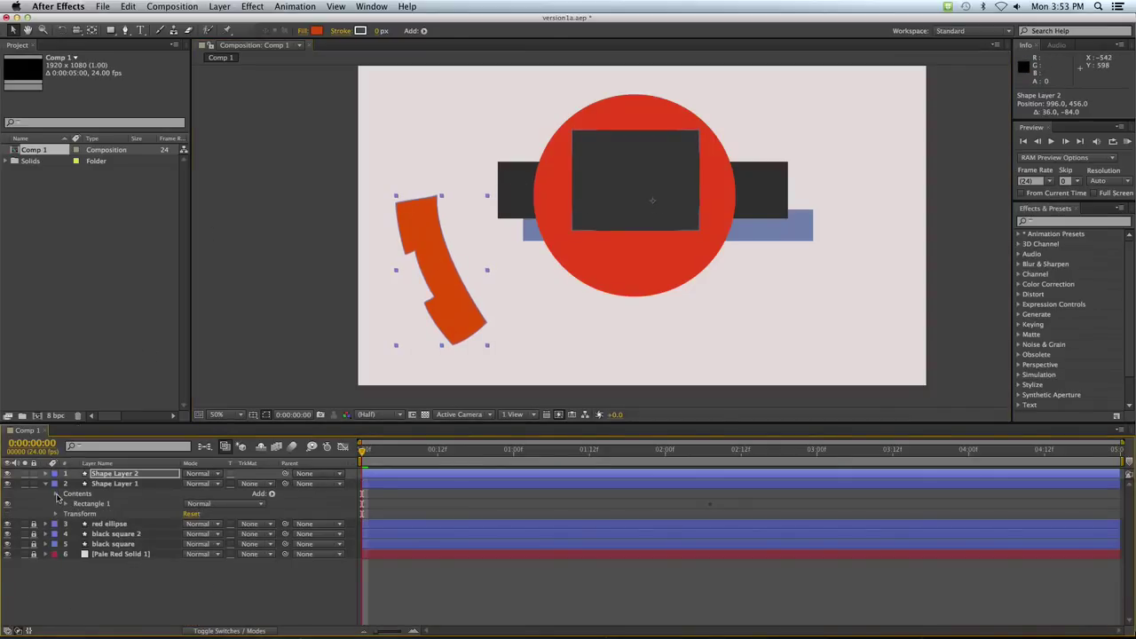
pyautogui.click(57, 493)
pyautogui.click(45, 484)
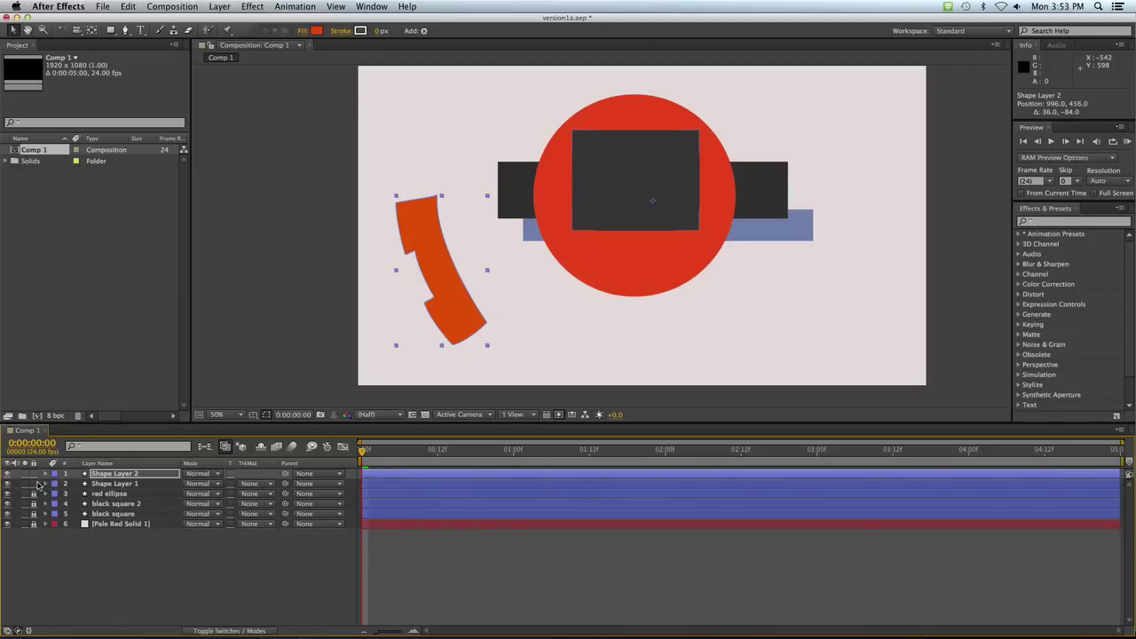
pyautogui.click(120, 476)
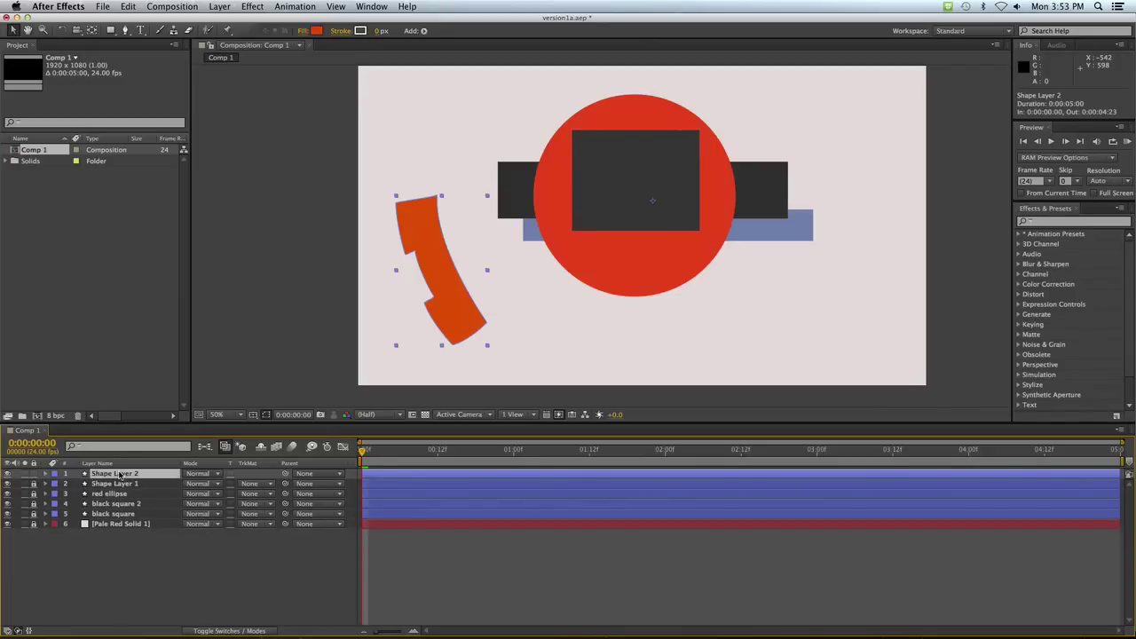
pyautogui.click(8, 474)
pyautogui.click(8, 474)
pyautogui.click(46, 475)
pyautogui.click(57, 494)
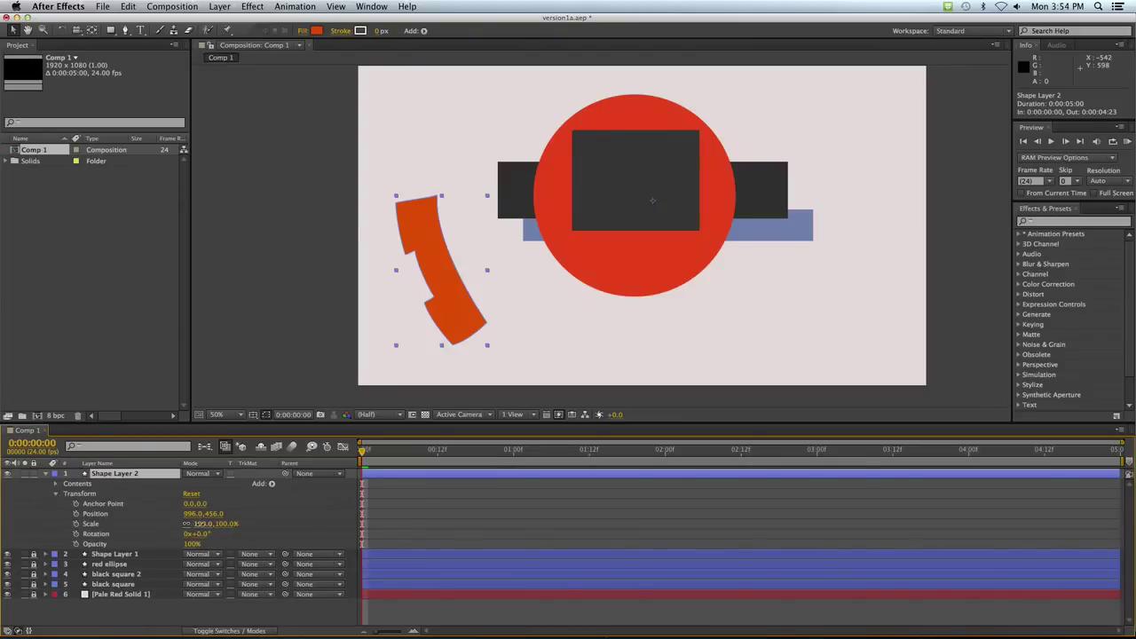
# - Scale Shape Layer 2 to 64%, rotate it -339°, and set its anchor point to 88.0, -98.0
pyautogui.moveTo(197, 524); pyautogui.dragTo(165, 524)
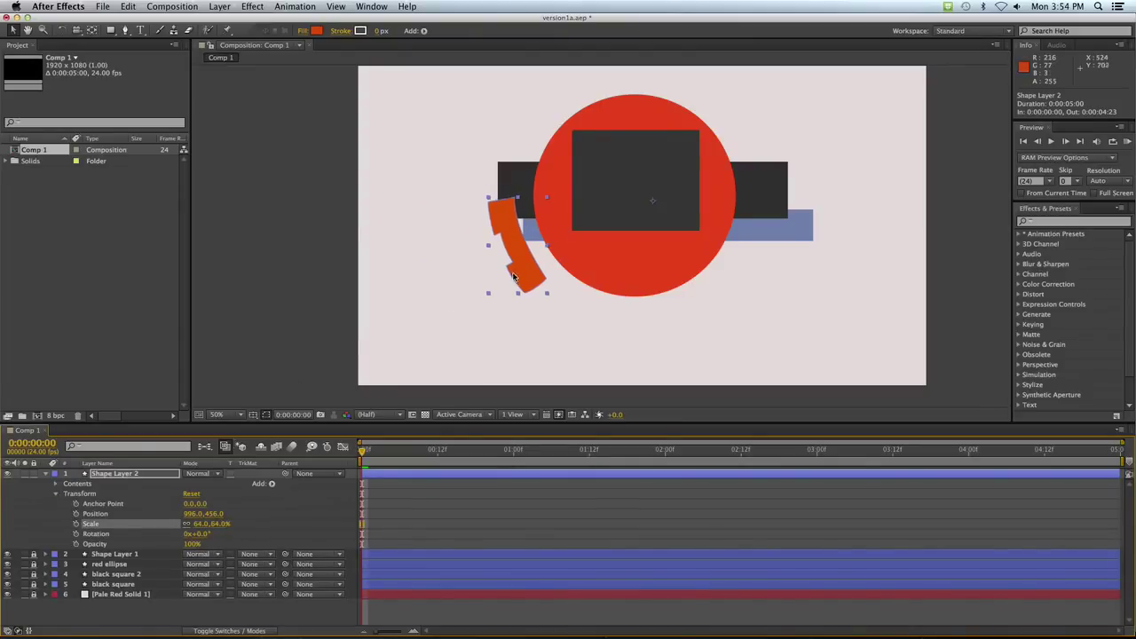
pyautogui.moveTo(513, 277); pyautogui.dragTo(483, 299)
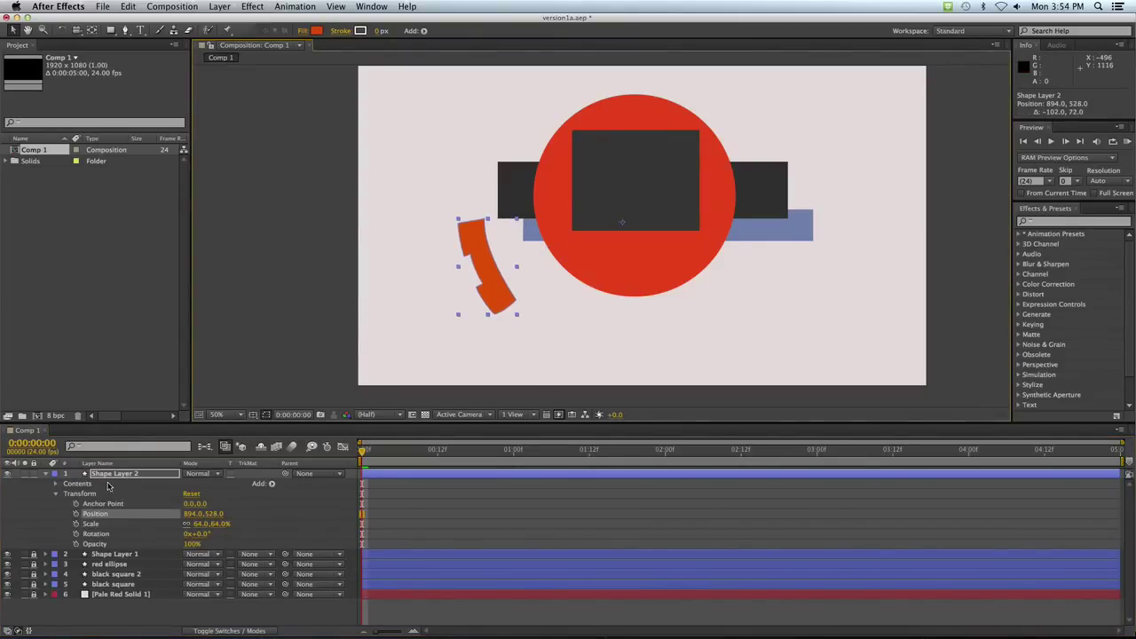
pyautogui.moveTo(197, 534)
pyautogui.mouseDown()
pyautogui.moveTo(224, 535)
pyautogui.moveTo(3, 530)
pyautogui.mouseUp()
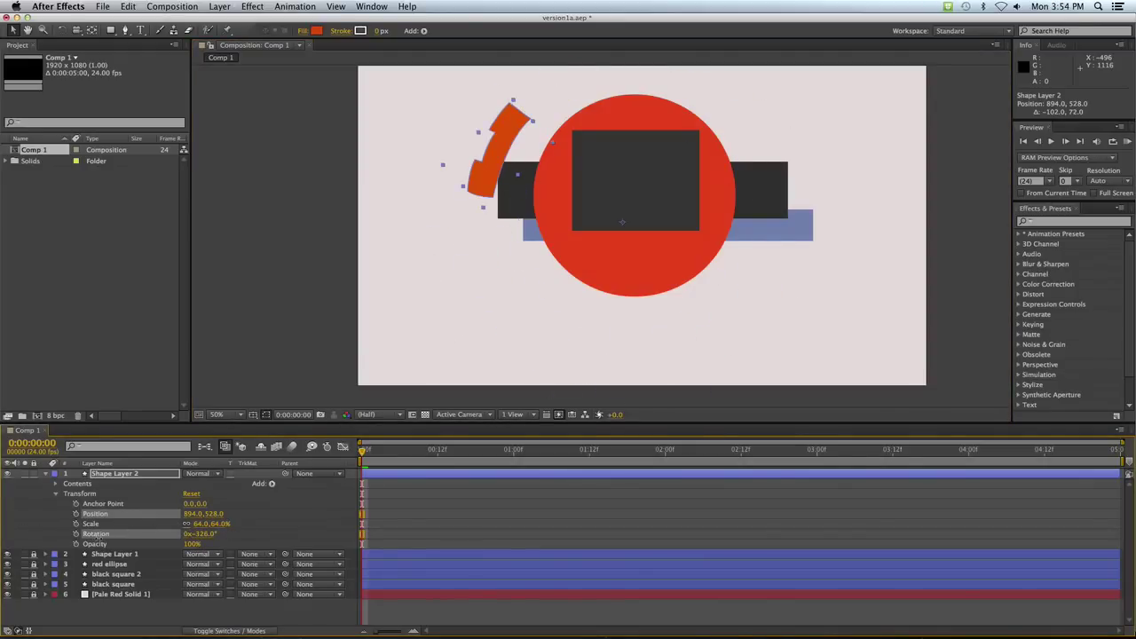
pyautogui.moveTo(4, 530)
pyautogui.mouseDown()
pyautogui.moveTo(230, 539)
pyautogui.moveTo(111, 554)
pyautogui.mouseUp()
pyautogui.moveTo(200, 534); pyautogui.dragTo(12, 548)
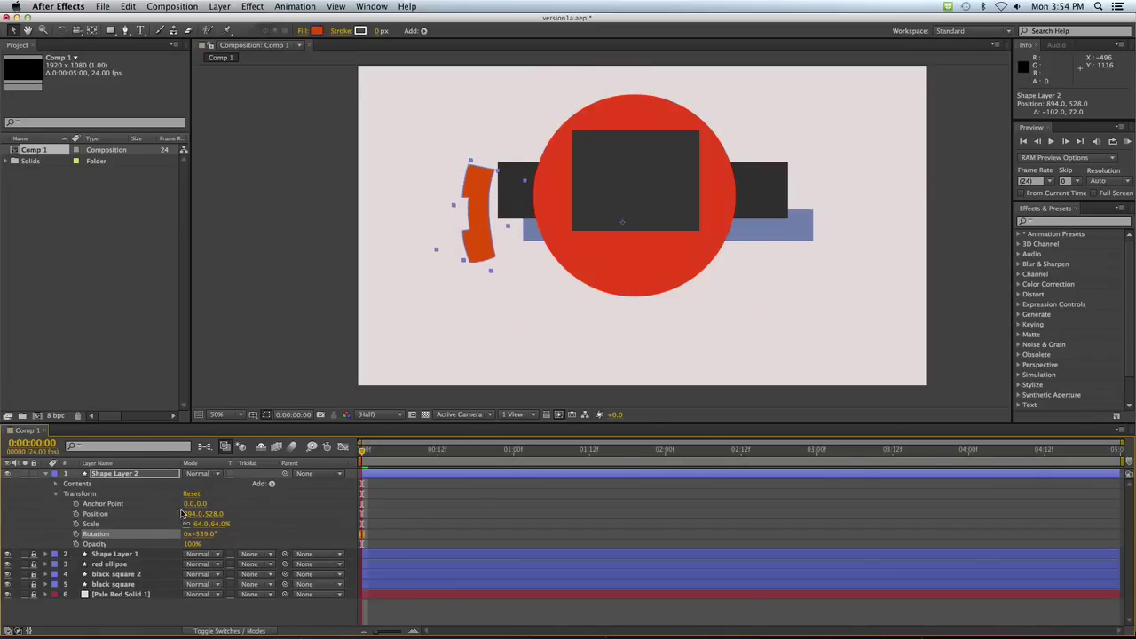
pyautogui.moveTo(188, 504); pyautogui.dragTo(245, 509)
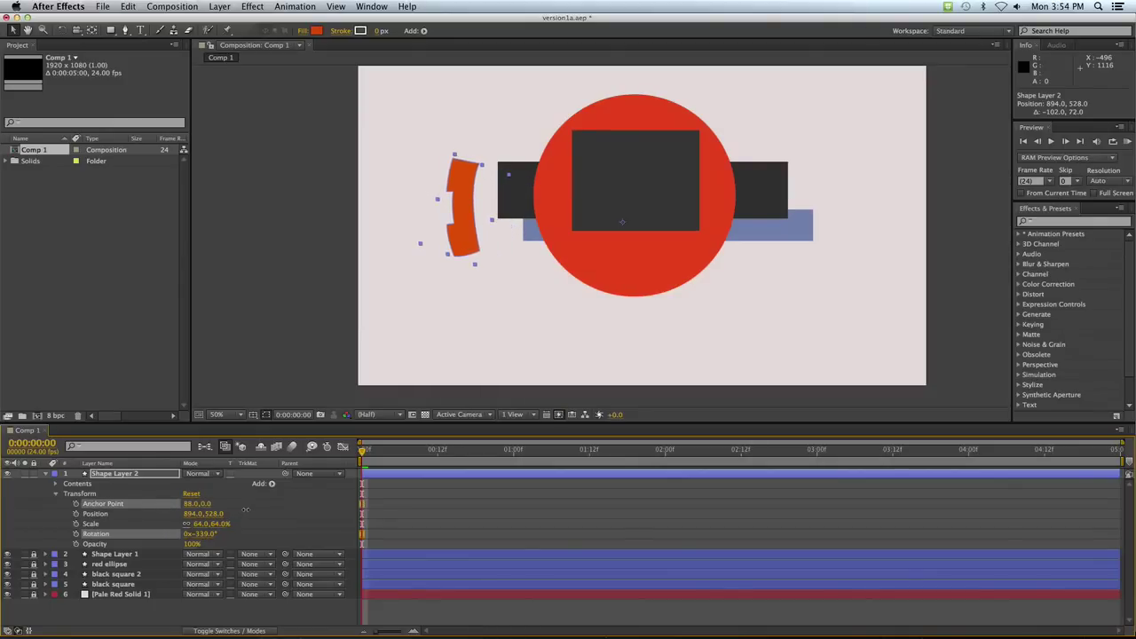
pyautogui.moveTo(206, 504); pyautogui.dragTo(148, 504)
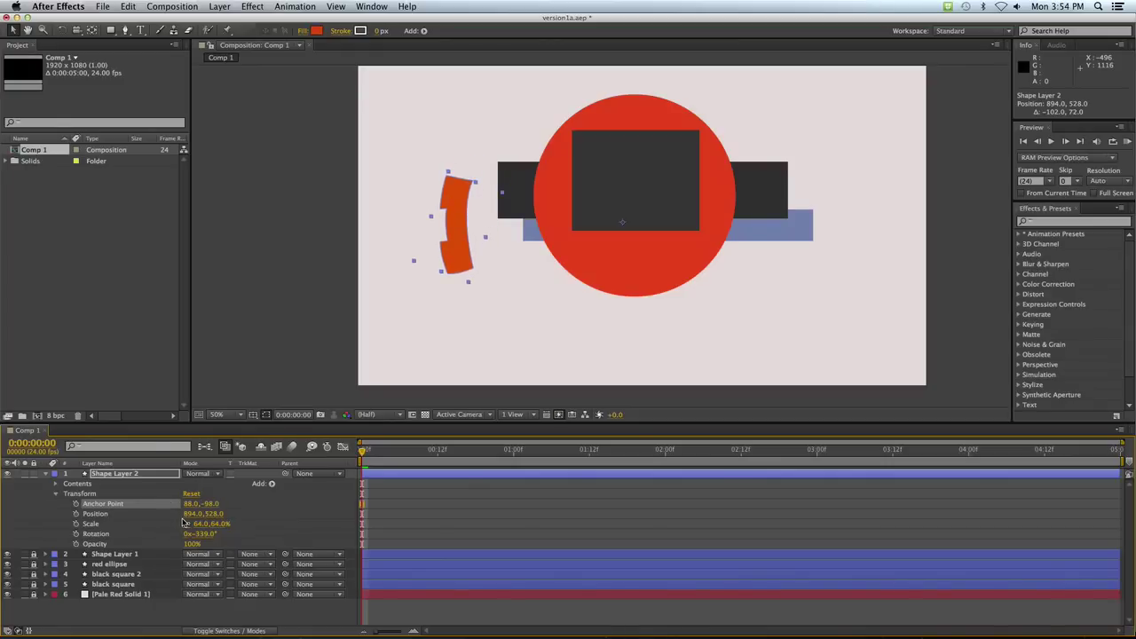
# - Move Shape Layer 2's anchor point near the red circle (36.6, -31.4) and test the swing
pyautogui.click(94, 32)
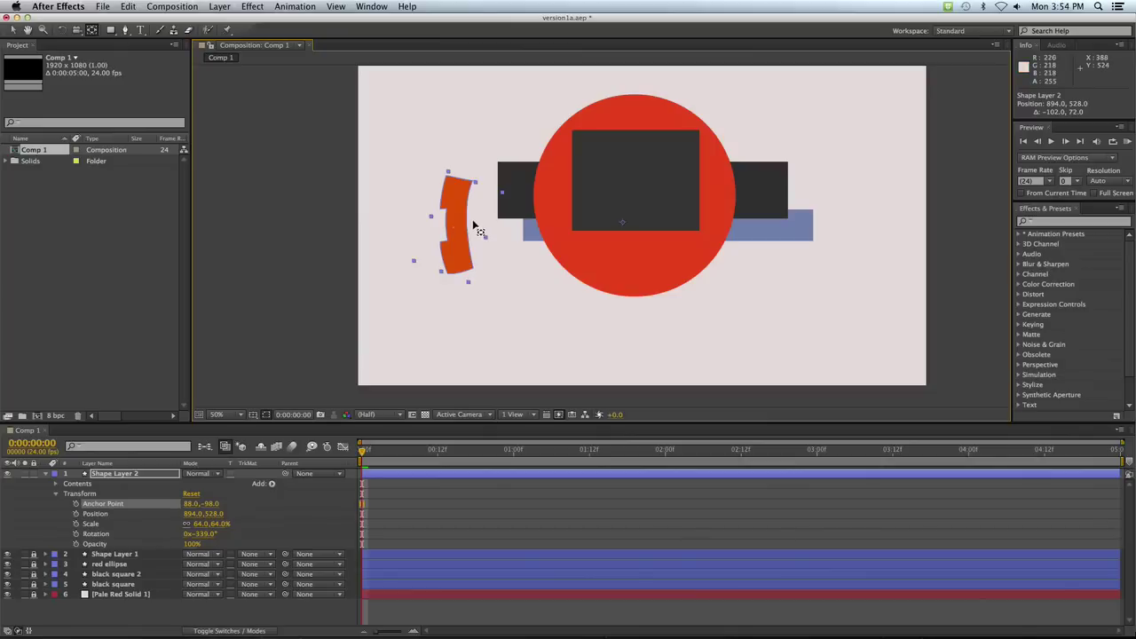
pyautogui.moveTo(613, 229)
pyautogui.mouseDown()
pyautogui.moveTo(594, 247)
pyautogui.moveTo(610, 246)
pyautogui.moveTo(609, 234)
pyautogui.mouseUp()
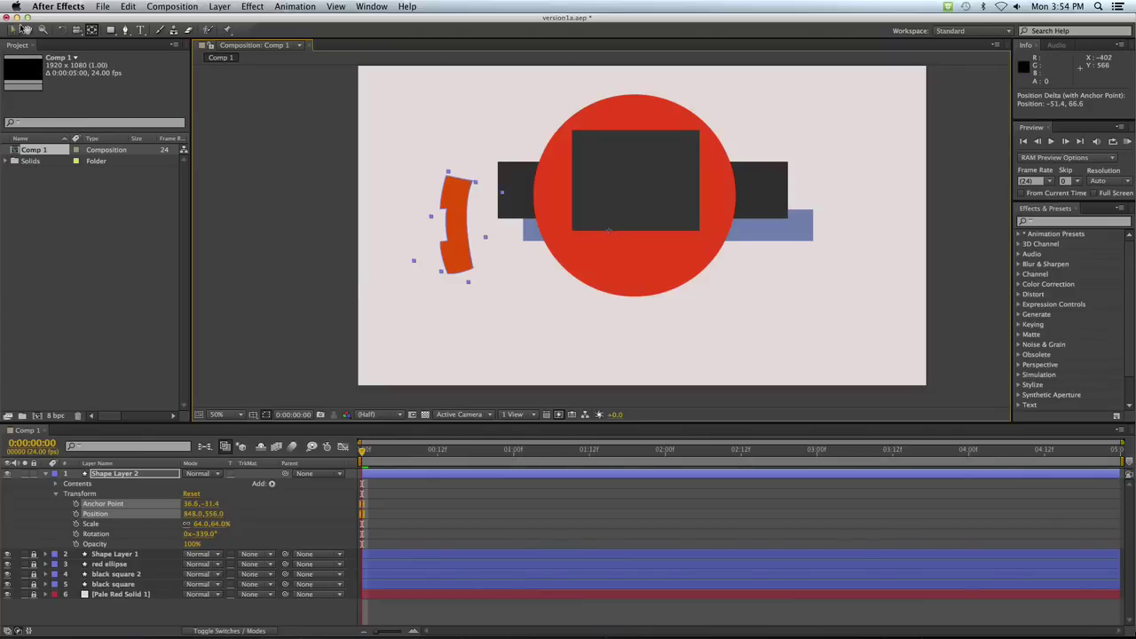
pyautogui.click(14, 30)
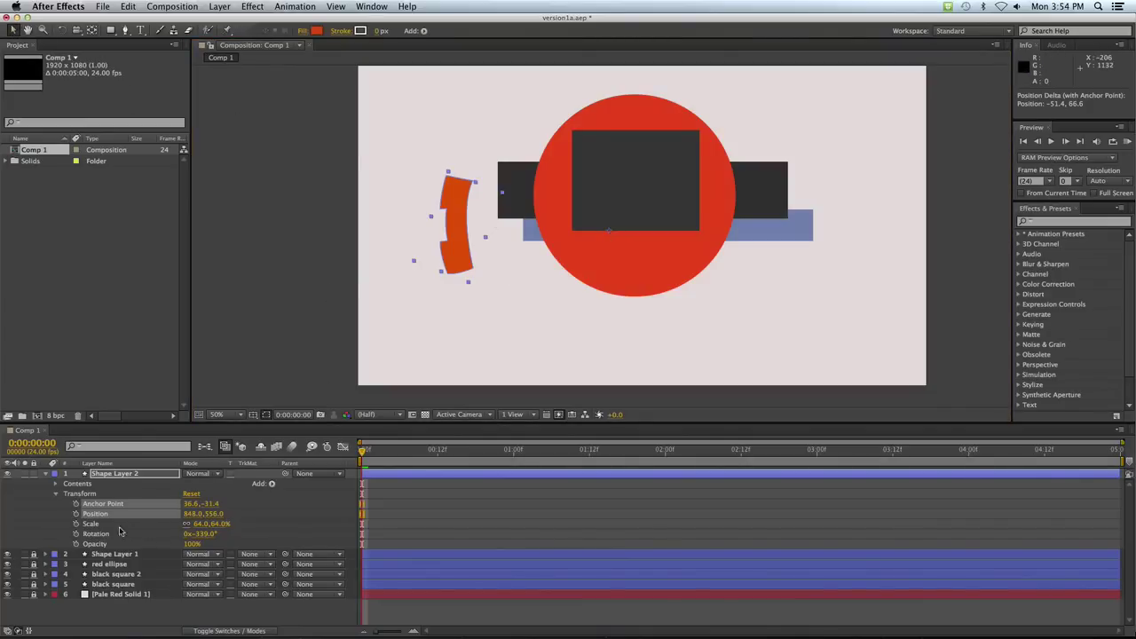
pyautogui.moveTo(199, 539)
pyautogui.mouseDown()
pyautogui.moveTo(396, 536)
pyautogui.moveTo(279, 517)
pyautogui.moveTo(259, 247)
pyautogui.mouseUp()
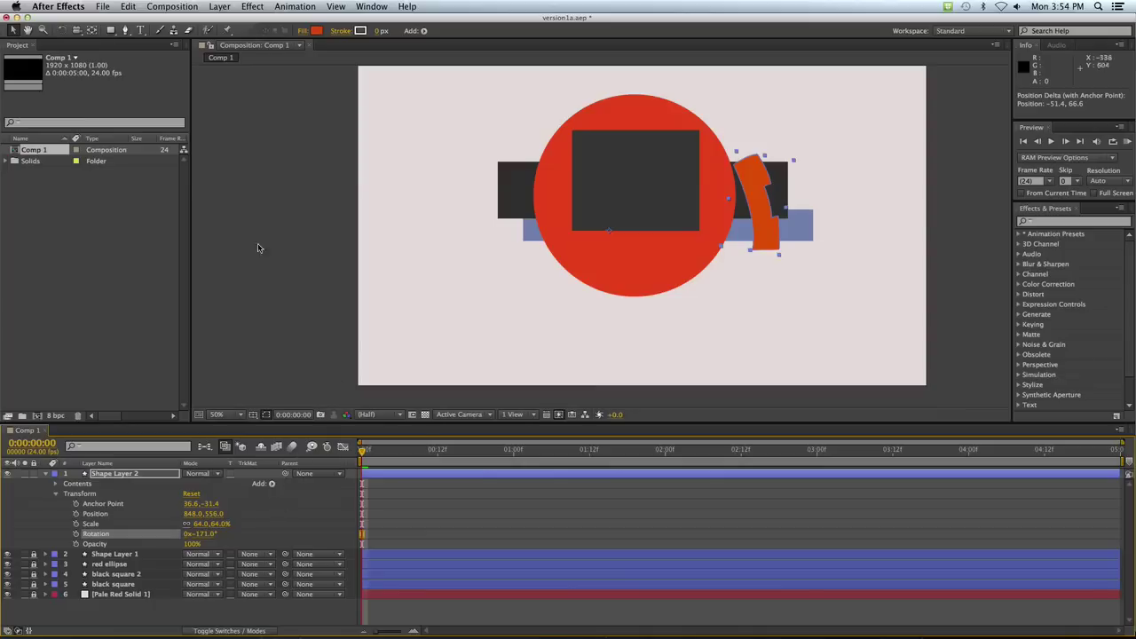
# - Reset the arc's rotation to 0° and compare the layout with the reference painting
pyautogui.click(203, 535)
pyautogui.write('0')
pyautogui.press('Return')
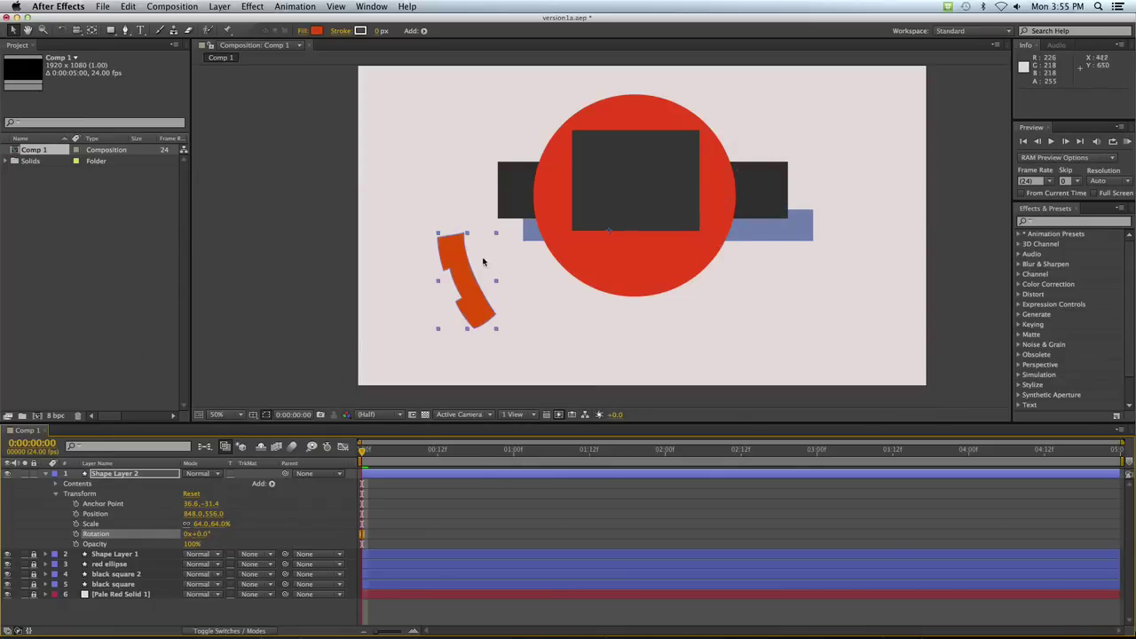
pyautogui.press('super+Tab')
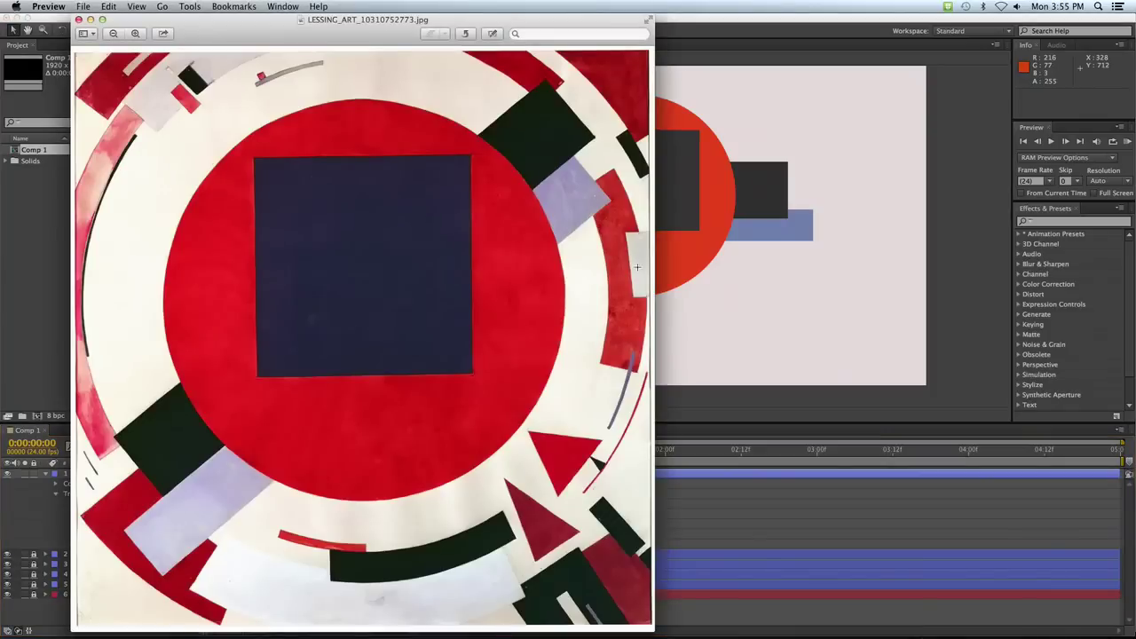
pyautogui.press('super+Tab')
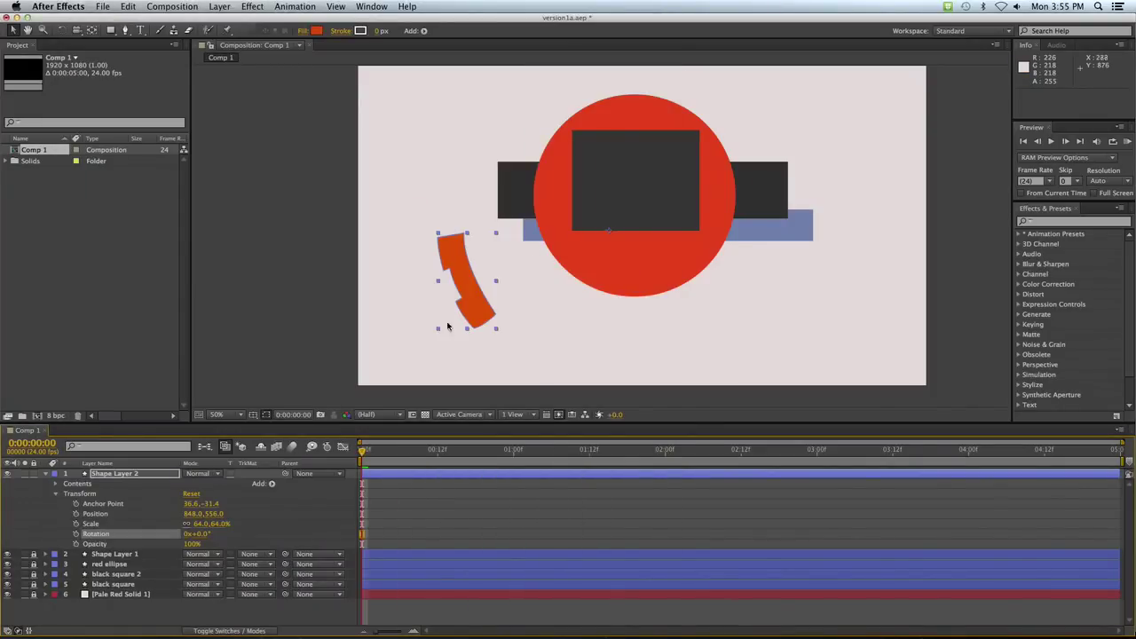
# - Move the arc to 772, 520 and keyframe Rotation from 0° at frame 0 to one full turn at 2:13
pyautogui.moveTo(475, 325); pyautogui.dragTo(450, 294)
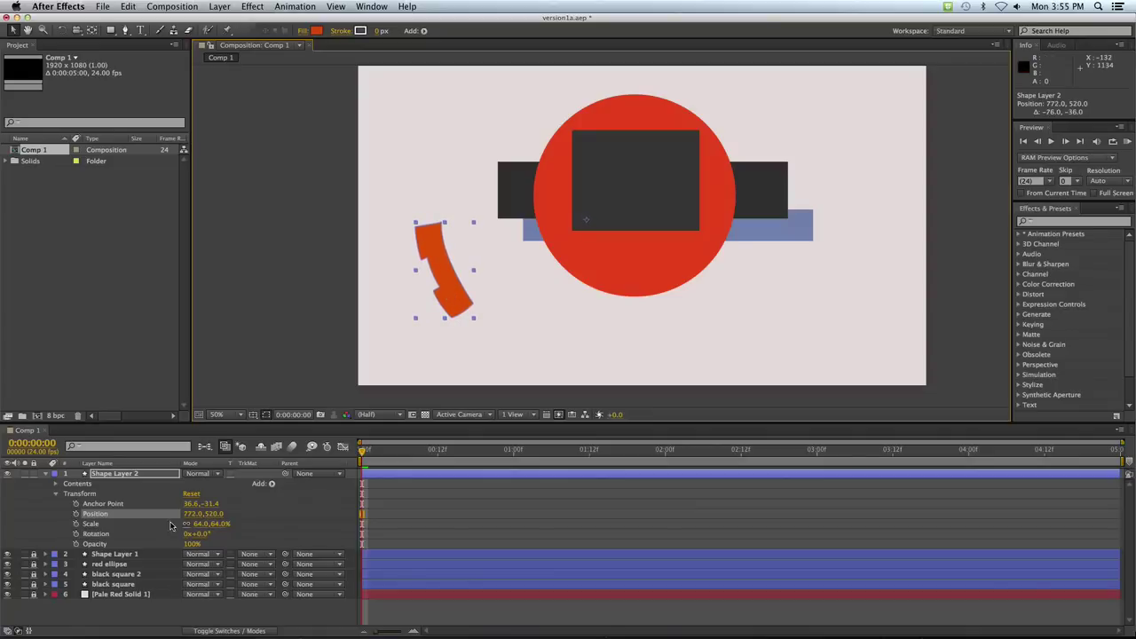
pyautogui.click(76, 533)
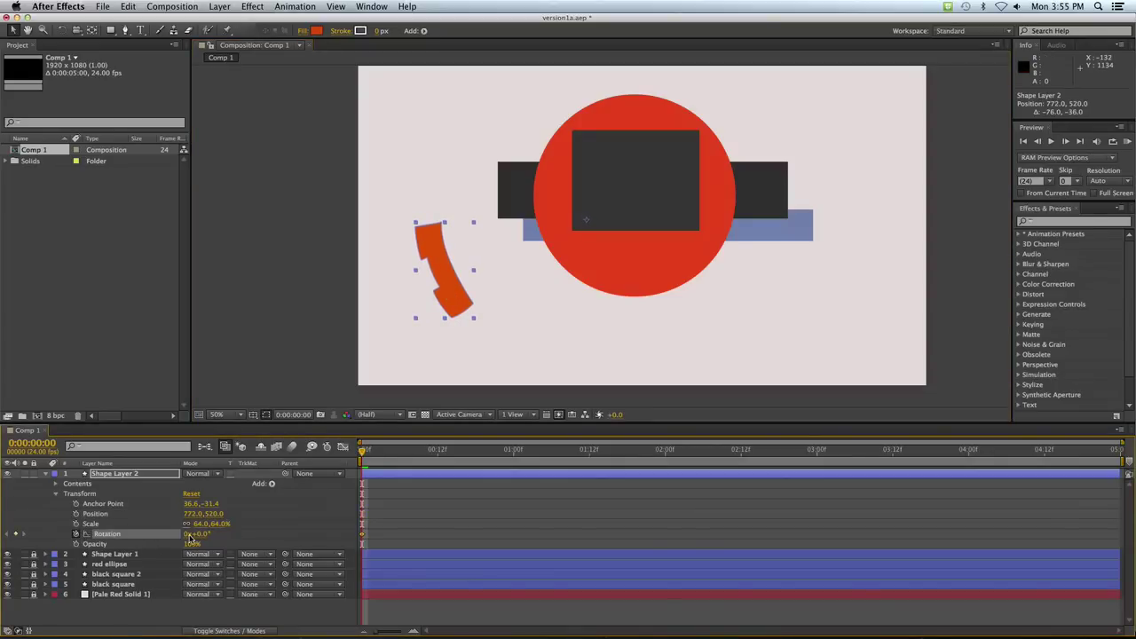
pyautogui.moveTo(362, 455); pyautogui.dragTo(750, 464)
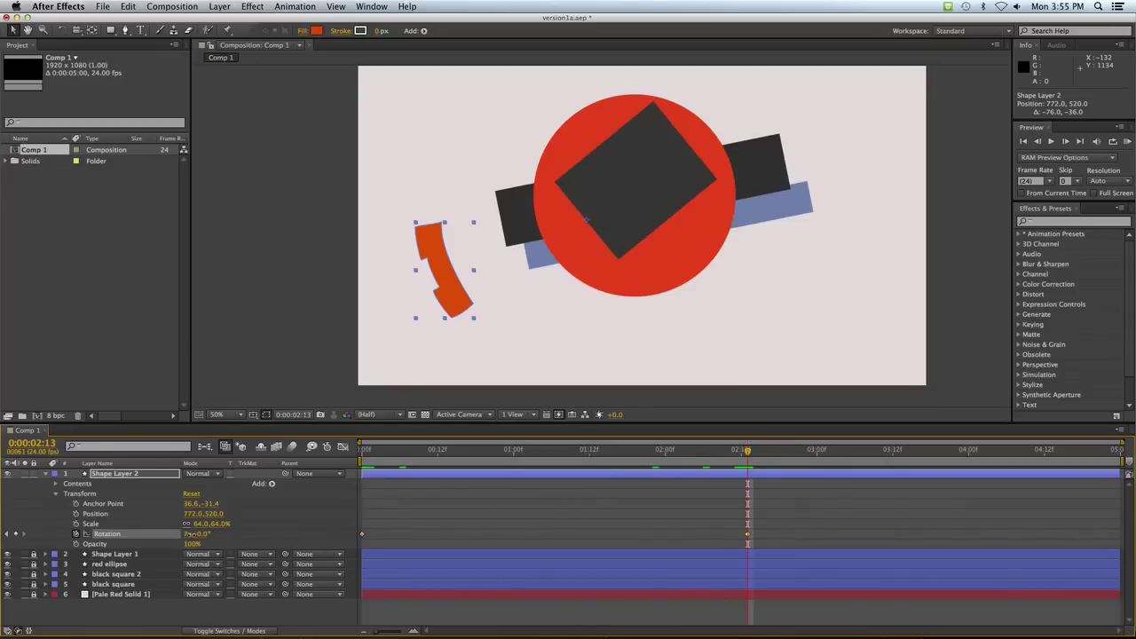
pyautogui.click(191, 535)
pyautogui.write('02:')
pyautogui.write('1')
pyautogui.press('Return')
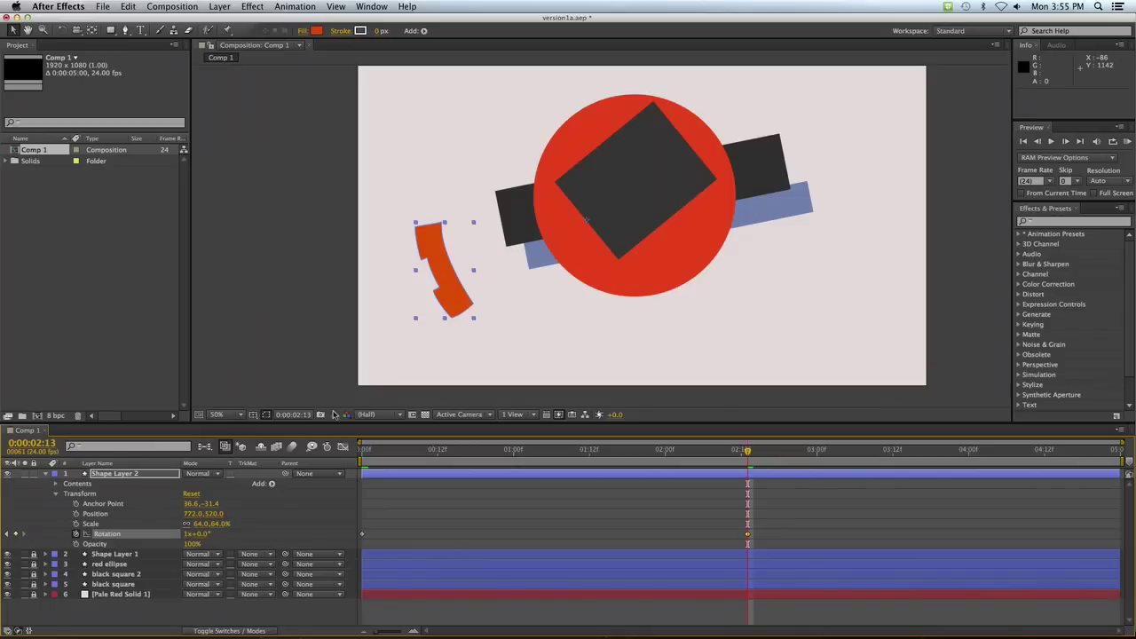
pyautogui.moveTo(728, 457)
pyautogui.mouseDown()
pyautogui.moveTo(309, 473)
pyautogui.moveTo(785, 465)
pyautogui.moveTo(502, 487)
pyautogui.mouseUp()
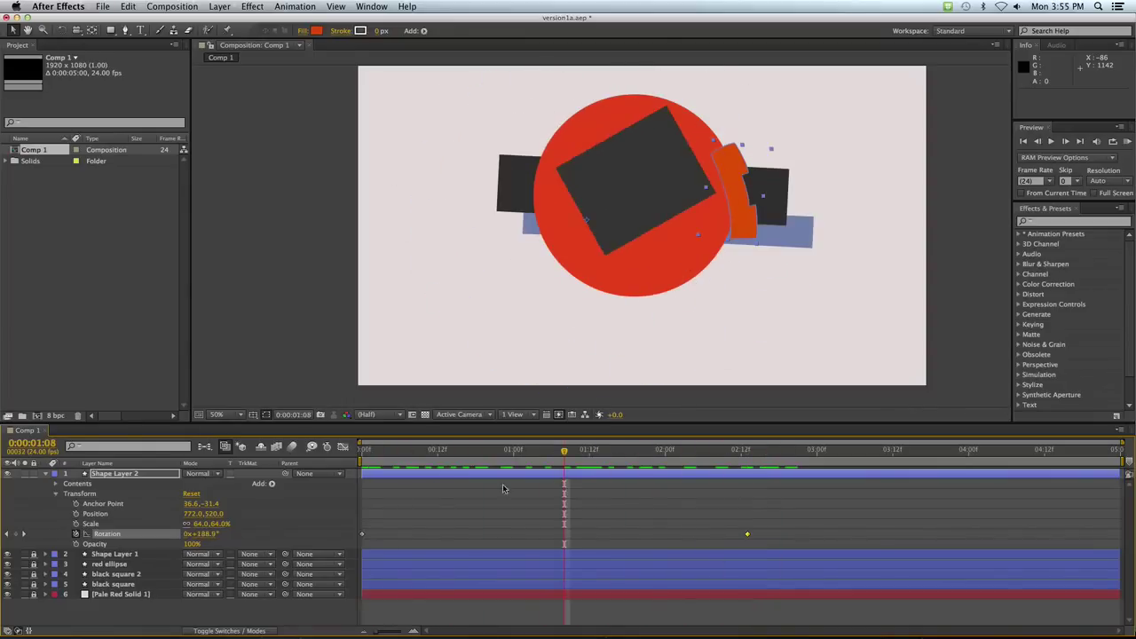
# - Add the expression loopOut("Cycle") to Shape Layer 2's Rotation so the spin repeats
pyautogui.click(133, 536)
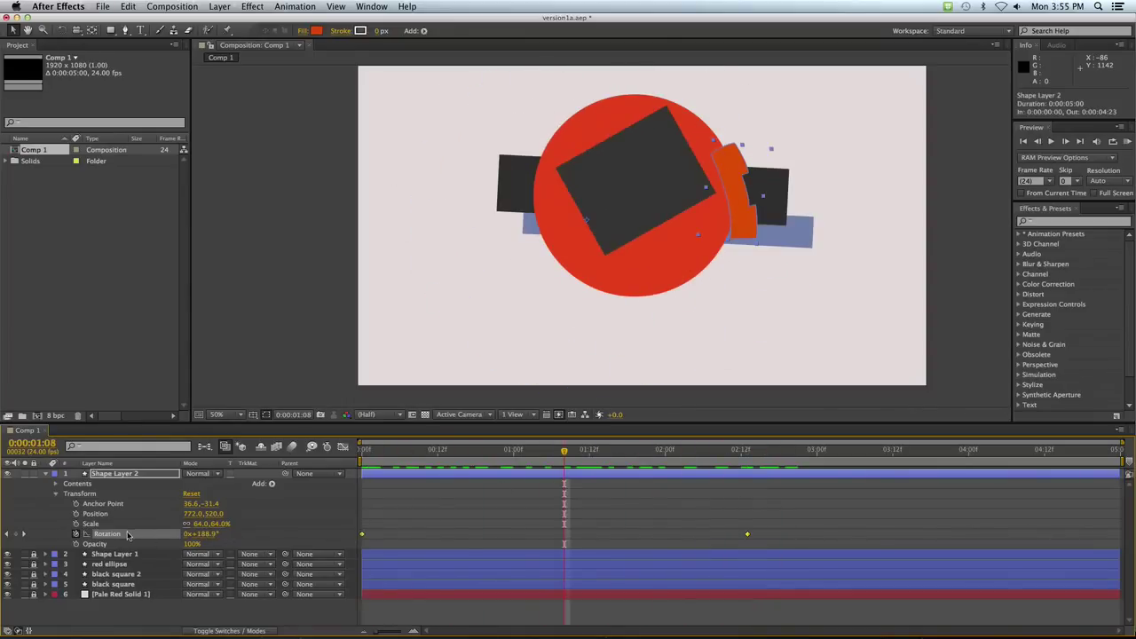
pyautogui.click(293, 7)
pyautogui.click(325, 178)
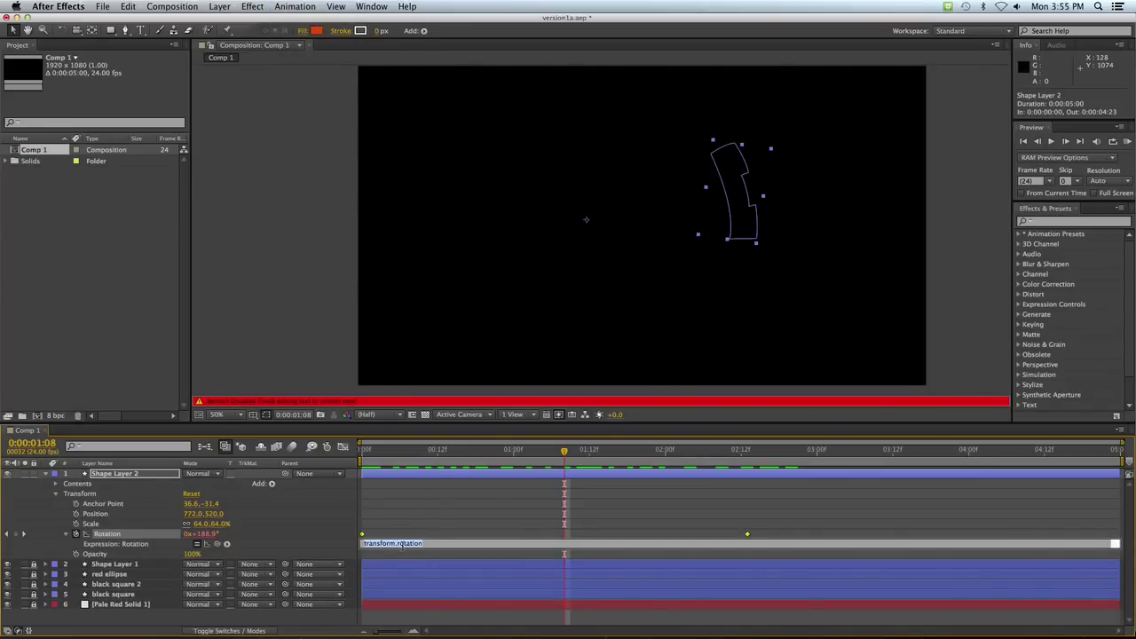
pyautogui.press('BackSpace')
pyautogui.write('loopOut("Cycle")')
pyautogui.click(329, 545)
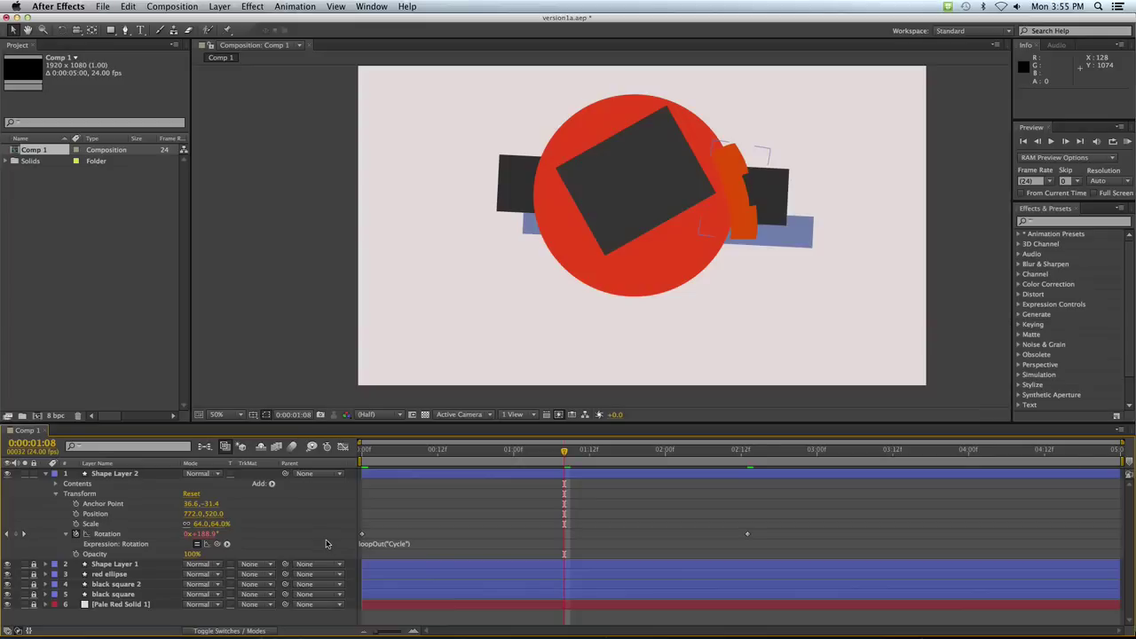
# - Move the orange arc up-right to 948, 456 and preview the looping spin
pyautogui.click(406, 450)
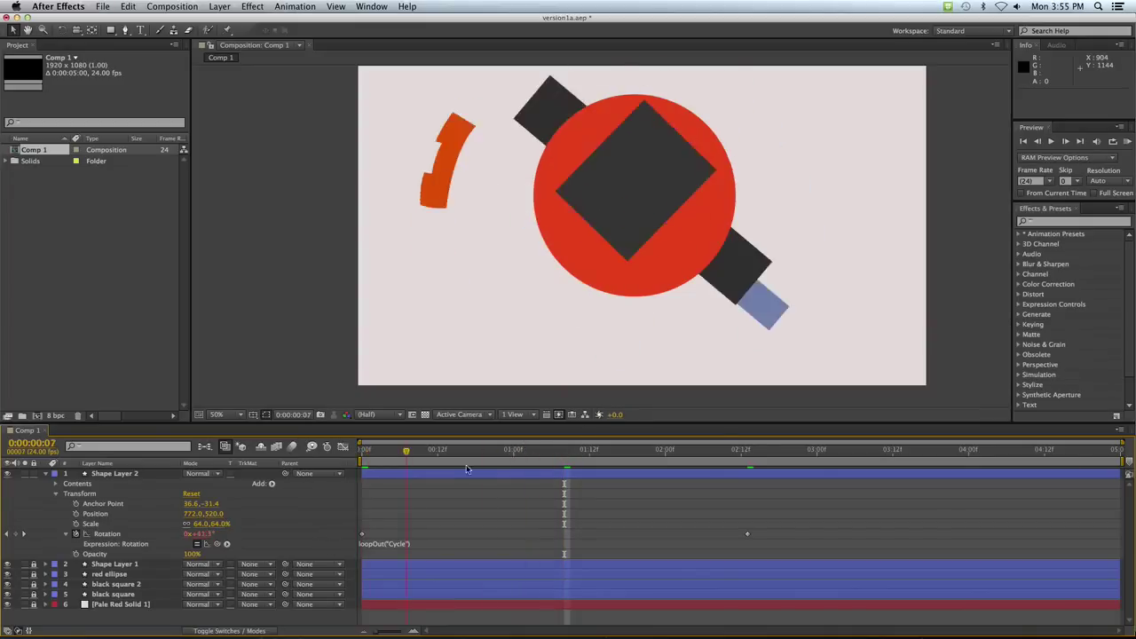
pyautogui.press('space')
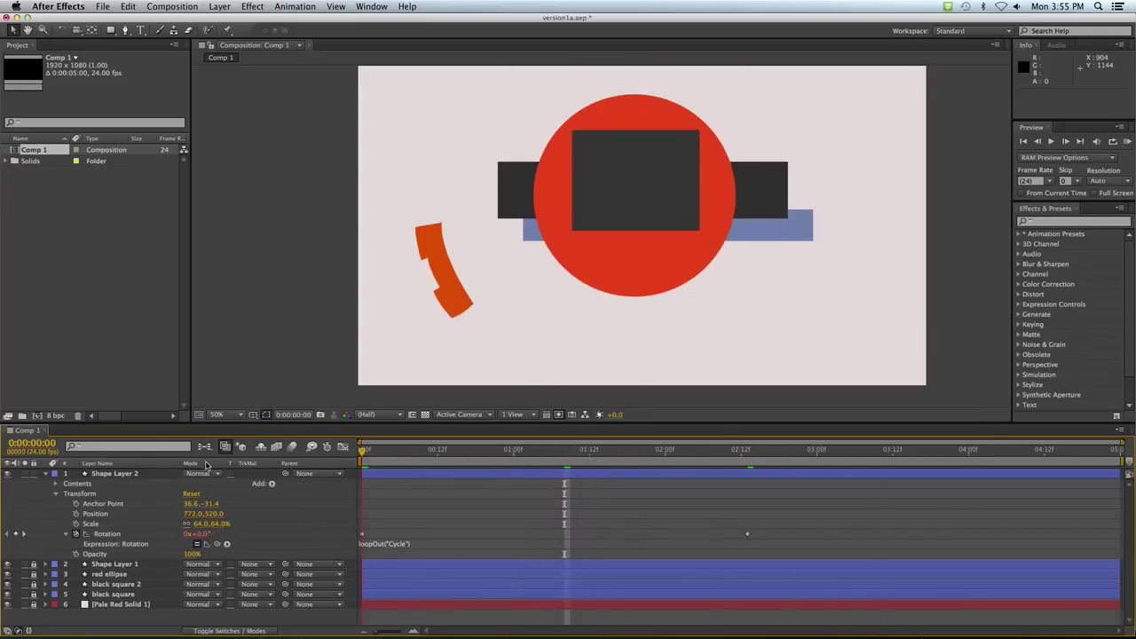
pyautogui.click(445, 254)
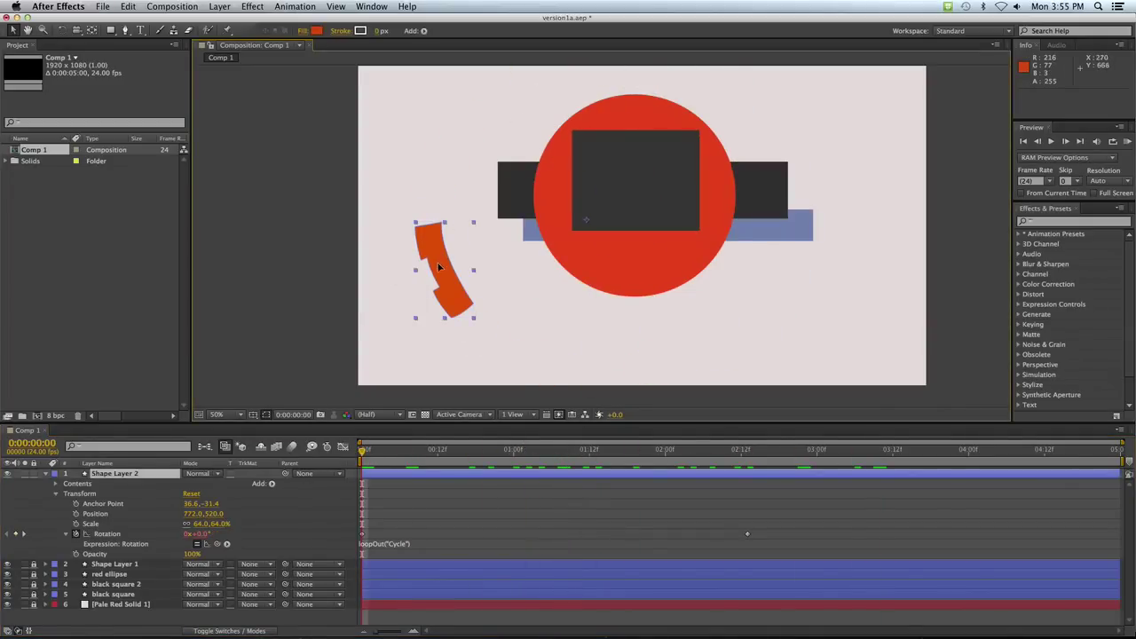
pyautogui.moveTo(438, 267)
pyautogui.mouseDown()
pyautogui.moveTo(491, 241)
pyautogui.moveTo(490, 251)
pyautogui.mouseUp()
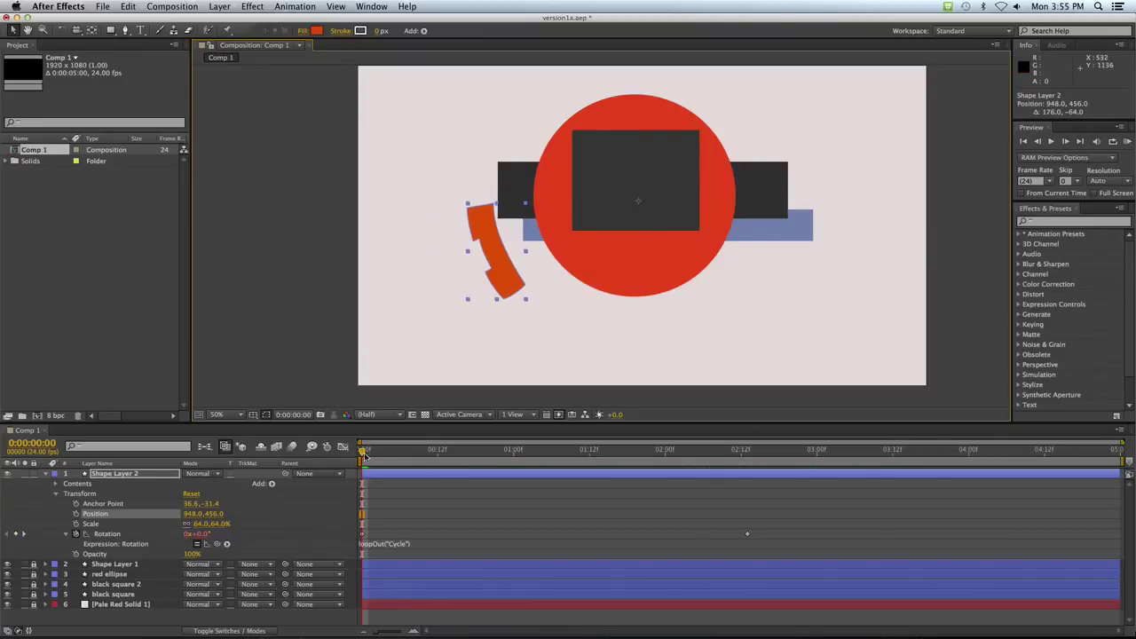
pyautogui.moveTo(364, 456)
pyautogui.mouseDown()
pyautogui.moveTo(719, 444)
pyautogui.moveTo(651, 480)
pyautogui.mouseUp()
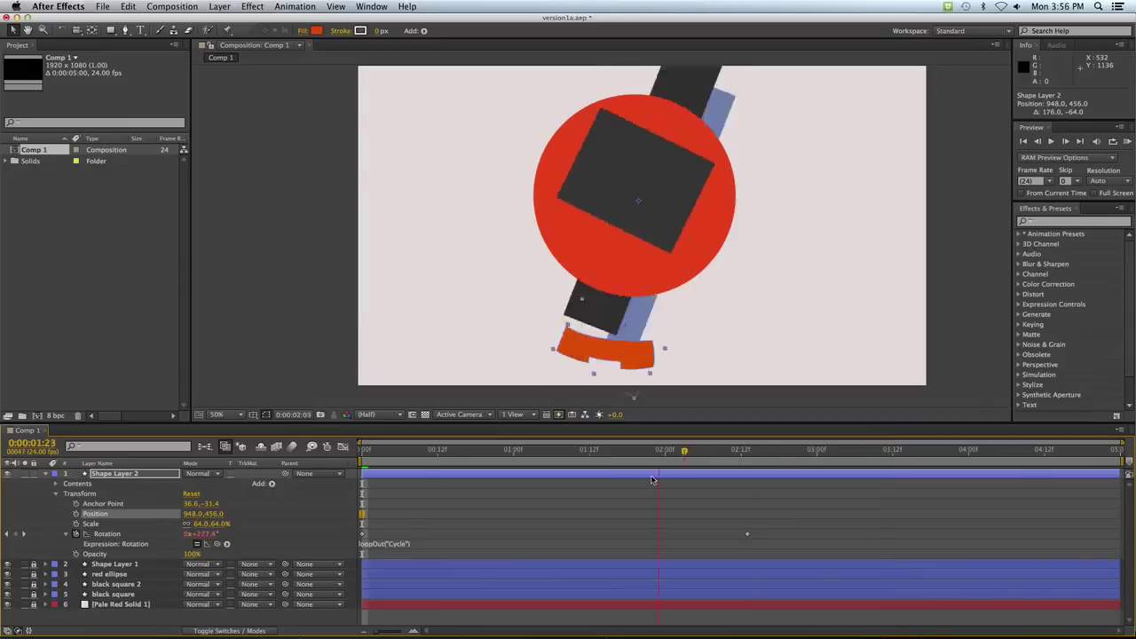
pyautogui.press('space')
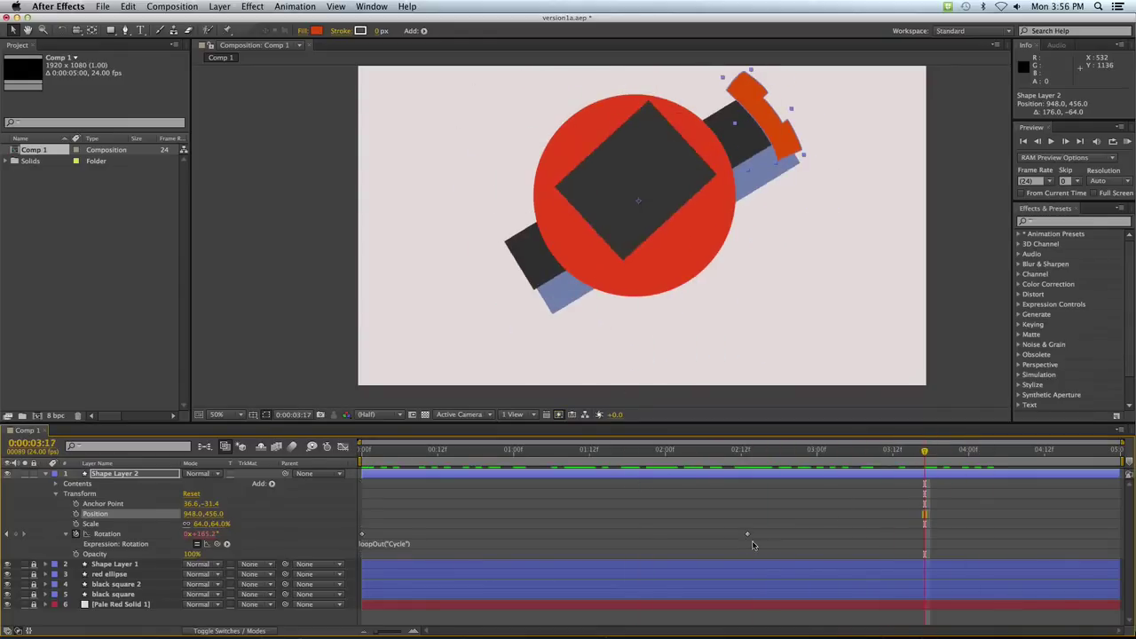
# - Drag the full-turn Rotation keyframe to 0:00:03:20 and compare against the reference painting
pyautogui.moveTo(747, 534); pyautogui.dragTo(942, 533)
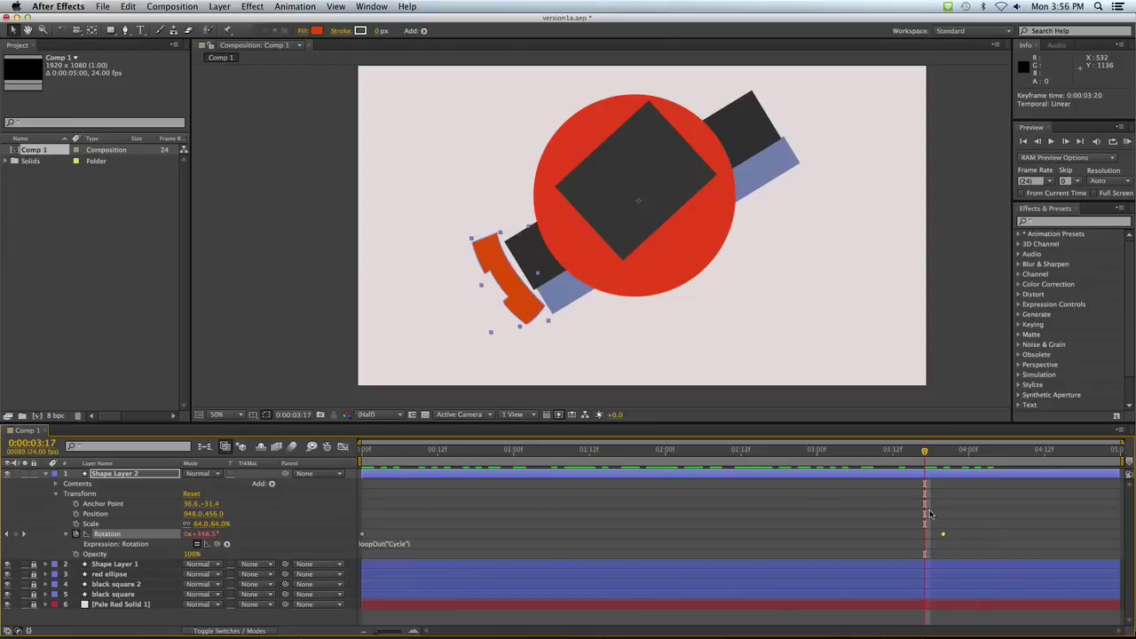
pyautogui.moveTo(924, 453)
pyautogui.mouseDown()
pyautogui.moveTo(308, 465)
pyautogui.moveTo(803, 450)
pyautogui.moveTo(653, 465)
pyautogui.mouseUp()
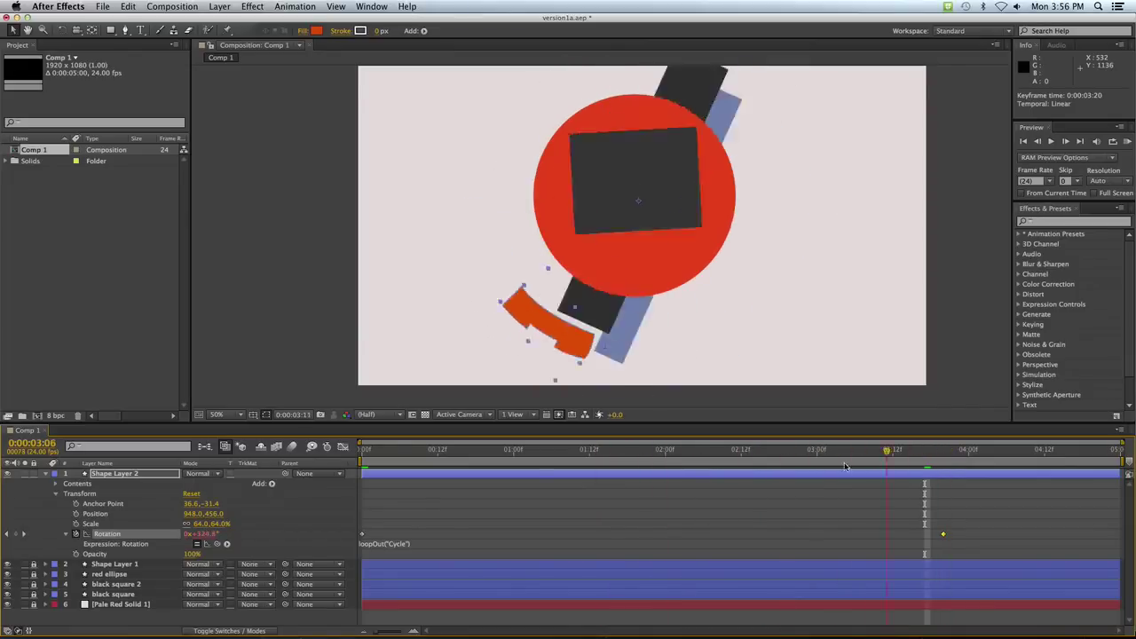
pyautogui.moveTo(653, 465); pyautogui.dragTo(388, 453)
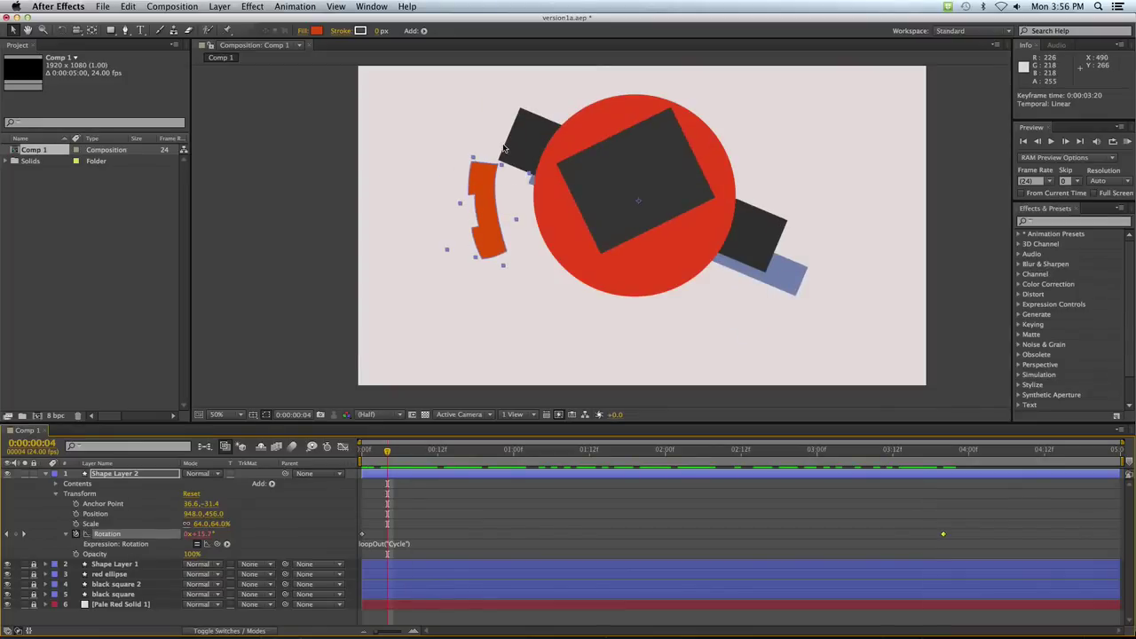
pyautogui.press('super+Tab')
pyautogui.press('super+Tab')
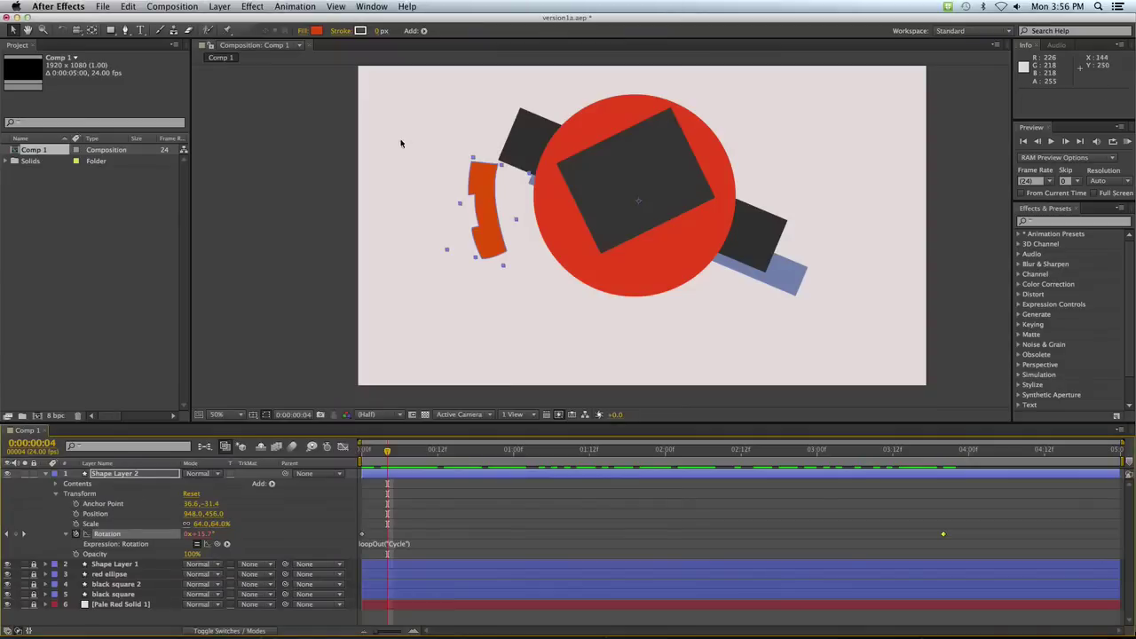
pyautogui.press('super+Tab')
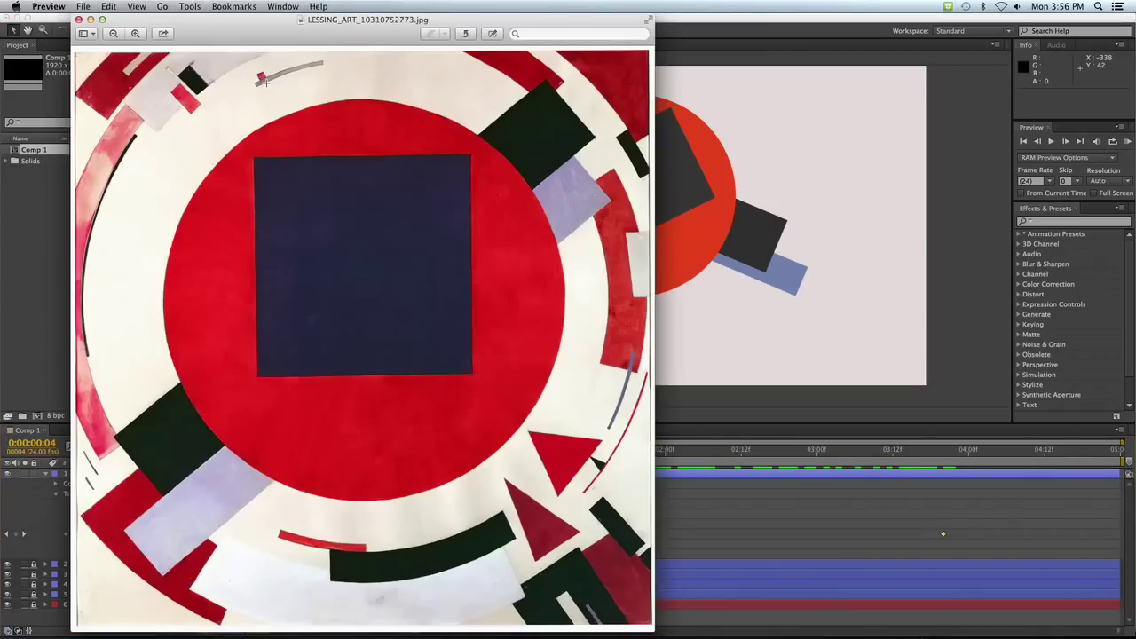
# - Set aside the LESSING_ART_10310752773.jpg reference and bring the After Effects composition back to front
pyautogui.press('super+Tab')
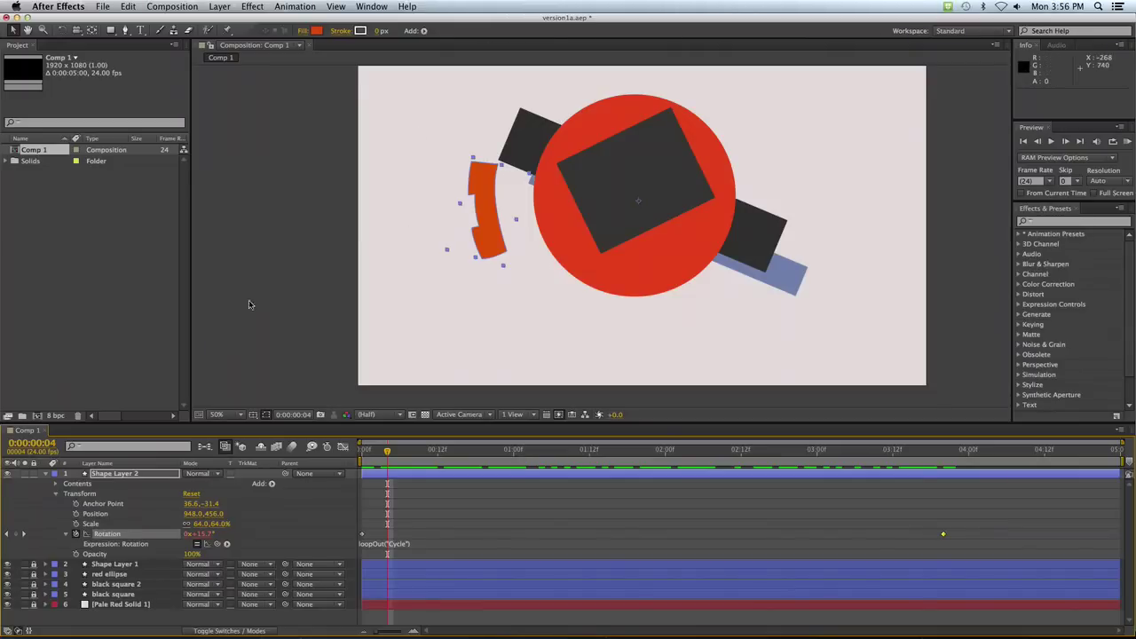
# - Lock Shape Layer 2, enable comp and layer motion blur for layers 1–5, and RAM-preview it
pyautogui.click(45, 473)
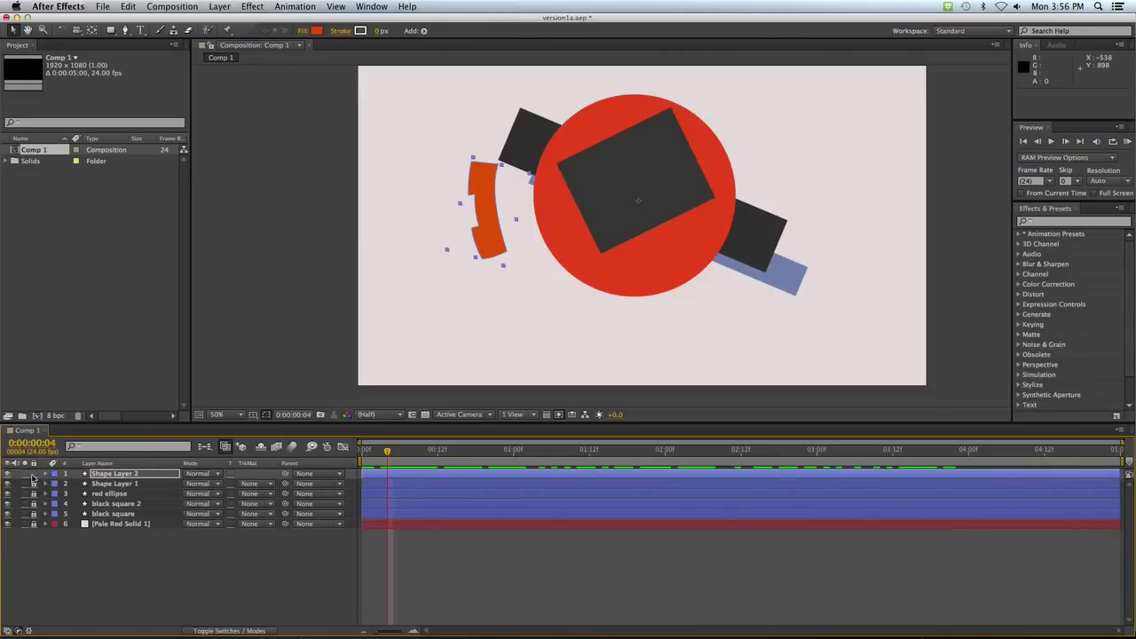
pyautogui.click(34, 475)
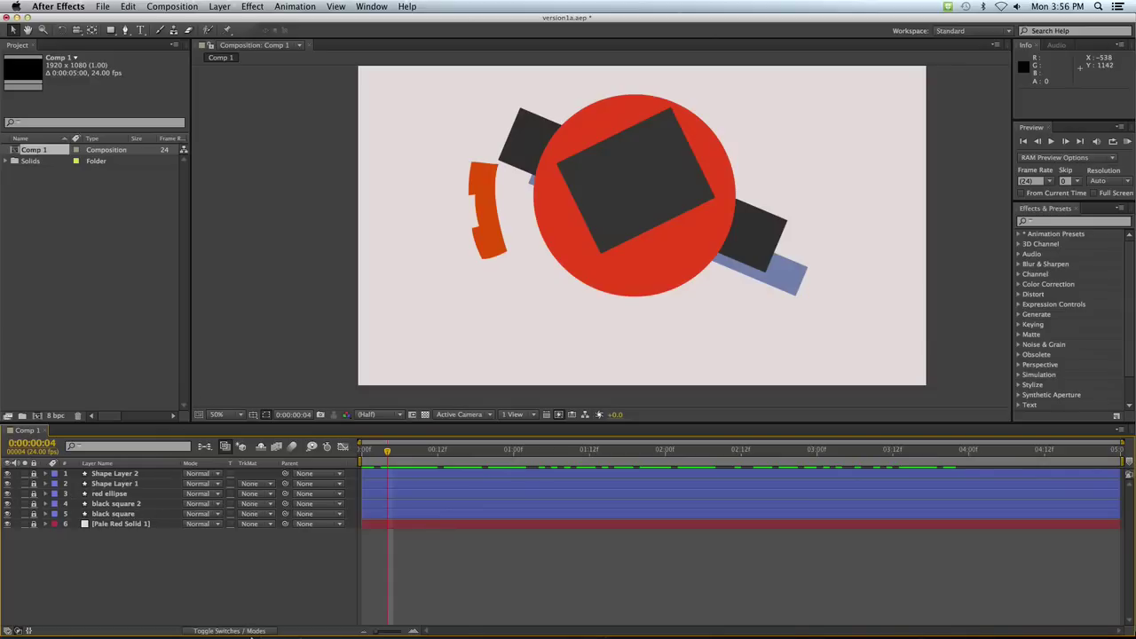
pyautogui.click(251, 631)
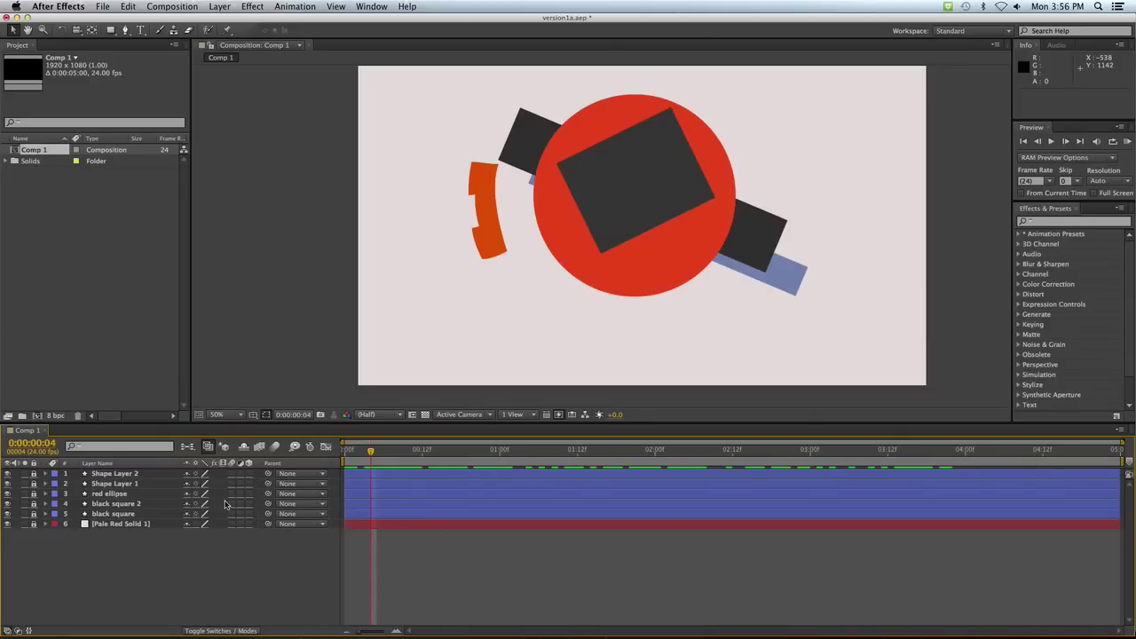
pyautogui.click(275, 449)
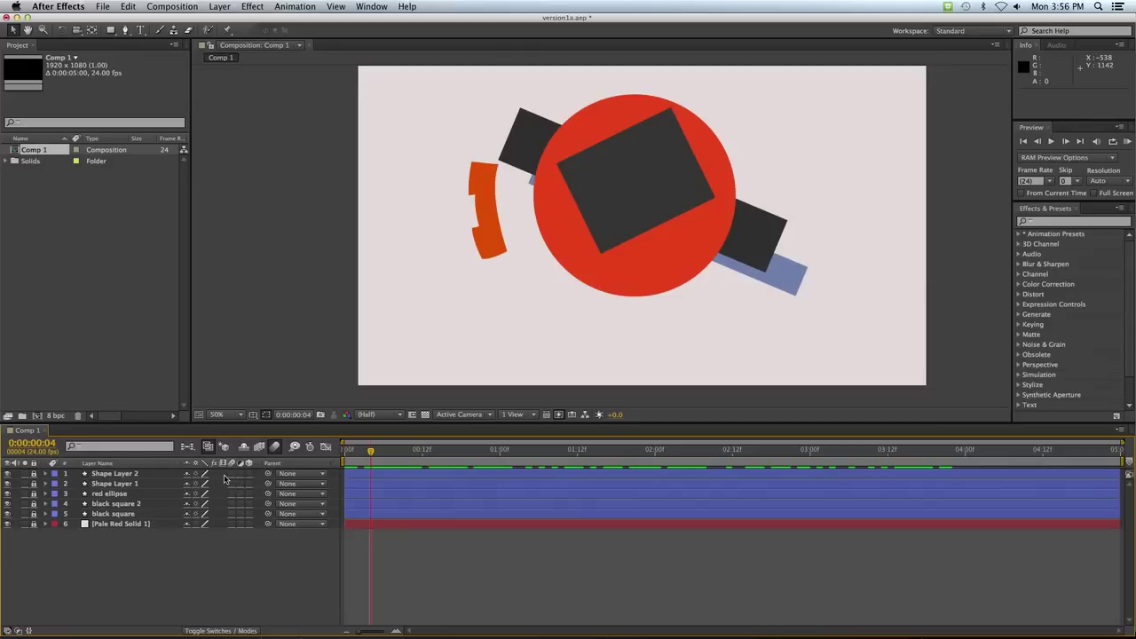
pyautogui.moveTo(231, 476); pyautogui.dragTo(232, 515)
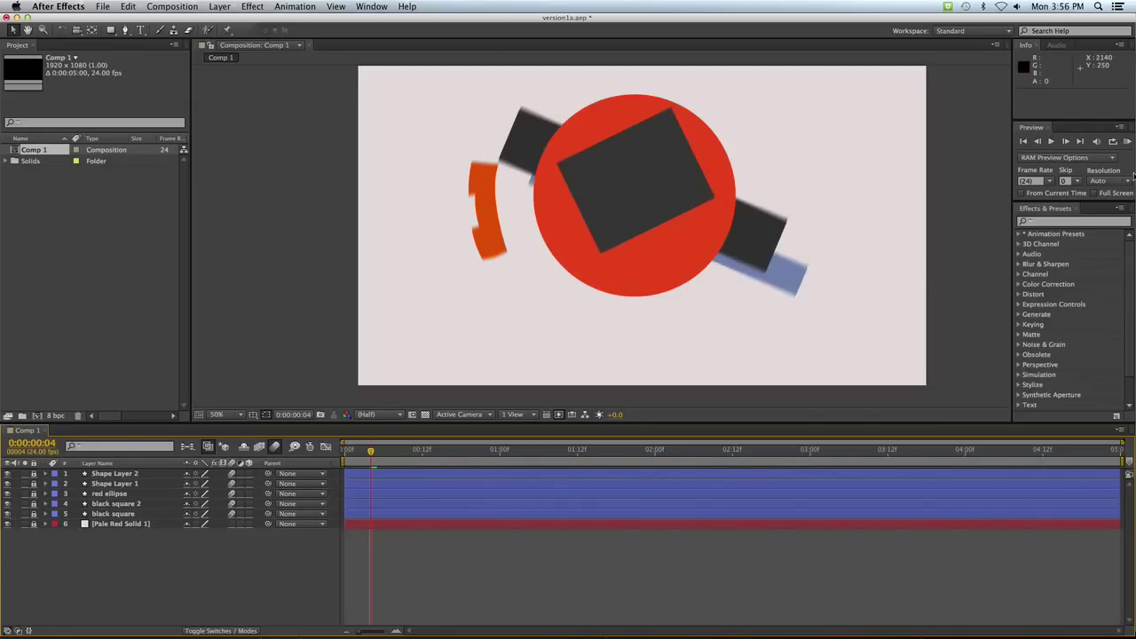
pyautogui.click(1128, 141)
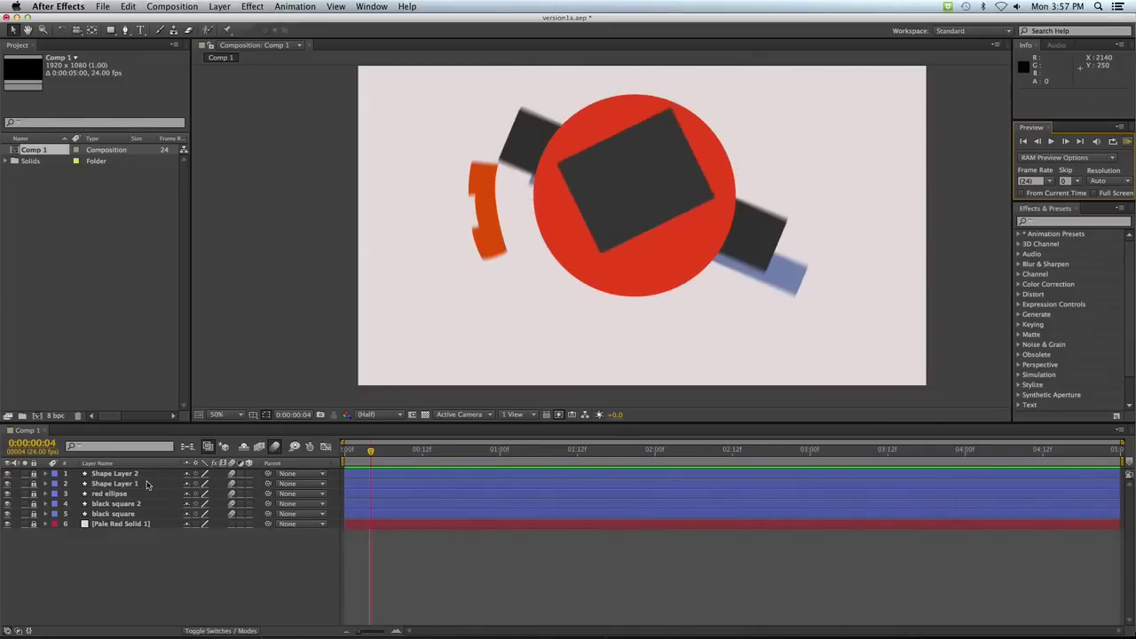
pyautogui.press('space')
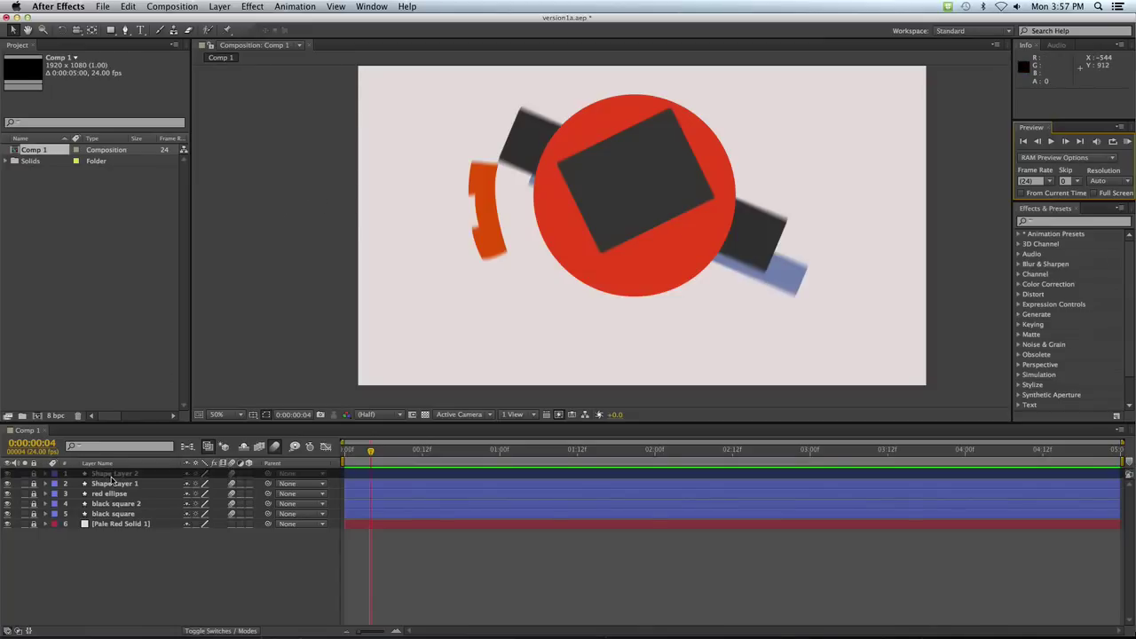
# - Unlock all layers and add an Inner Shadow layer style to Pale Red Solid 1
pyautogui.click(165, 484)
pyautogui.moveTo(34, 484); pyautogui.dragTo(34, 519)
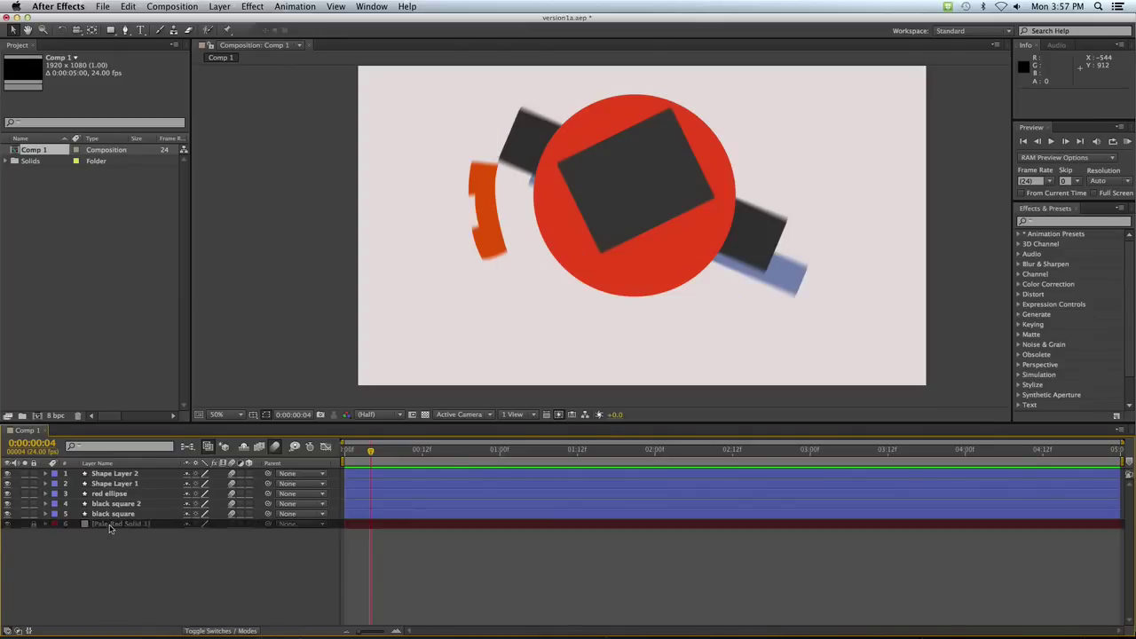
pyautogui.click(34, 524)
pyautogui.click(93, 525)
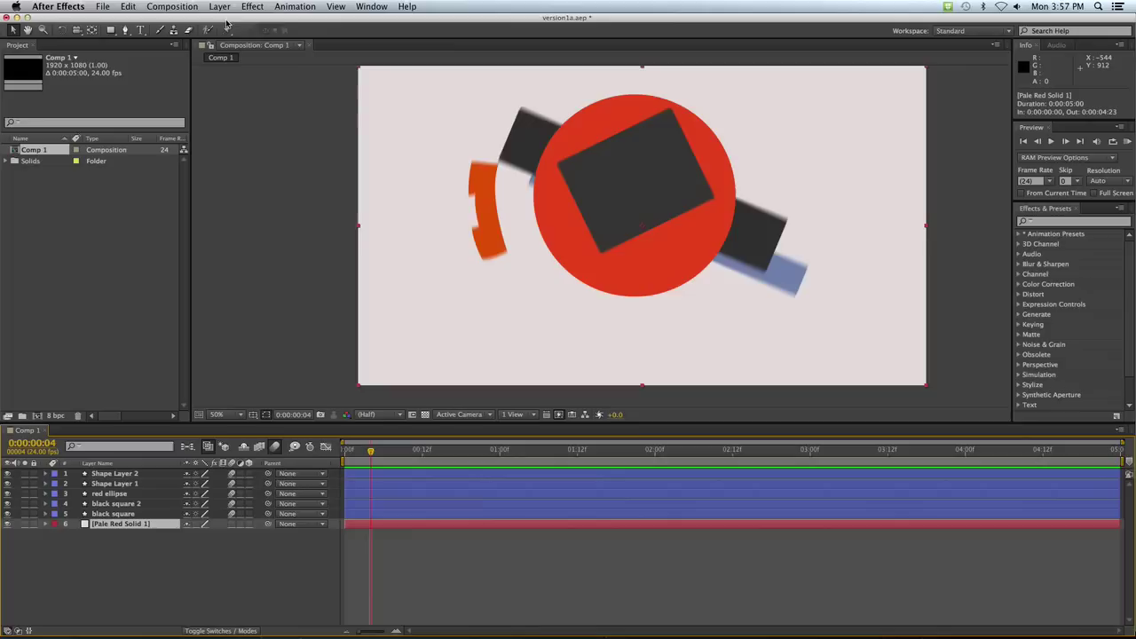
pyautogui.click(218, 7)
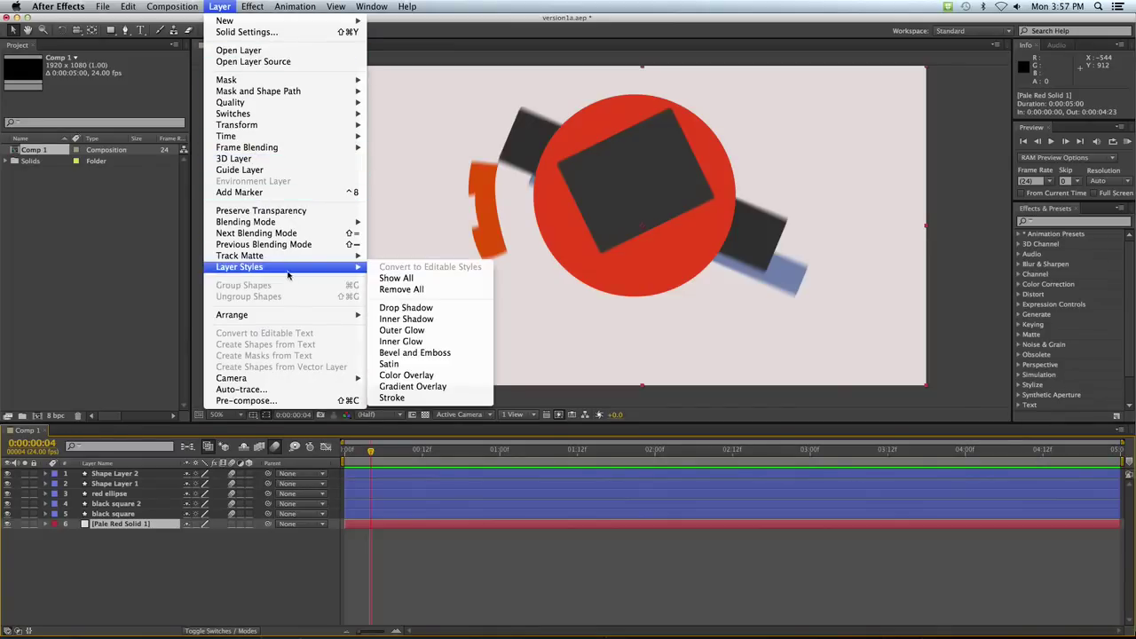
pyautogui.moveTo(351, 268)
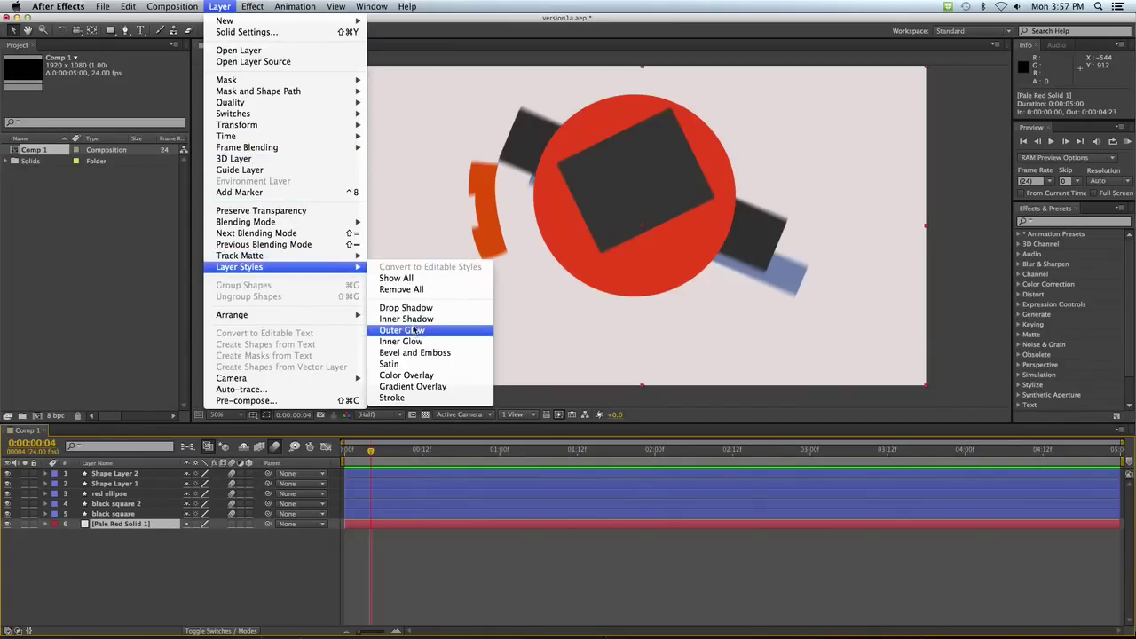
pyautogui.click(414, 319)
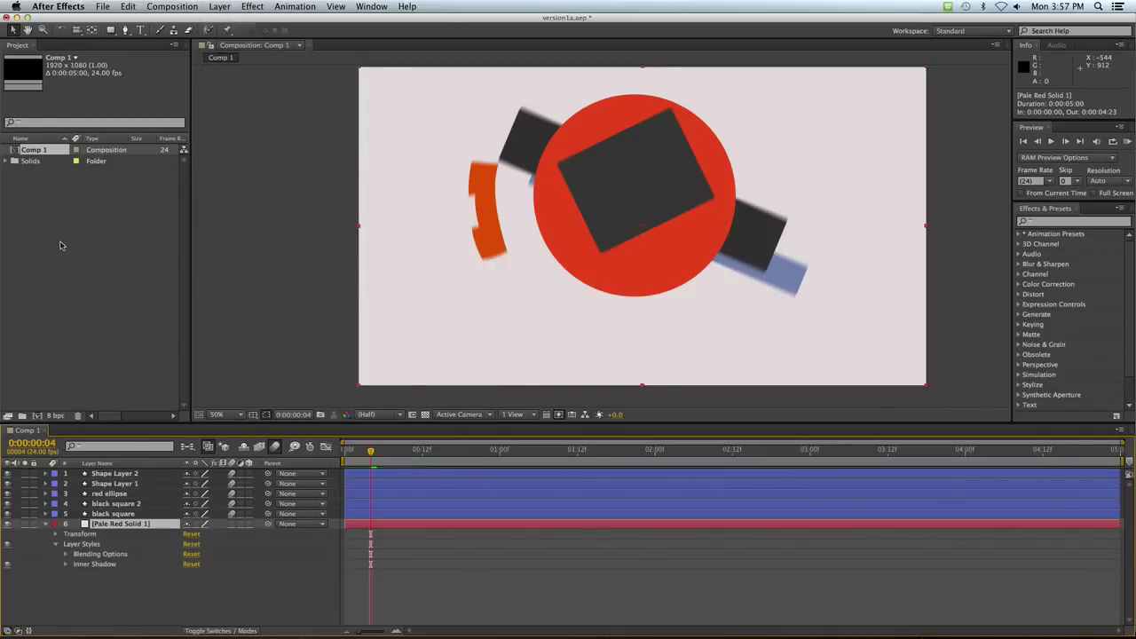
# - Set the background's inner shadow to Size 78, Distance 0 and about 30% opacity
pyautogui.click(65, 564)
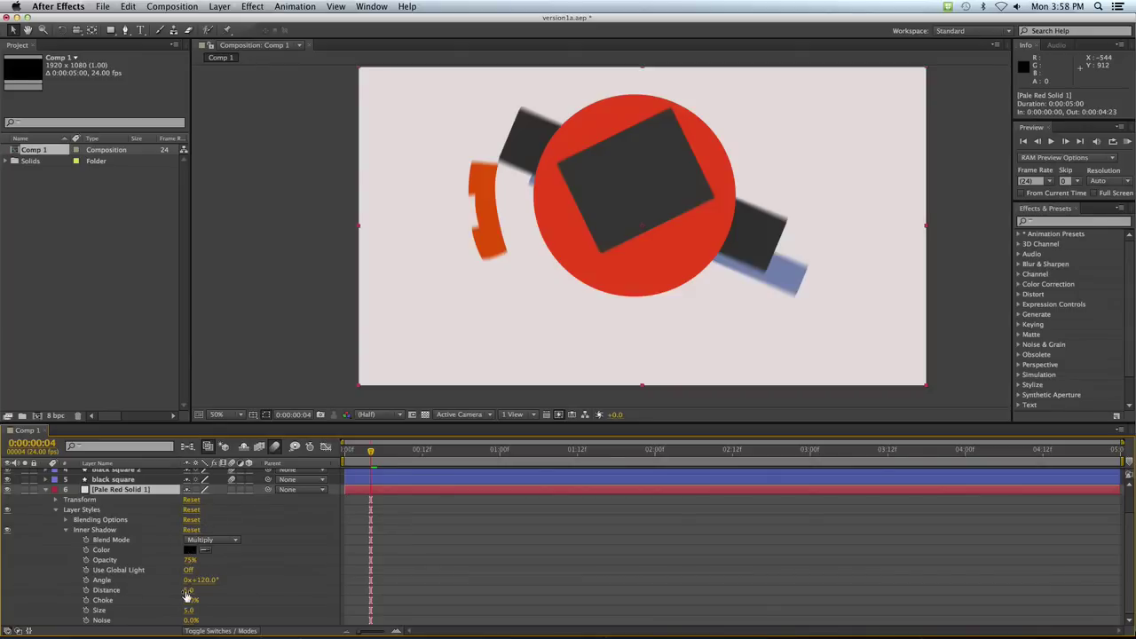
pyautogui.moveTo(189, 610); pyautogui.dragTo(229, 600)
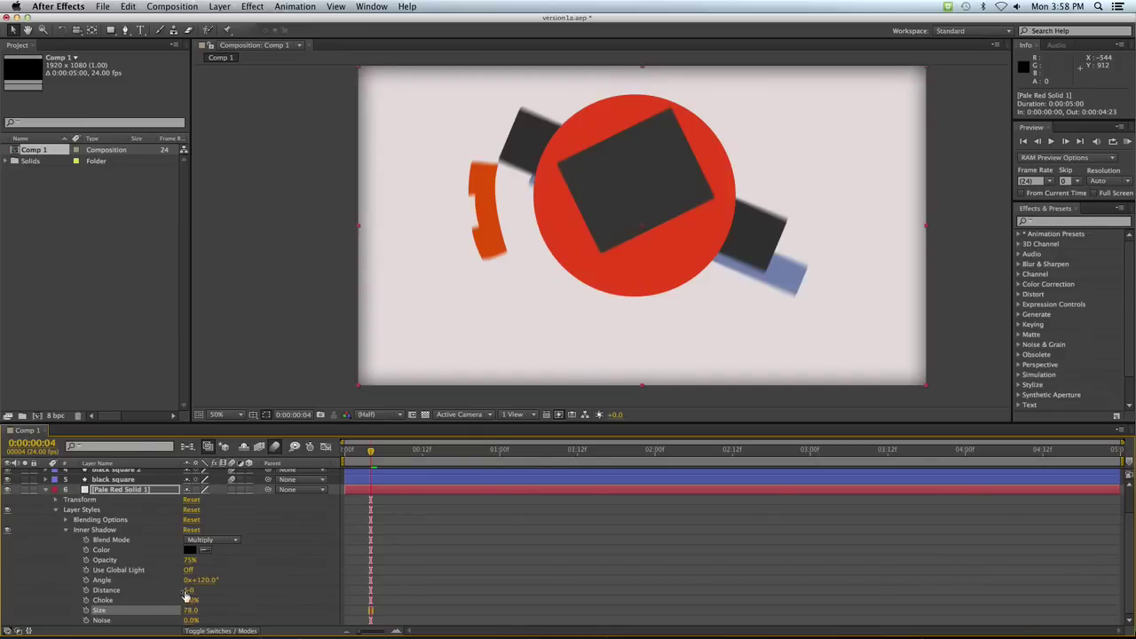
pyautogui.moveTo(188, 591); pyautogui.dragTo(181, 599)
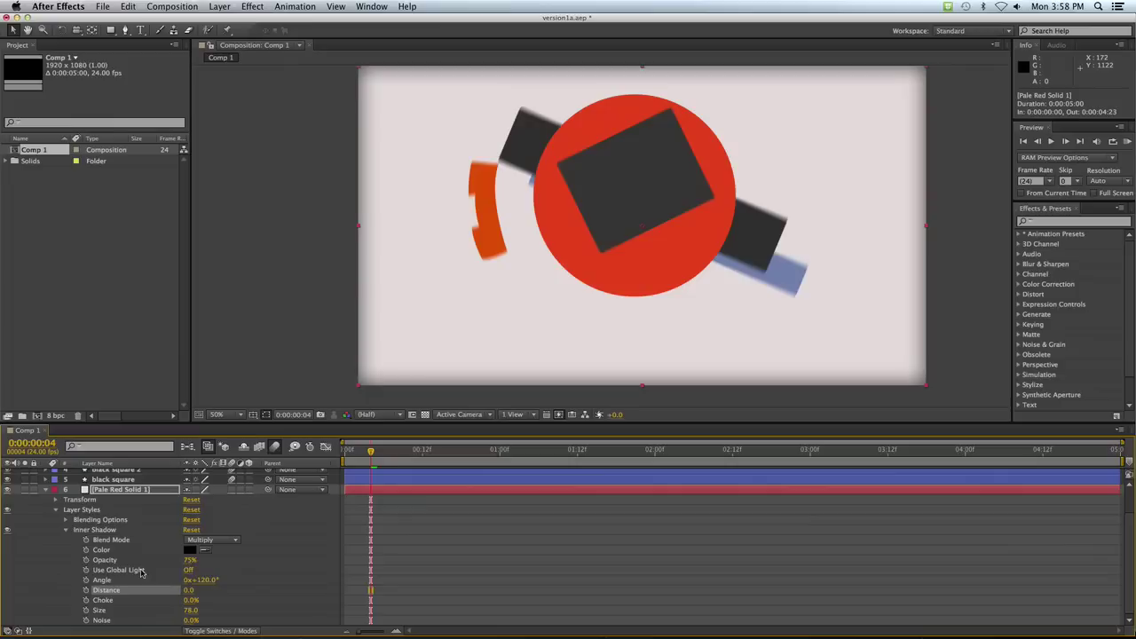
pyautogui.moveTo(189, 561); pyautogui.dragTo(161, 561)
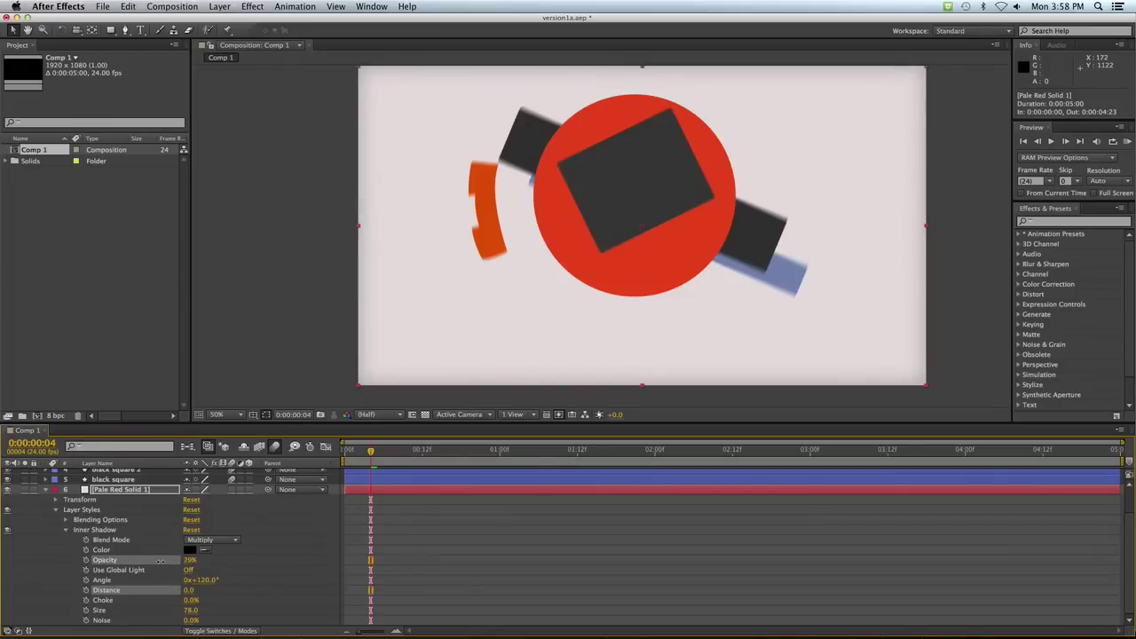
pyautogui.click(161, 565)
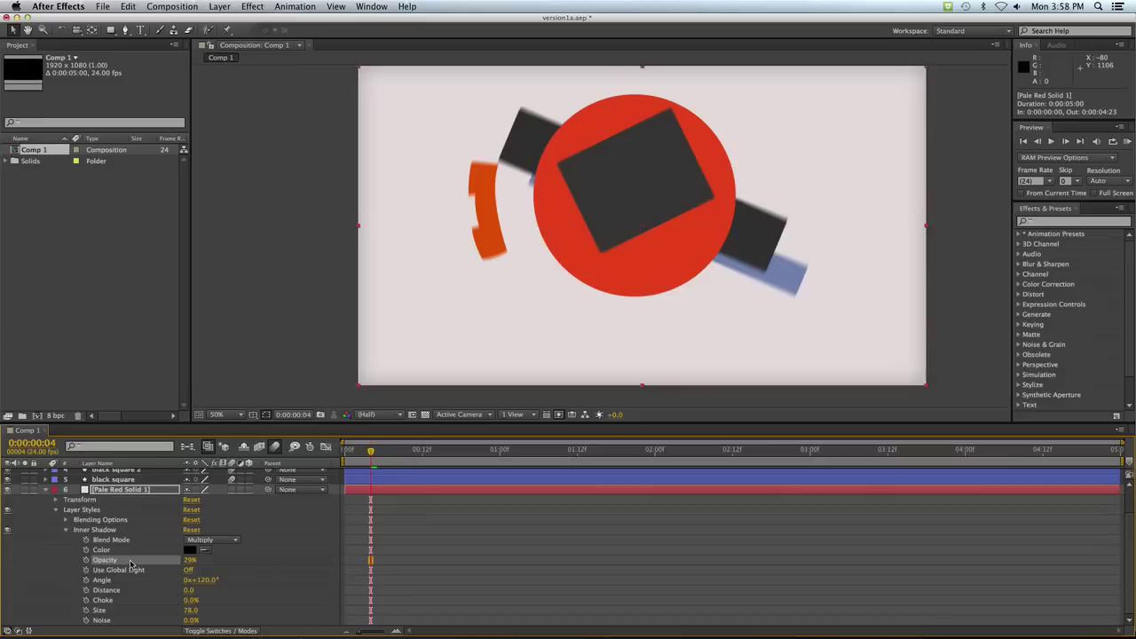
pyautogui.click(95, 531)
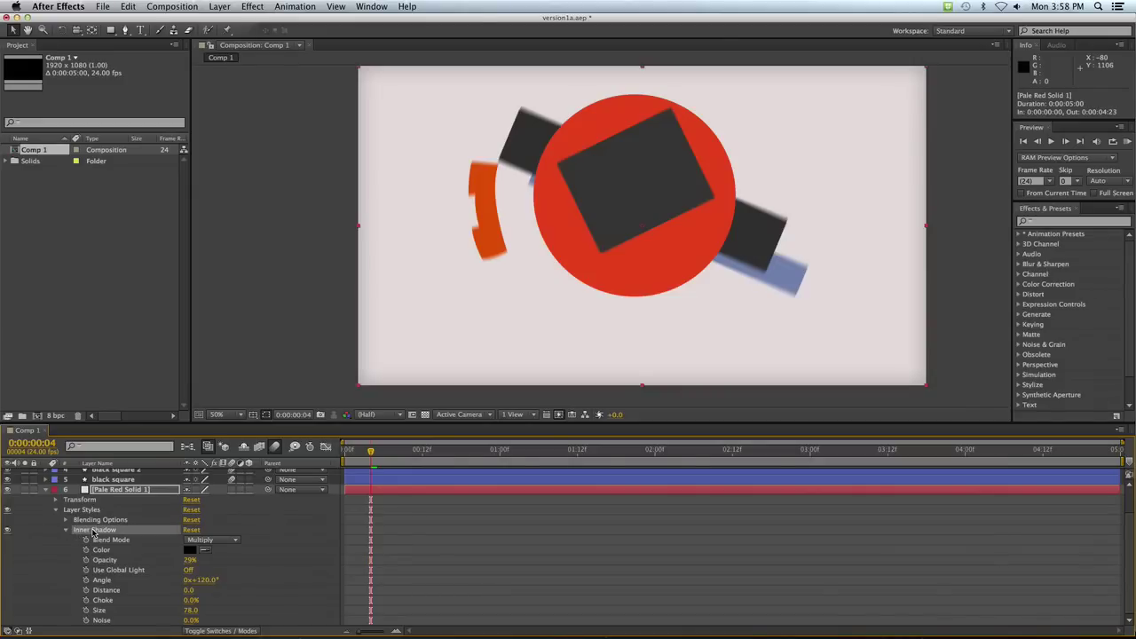
# - Reveal the modified properties of layers 1–5 with UU, then deselect all layers
pyautogui.click(45, 490)
pyautogui.click(110, 514)
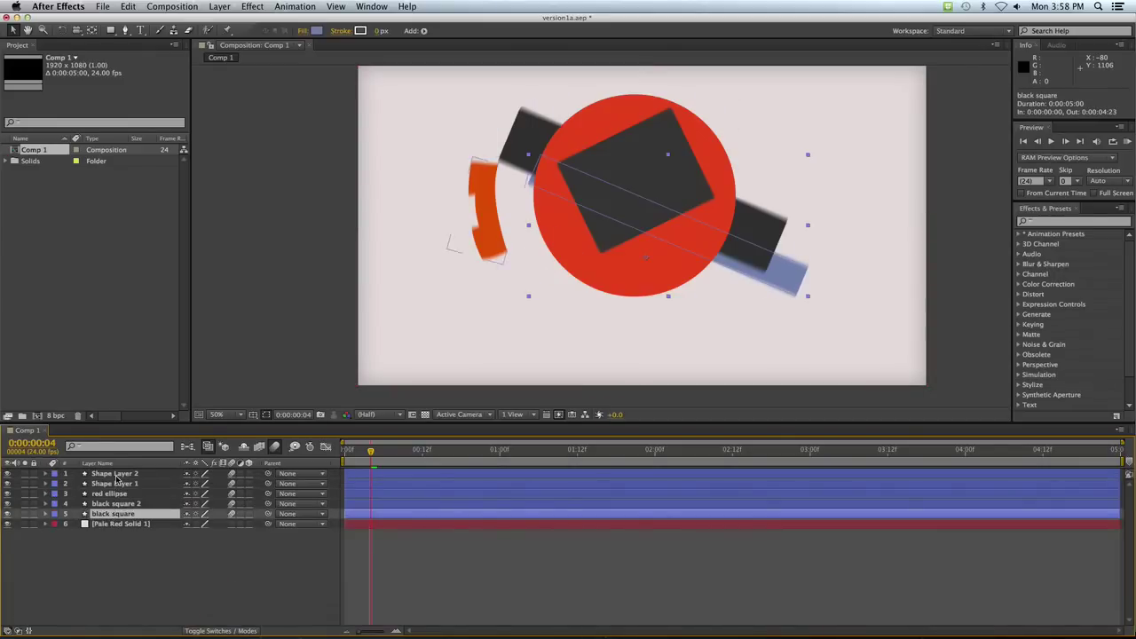
pyautogui.keyDown('shift'); pyautogui.click(117, 477); pyautogui.keyUp('shift')
pyautogui.press('u')
pyautogui.press('u')
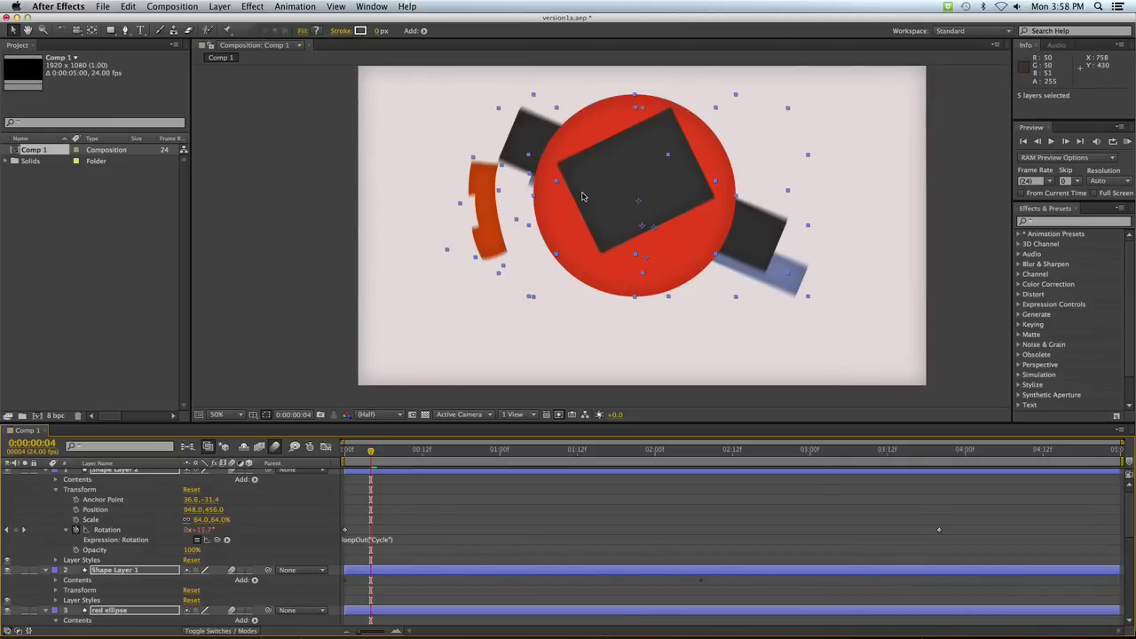
pyautogui.click(400, 198)
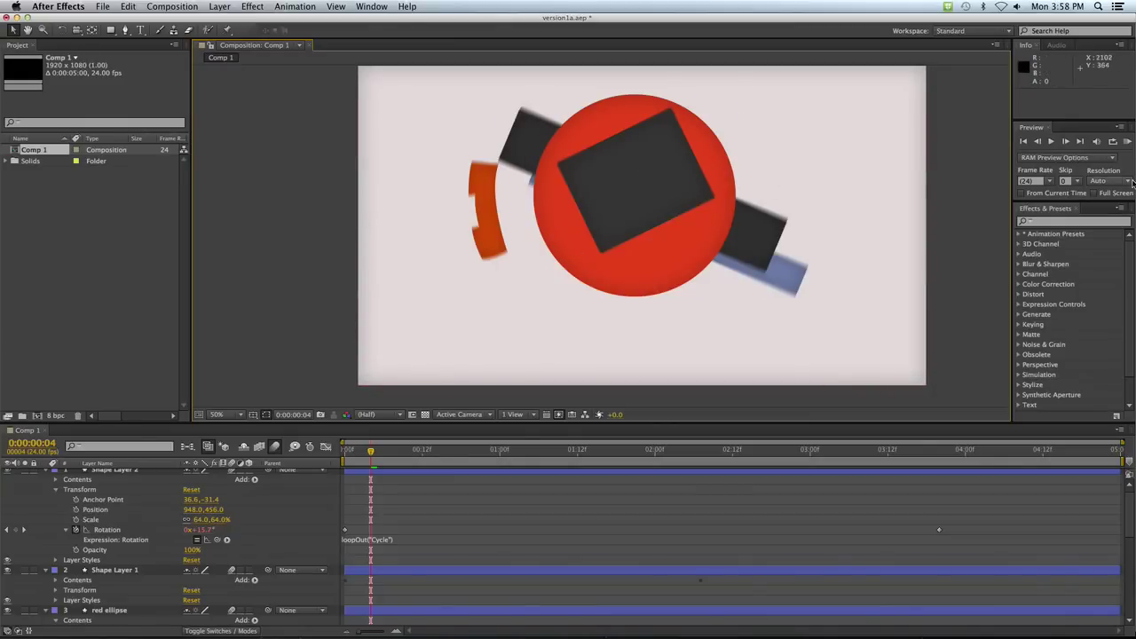
# - RAM-preview the shadowed animation and select Shape Layer 2, the orange arc
pyautogui.click(1127, 142)
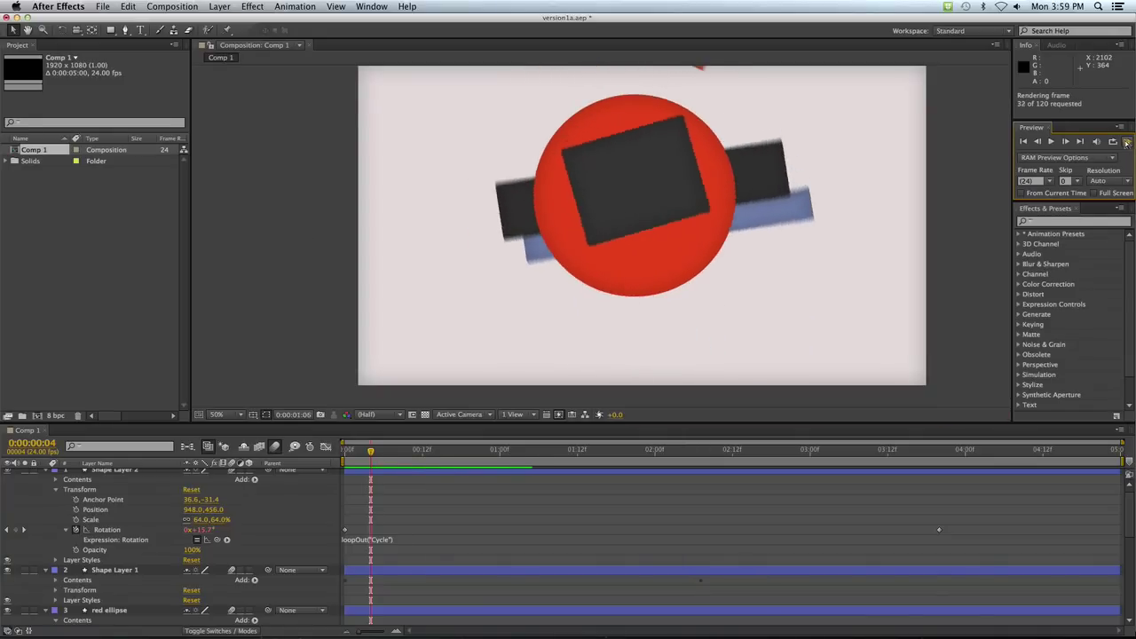
pyautogui.click(755, 246)
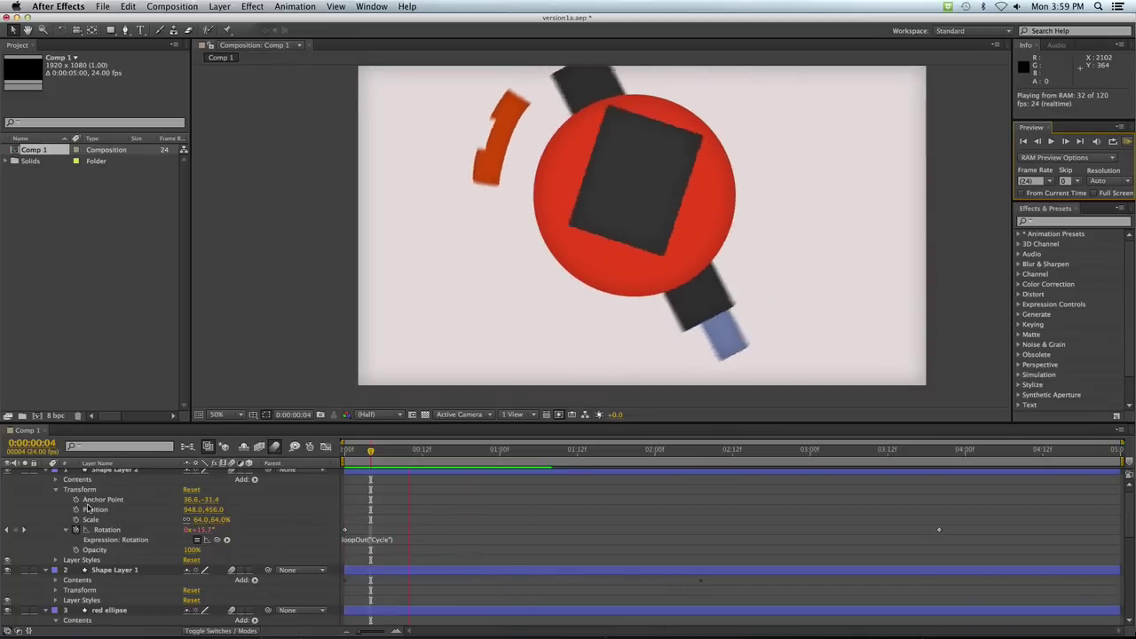
pyautogui.scroll(1, 178, 550)
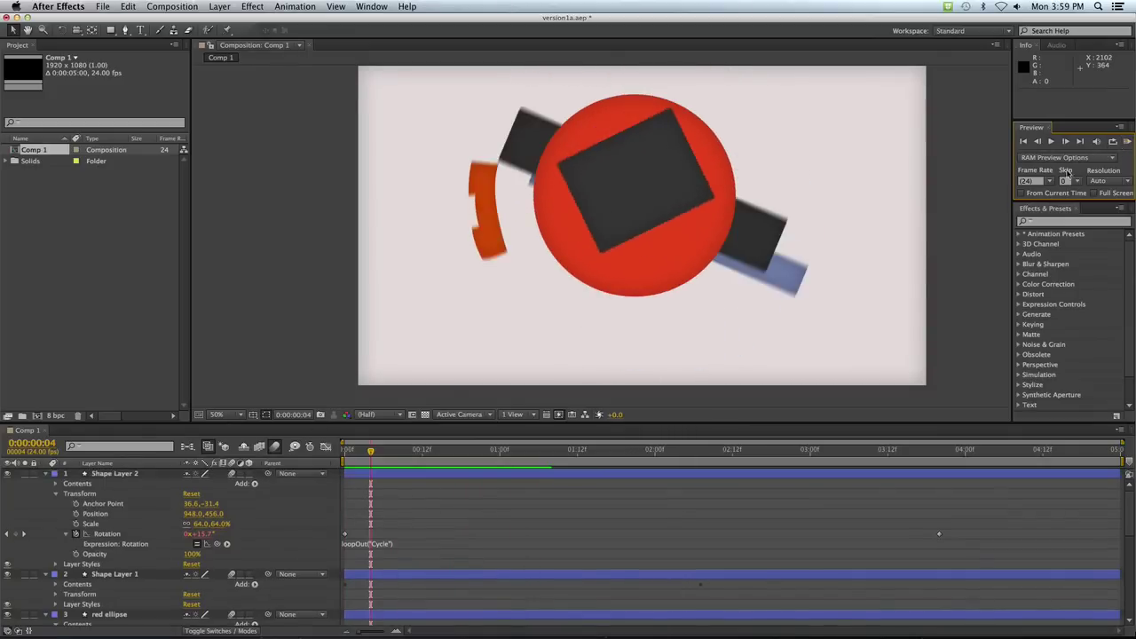
pyautogui.click(104, 475)
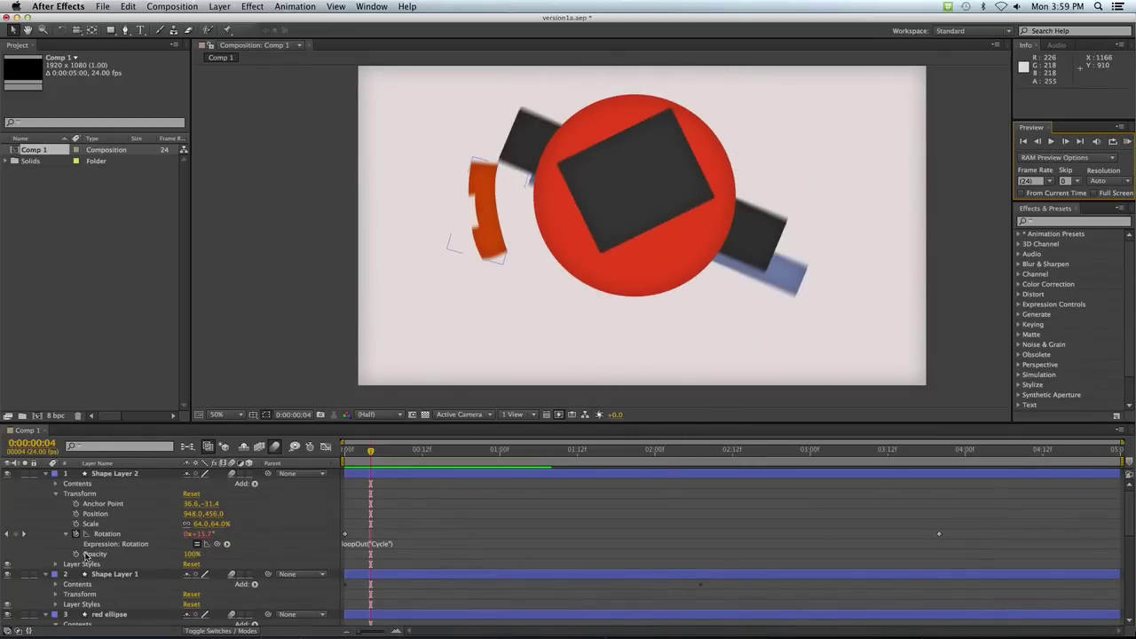
# - Replace Shape Layer 2's existing Inner Shadow with a freshly added Inner Shadow style
pyautogui.click(55, 564)
pyautogui.click(97, 574)
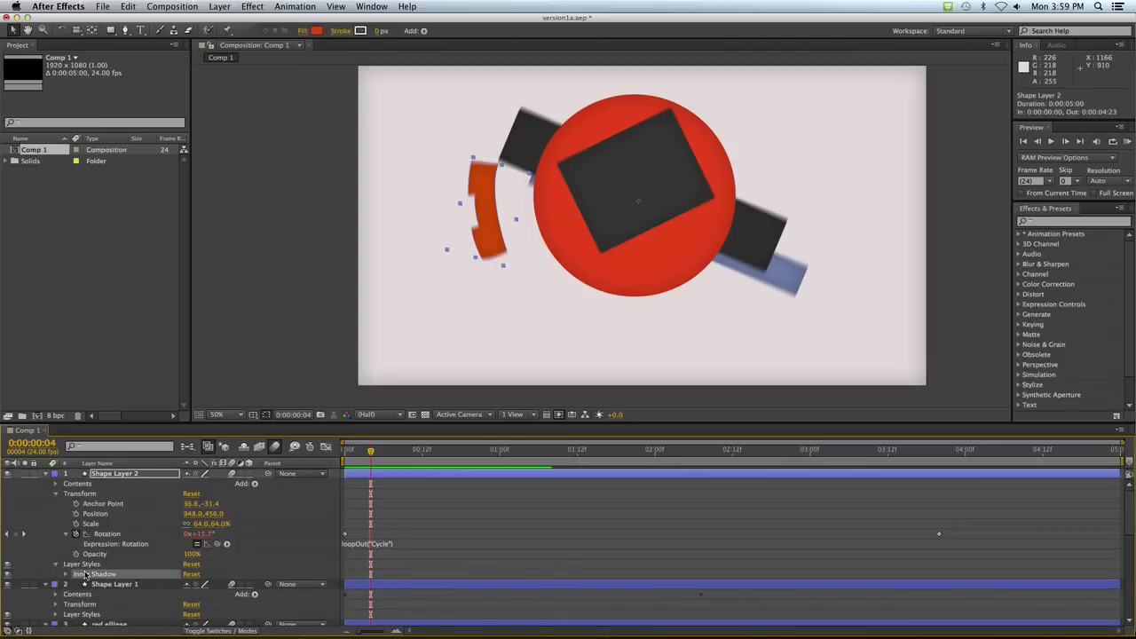
pyautogui.press('Delete')
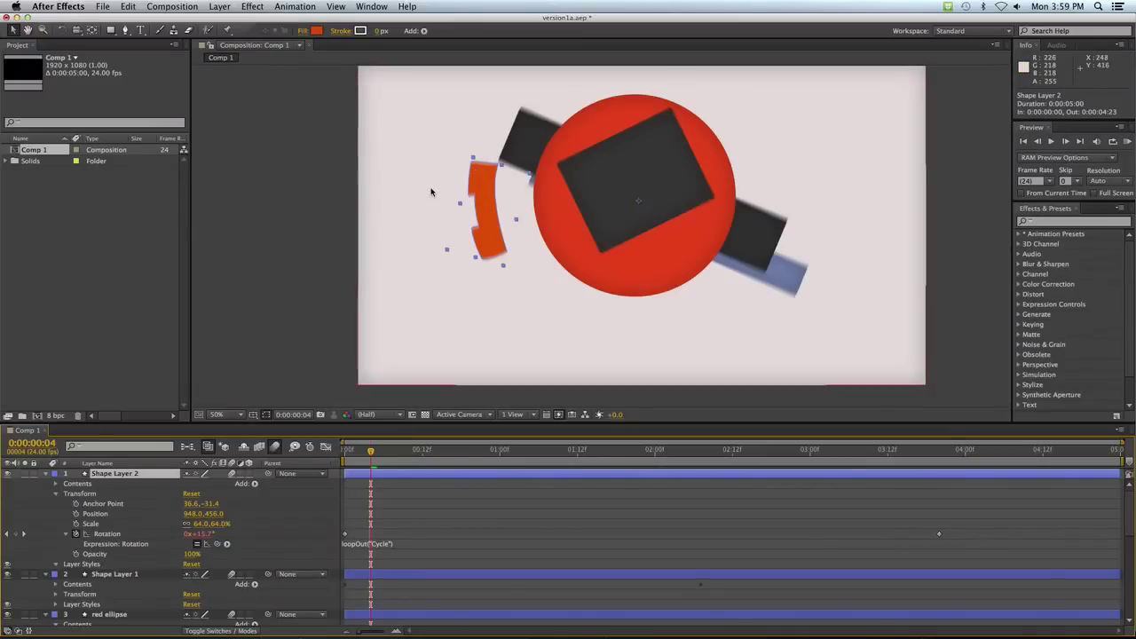
pyautogui.click(217, 7)
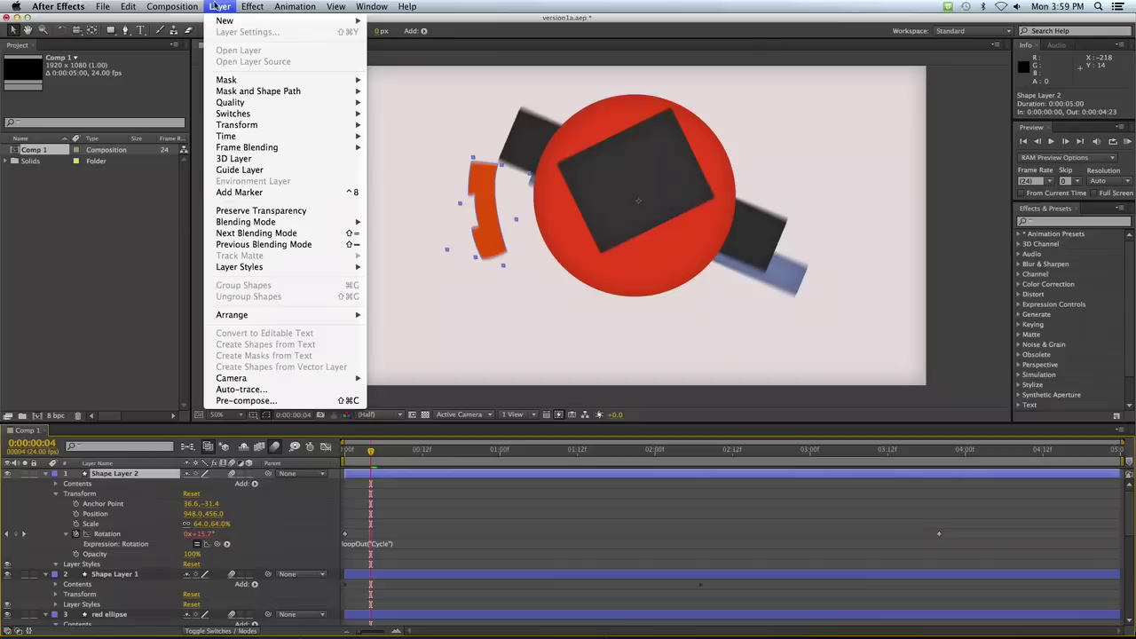
pyautogui.moveTo(291, 275)
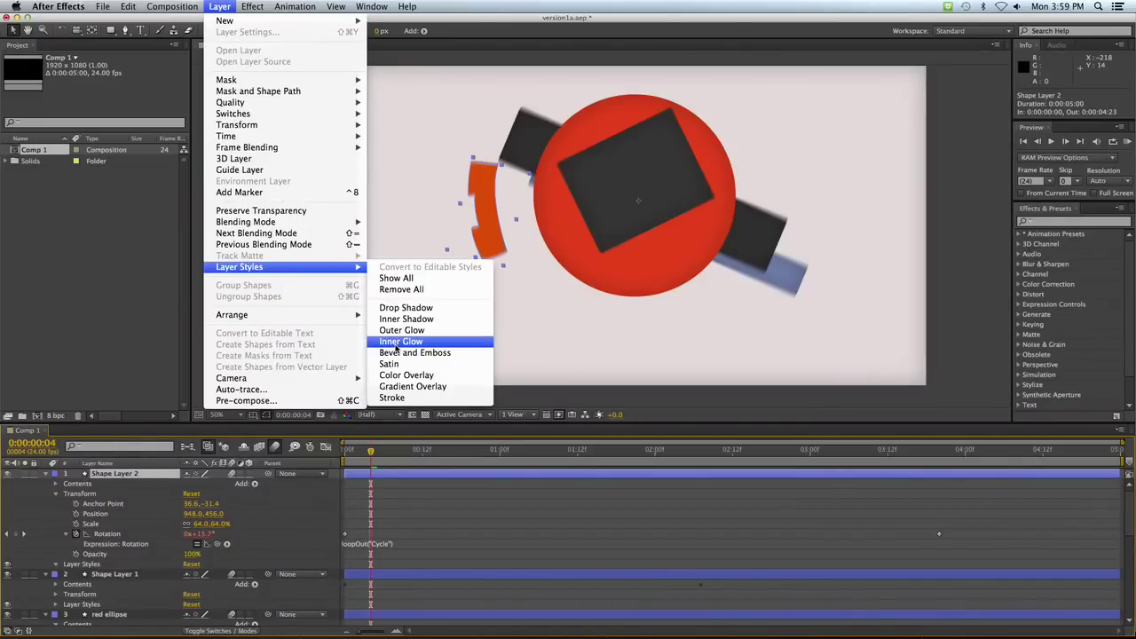
pyautogui.click(401, 319)
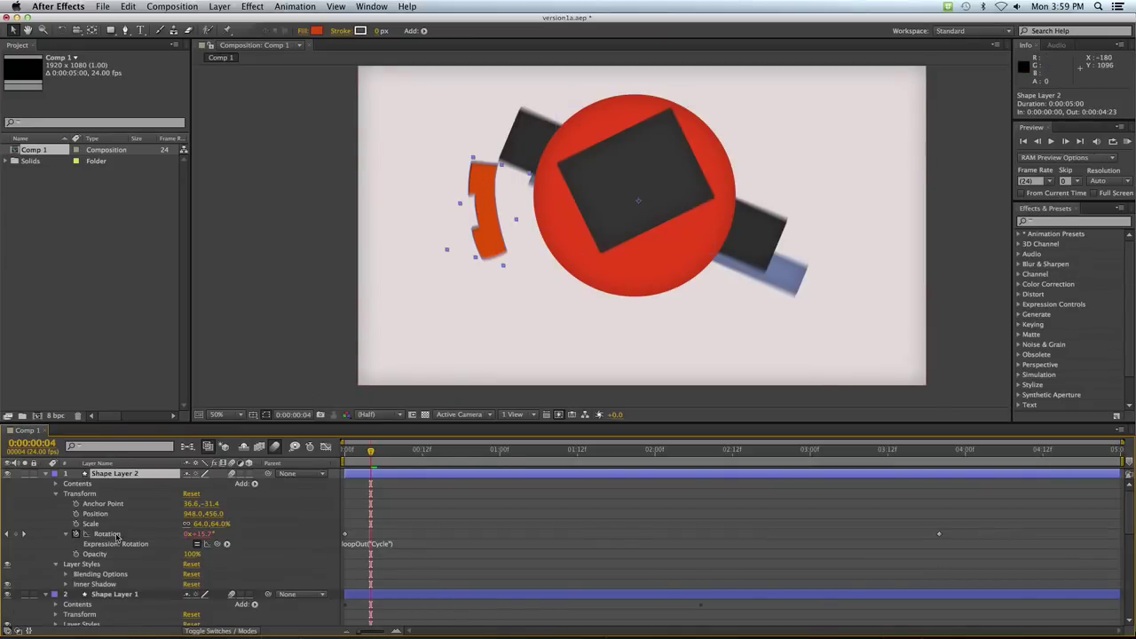
# - Set the arc's inner shadow to Size 25, Distance 0 and a lower opacity
pyautogui.click(65, 584)
pyautogui.scroll(-2, 66, 594)
pyautogui.scroll(-3, 105, 604)
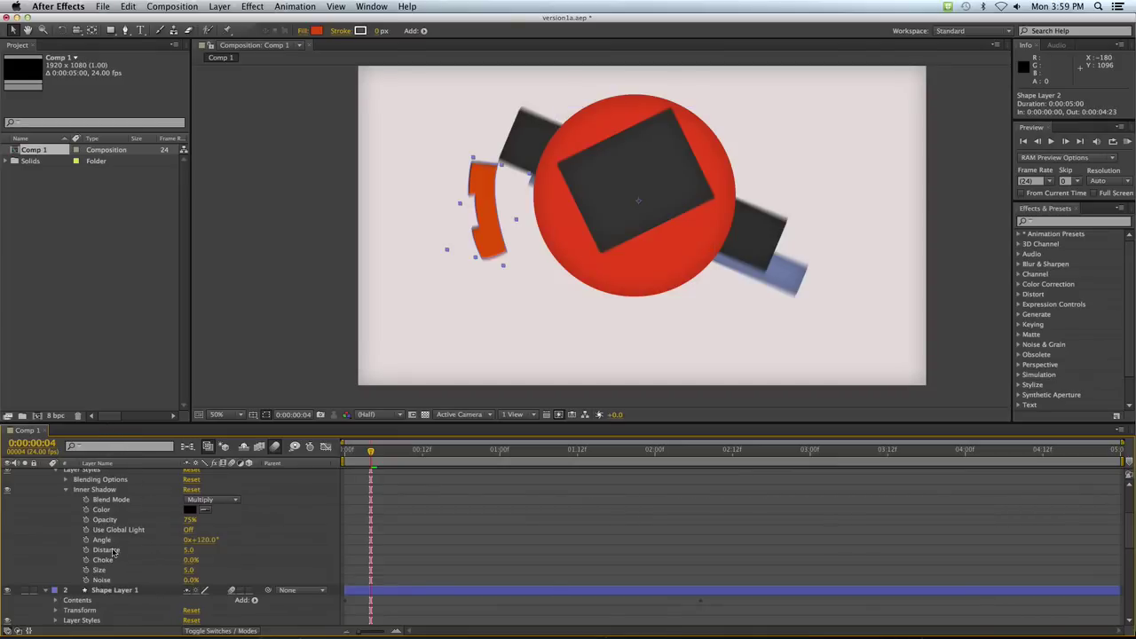
pyautogui.click(188, 570)
pyautogui.write('25')
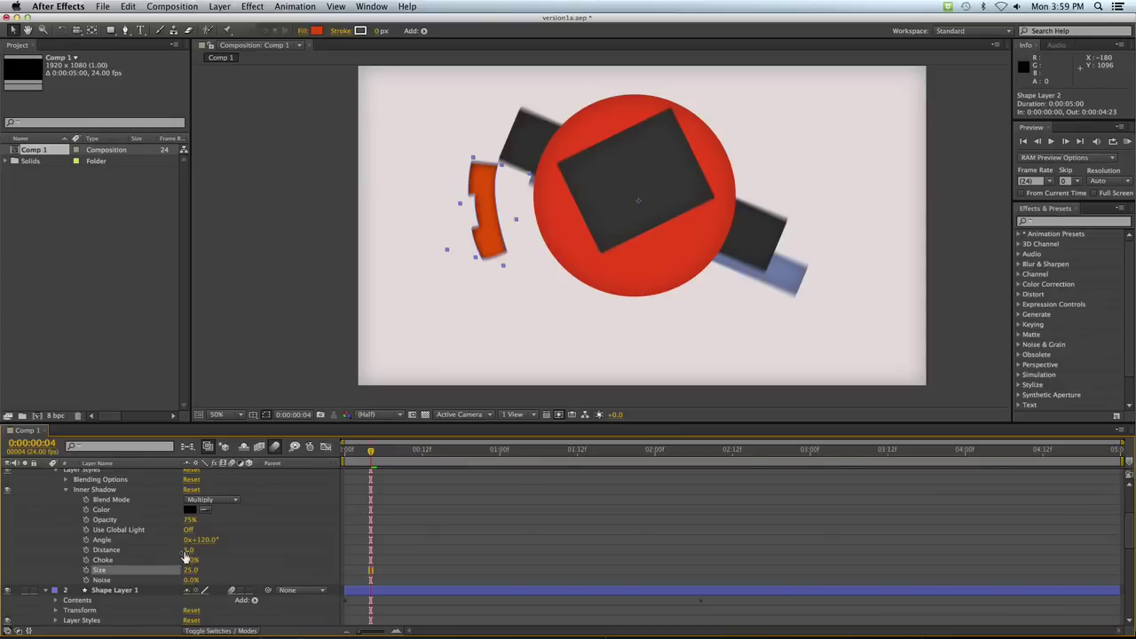
pyautogui.moveTo(188, 551); pyautogui.dragTo(180, 551)
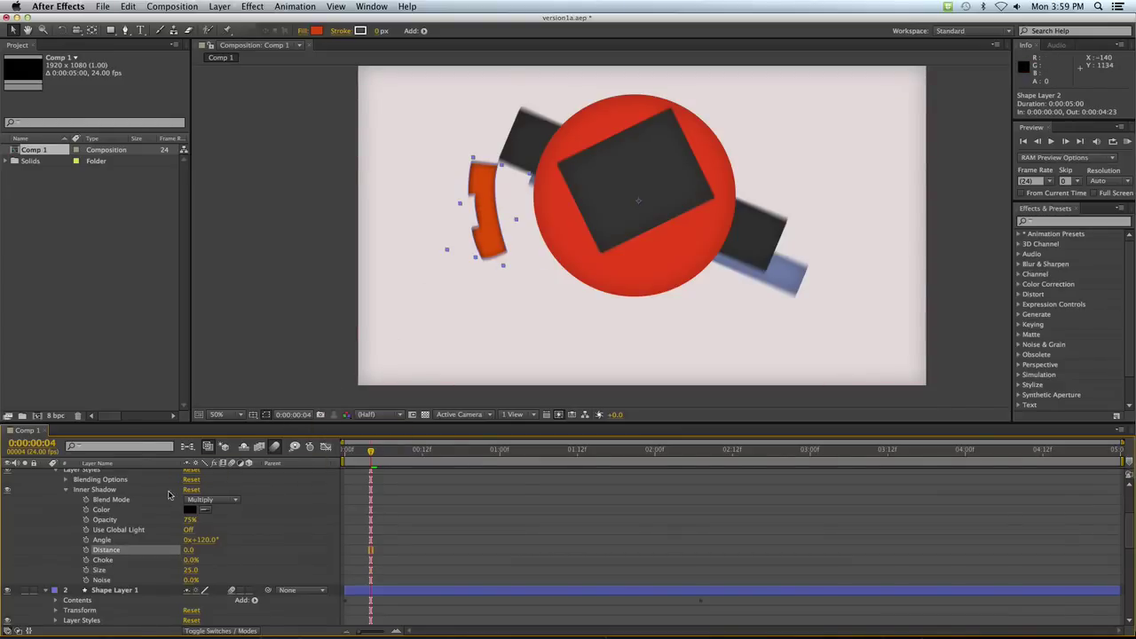
pyautogui.moveTo(188, 522); pyautogui.dragTo(184, 520)
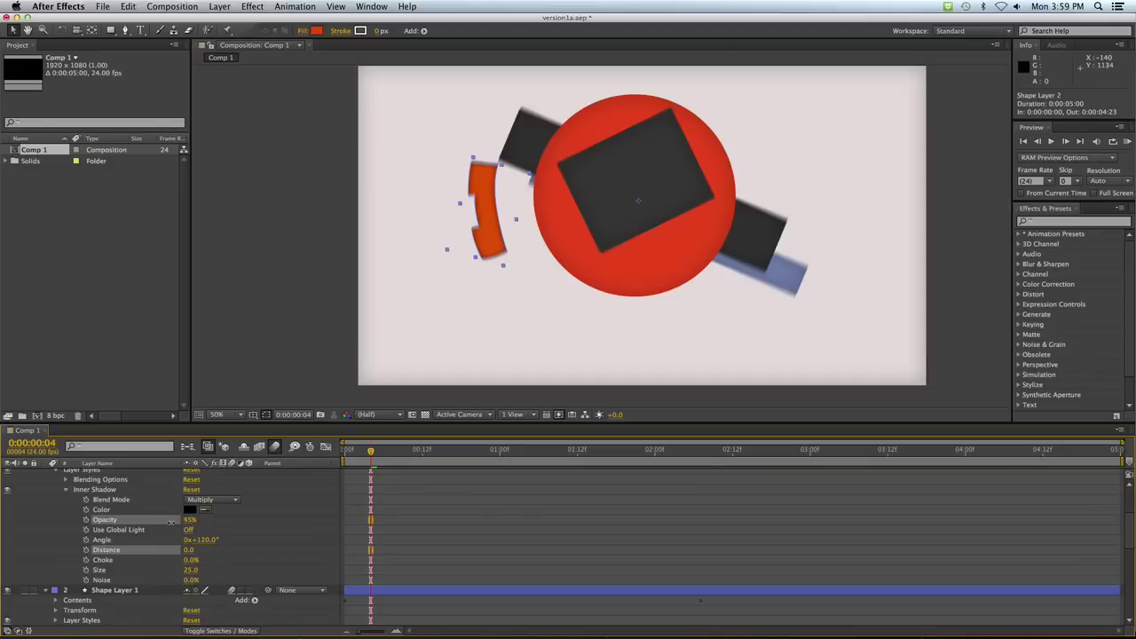
pyautogui.click(166, 523)
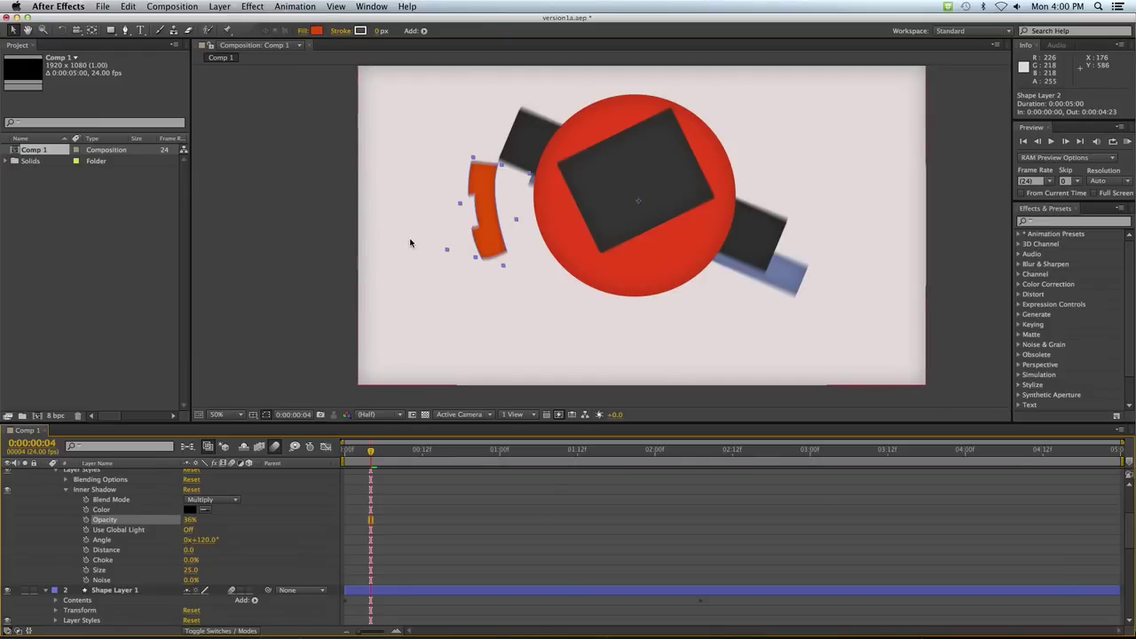
# - Collapse the expanded layer groups, deselect the arc, and RAM-preview the animation
pyautogui.click(66, 490)
pyautogui.click(53, 479)
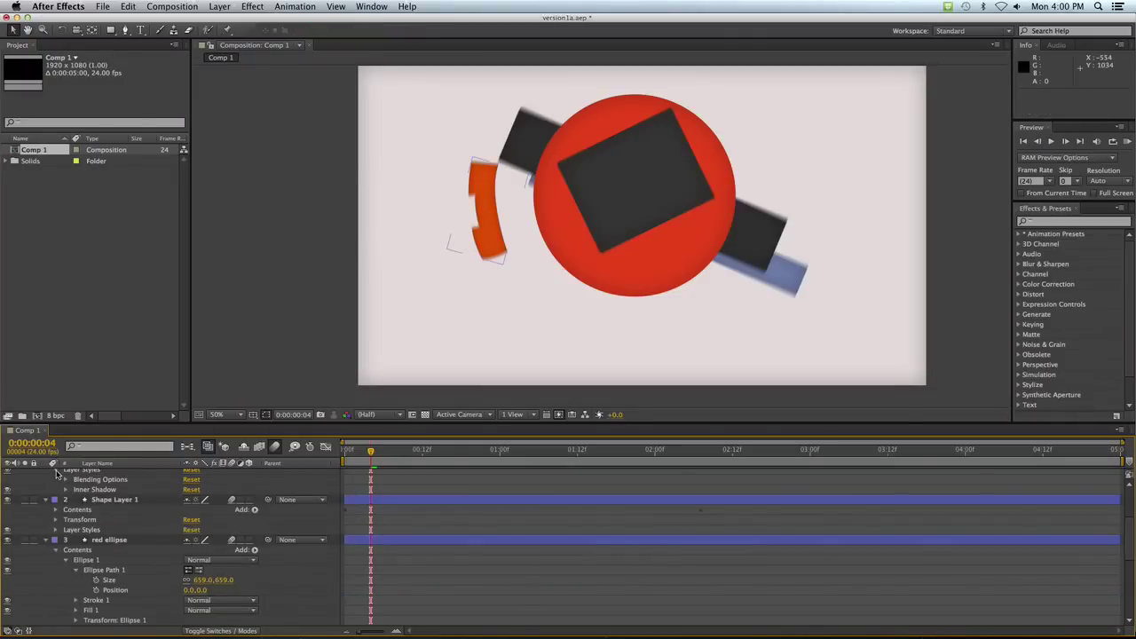
pyautogui.click(55, 472)
pyautogui.click(55, 530)
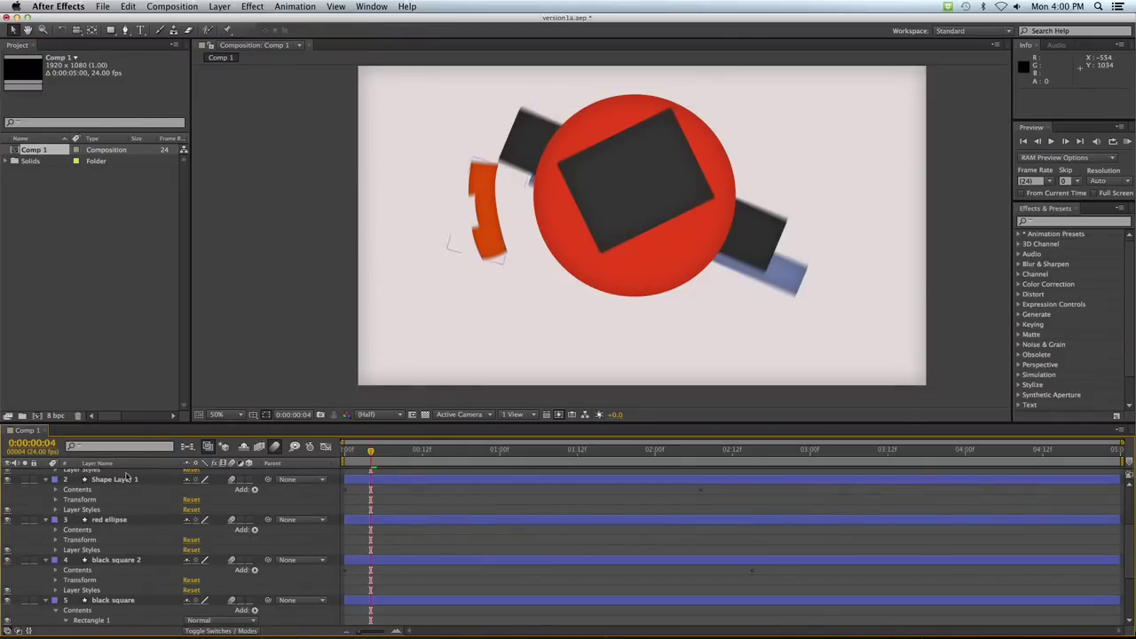
pyautogui.click(333, 168)
pyautogui.click(1127, 141)
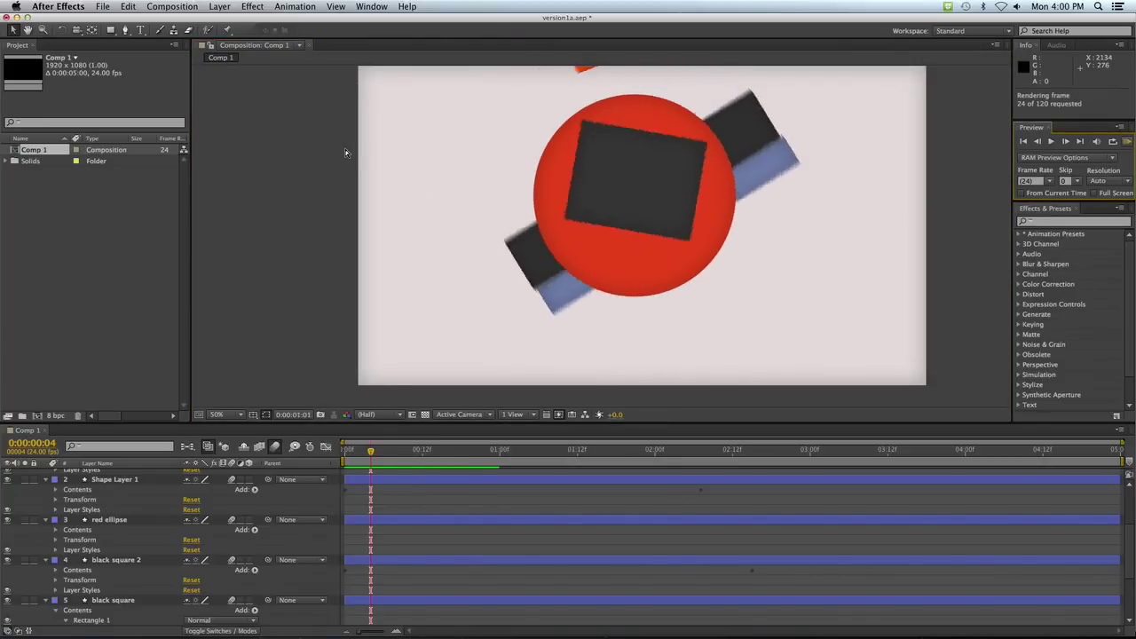
pyautogui.press('super+Tab')
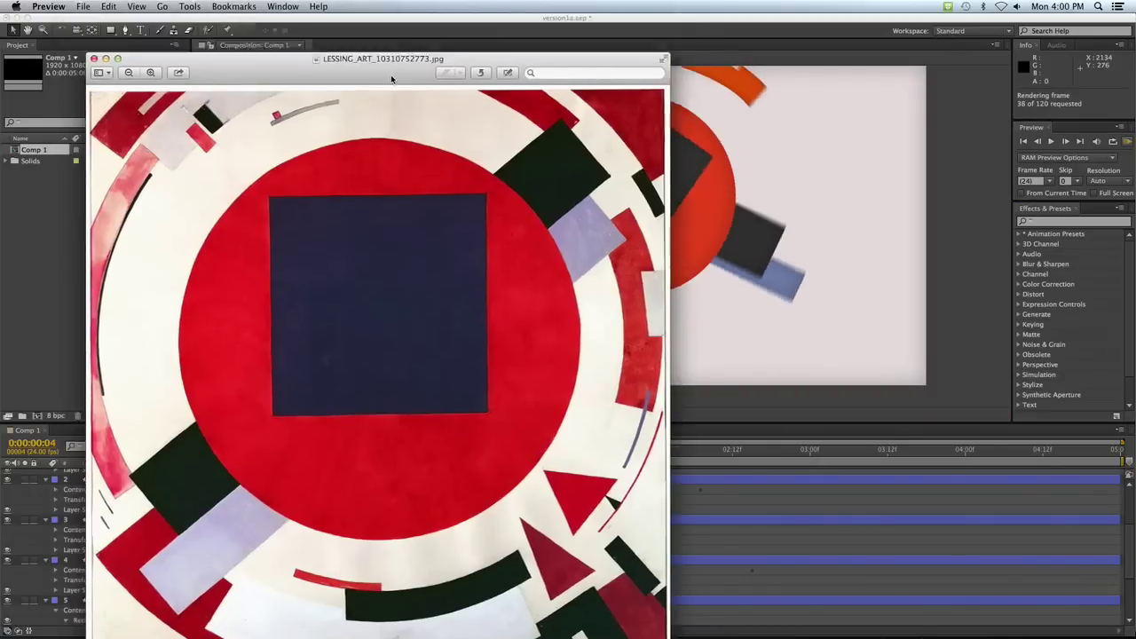
# - Drag the Preview window with the reference painting aside to reveal After Effects
pyautogui.moveTo(378, 31); pyautogui.dragTo(1052, 31)
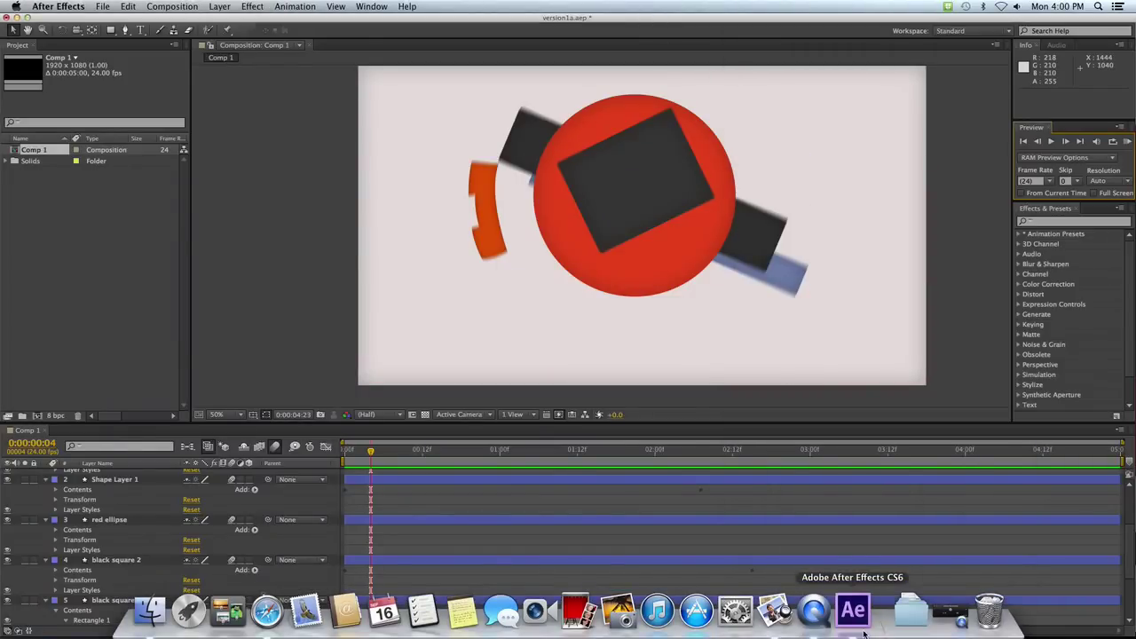
pyautogui.press('KP_0')
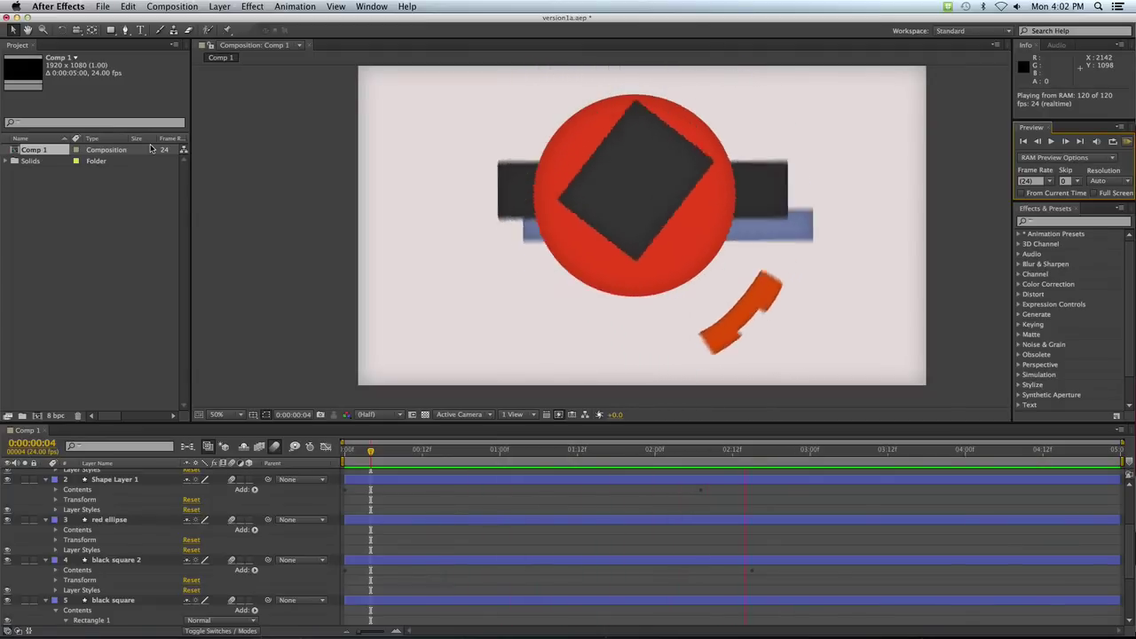
pyautogui.click(1128, 143)
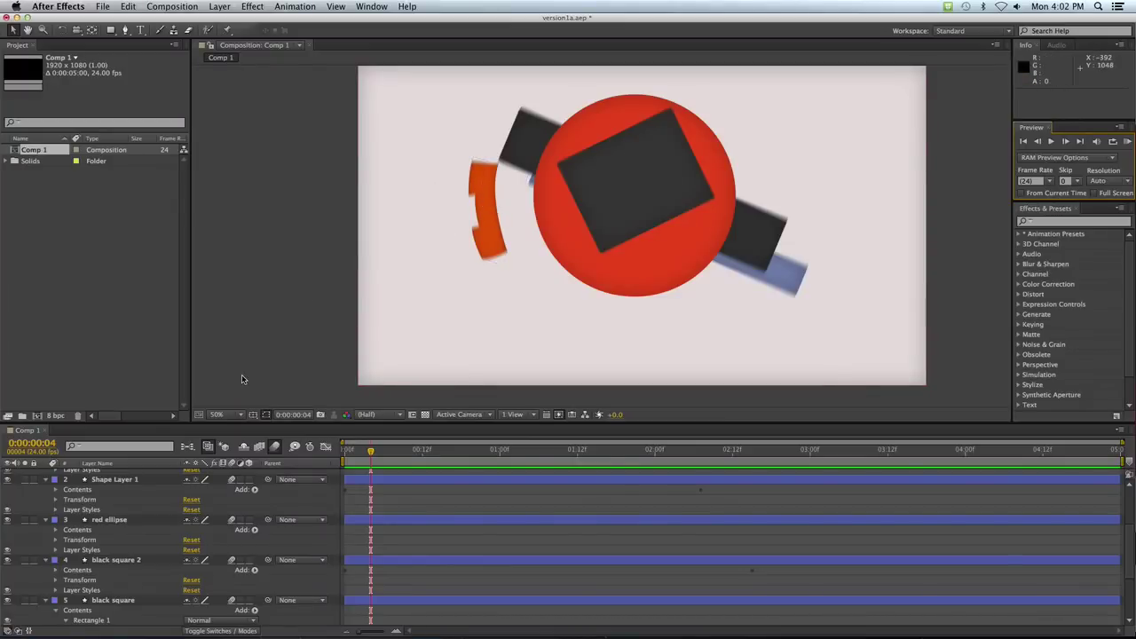
# - Zoom the comp to 25% and expand Shape Layer 2 down to Shape 1's Fill 1
pyautogui.press(',')
pyautogui.scroll(5, 77, 522)
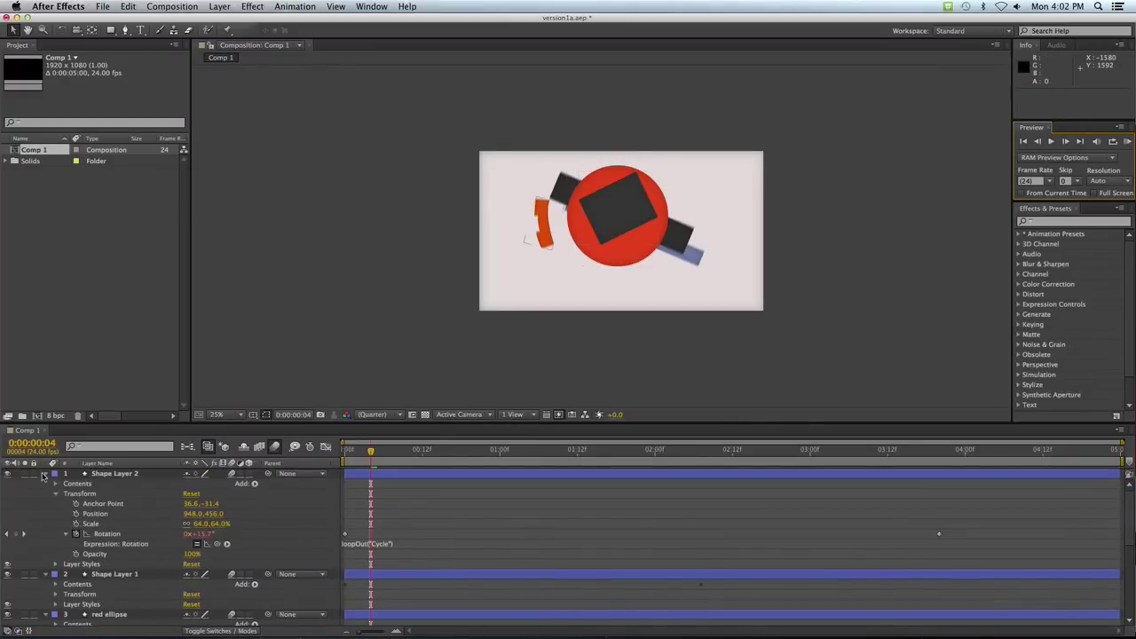
pyautogui.click(8, 475)
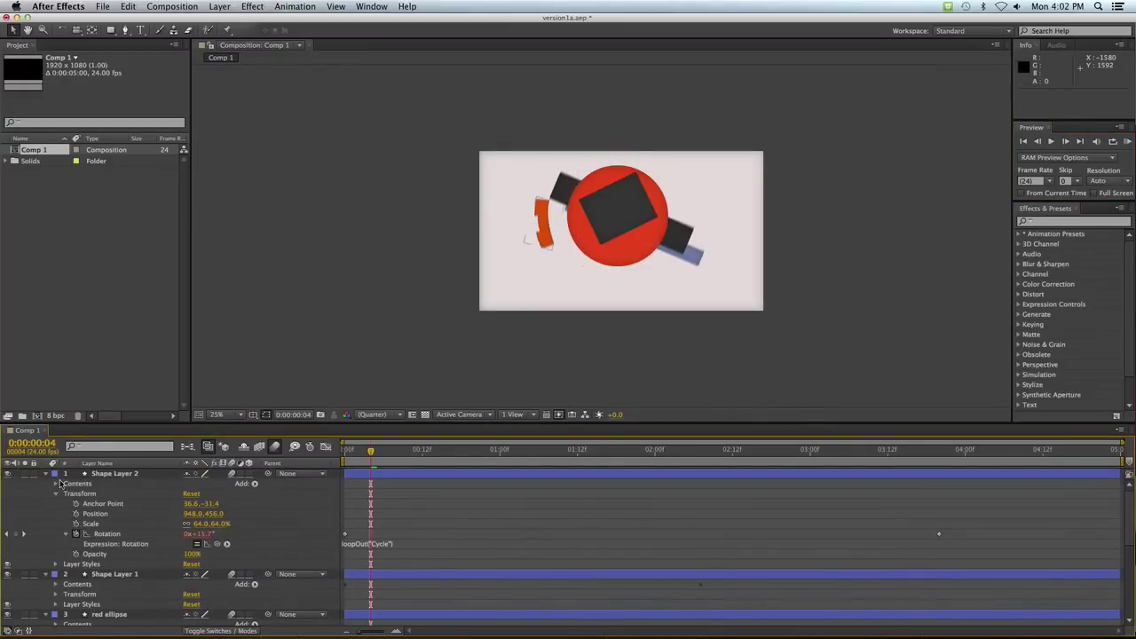
pyautogui.click(94, 478)
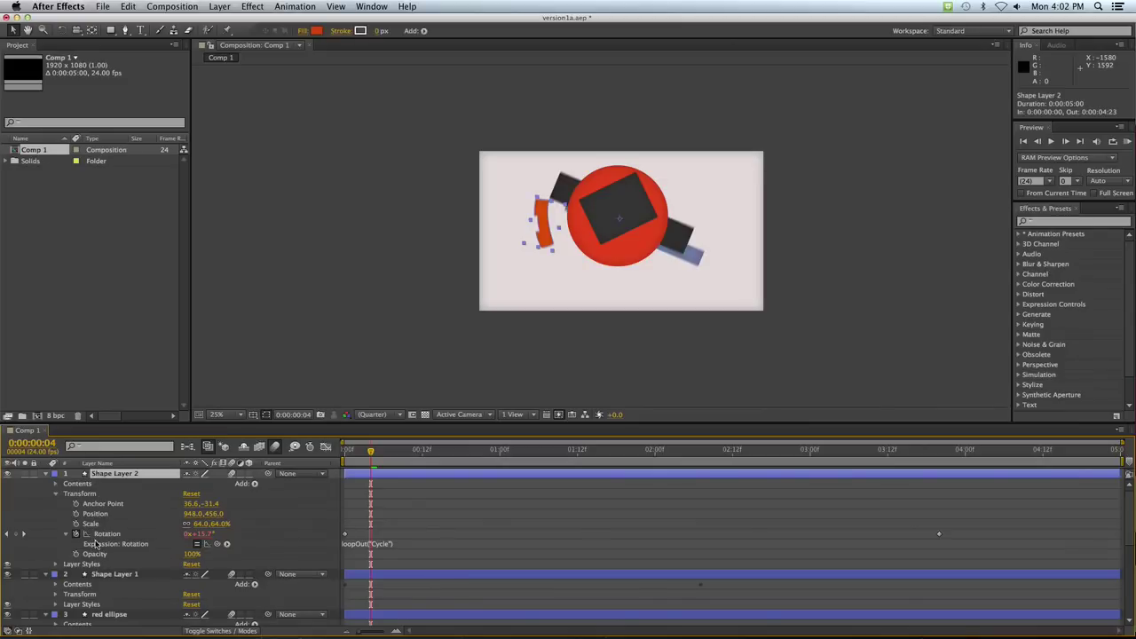
pyautogui.click(55, 494)
pyautogui.click(55, 484)
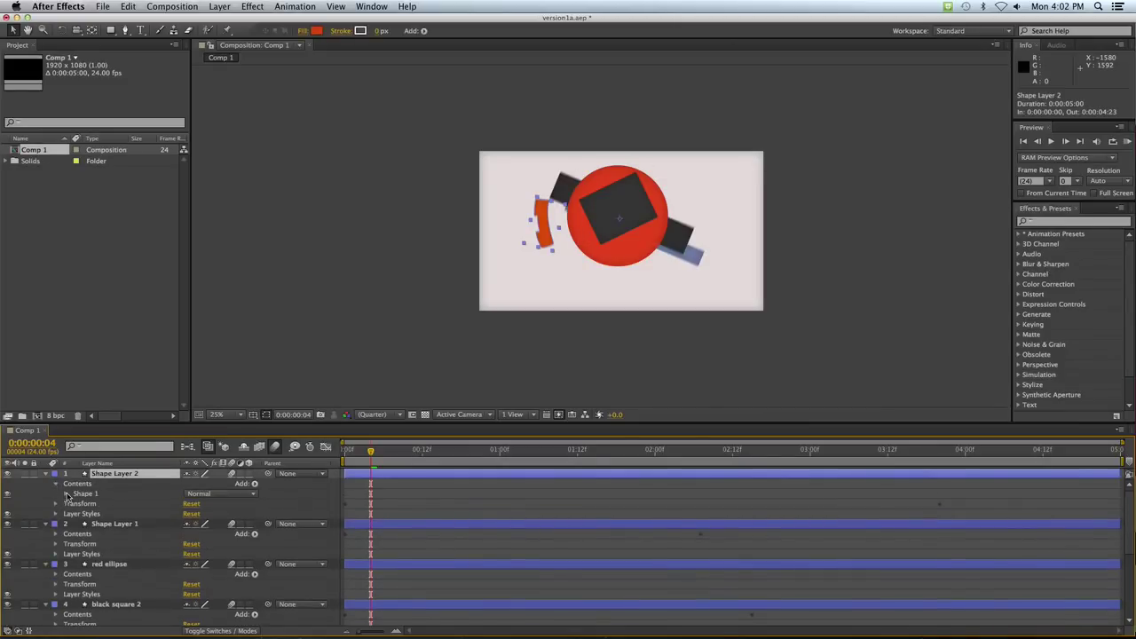
pyautogui.click(66, 494)
pyautogui.click(76, 525)
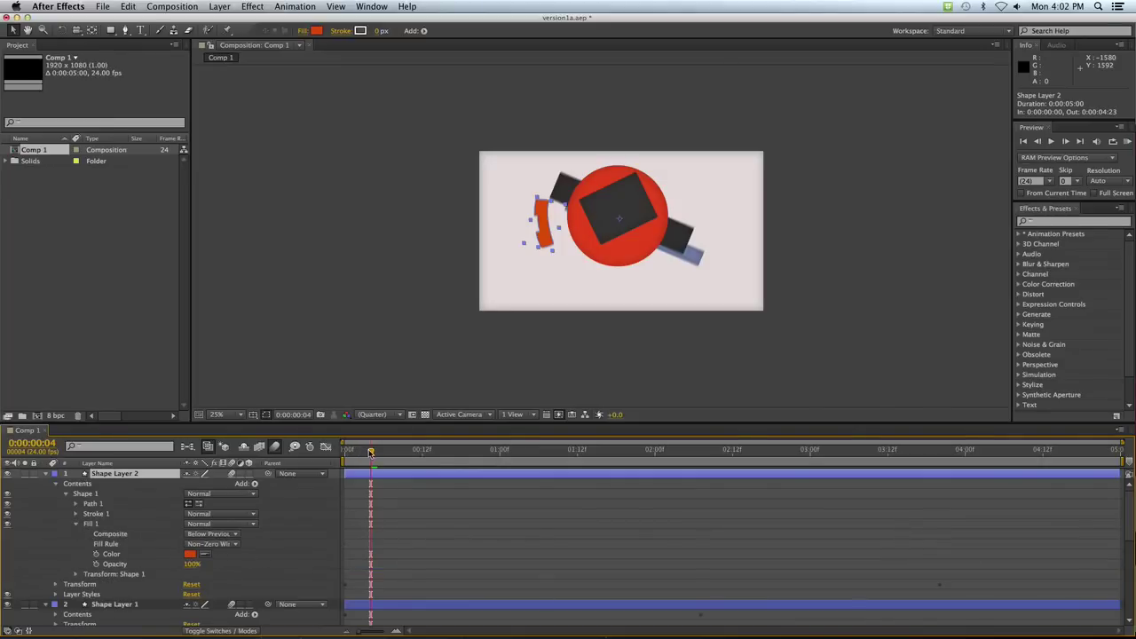
# - Keyframe the fill colour at frame 0, then set it to blue around frame 11
pyautogui.moveTo(371, 451); pyautogui.dragTo(334, 455)
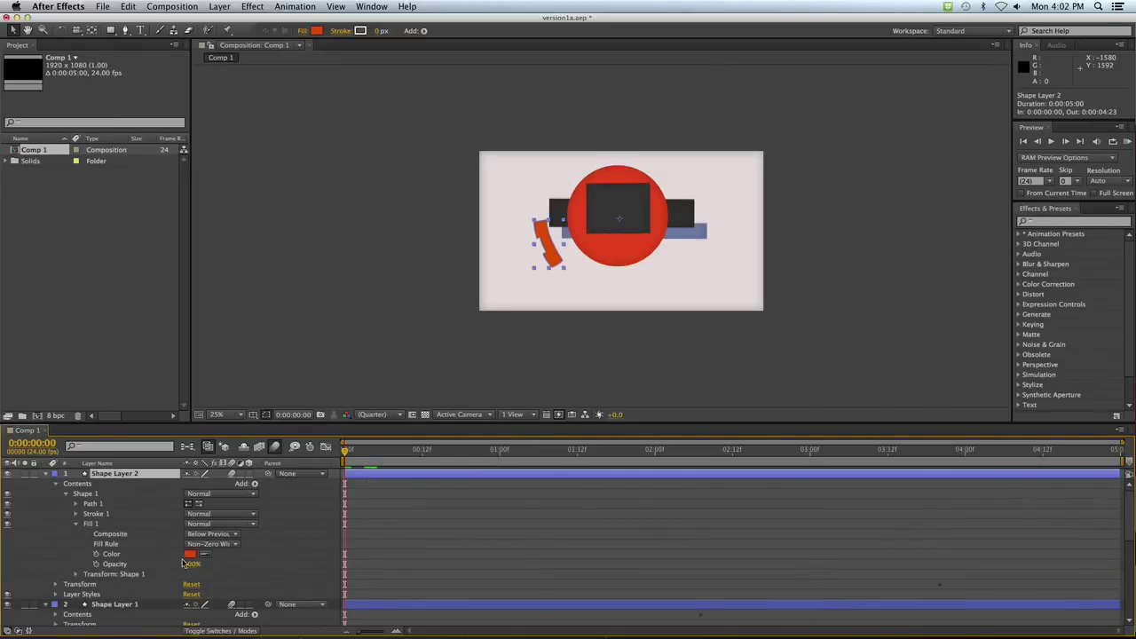
pyautogui.click(96, 557)
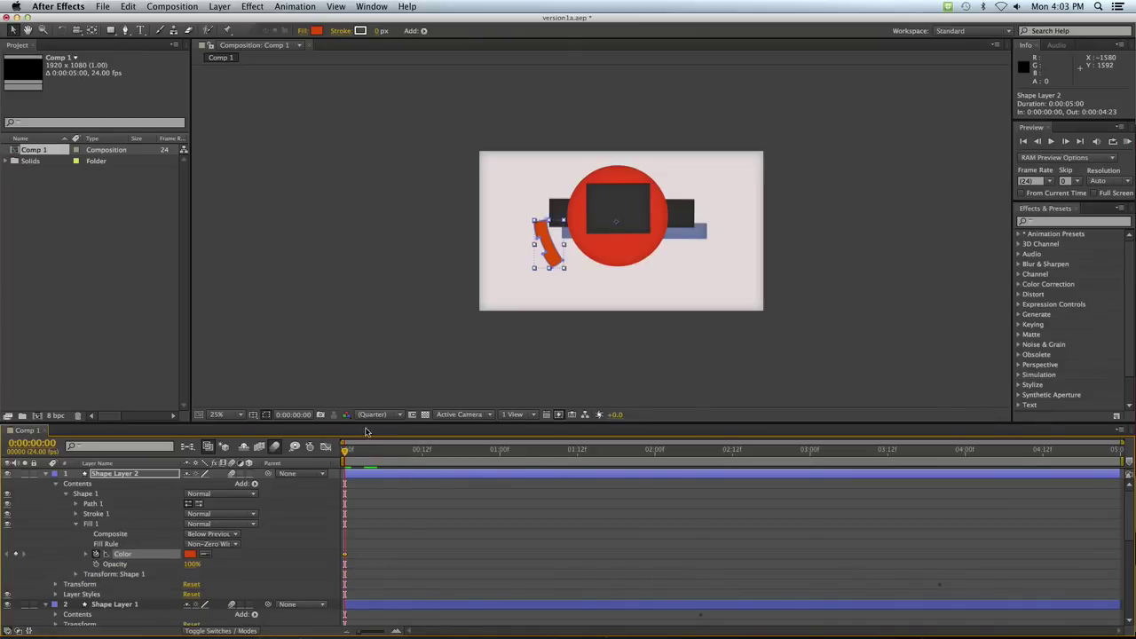
pyautogui.moveTo(344, 451); pyautogui.dragTo(424, 459)
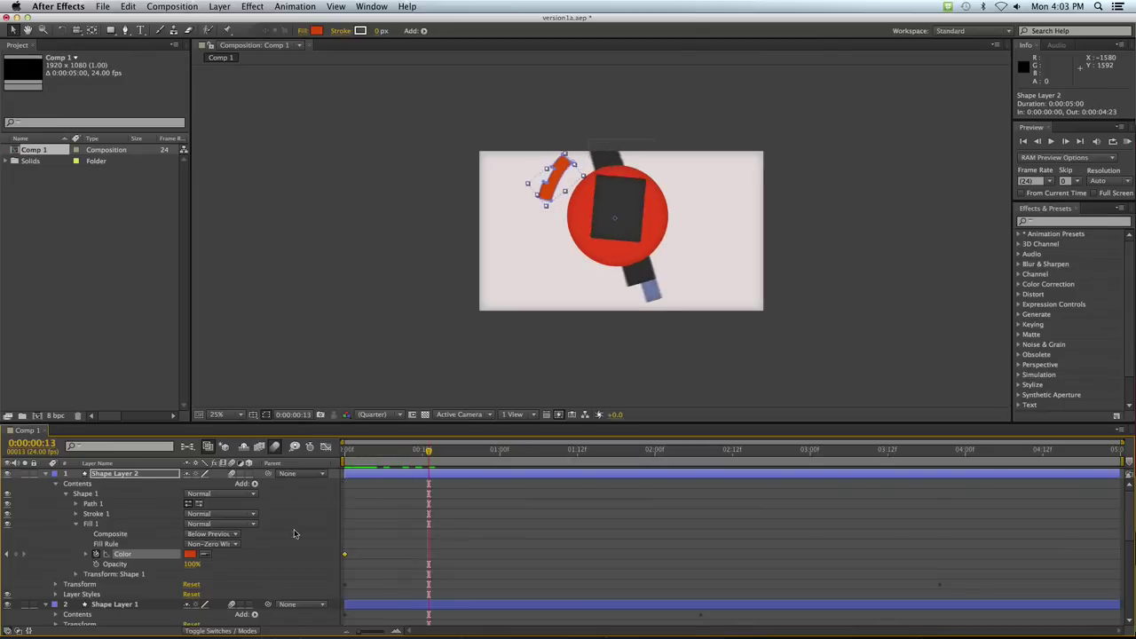
pyautogui.click(191, 555)
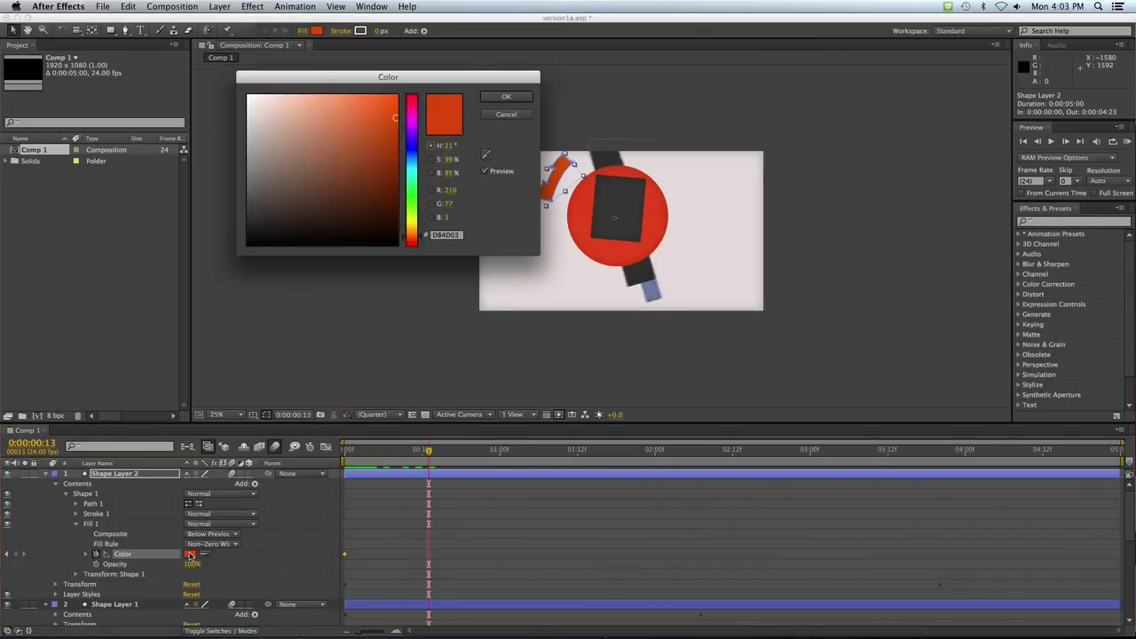
pyautogui.click(410, 152)
pyautogui.click(507, 97)
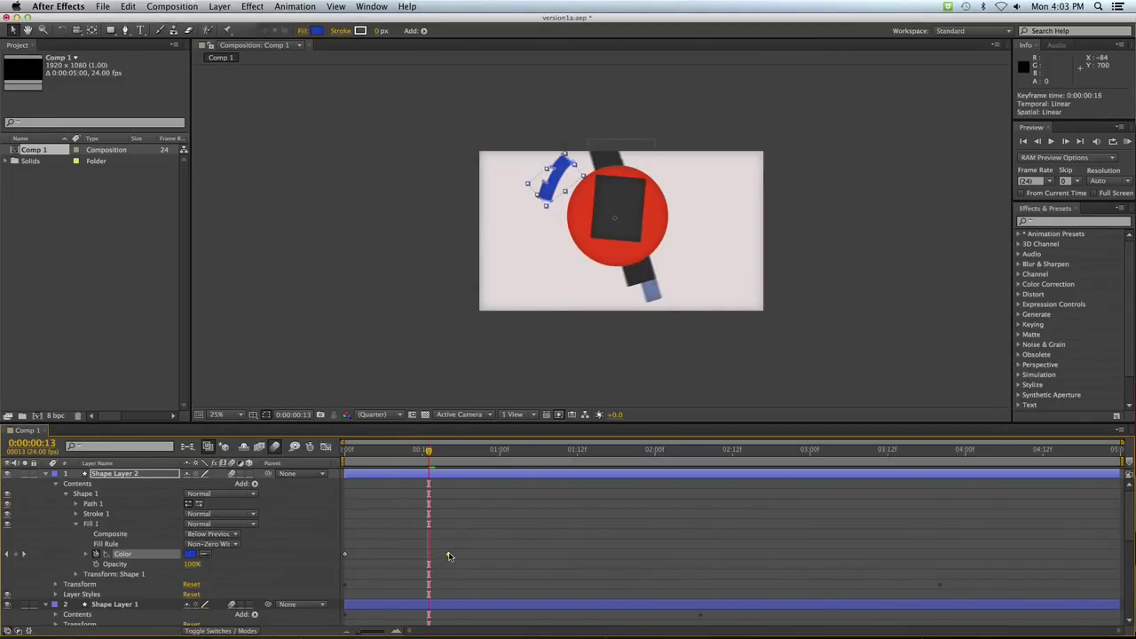
# - Paste the orange colour keyframe at 1:08 and preview the colour animation
pyautogui.moveTo(371, 453); pyautogui.dragTo(455, 470)
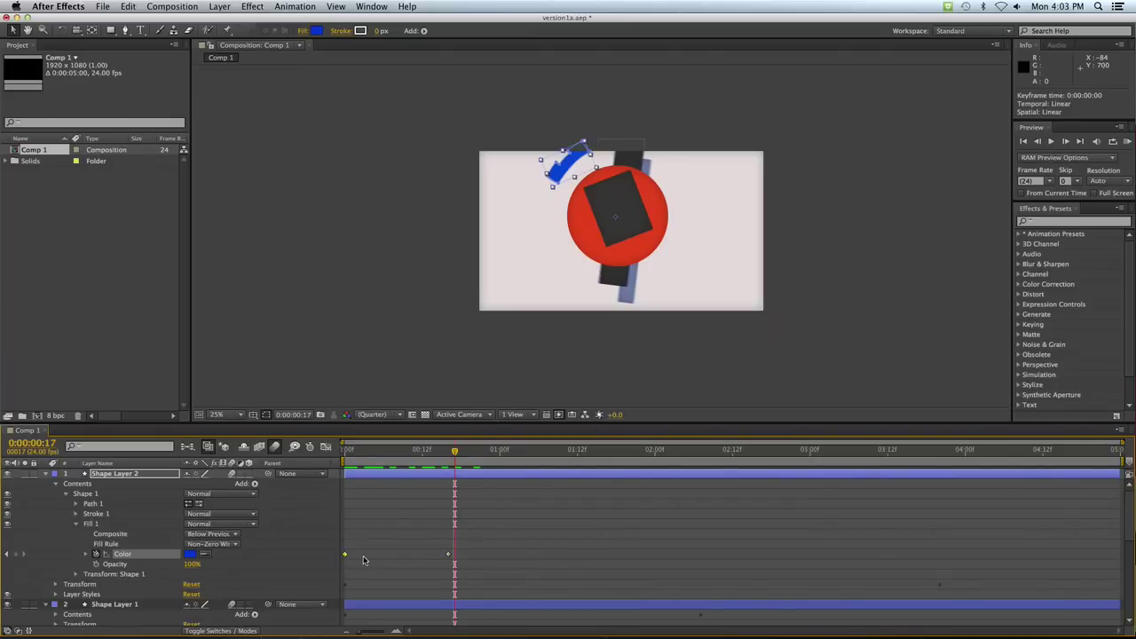
pyautogui.press('super+c')
pyautogui.press('super+v')
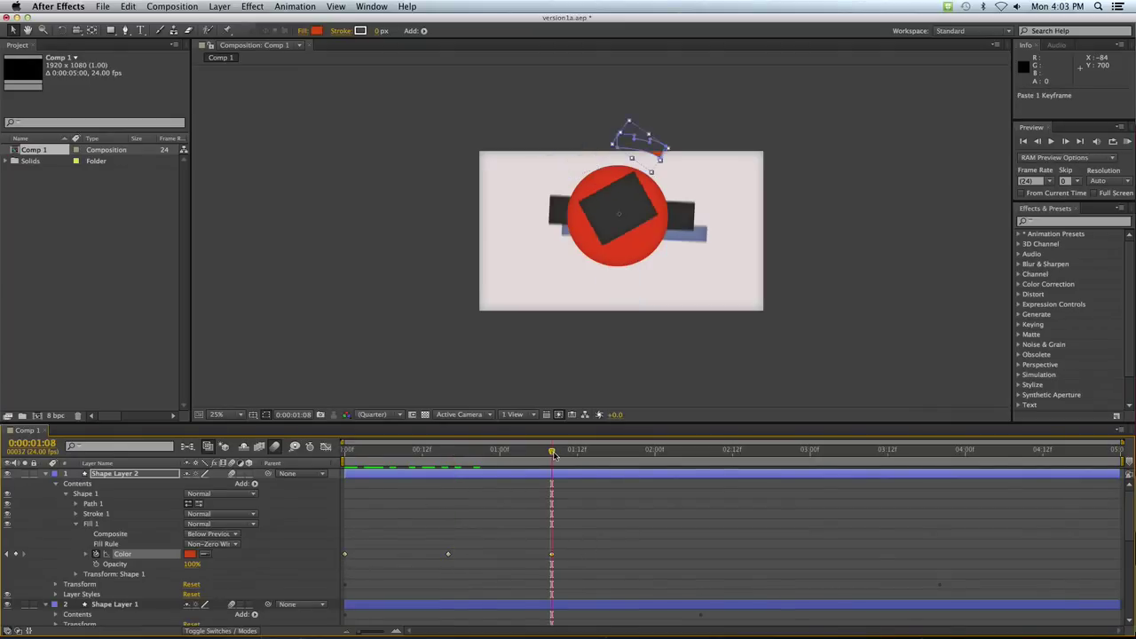
pyautogui.press('KP_0')
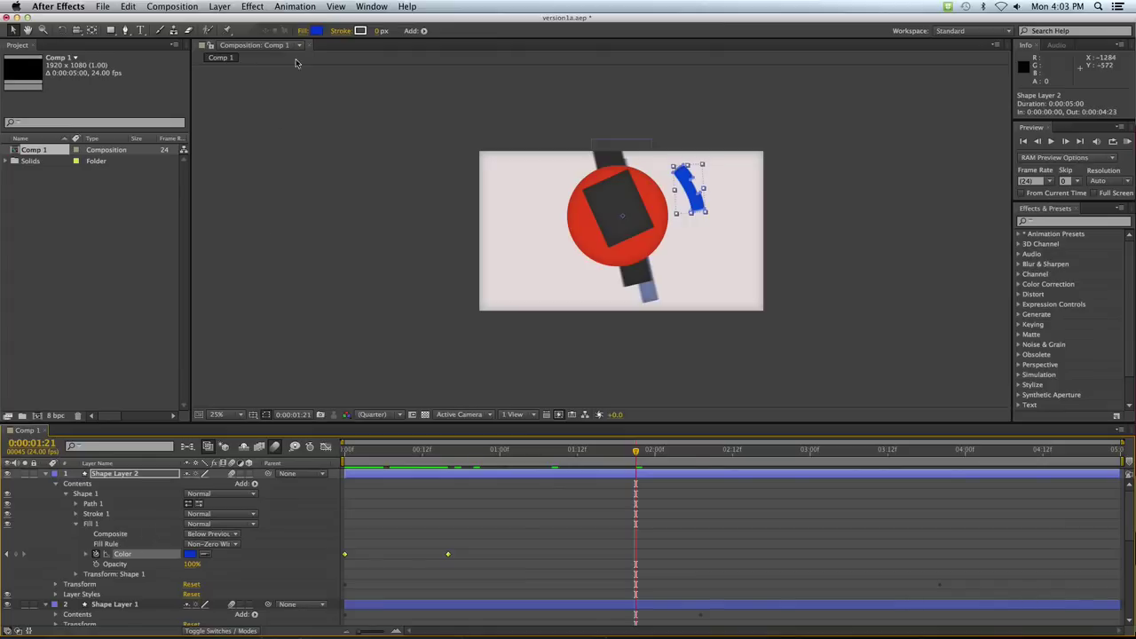
pyautogui.click(295, 6)
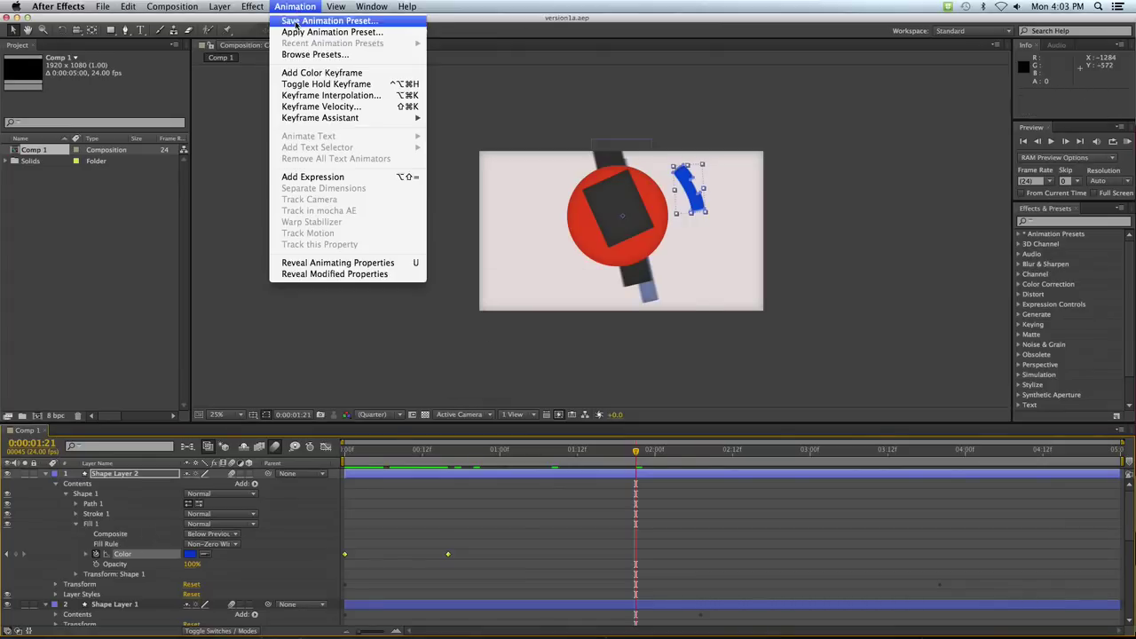
# - Add an expression to the fill Color, dismiss the error, and clear the broken expression
pyautogui.click(313, 177)
pyautogui.write('loopOut("Cycle")')
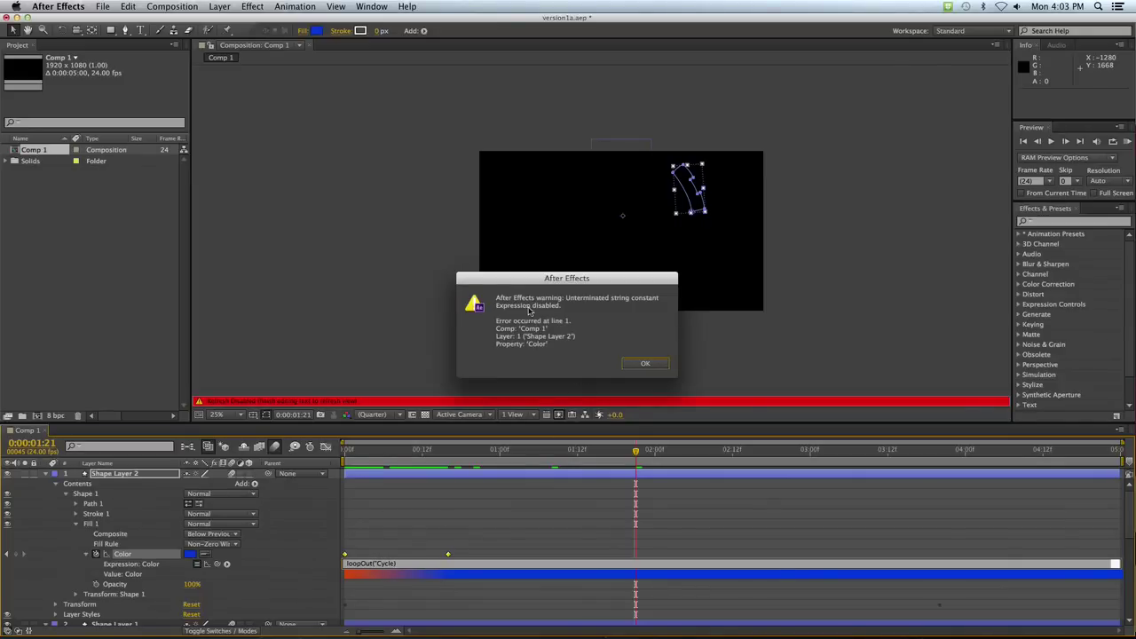
pyautogui.click(643, 366)
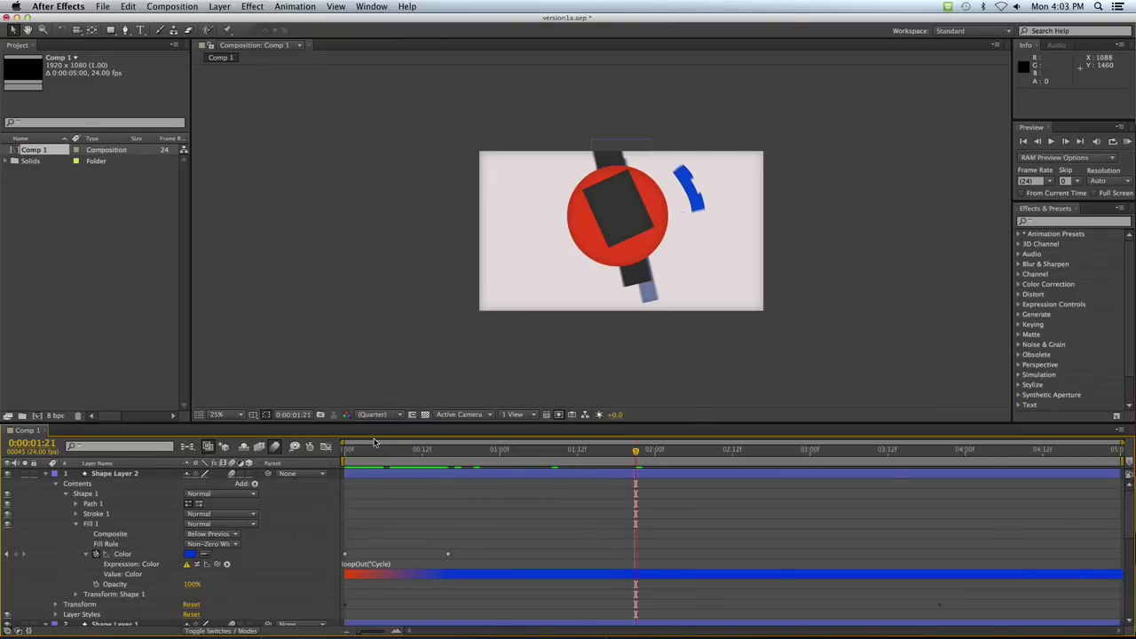
pyautogui.click(373, 565)
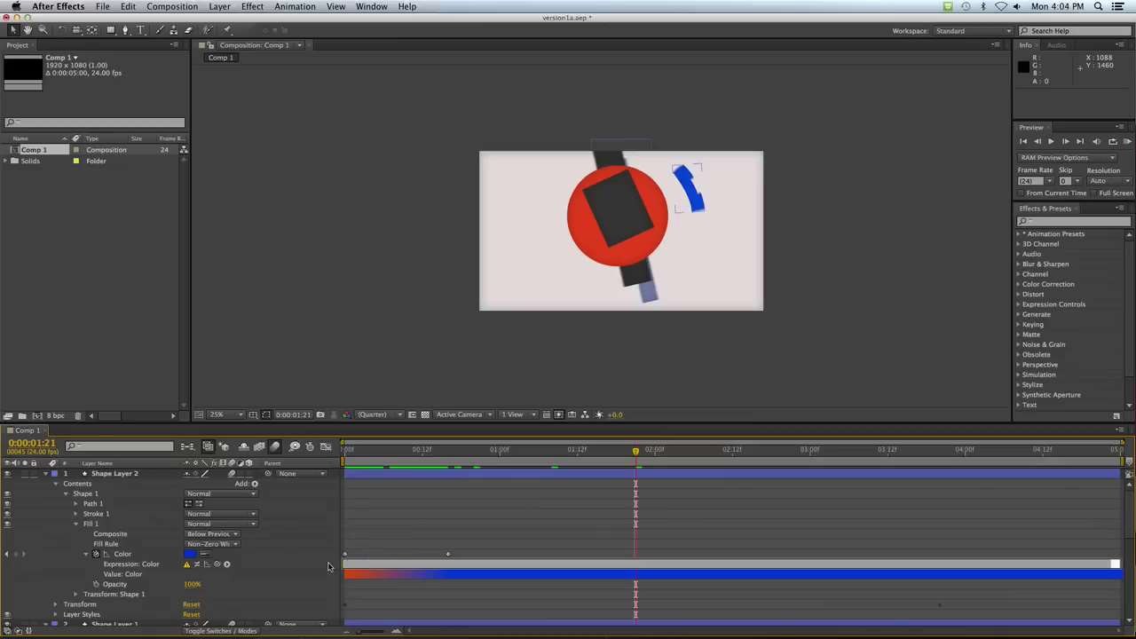
pyautogui.click(333, 569)
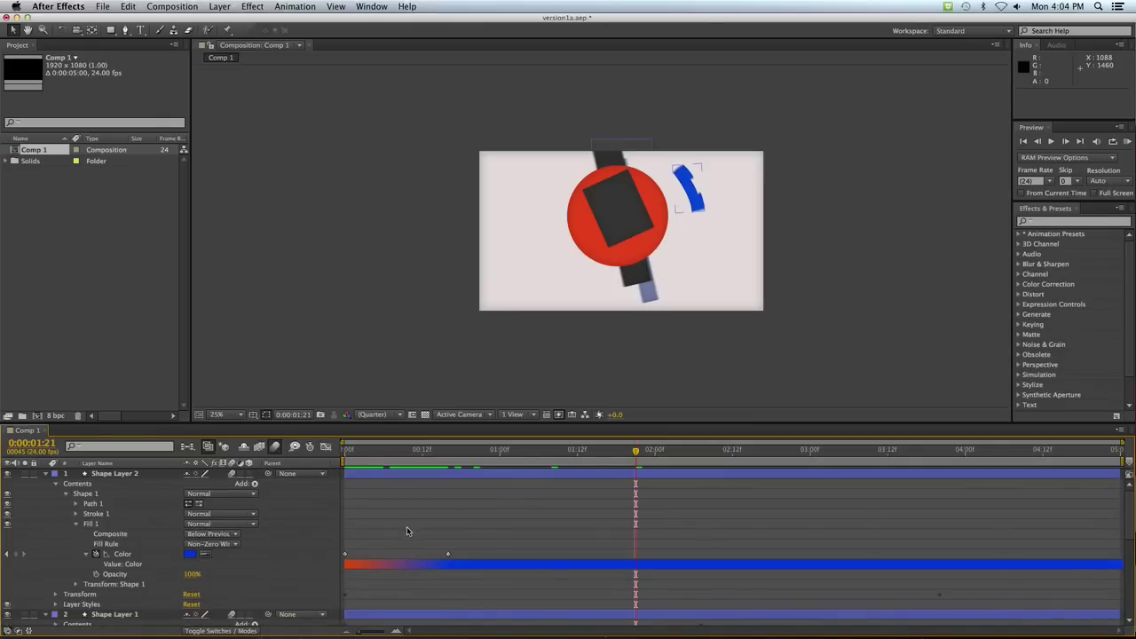
pyautogui.click(346, 555)
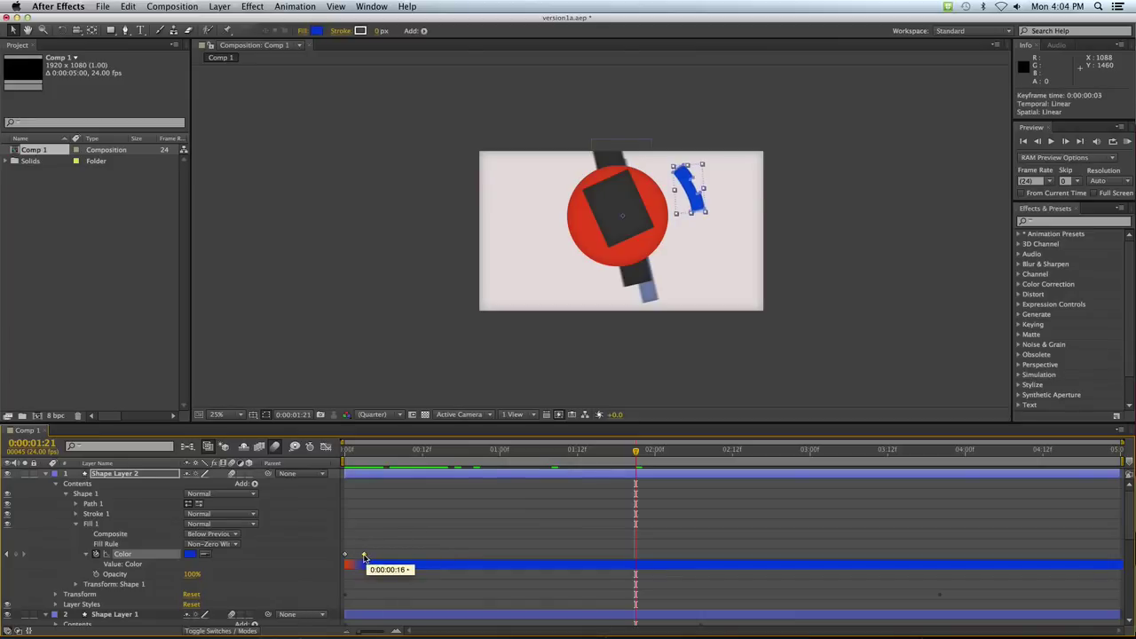
# - Paste red/blue colour keyframe pairs at frames 6, 9, 15, and onward through 1:11
pyautogui.click(385, 451)
pyautogui.press('super+v')
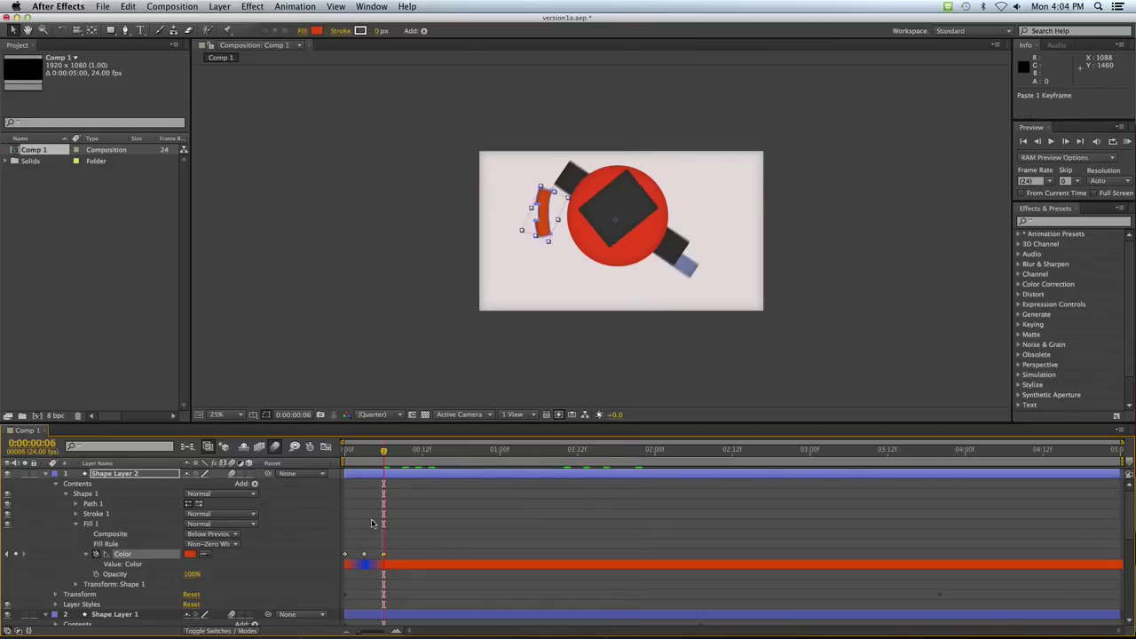
pyautogui.moveTo(360, 548); pyautogui.dragTo(384, 562)
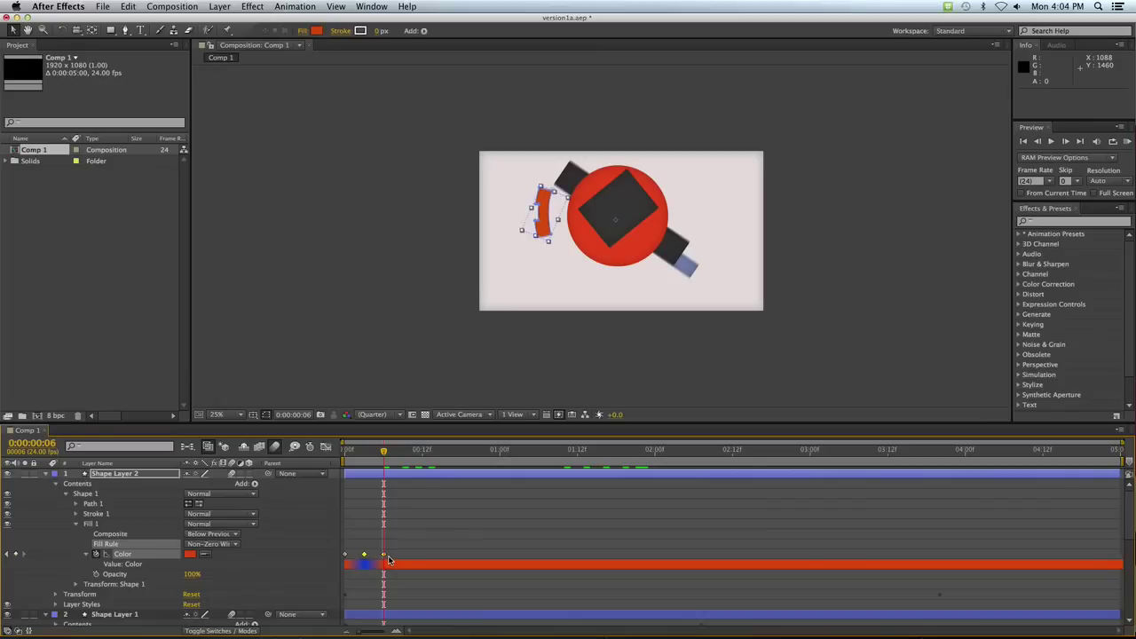
pyautogui.press('super+c')
pyautogui.click(402, 451)
pyautogui.press('super+v')
pyautogui.click(436, 452)
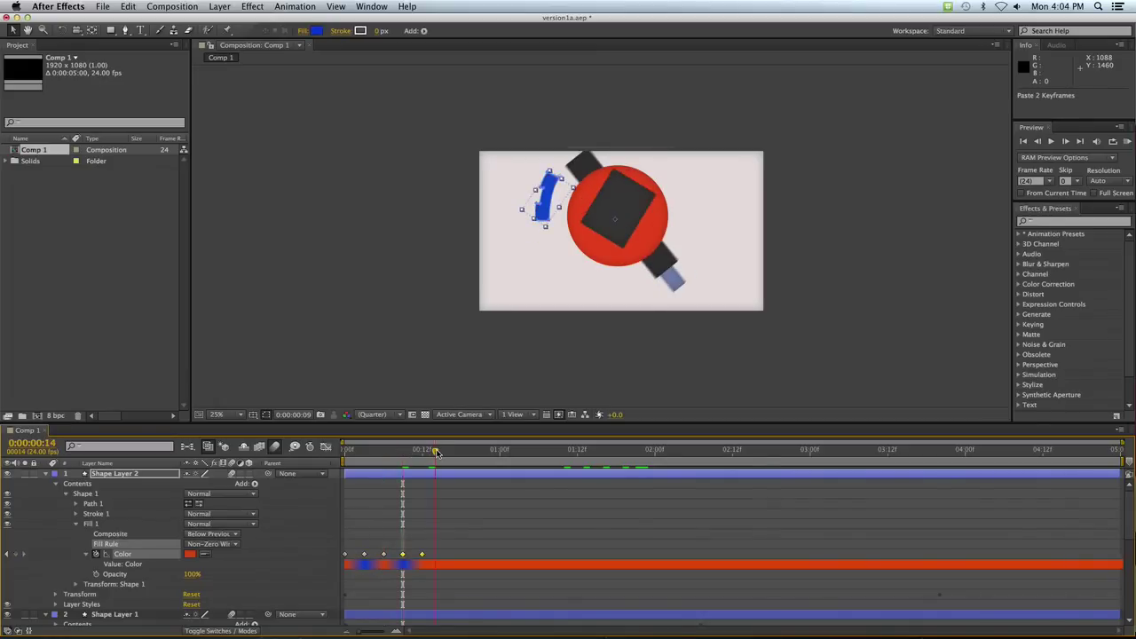
pyautogui.click(441, 452)
pyautogui.press('super+v')
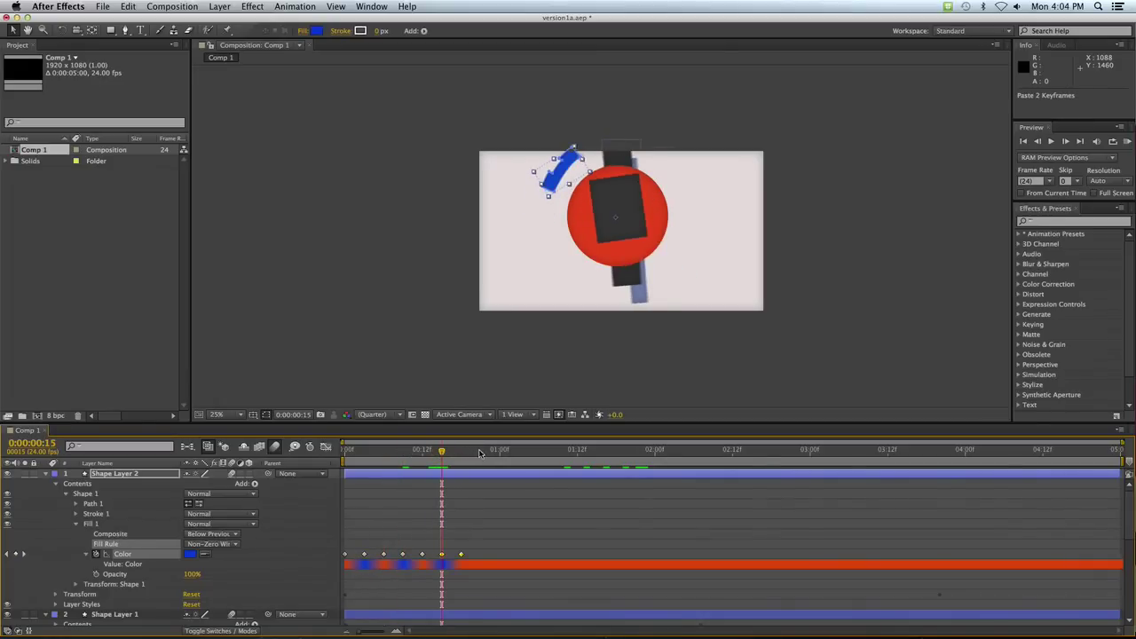
pyautogui.click(486, 451)
pyautogui.press('super+v')
pyautogui.click(526, 452)
pyautogui.press('super+v')
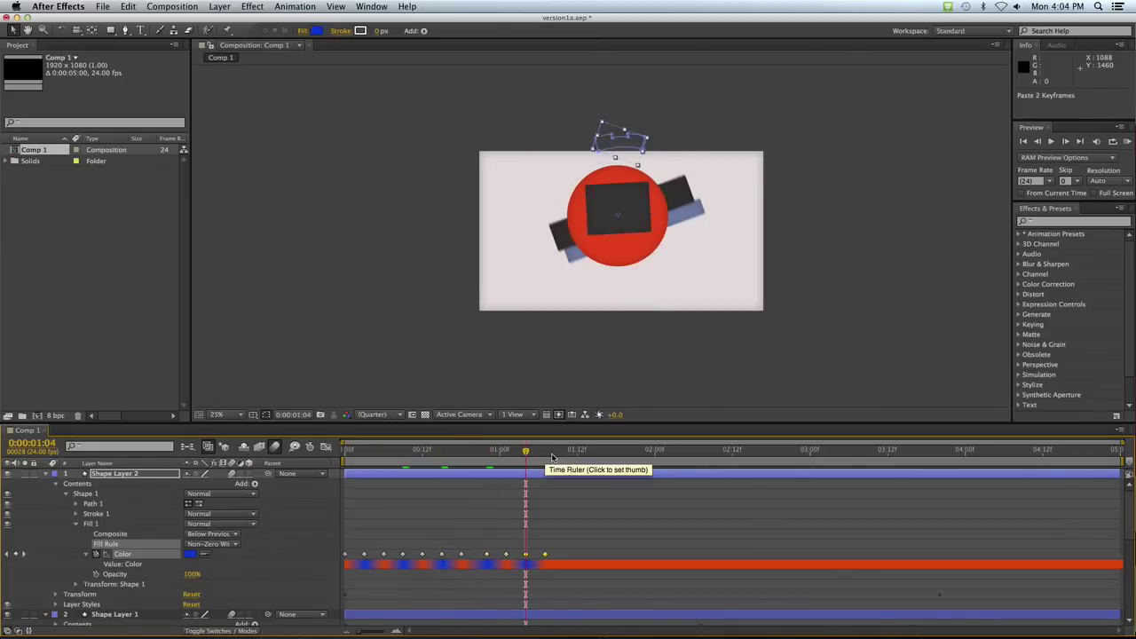
pyautogui.click(571, 451)
pyautogui.press('super+v')
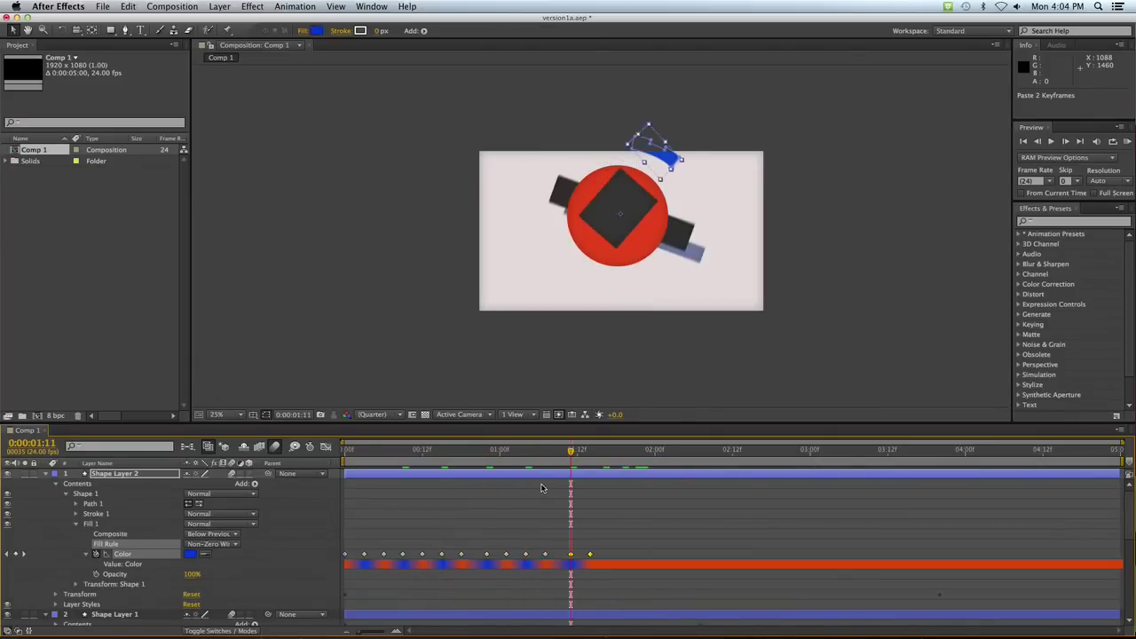
# - RAM-preview the flickering arc, then rewind to the first frame and scrub through
pyautogui.click(464, 359)
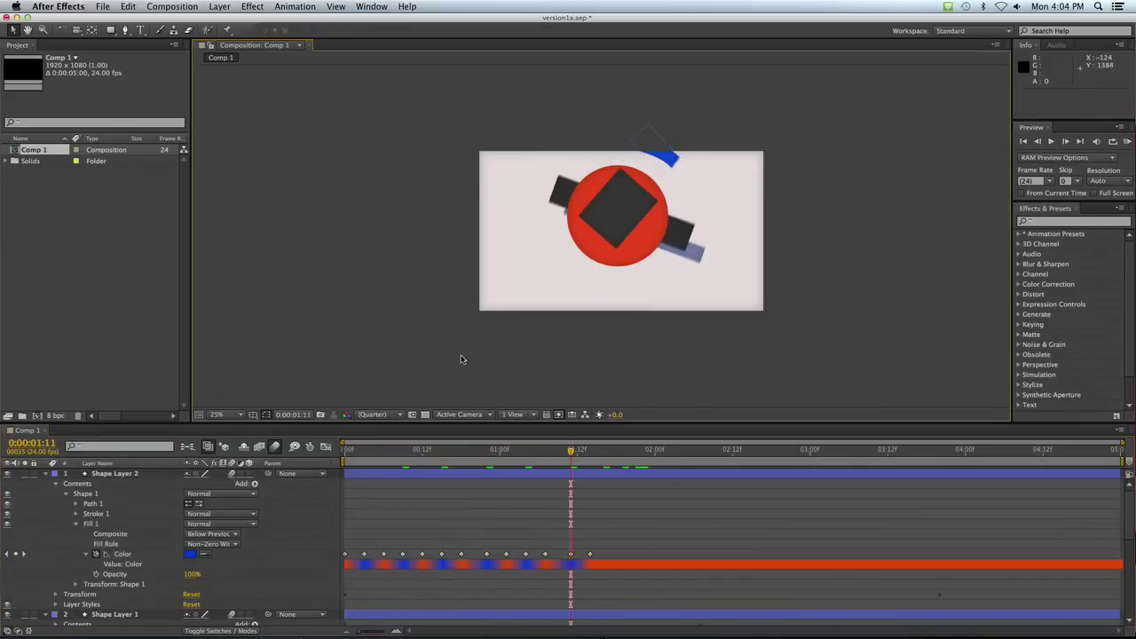
pyautogui.click(1127, 142)
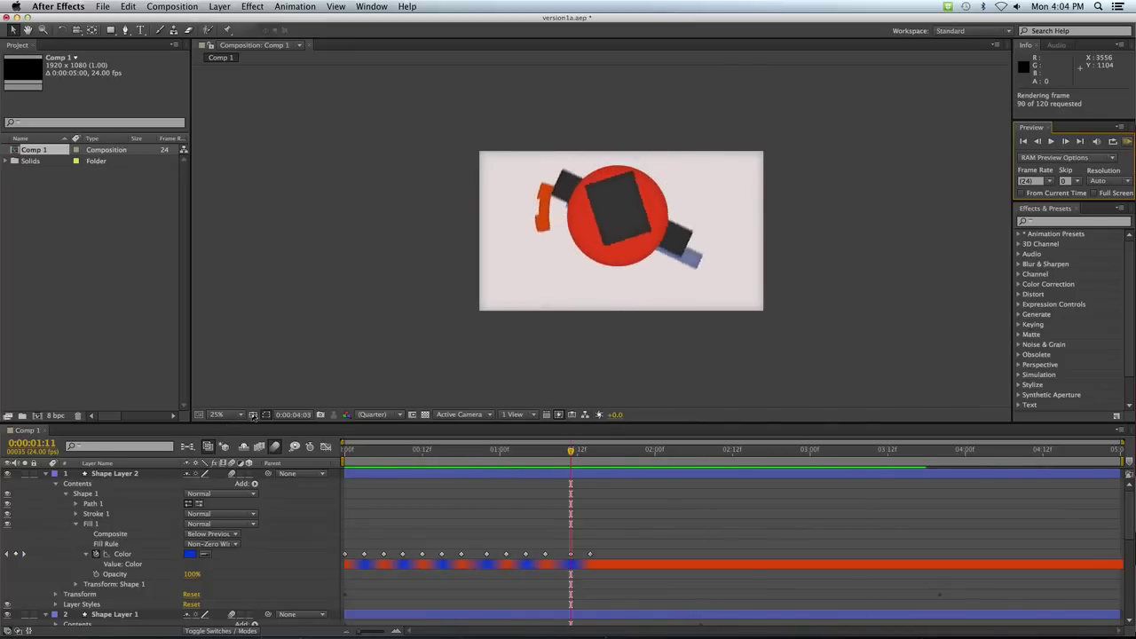
pyautogui.press('space')
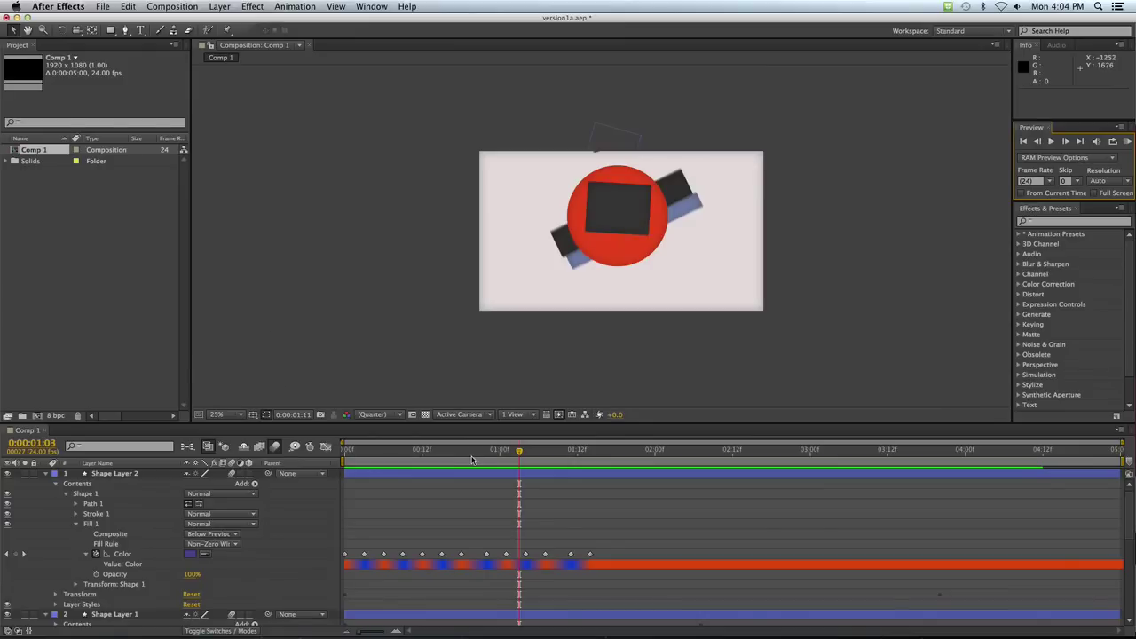
pyautogui.moveTo(471, 451)
pyautogui.mouseDown()
pyautogui.moveTo(333, 458)
pyautogui.moveTo(632, 470)
pyautogui.moveTo(233, 480)
pyautogui.mouseUp()
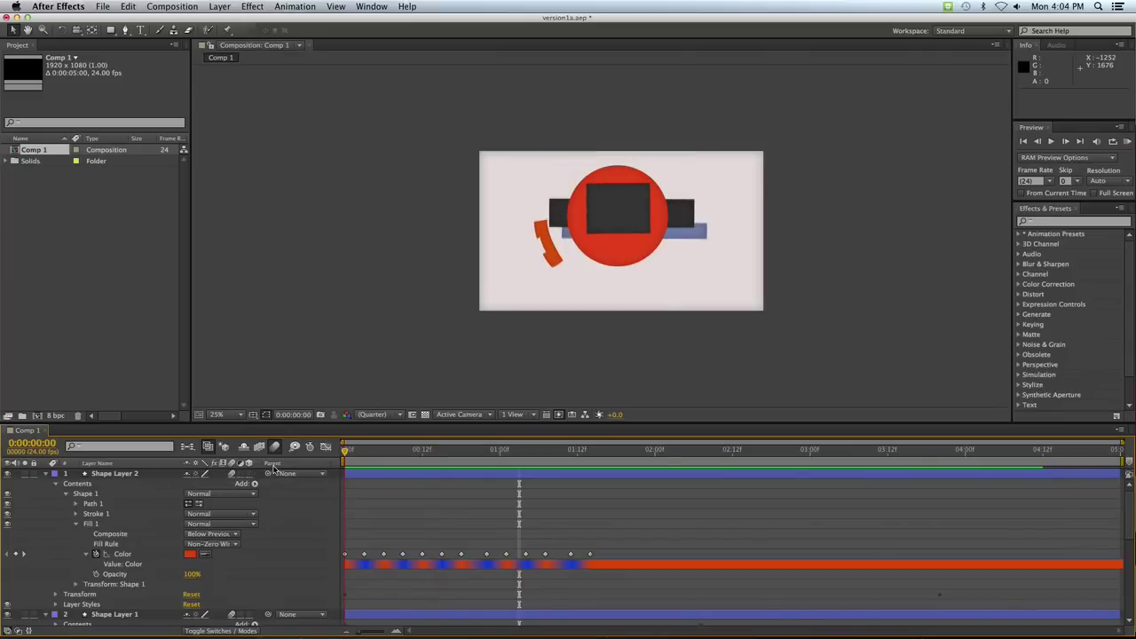
pyautogui.moveTo(339, 493); pyautogui.dragTo(367, 471)
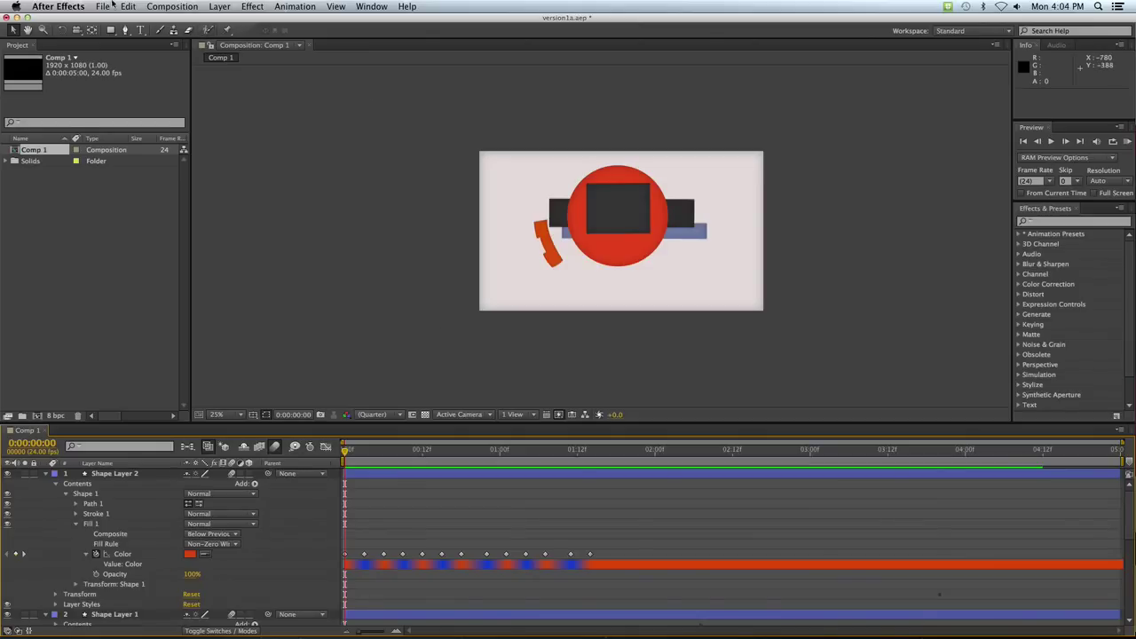
# - Add Comp 1 to the Render Queue and open its output module settings
pyautogui.click(172, 6)
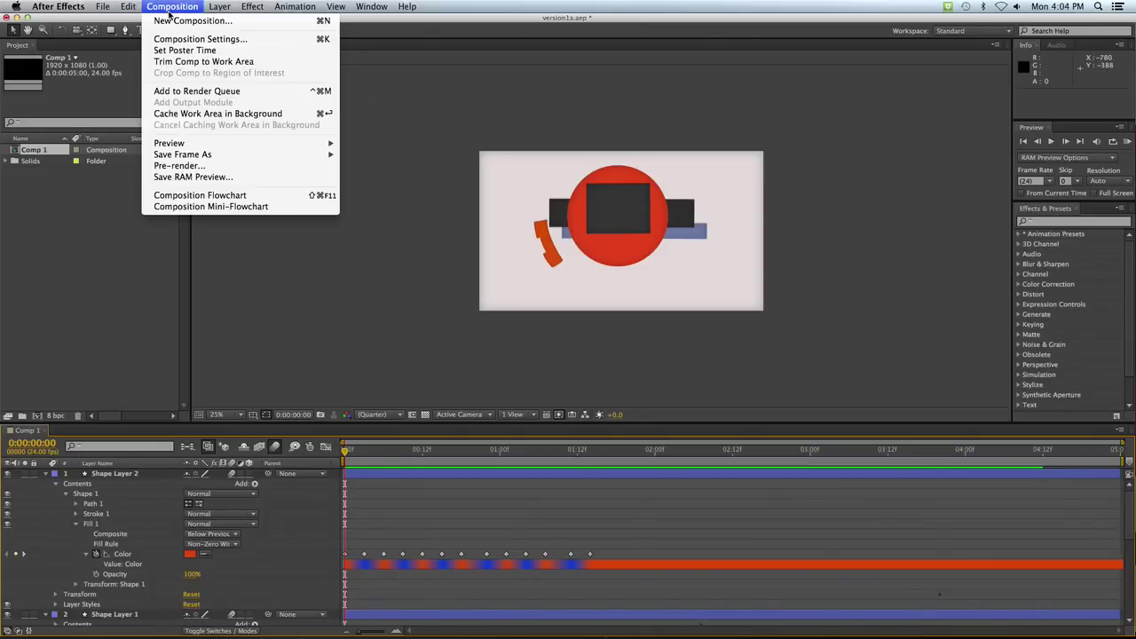
pyautogui.click(190, 91)
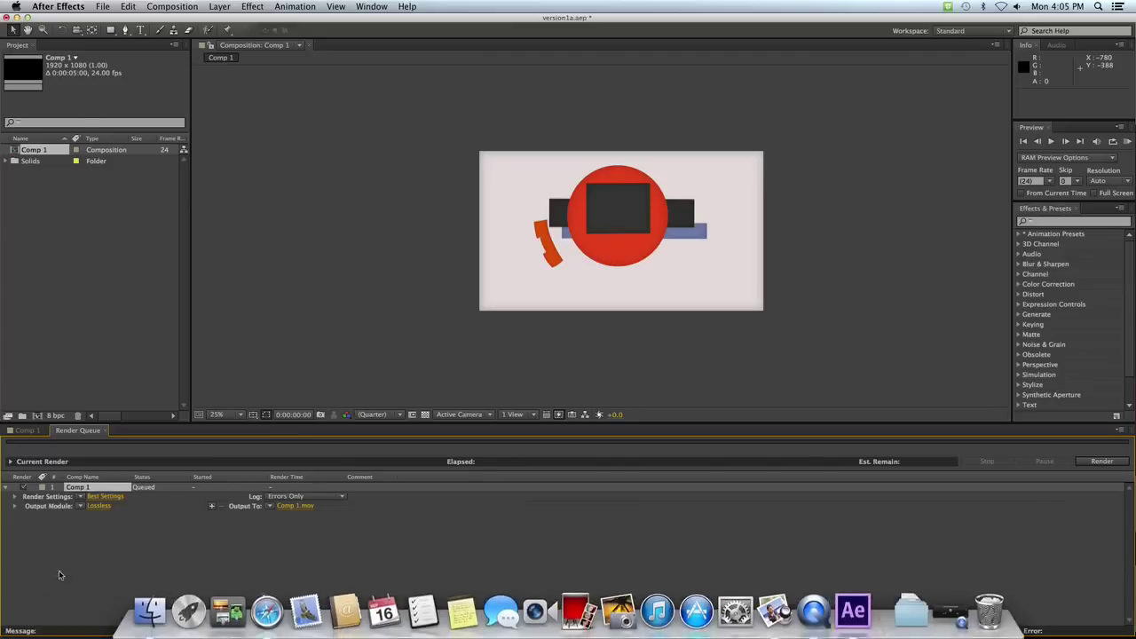
pyautogui.click(96, 506)
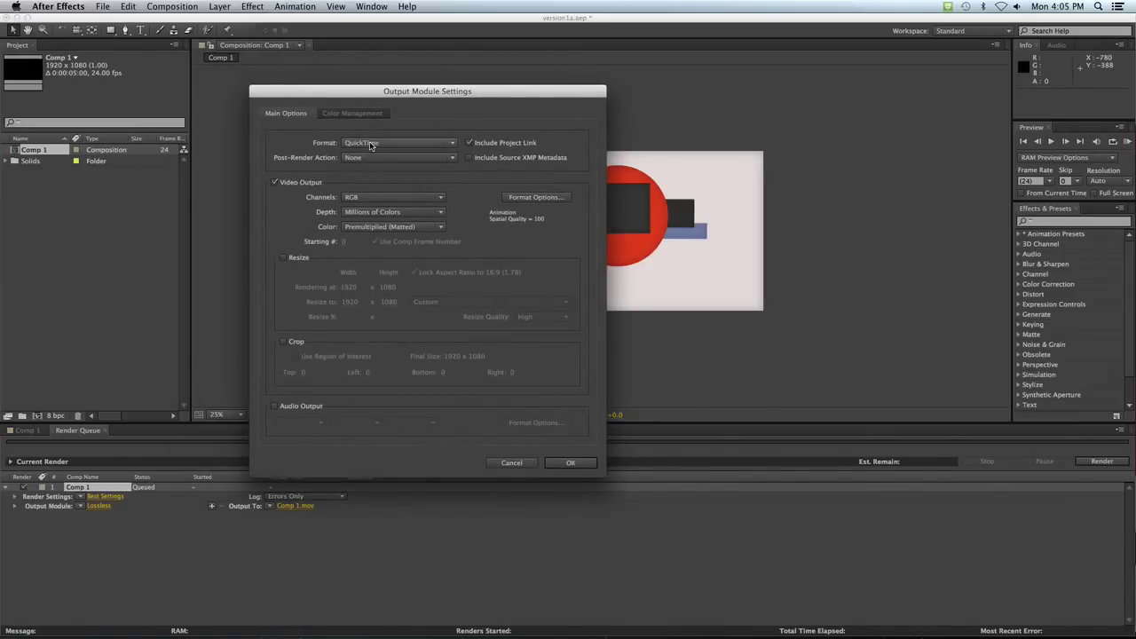
# - Set the QuickTime format options to the H.264 codec at quality 75
pyautogui.click(529, 199)
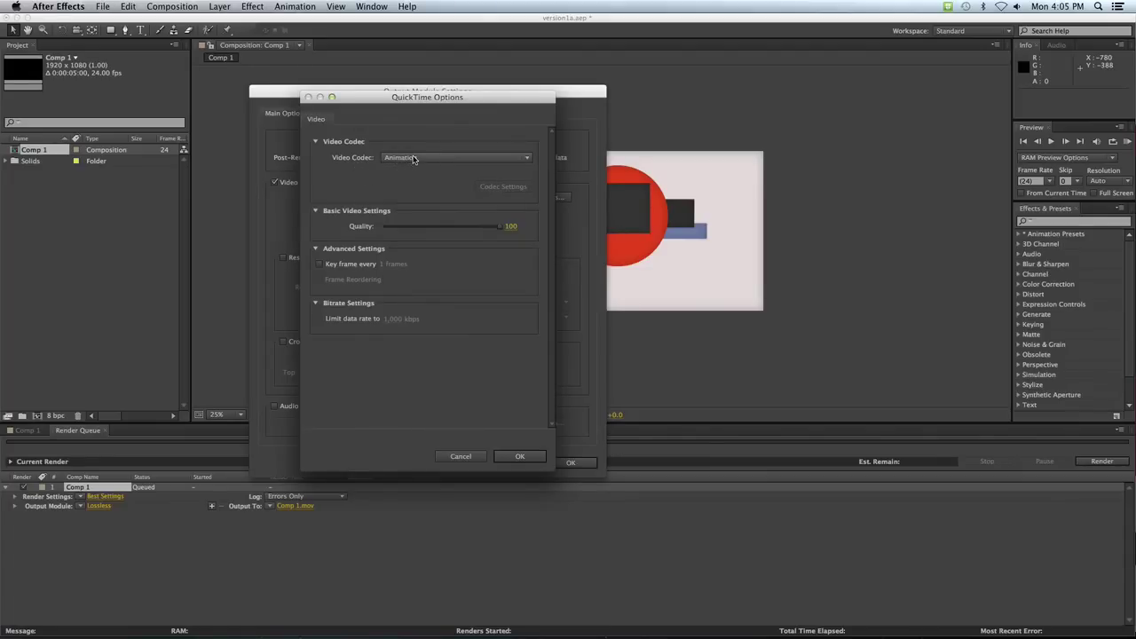
pyautogui.click(413, 158)
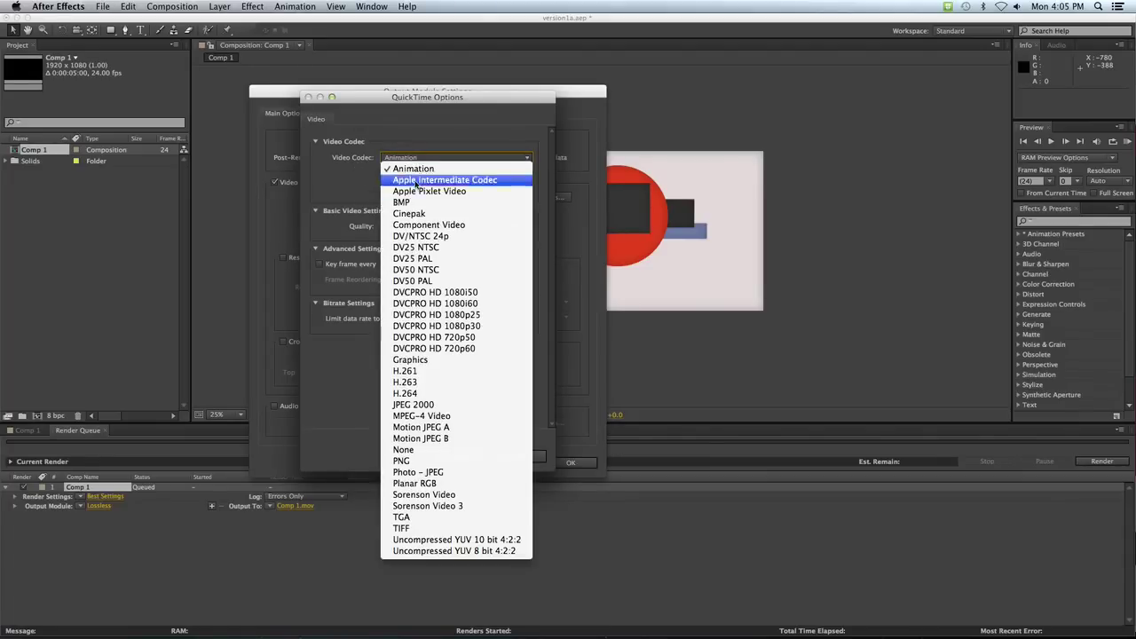
pyautogui.click(415, 393)
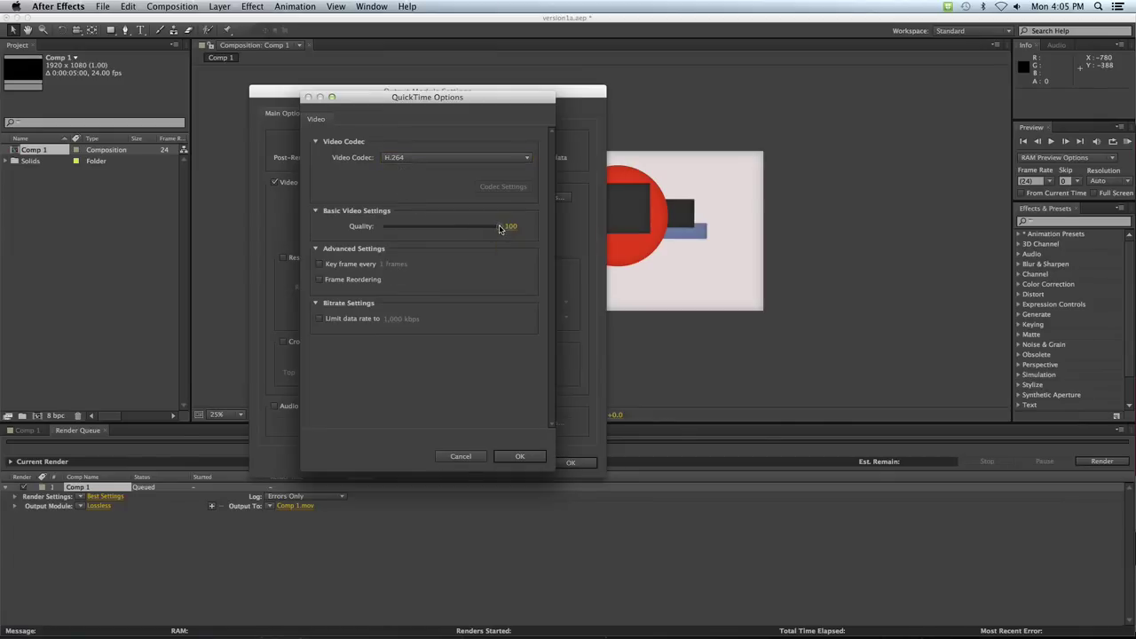
pyautogui.moveTo(500, 227); pyautogui.dragTo(473, 233)
pyautogui.moveTo(472, 228); pyautogui.dragTo(511, 229)
pyautogui.moveTo(510, 229); pyautogui.dragTo(475, 230)
pyautogui.click(524, 457)
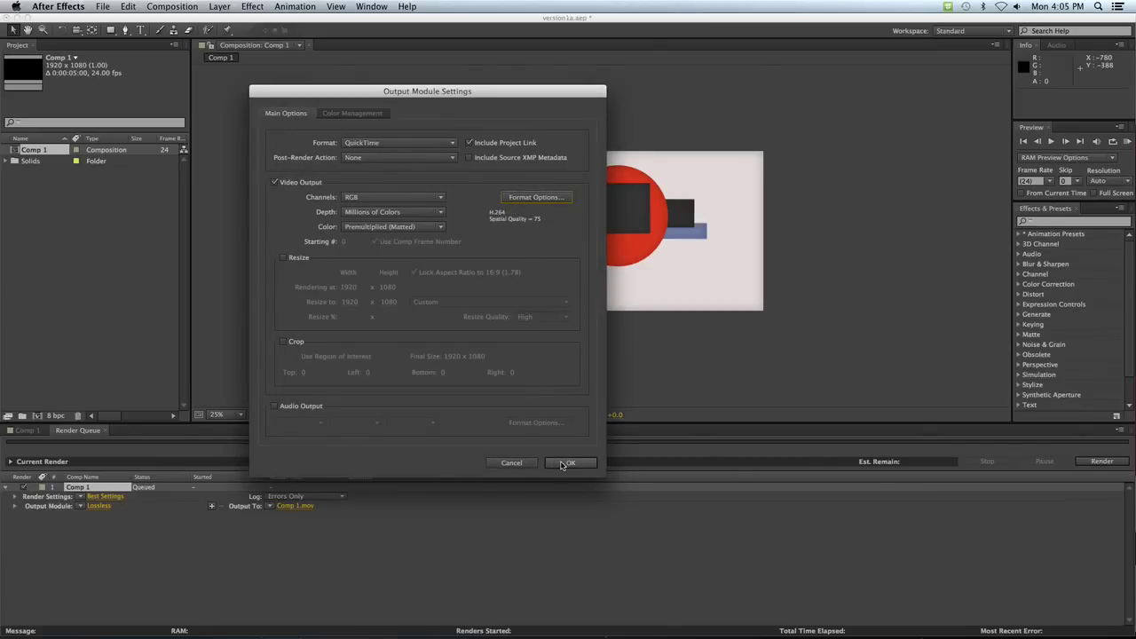
# - Confirm the output module and save the render as output1.mov in the Desktop project folder
pyautogui.click(566, 462)
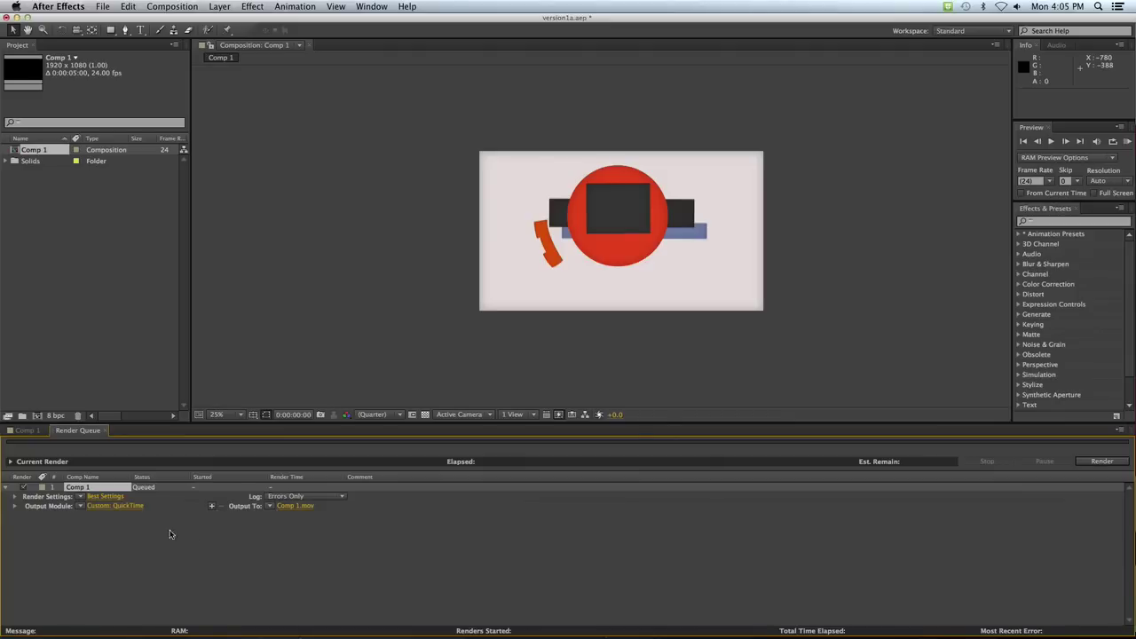
pyautogui.click(290, 508)
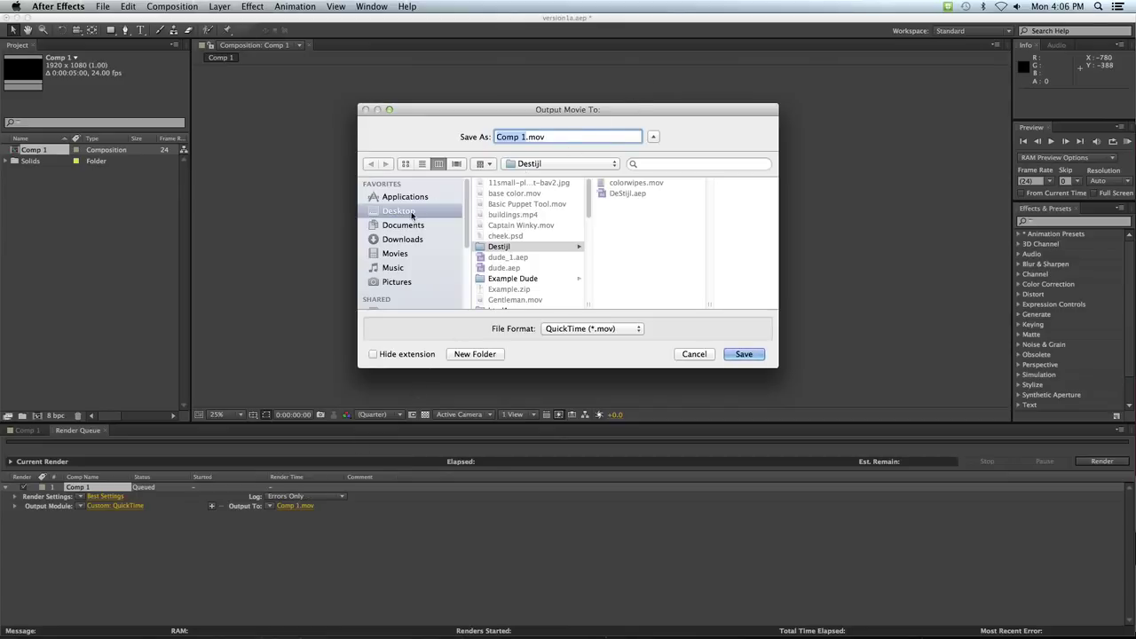
pyautogui.click(415, 213)
pyautogui.scroll(-3, 497, 239)
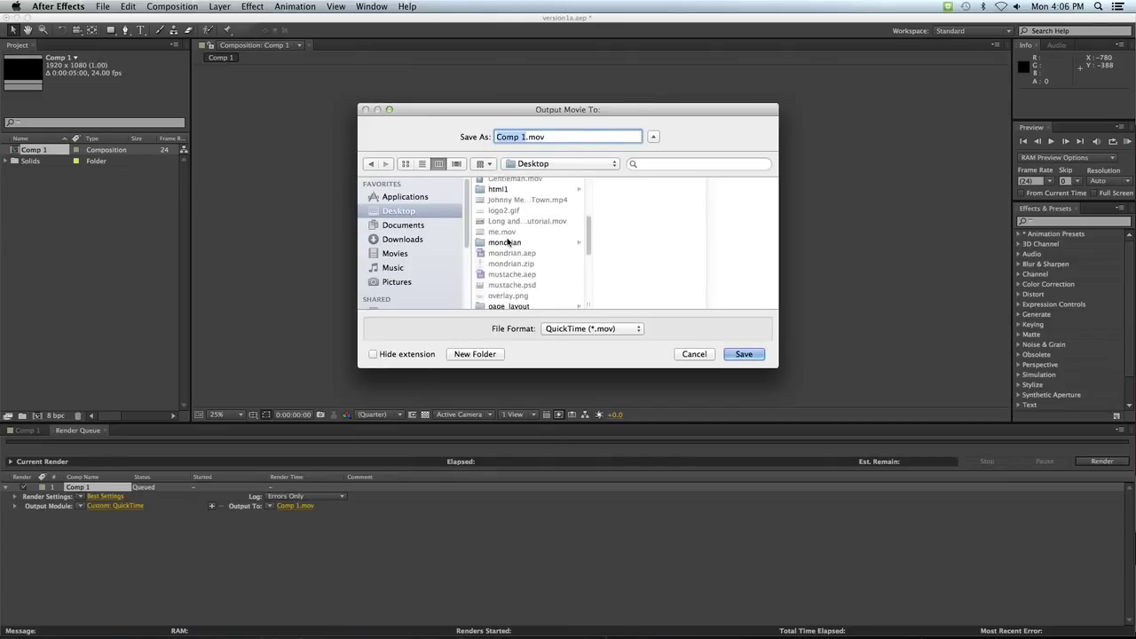
pyautogui.scroll(-3, 501, 242)
pyautogui.scroll(-3, 525, 234)
pyautogui.click(528, 223)
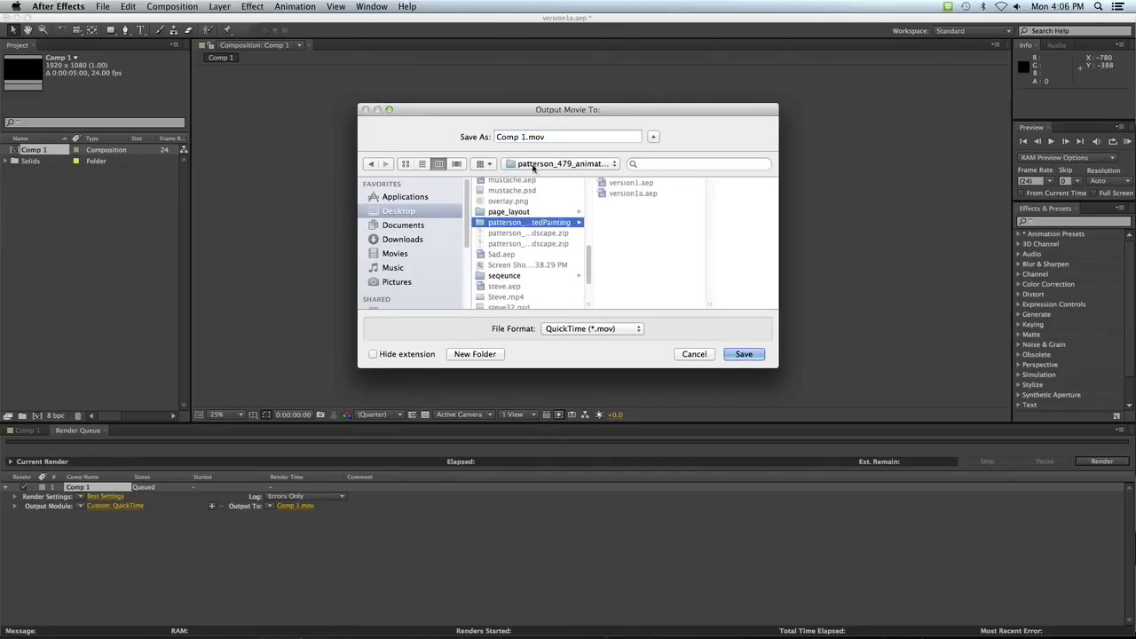
pyautogui.write('output')
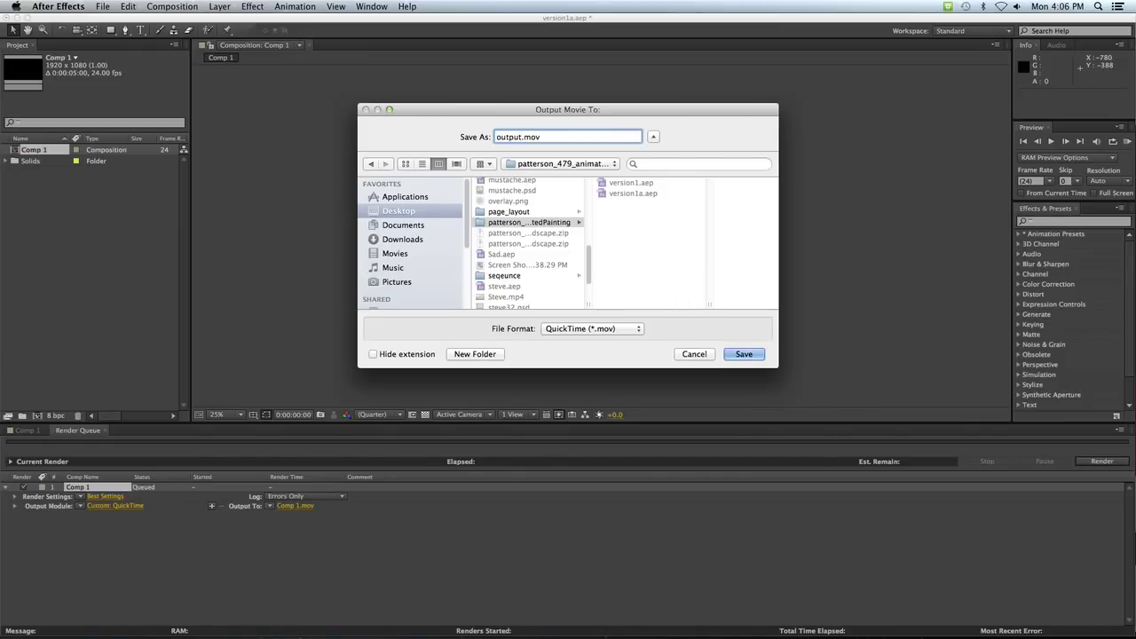
pyautogui.write('1')
pyautogui.click(373, 355)
pyautogui.click(372, 354)
pyautogui.press('Return')
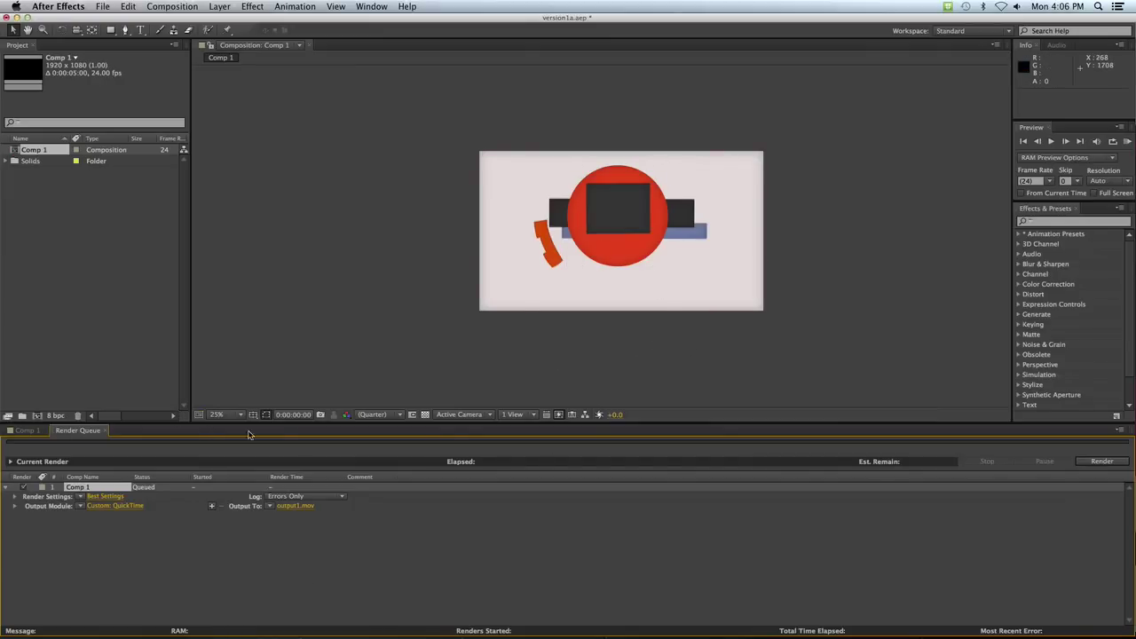
# - Render Comp 1's 120 frames to output1.mov, then raise the system volume
pyautogui.click(1110, 464)
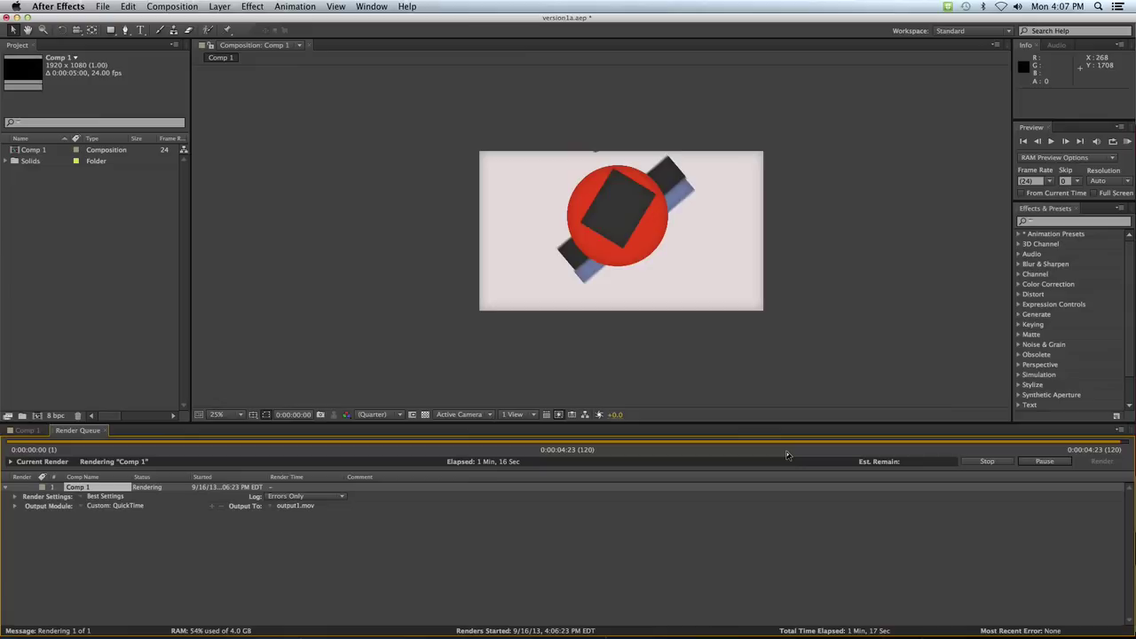
pyautogui.press('XF86AudioRaiseVolume')
pyautogui.press('XF86AudioRaiseVolume')
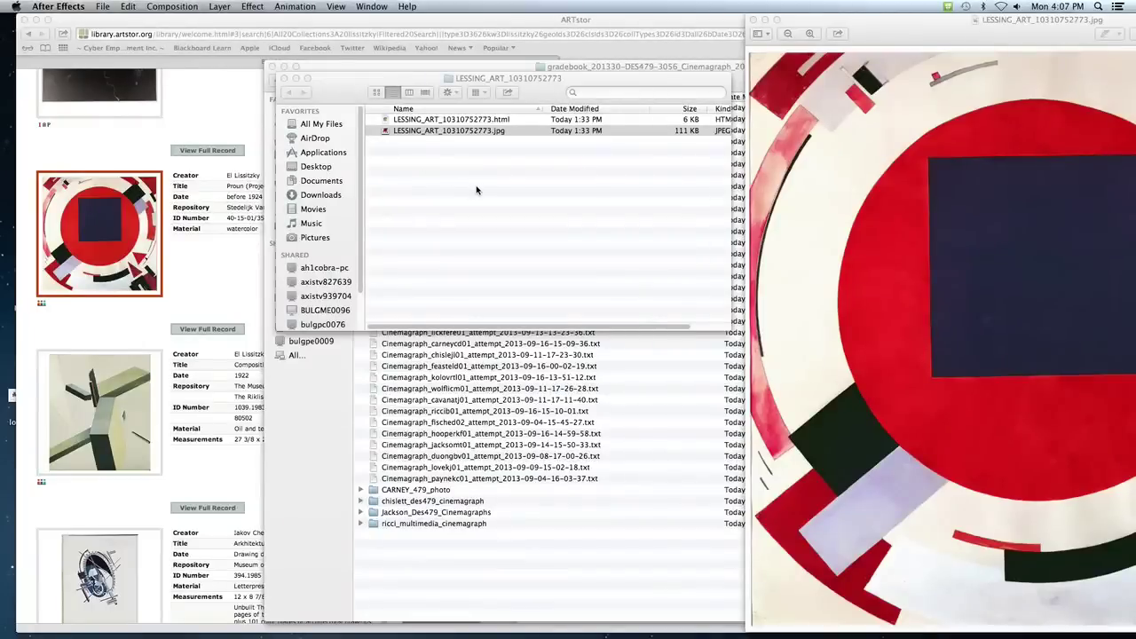
# - Open output1.mov from the Desktop's patterson_479_animatedPainting folder in QuickTime Player
pyautogui.moveTo(329, 98); pyautogui.dragTo(293, 121)
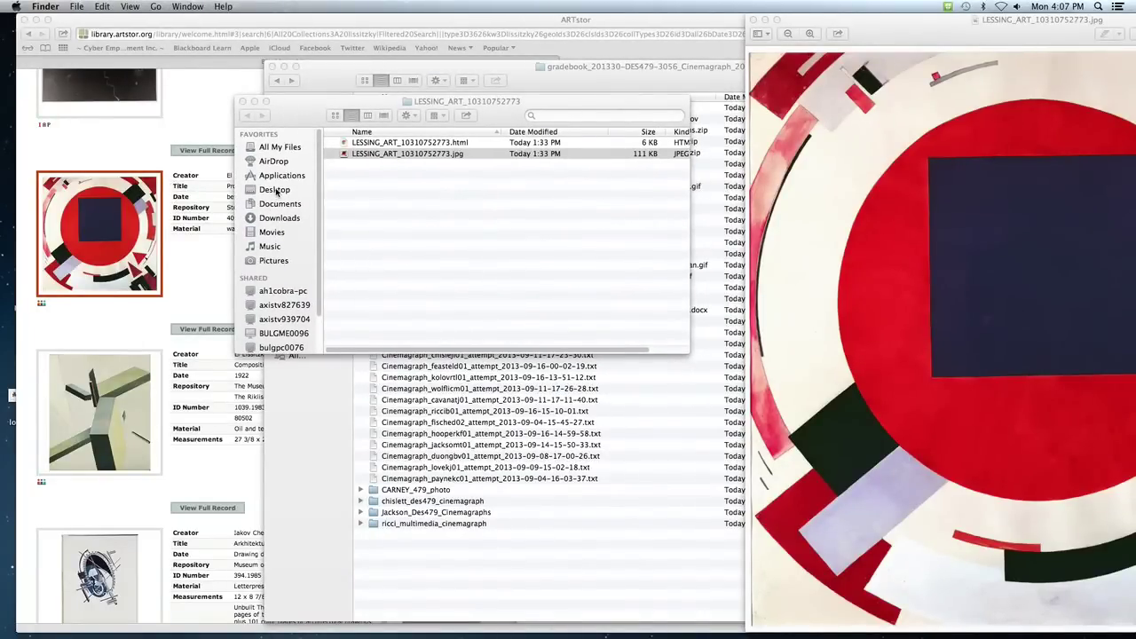
pyautogui.click(276, 192)
pyautogui.click(275, 190)
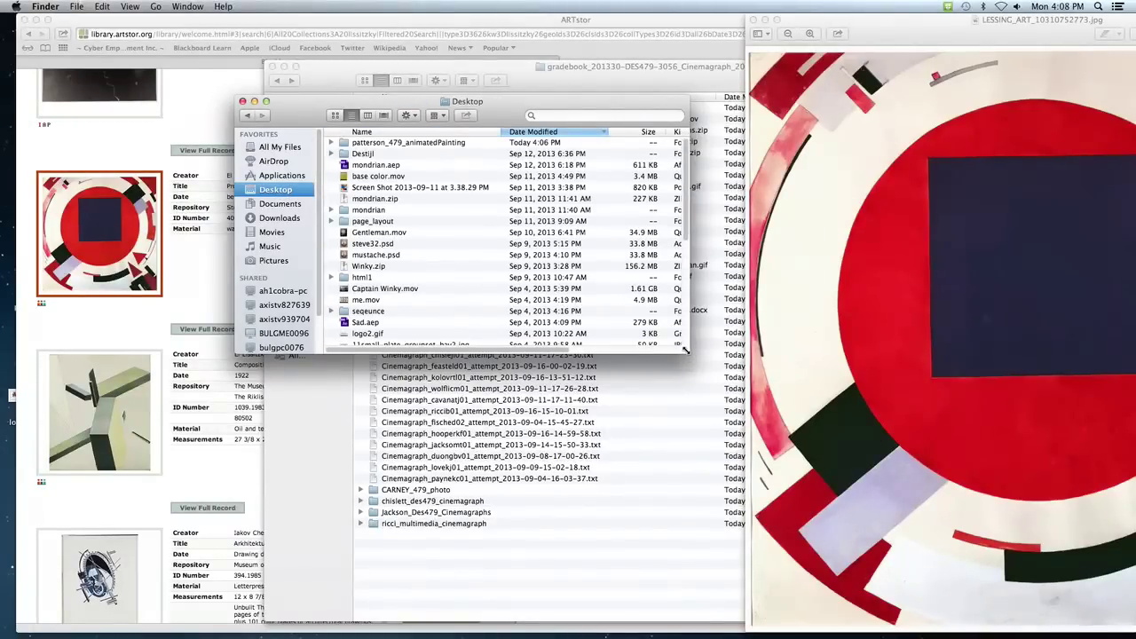
pyautogui.moveTo(689, 352); pyautogui.dragTo(870, 534)
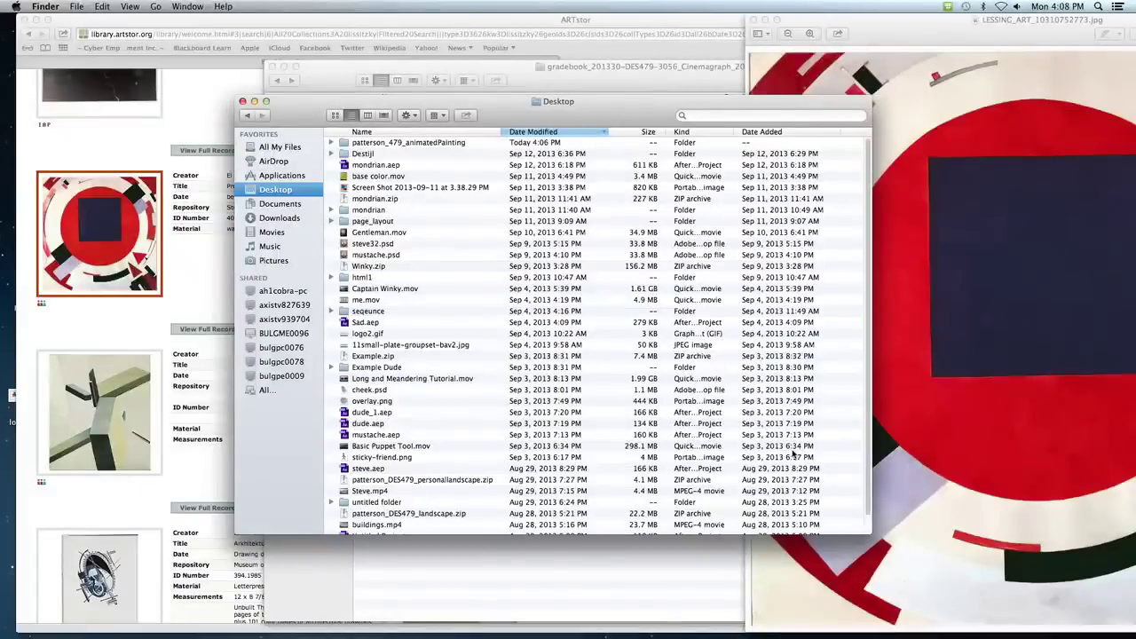
pyautogui.click(414, 143)
pyautogui.doubleClick(414, 143)
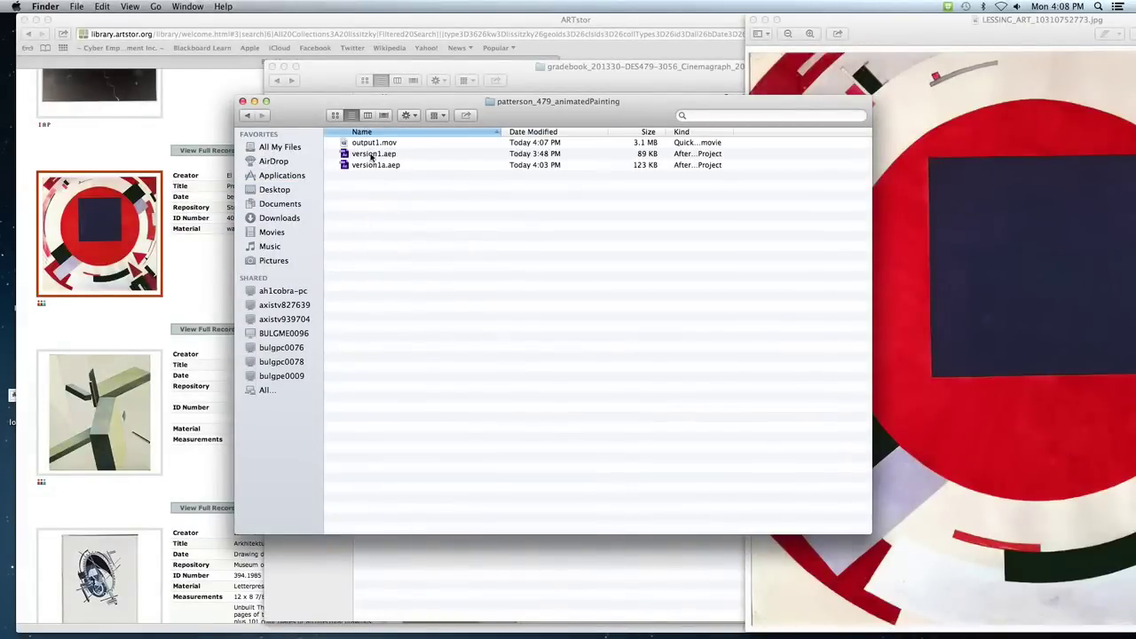
pyautogui.click(370, 144)
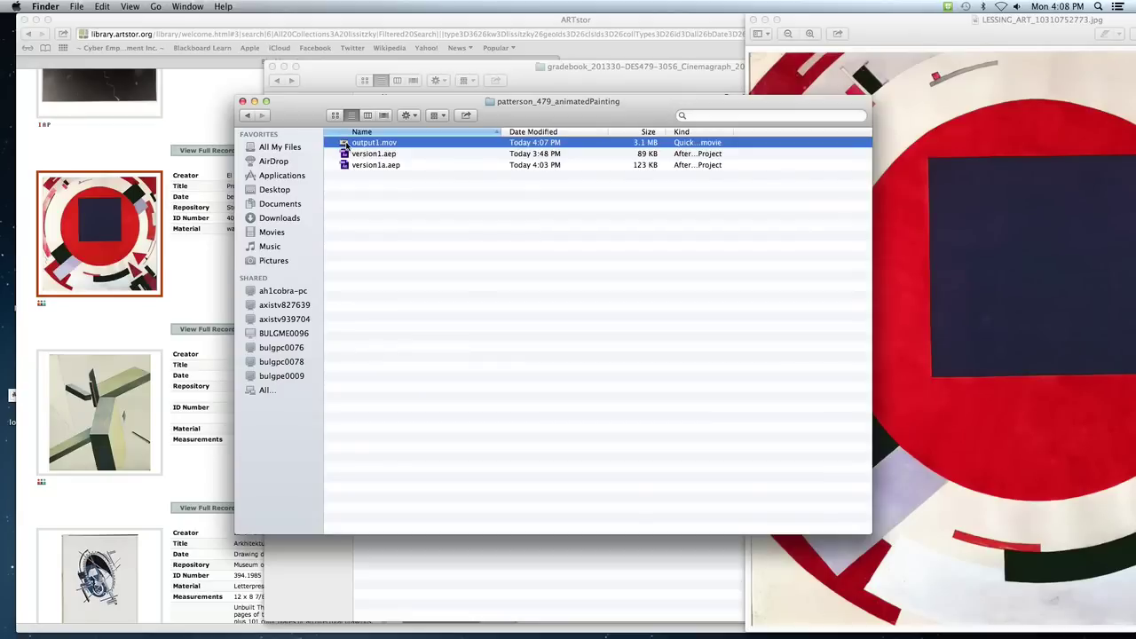
pyautogui.doubleClick(345, 144)
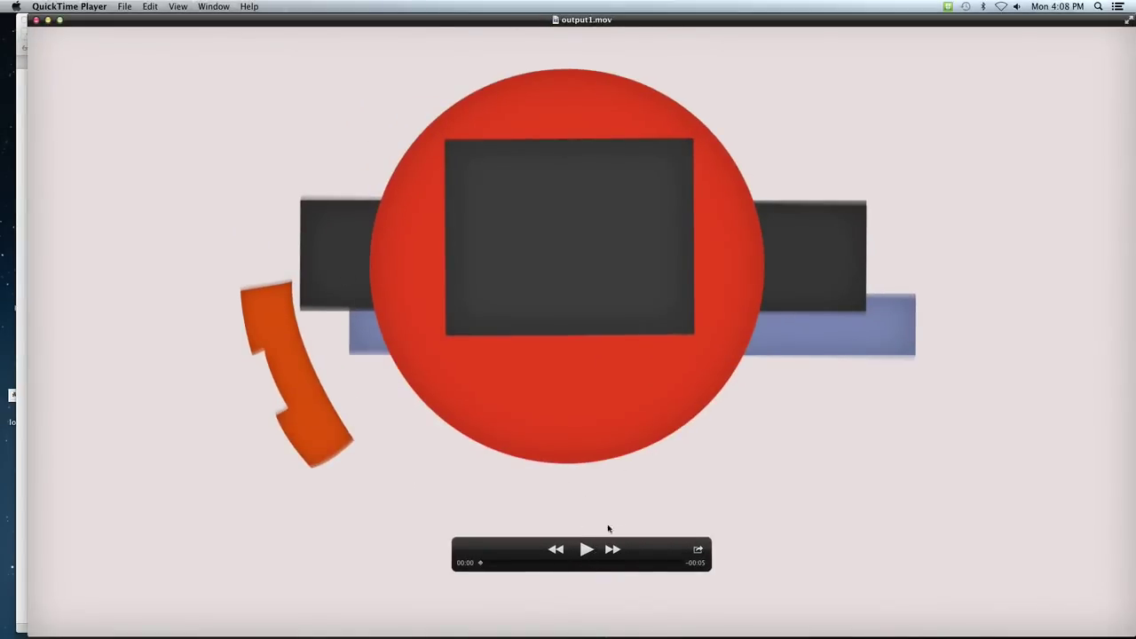
# - Check output1.mov's info (H.264, 1920 × 1080, 24 FPS), play it through, then close it
pyautogui.press('super+i')
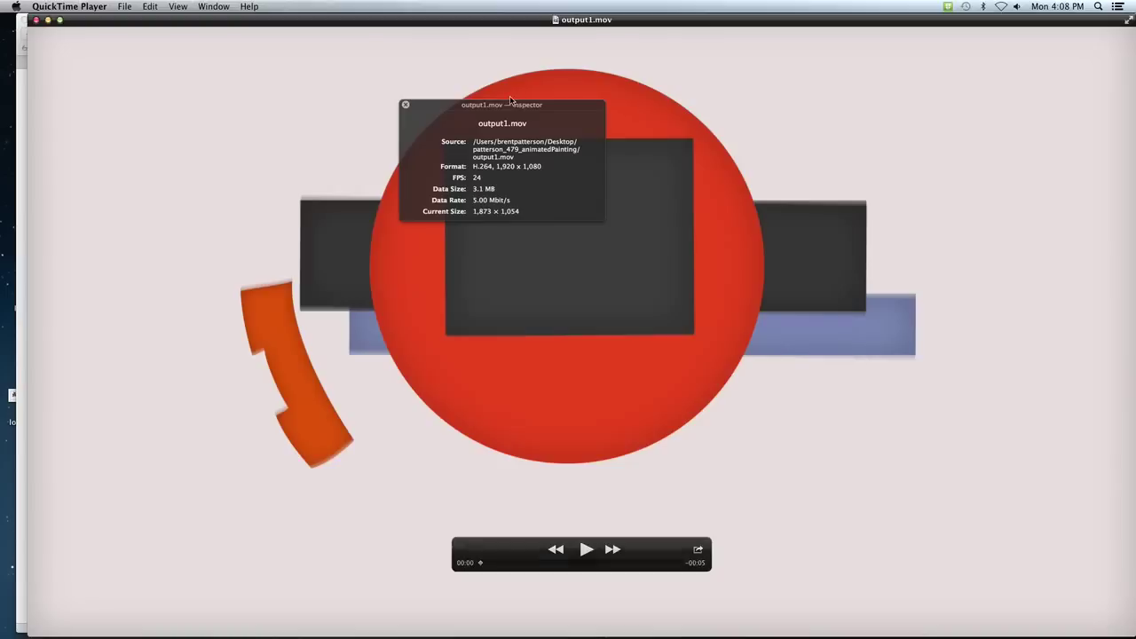
pyautogui.moveTo(501, 106); pyautogui.dragTo(753, 108)
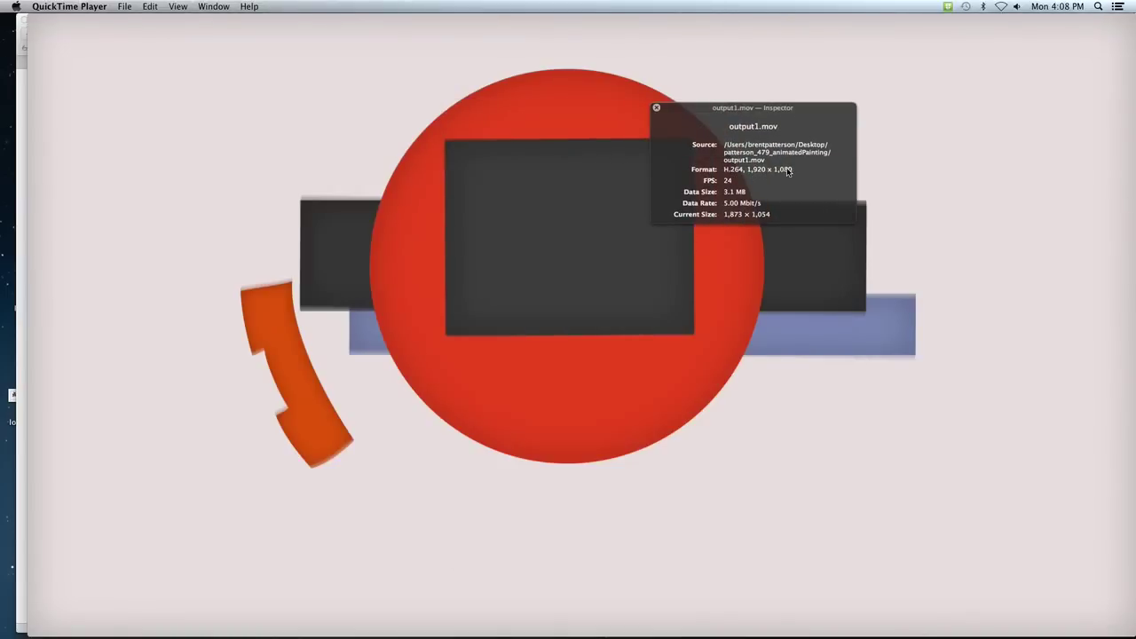
pyautogui.click(656, 107)
pyautogui.click(586, 551)
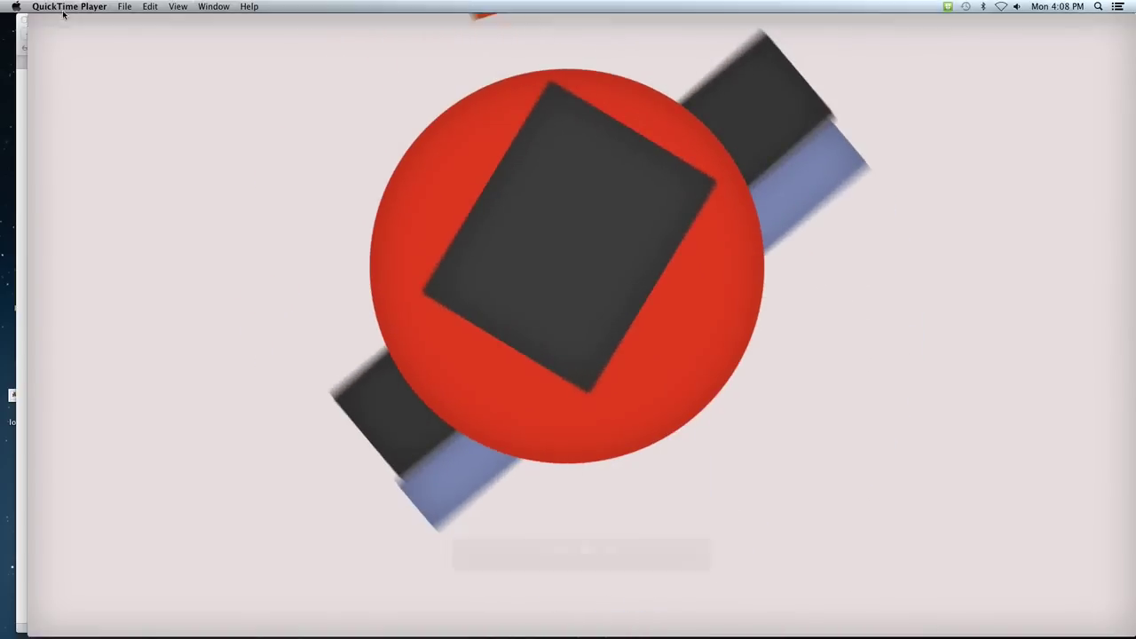
pyautogui.click(36, 19)
# - Back in After Effects, add Comp 1 to the Render Queue a second time
pyautogui.click(384, 218)
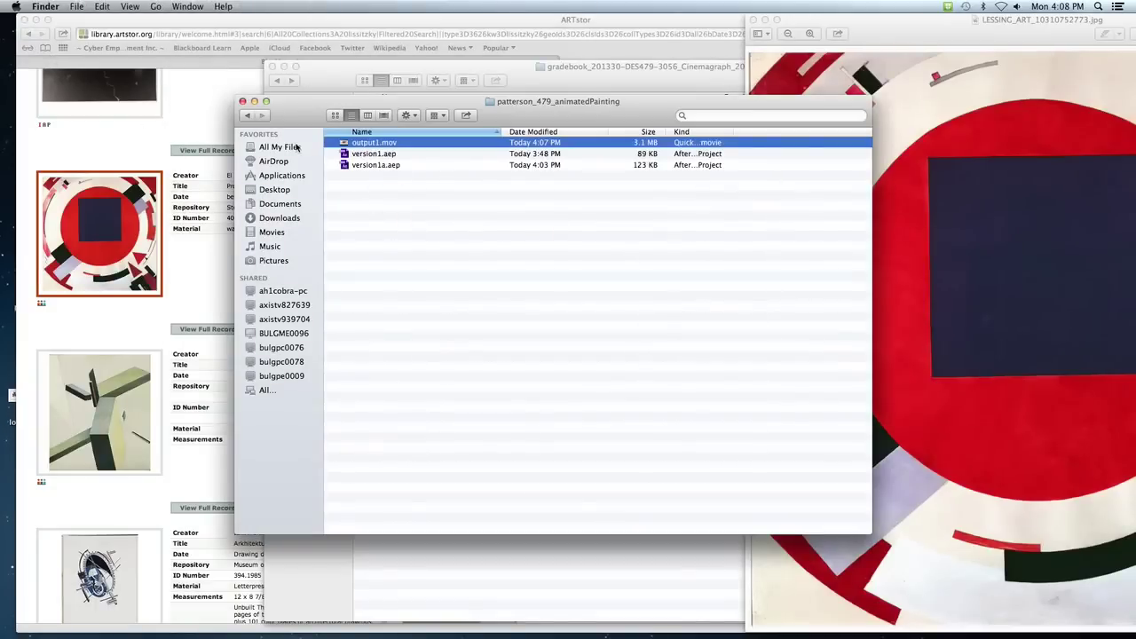
pyautogui.press('super+Tab')
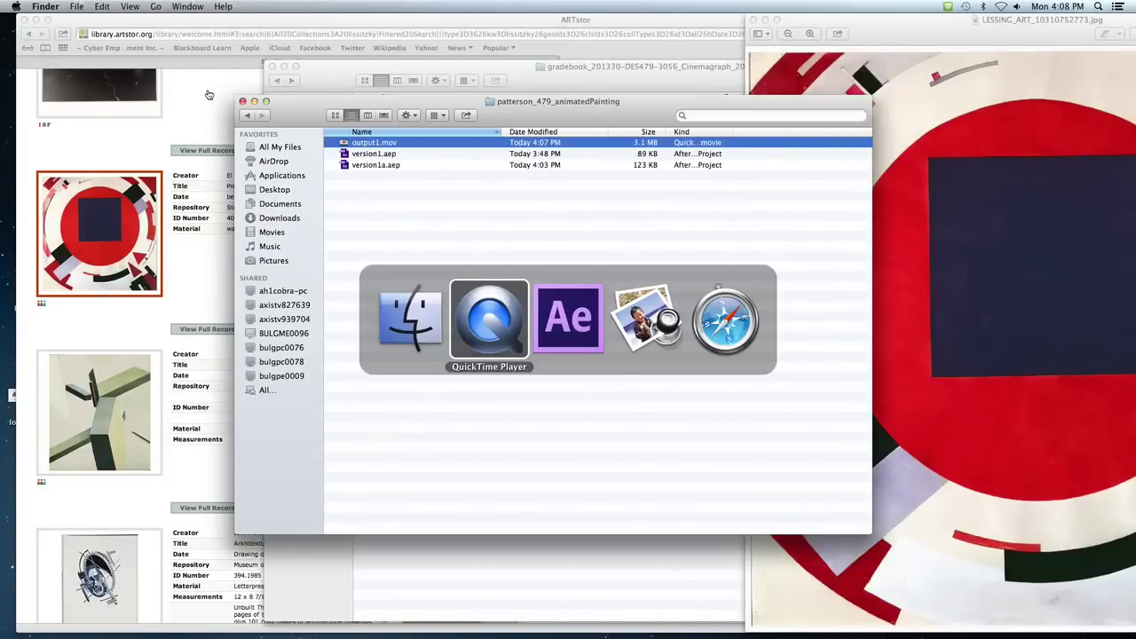
pyautogui.press('super+Tab')
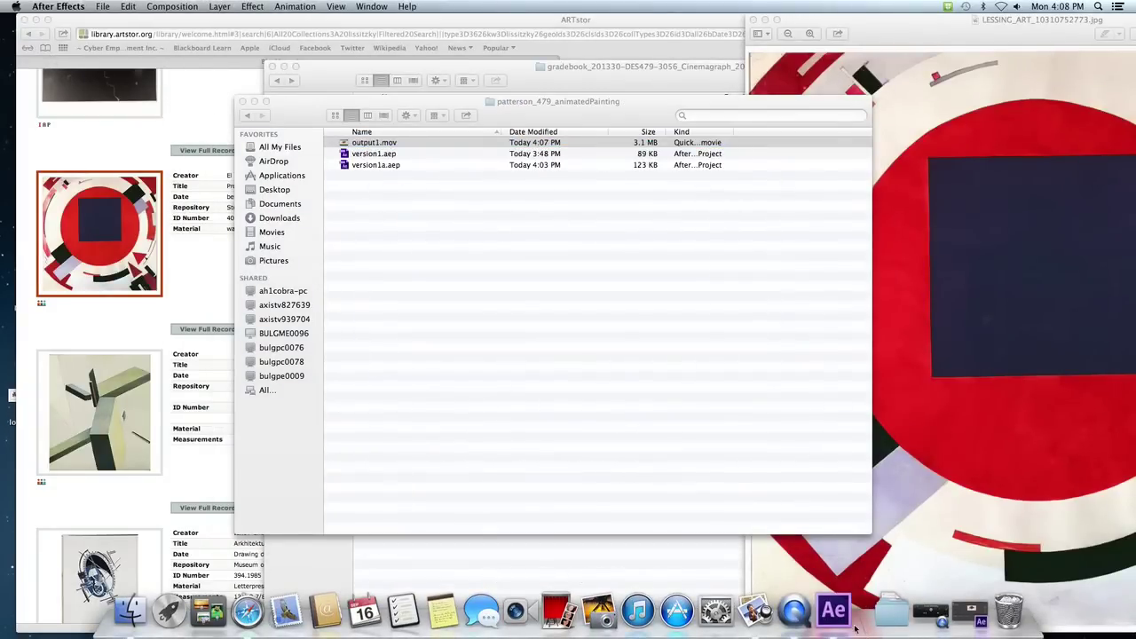
pyautogui.click(841, 618)
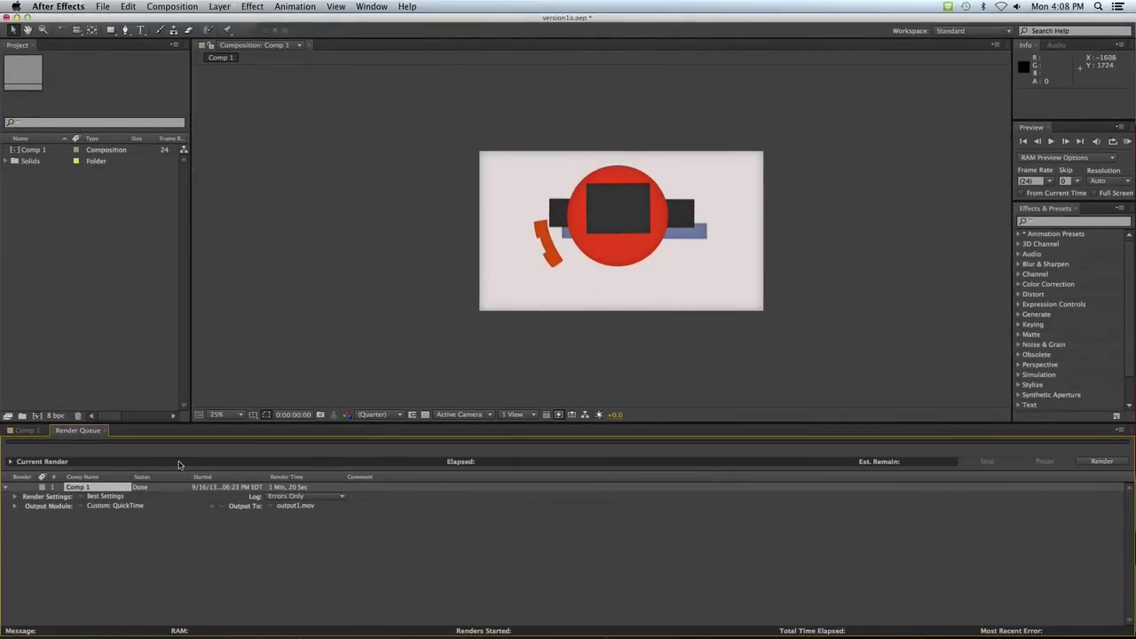
pyautogui.click(121, 529)
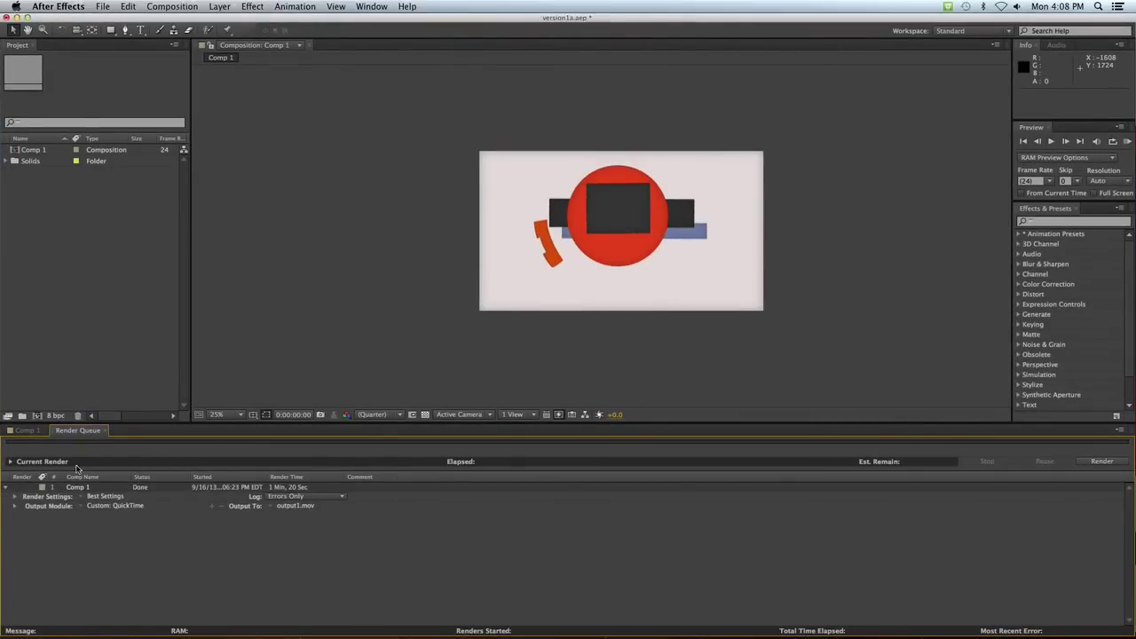
pyautogui.click(26, 430)
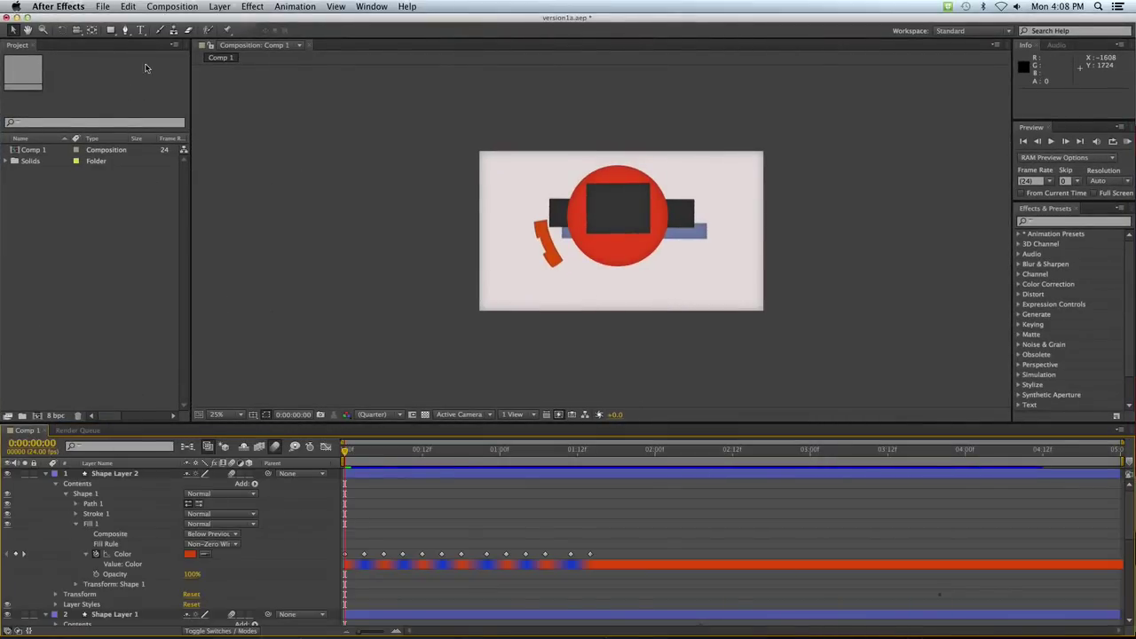
pyautogui.click(168, 9)
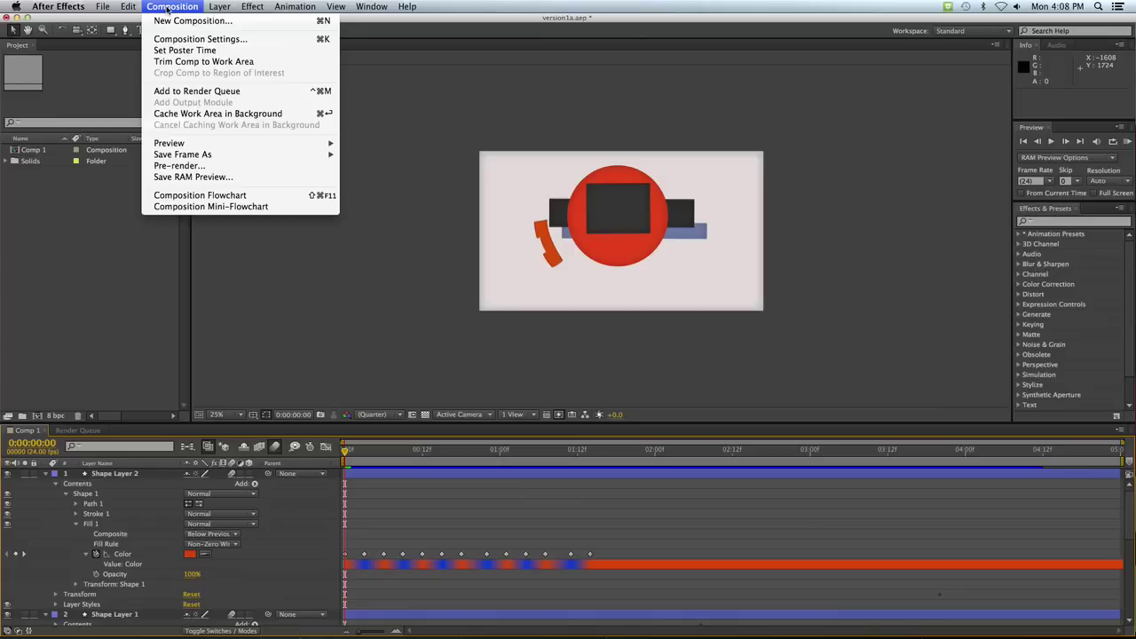
pyautogui.click(197, 91)
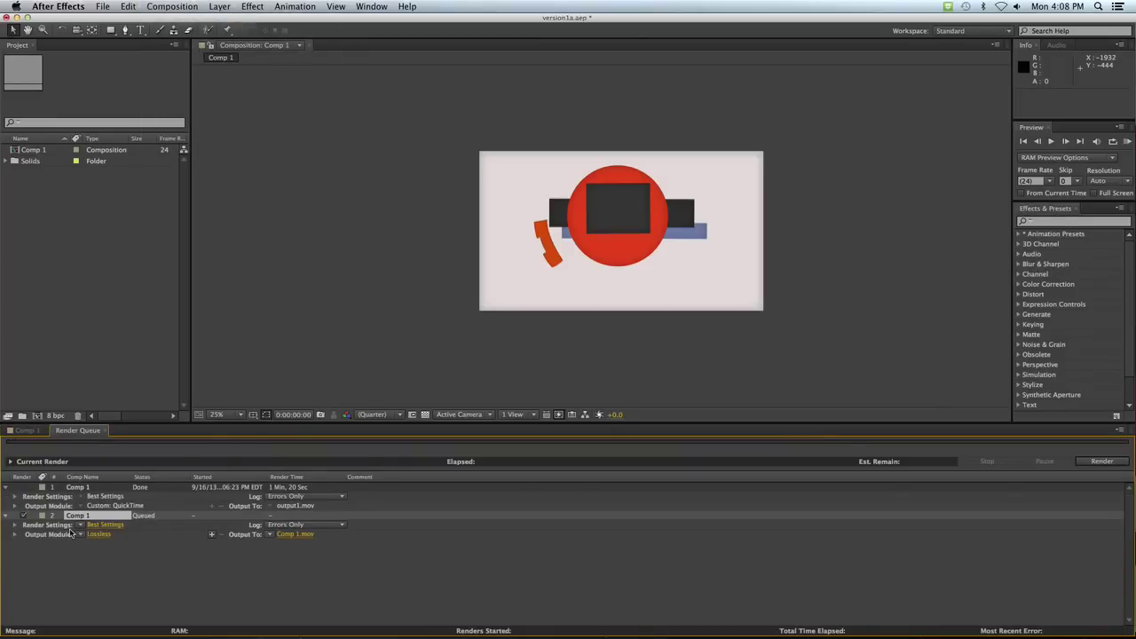
# - Set the new item's QuickTime output to the Photo - JPEG codec at quality 74
pyautogui.click(99, 535)
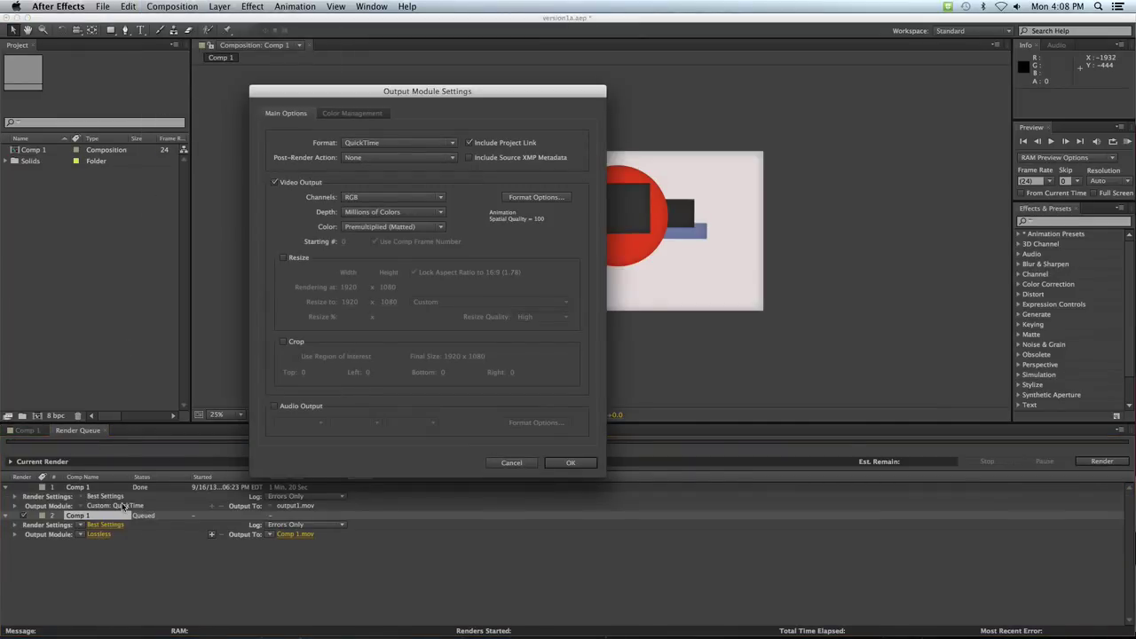
pyautogui.click(364, 142)
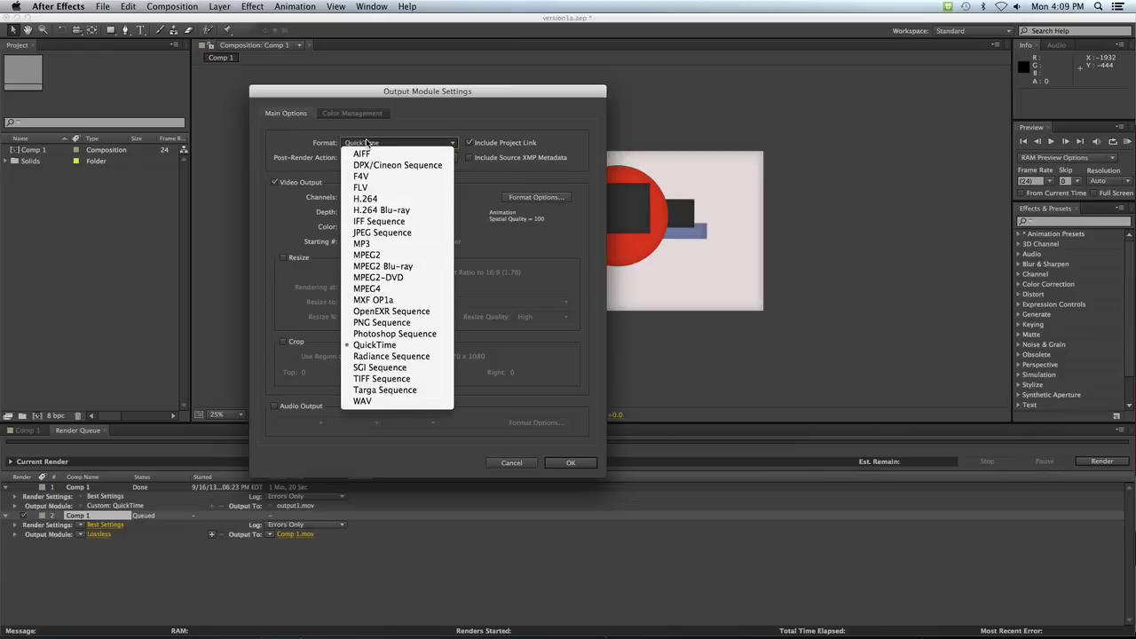
pyautogui.click(402, 345)
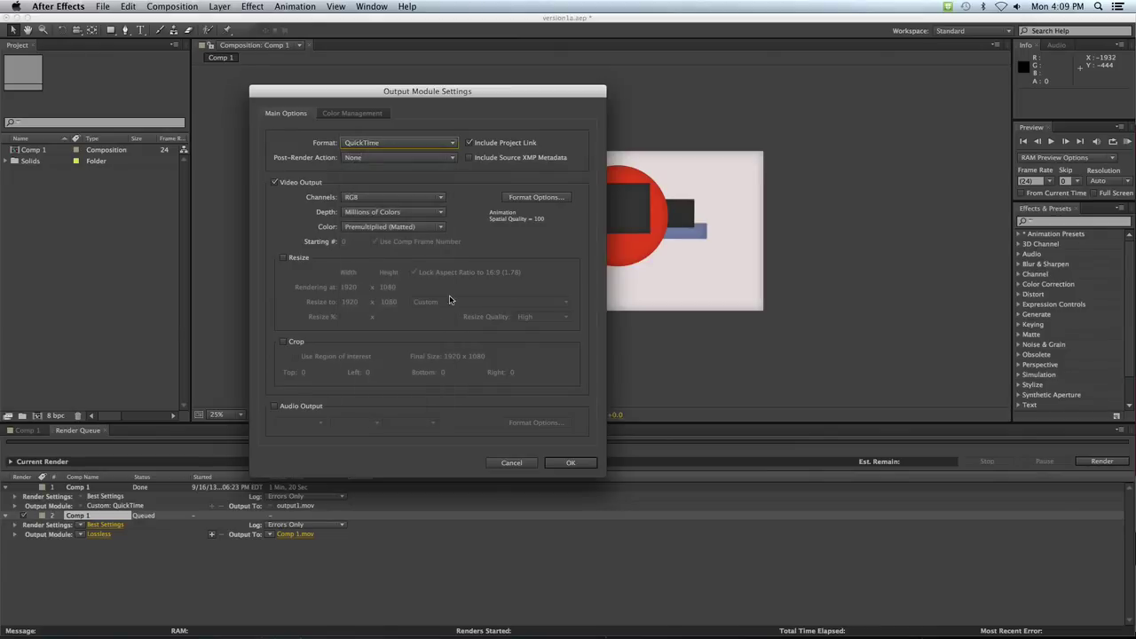
pyautogui.click(532, 199)
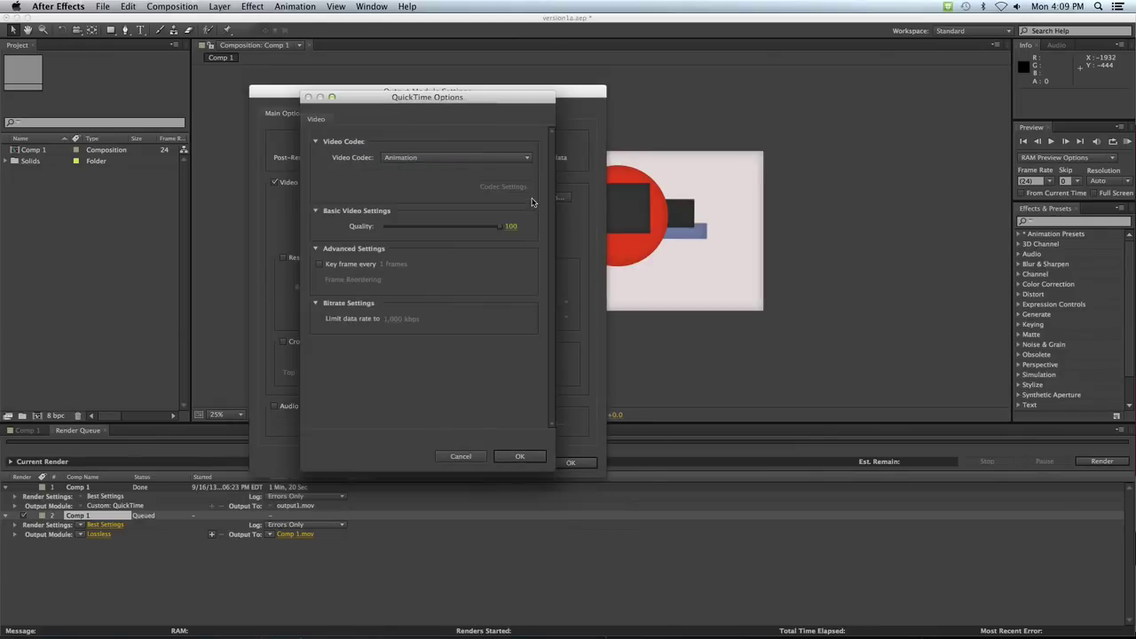
pyautogui.click(448, 159)
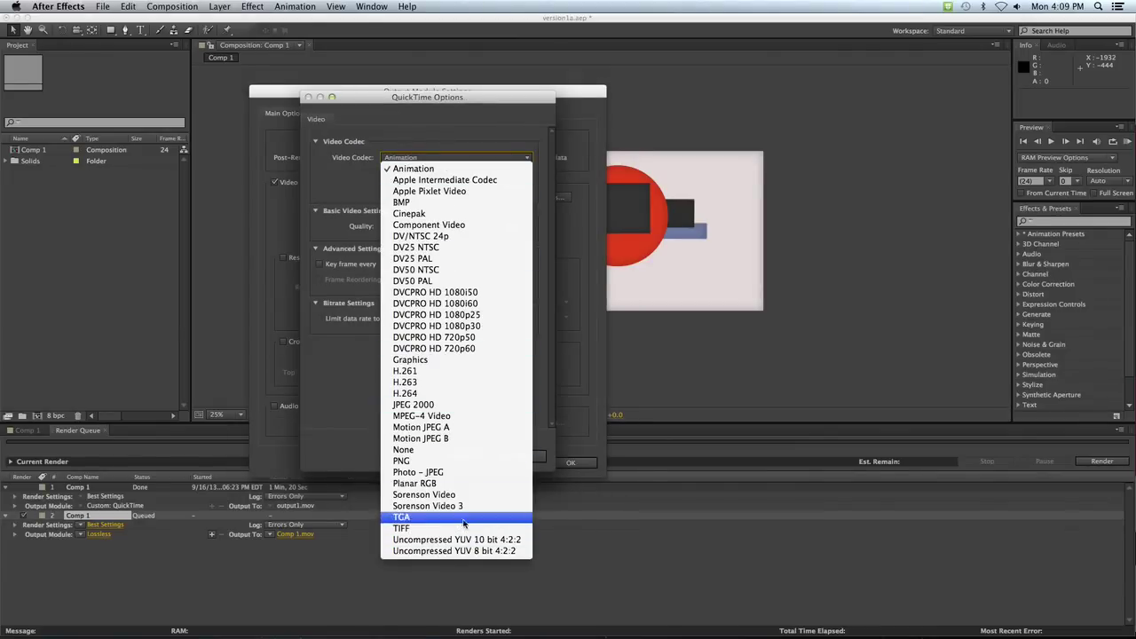
pyautogui.click(444, 472)
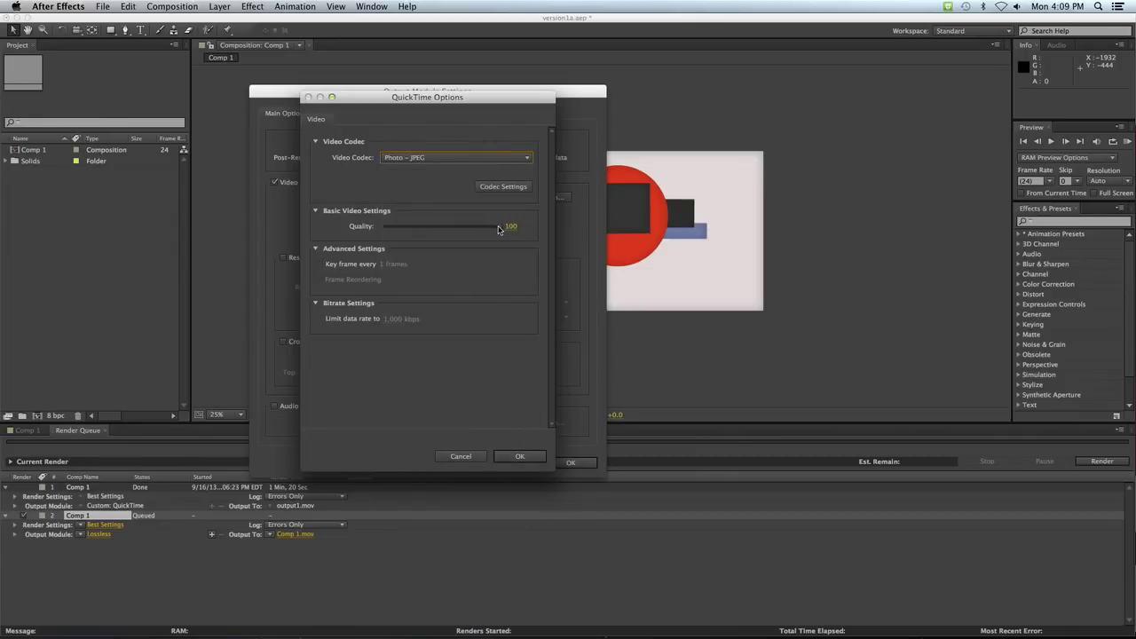
pyautogui.moveTo(500, 227); pyautogui.dragTo(471, 231)
pyautogui.click(524, 456)
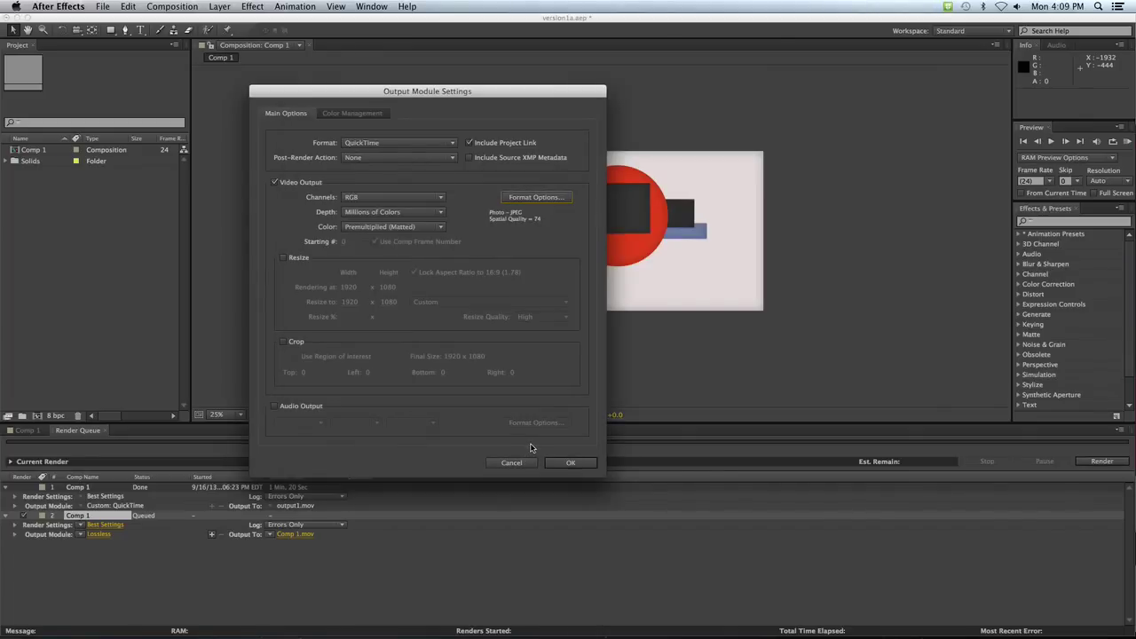
# - Confirm the Custom: QuickTime output to Comp 1.mov and recheck its Photo - JPEG codec without changes
pyautogui.click(567, 463)
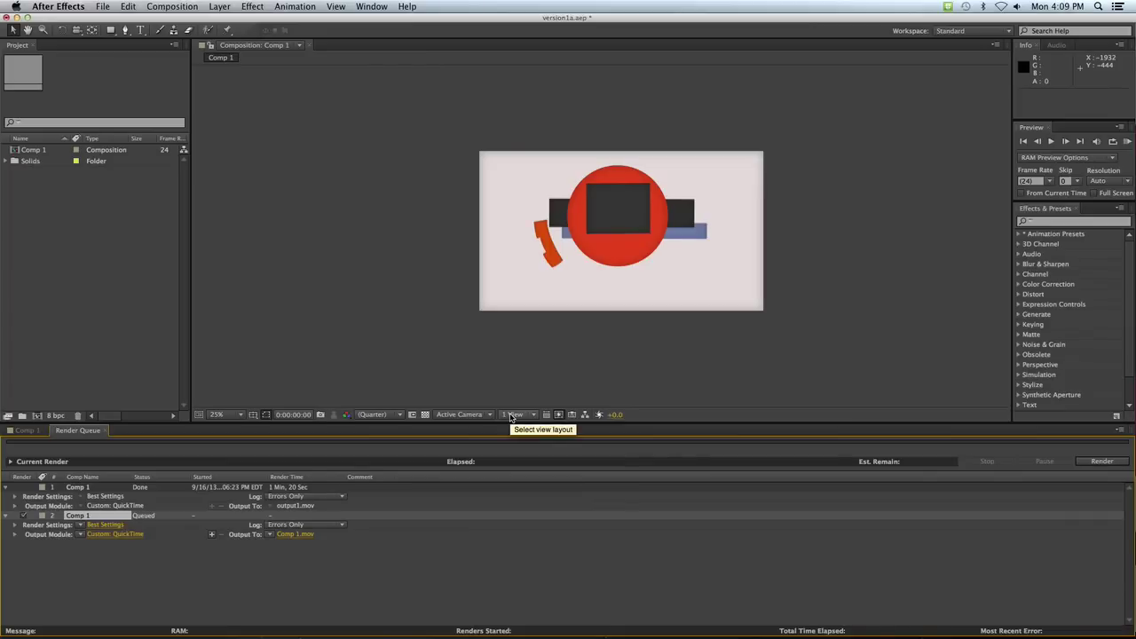
pyautogui.click(115, 534)
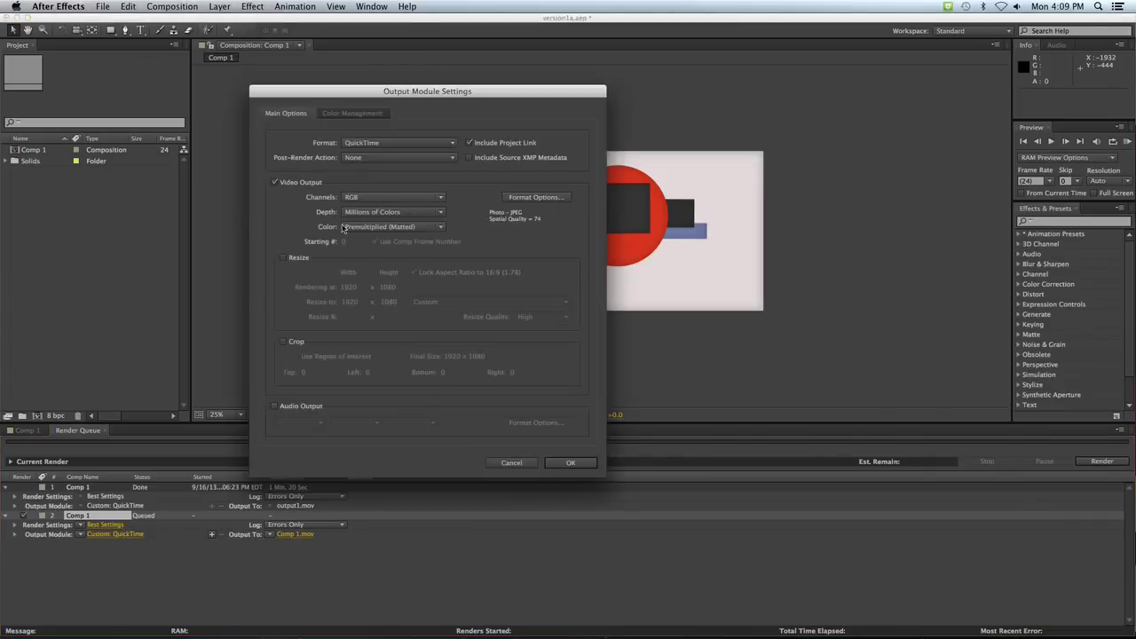
pyautogui.click(547, 198)
pyautogui.click(397, 156)
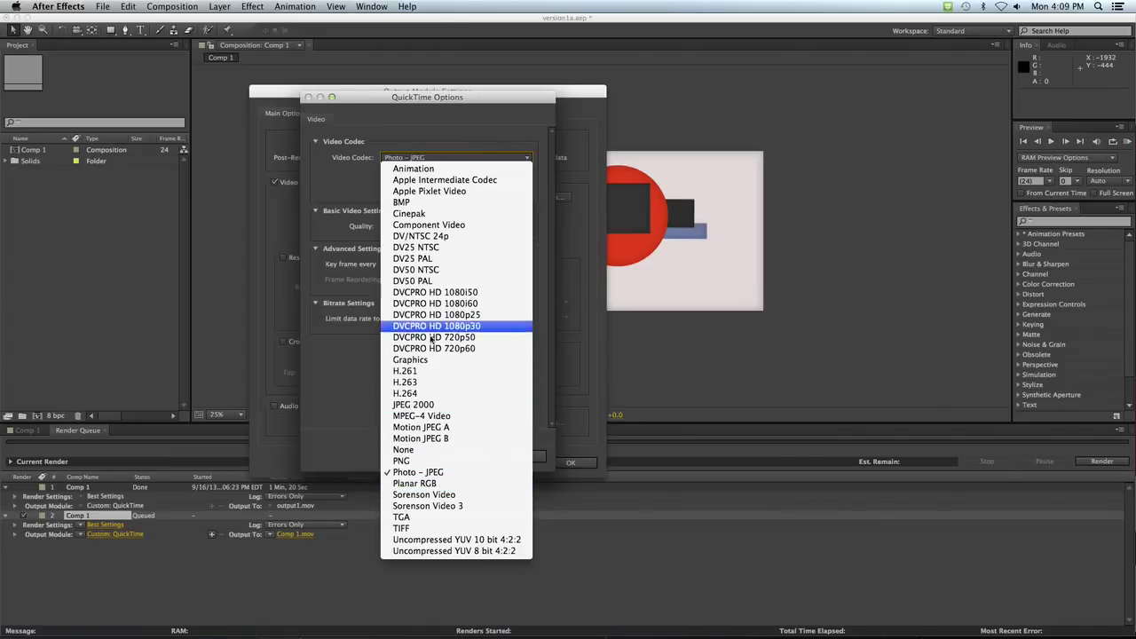
pyautogui.click(312, 372)
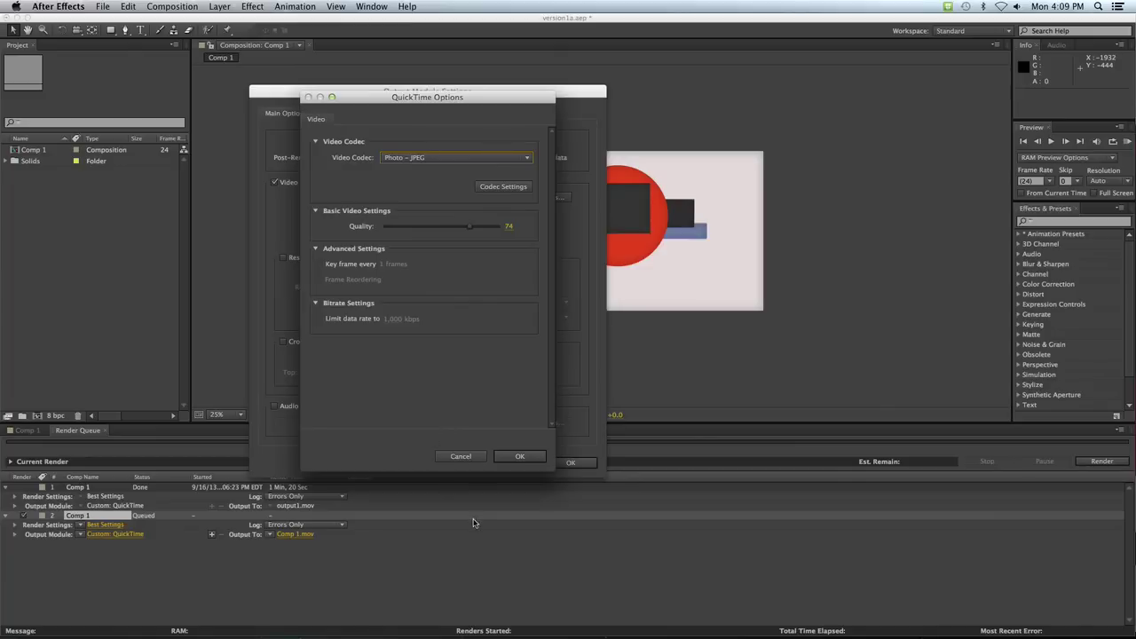
pyautogui.click(461, 456)
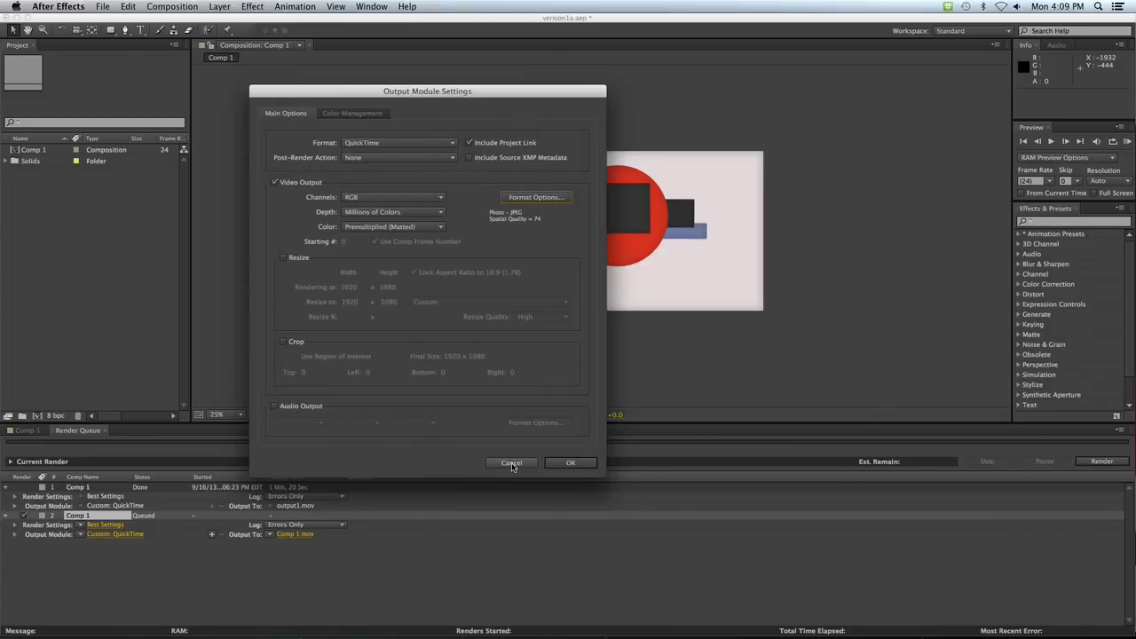
pyautogui.click(511, 463)
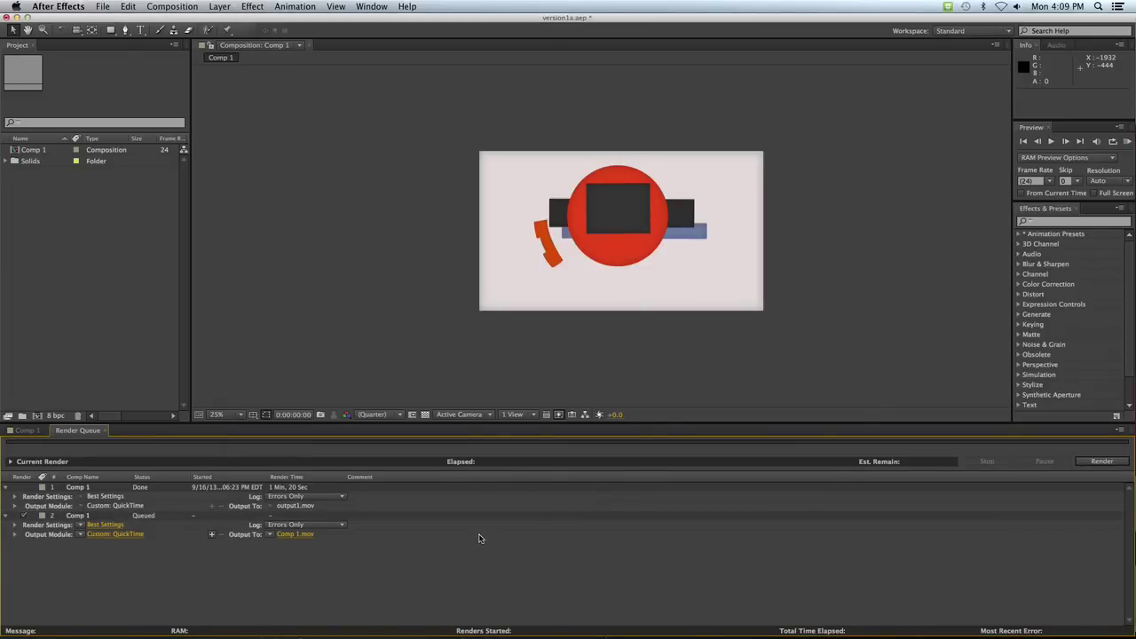
pyautogui.click(951, 621)
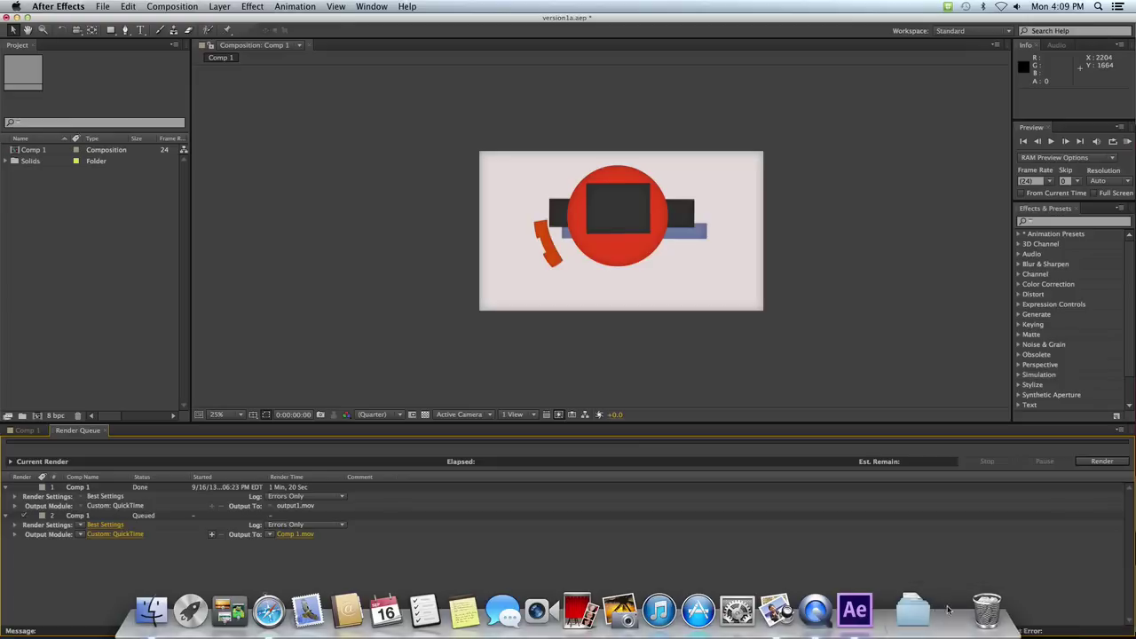